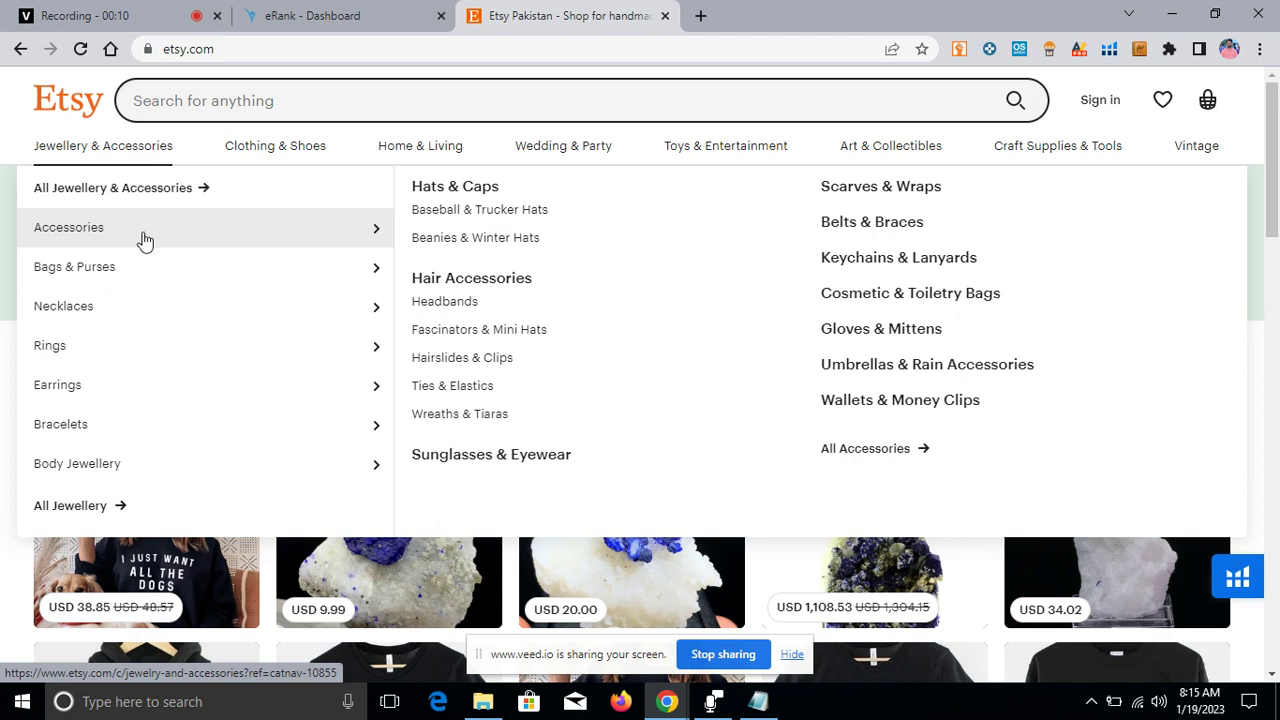
- Open the Pendants category under Necklaces in Jewellery & Accessories
mouse_move(137, 259)
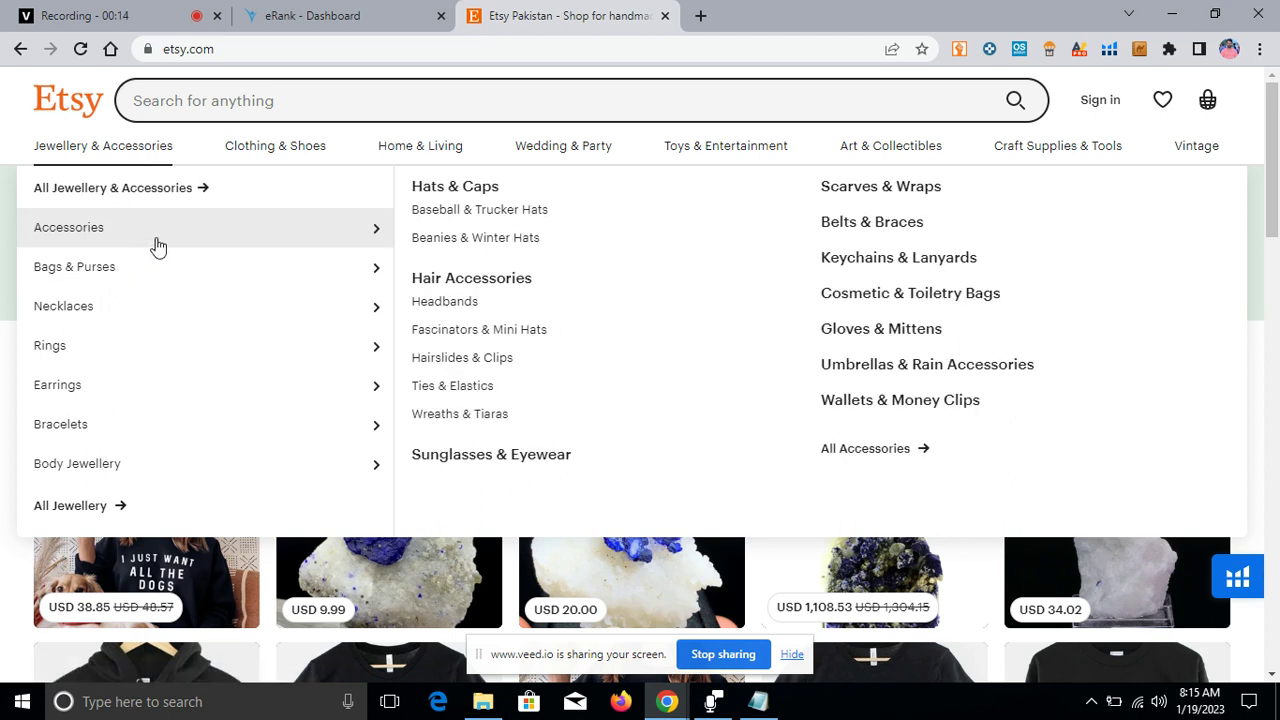
mouse_move(158, 311)
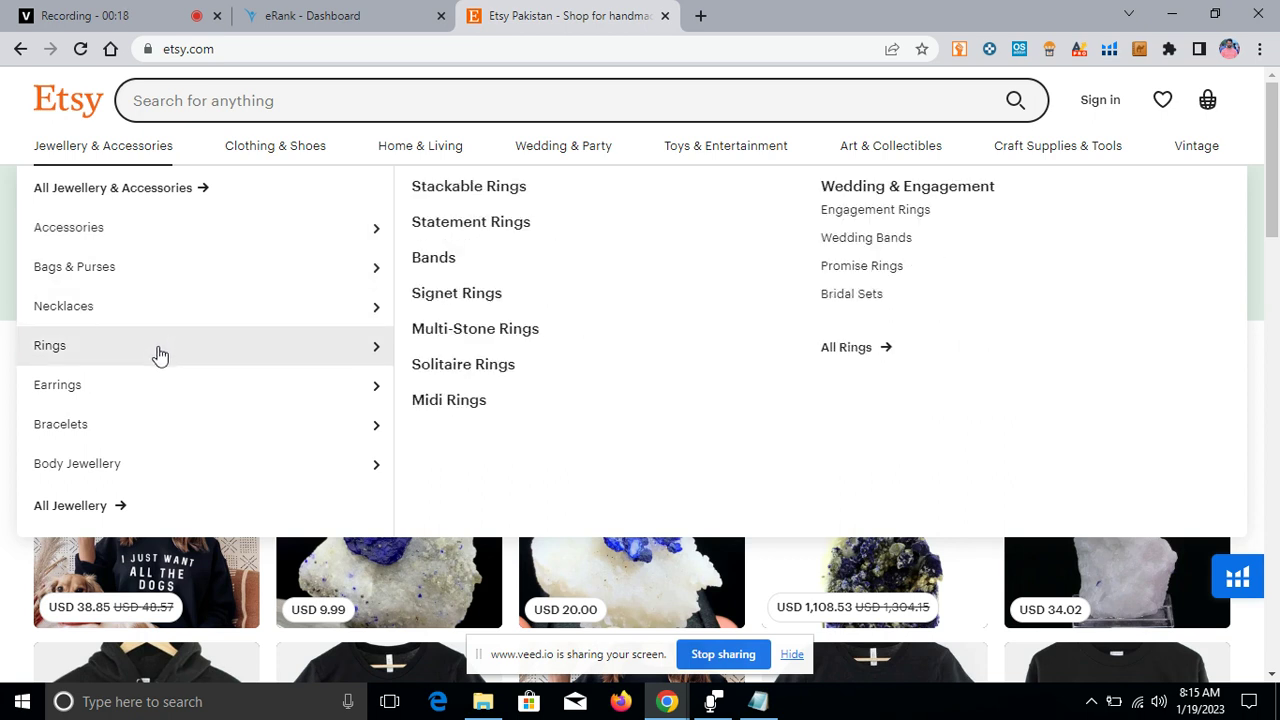
mouse_move(158, 453)
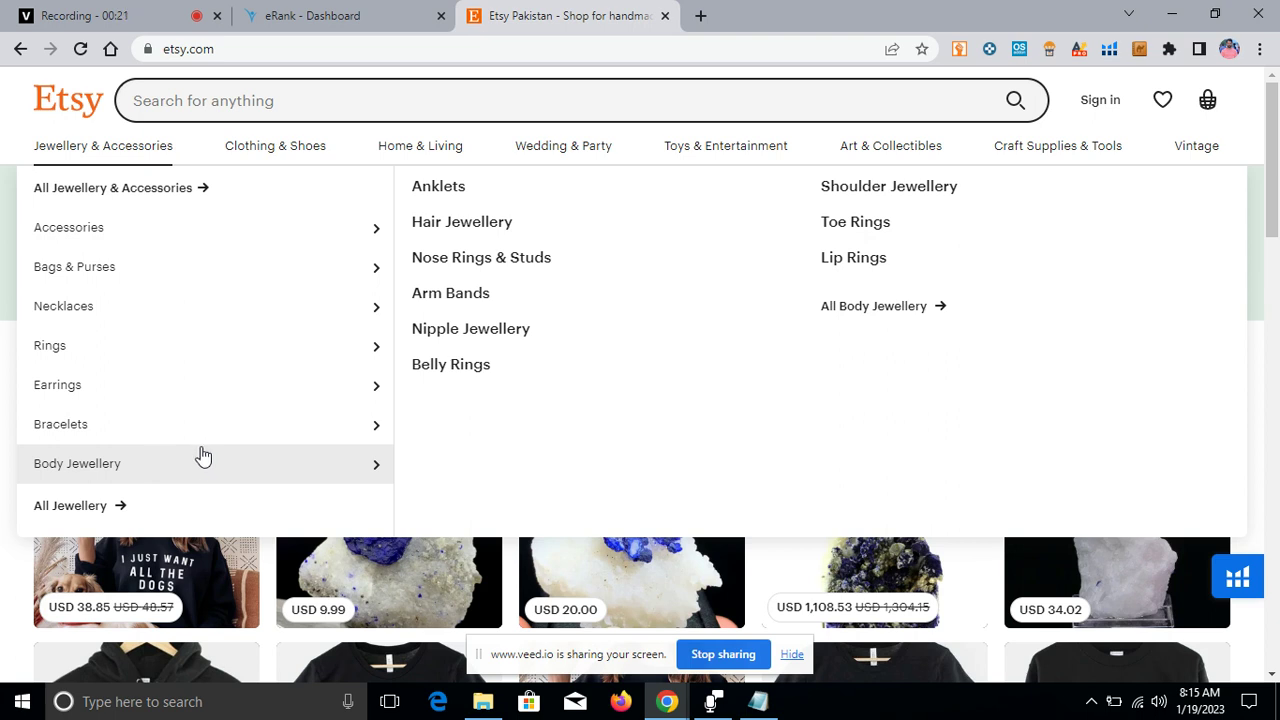
mouse_move(209, 222)
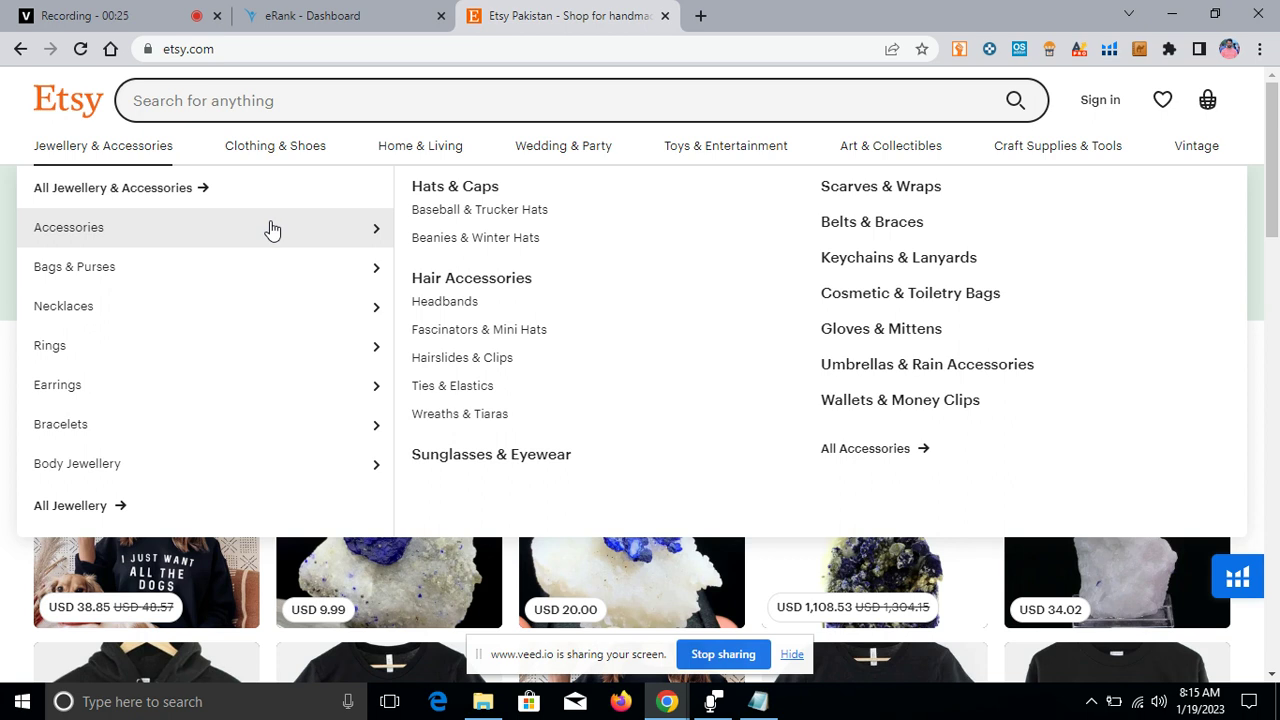
mouse_move(246, 270)
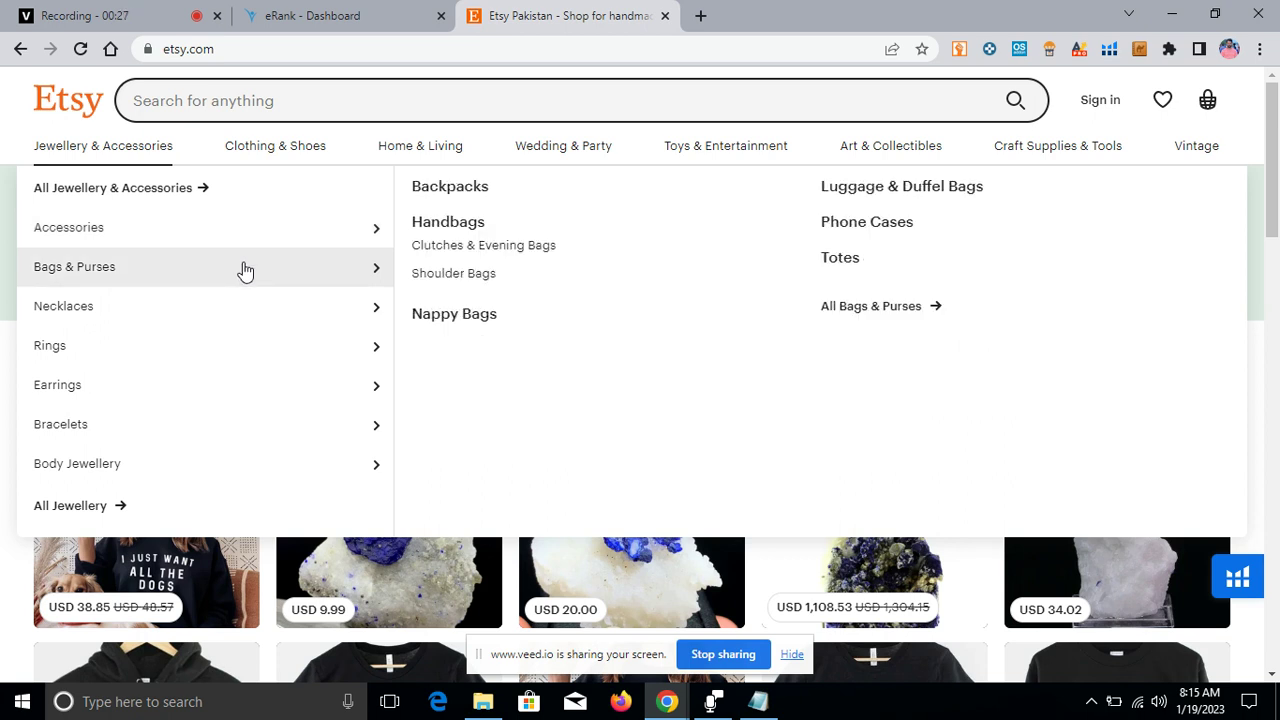
mouse_move(236, 310)
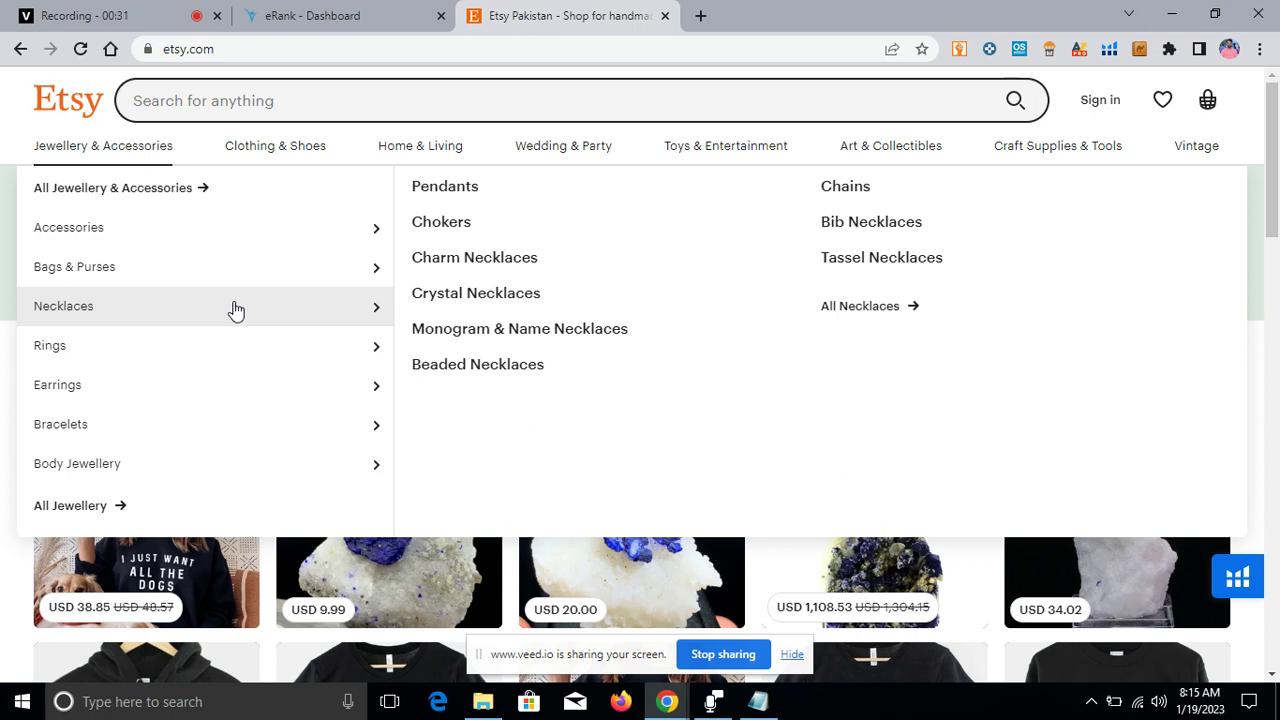
click(443, 192)
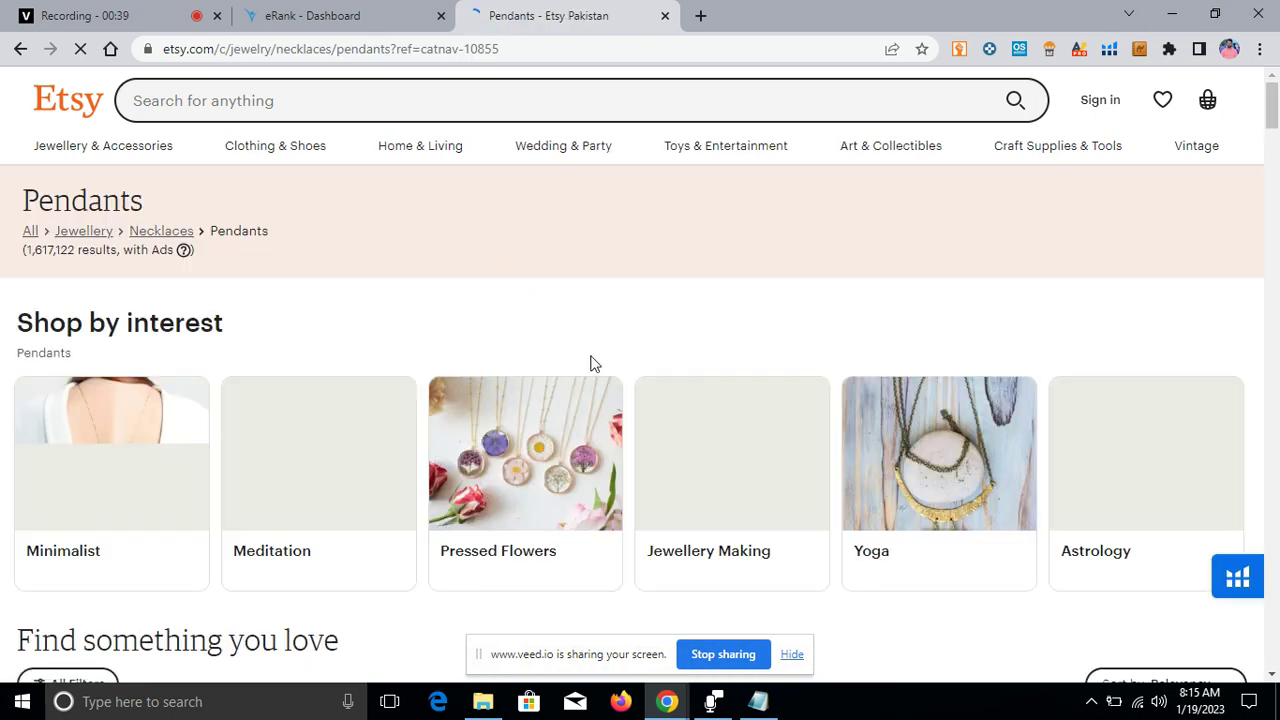
- Look through the pendant listings in the unfiltered category
scroll(590, 366, down, 3)
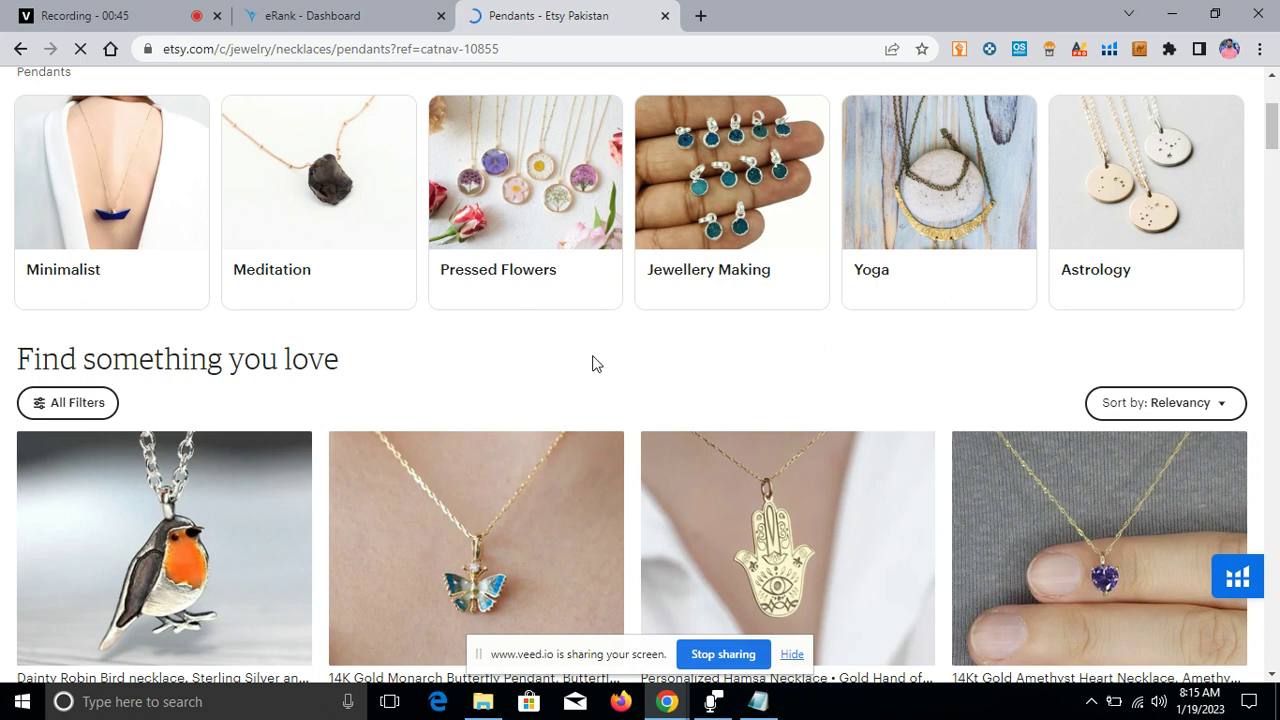
scroll(663, 369, down, 5)
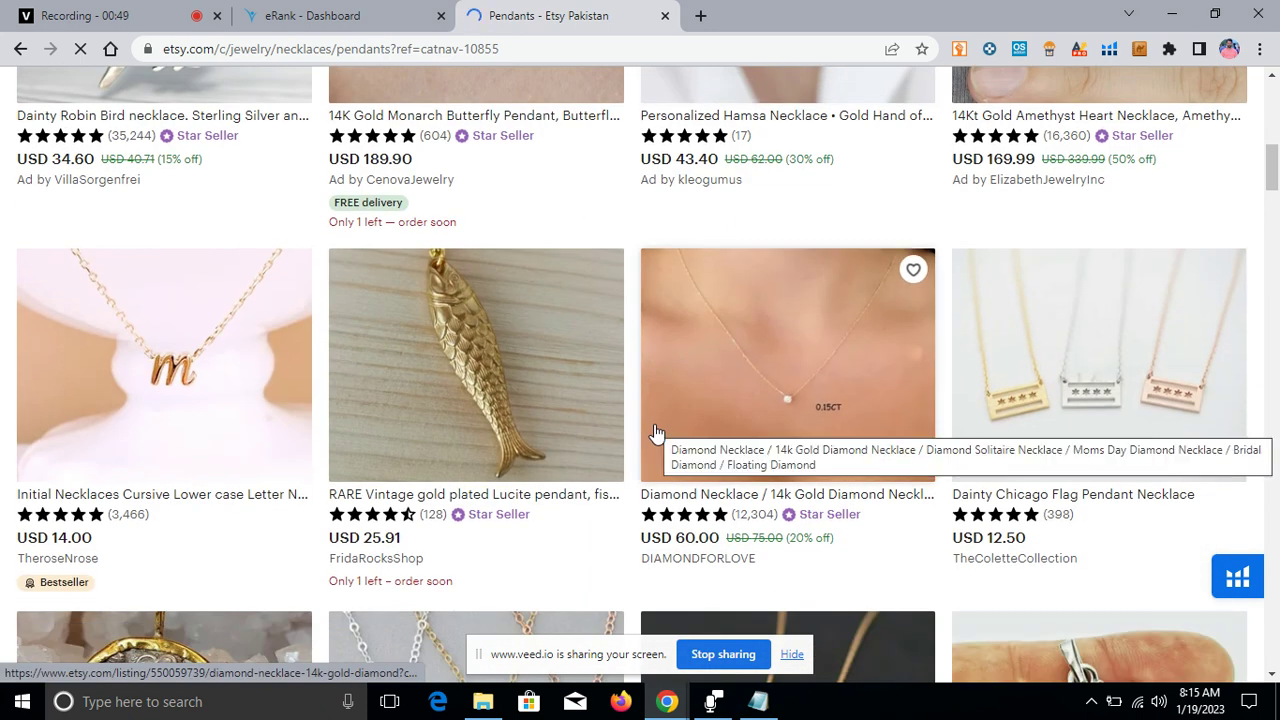
scroll(617, 414, down, 4)
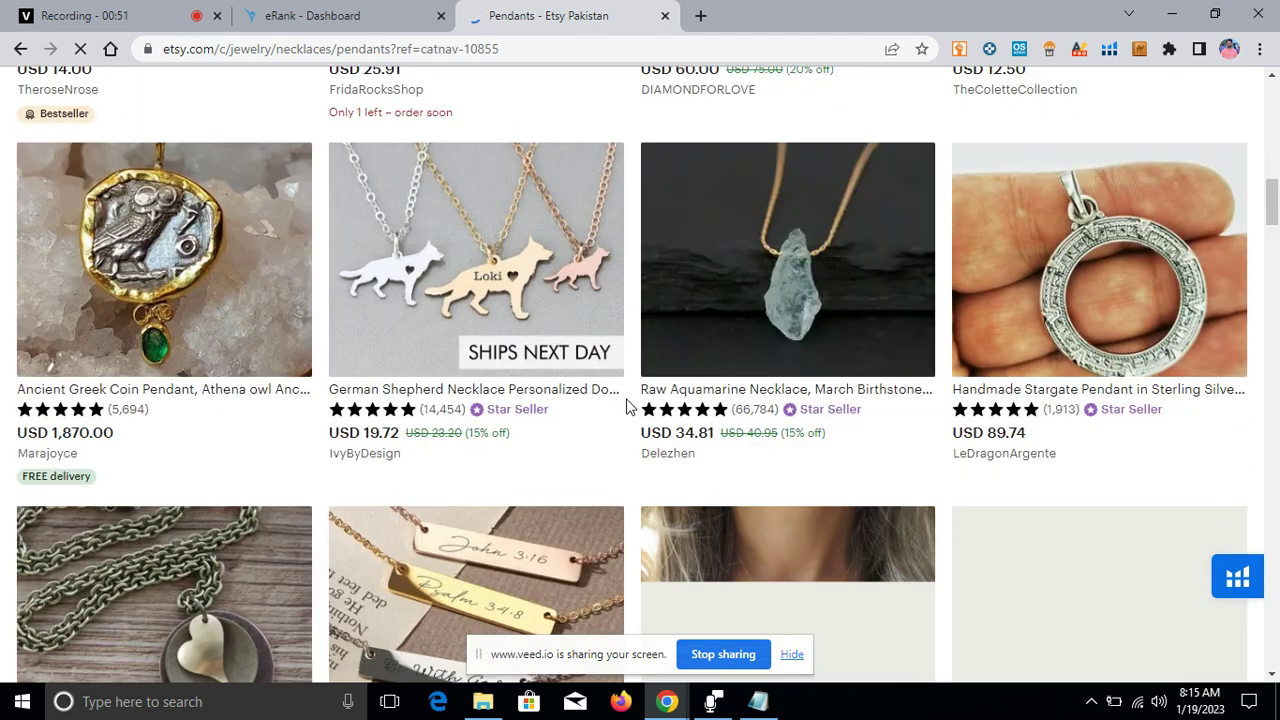
scroll(626, 409, down, 2)
scroll(628, 405, up, 12)
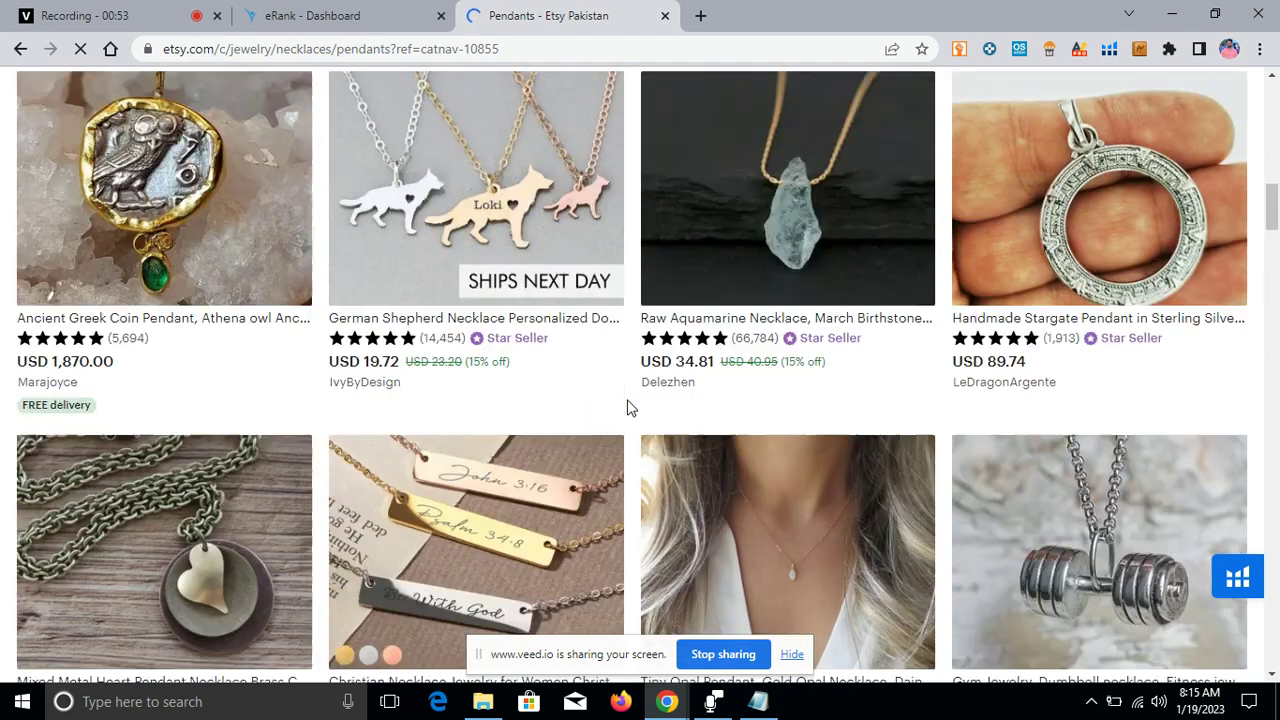
scroll(628, 405, down, 3)
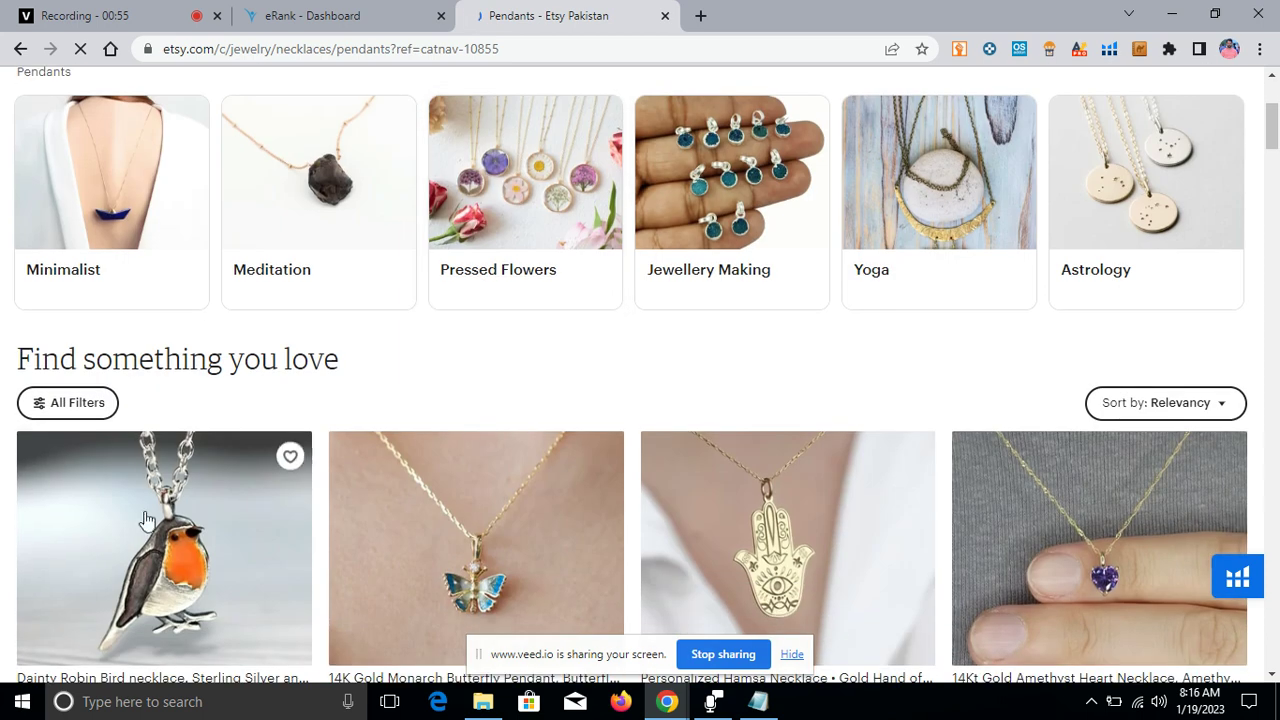
- Filter the pendants by FREE delivery, dispatch in 1 business day and a price under USD 25
click(97, 403)
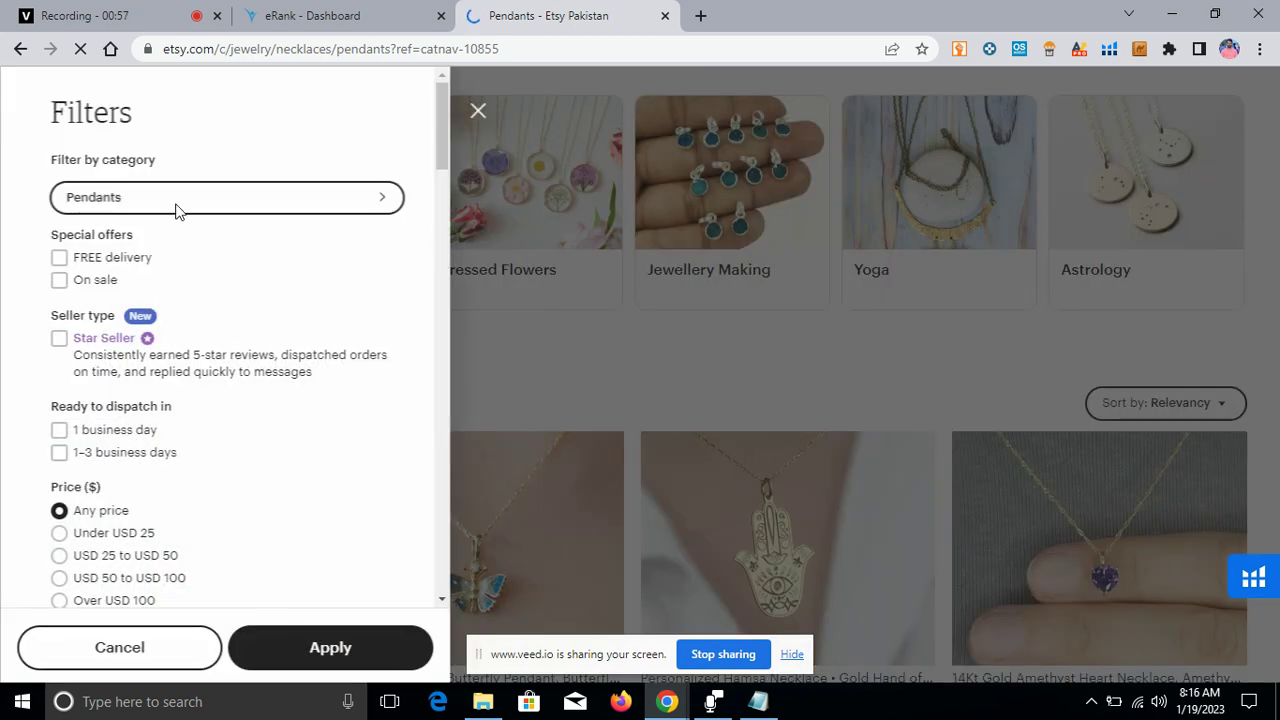
click(80, 268)
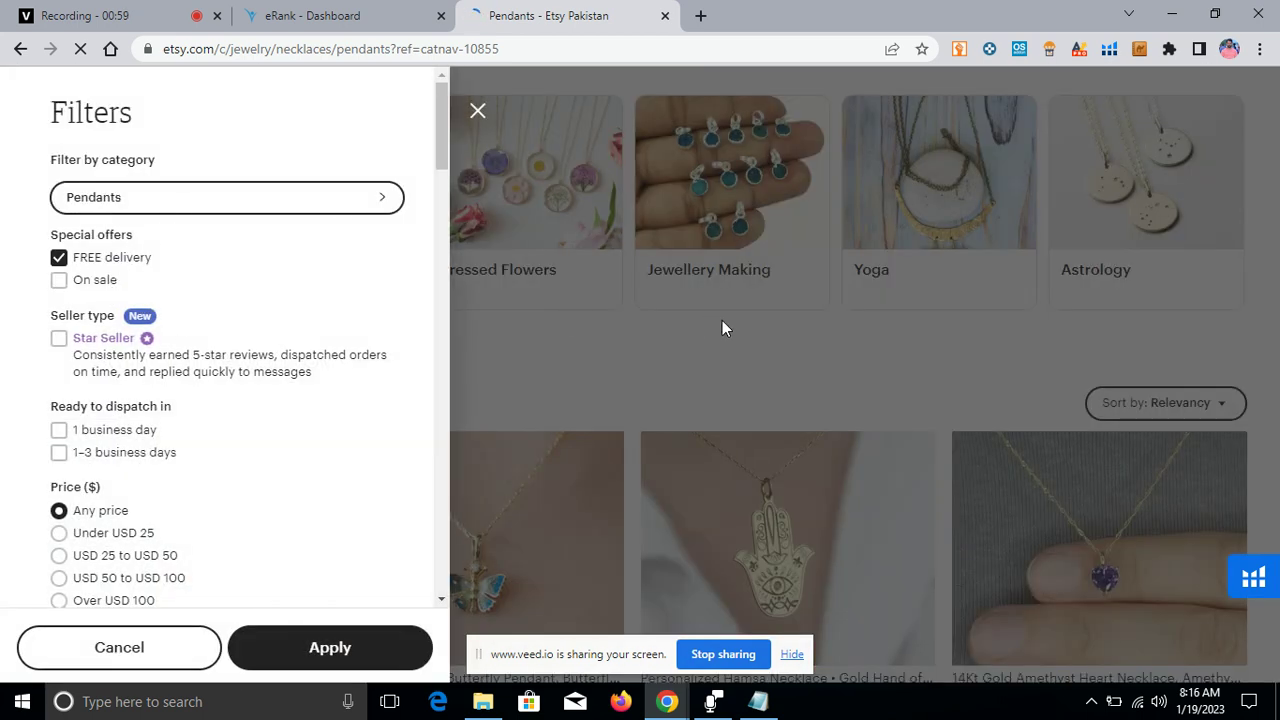
click(98, 432)
scroll(241, 405, down, 1)
scroll(241, 405, down, 2)
click(105, 375)
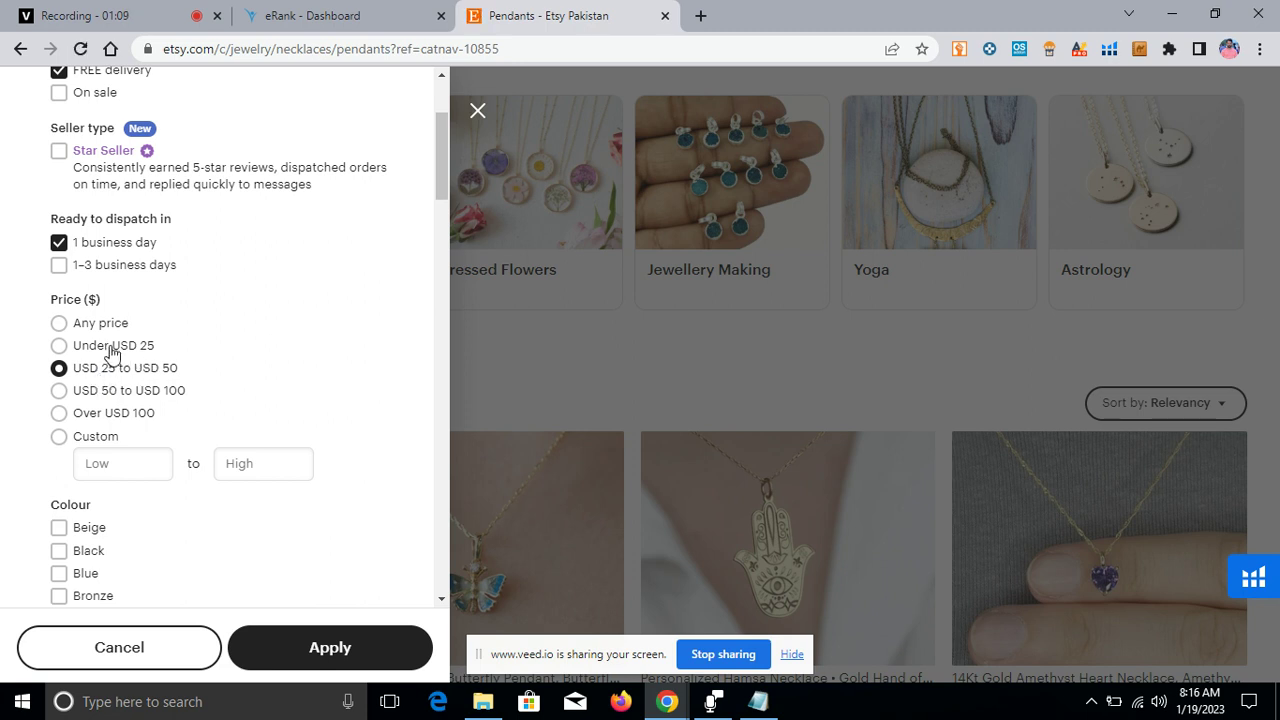
click(111, 347)
- Set a custom shop location of United Kingdom in the filters
scroll(366, 392, down, 3)
scroll(229, 402, down, 6)
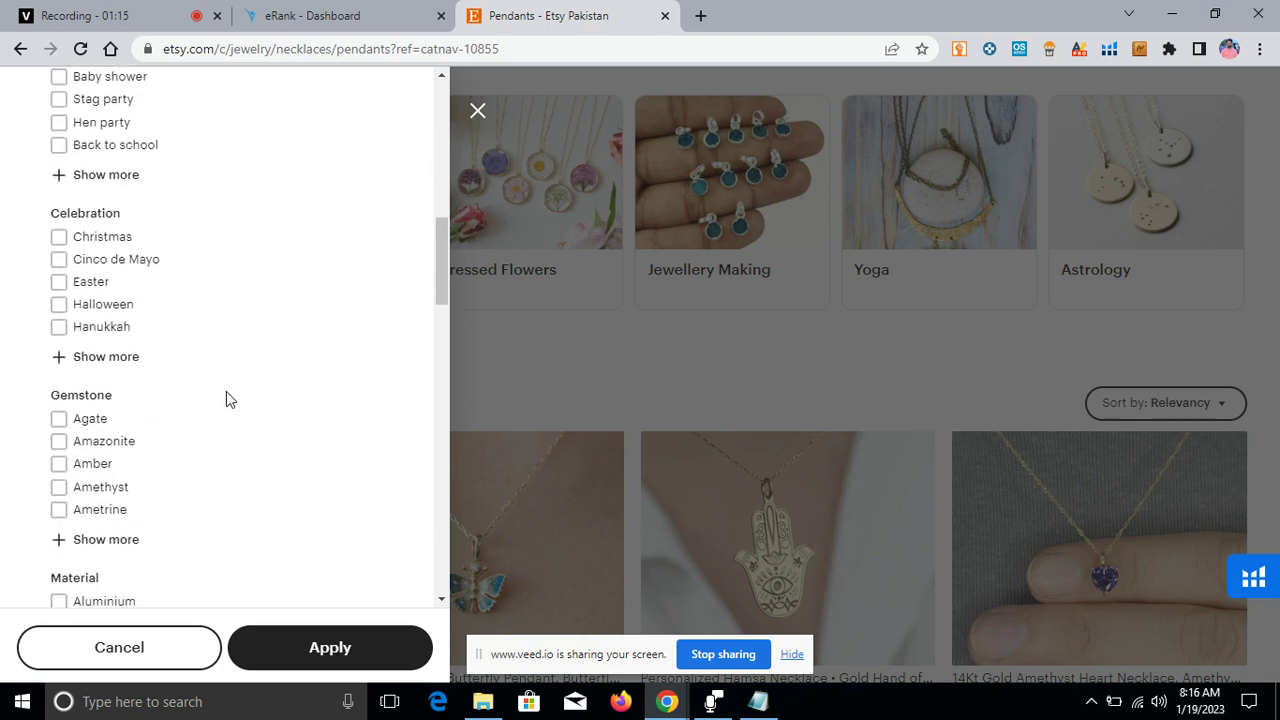
scroll(224, 403, down, 6)
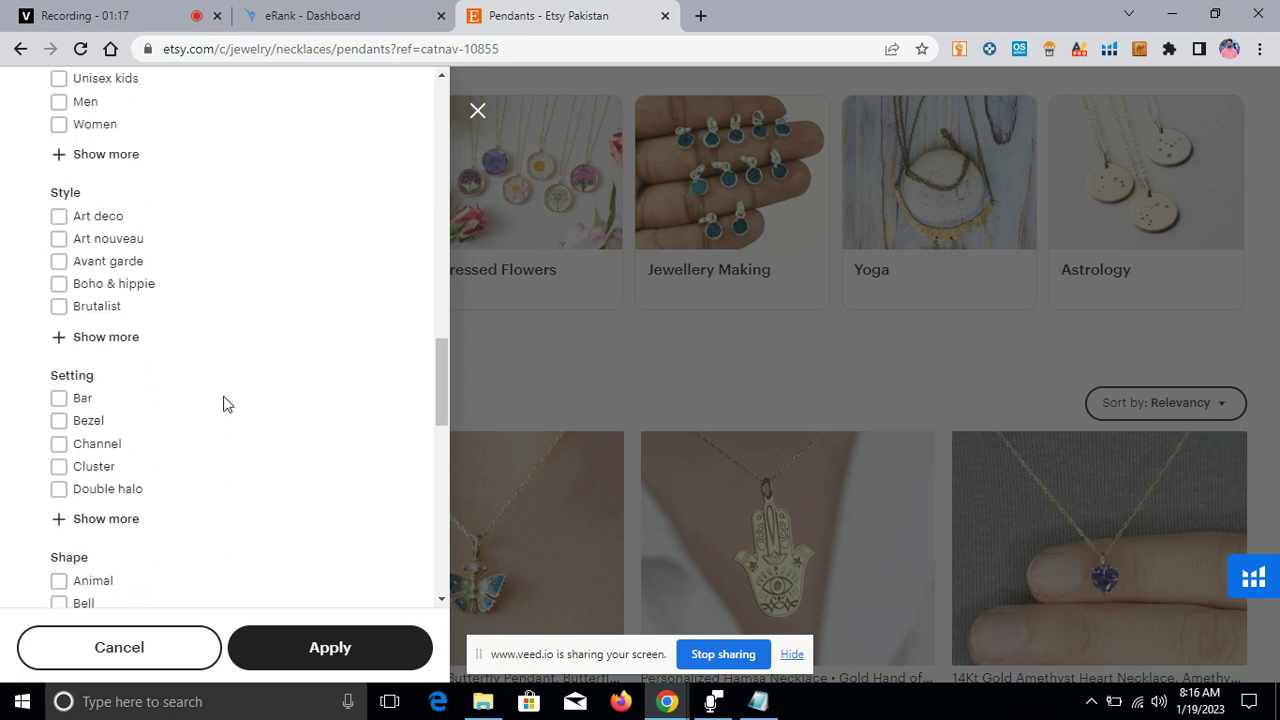
scroll(141, 399, down, 8)
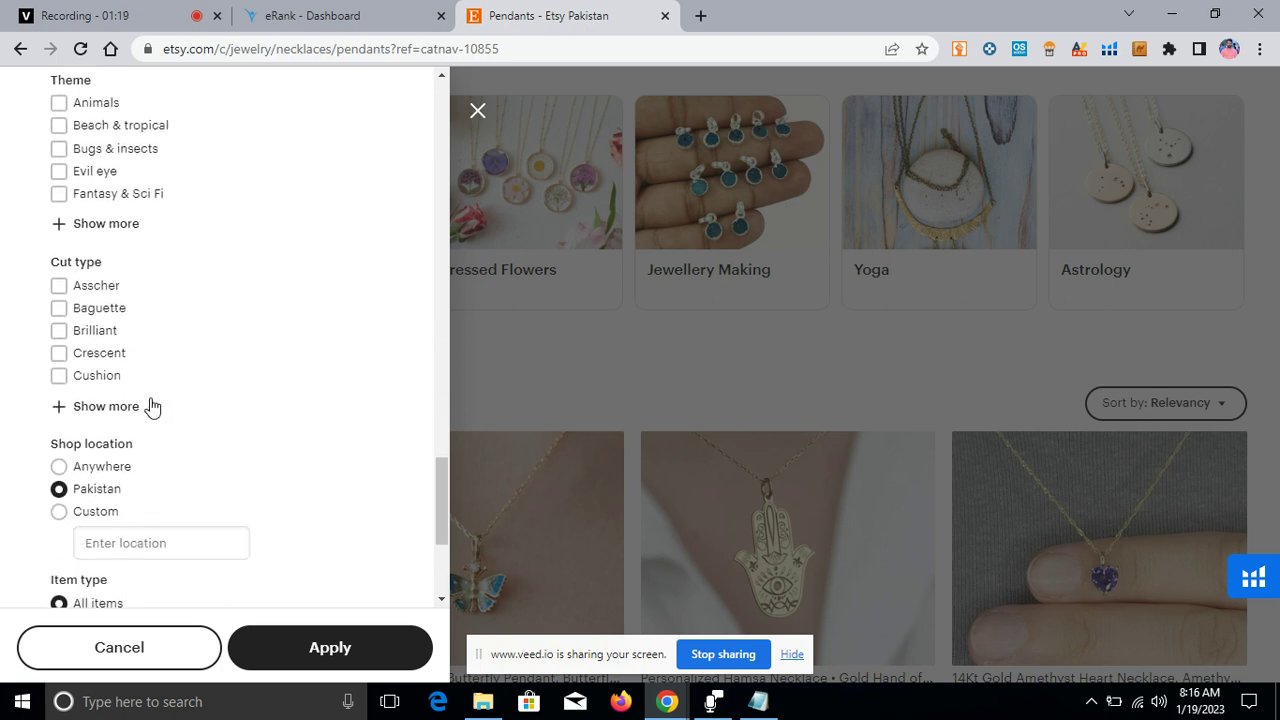
click(112, 350)
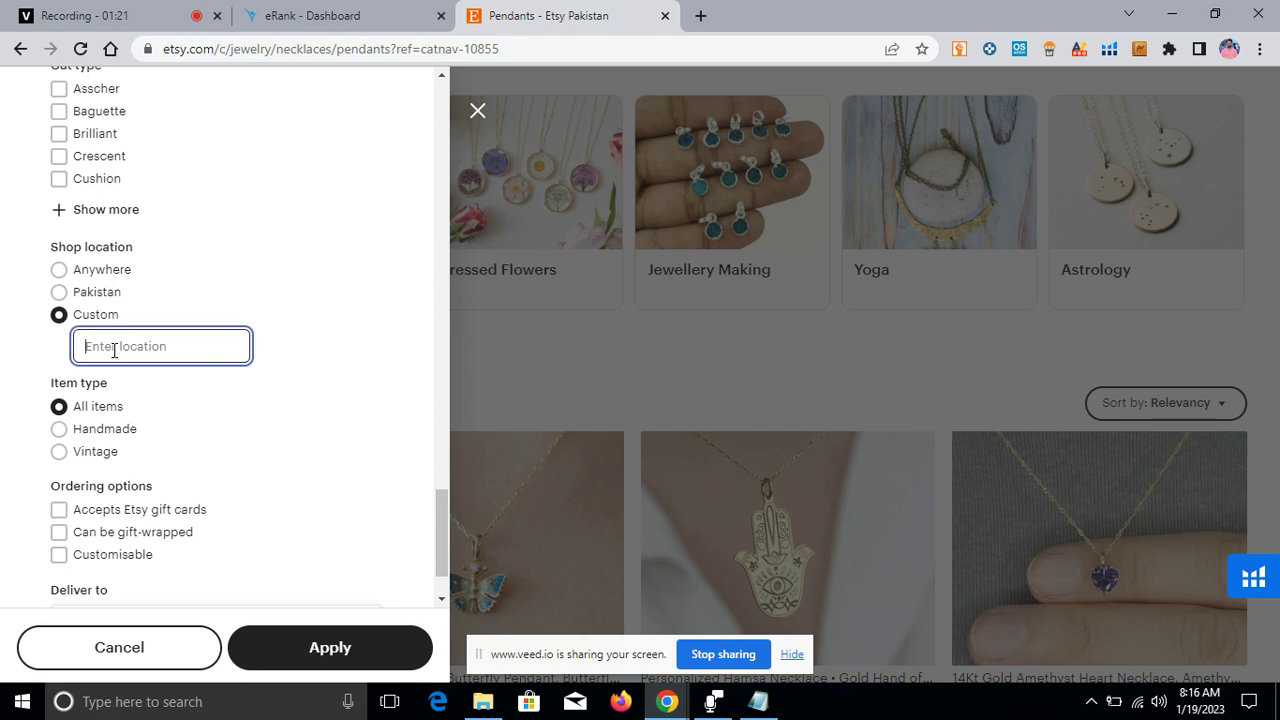
text(united)
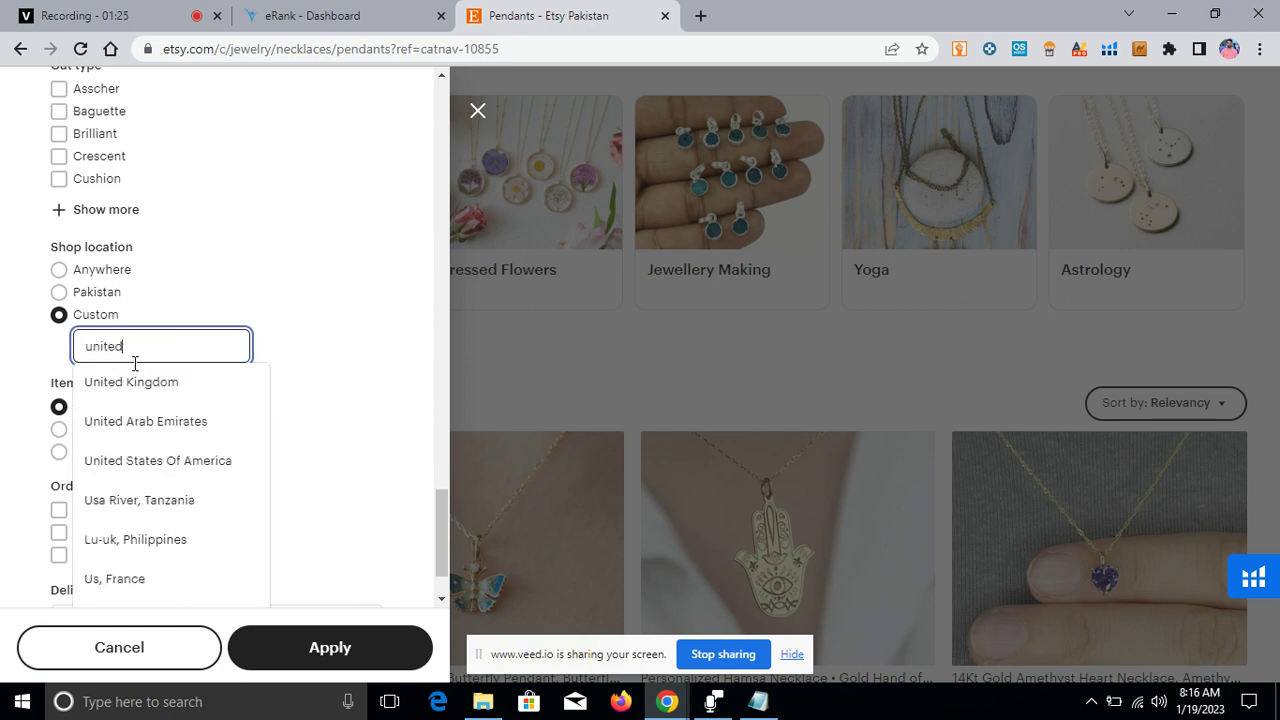
click(88, 382)
- Reset the delivery country to "Choose country..." and apply the filters
scroll(254, 428, down, 2)
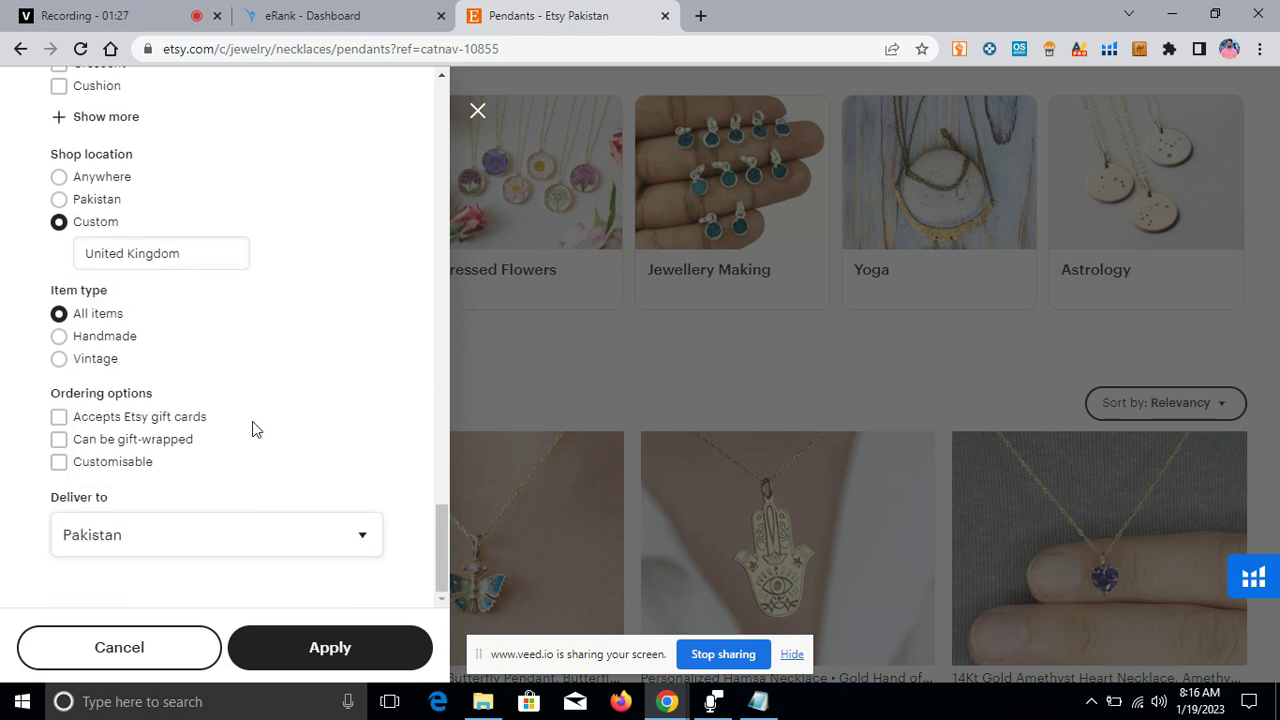
click(175, 537)
scroll(205, 409, up, 20)
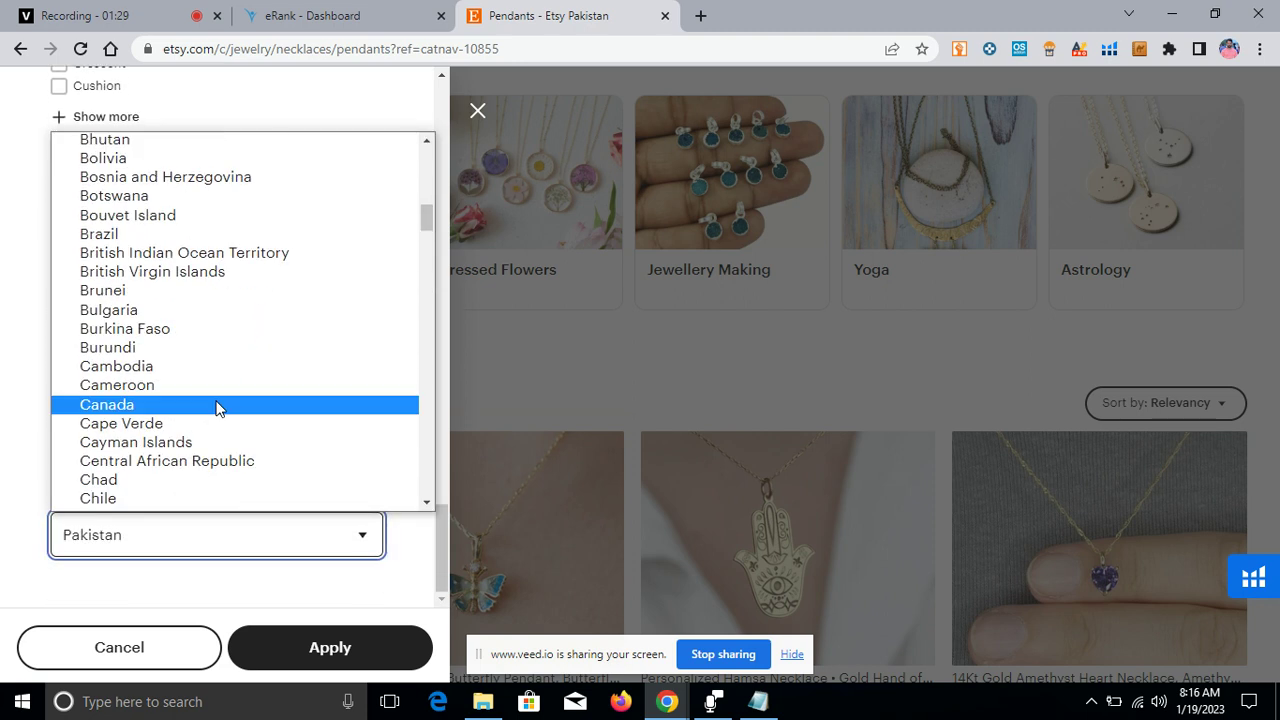
scroll(218, 407, up, 5)
click(171, 151)
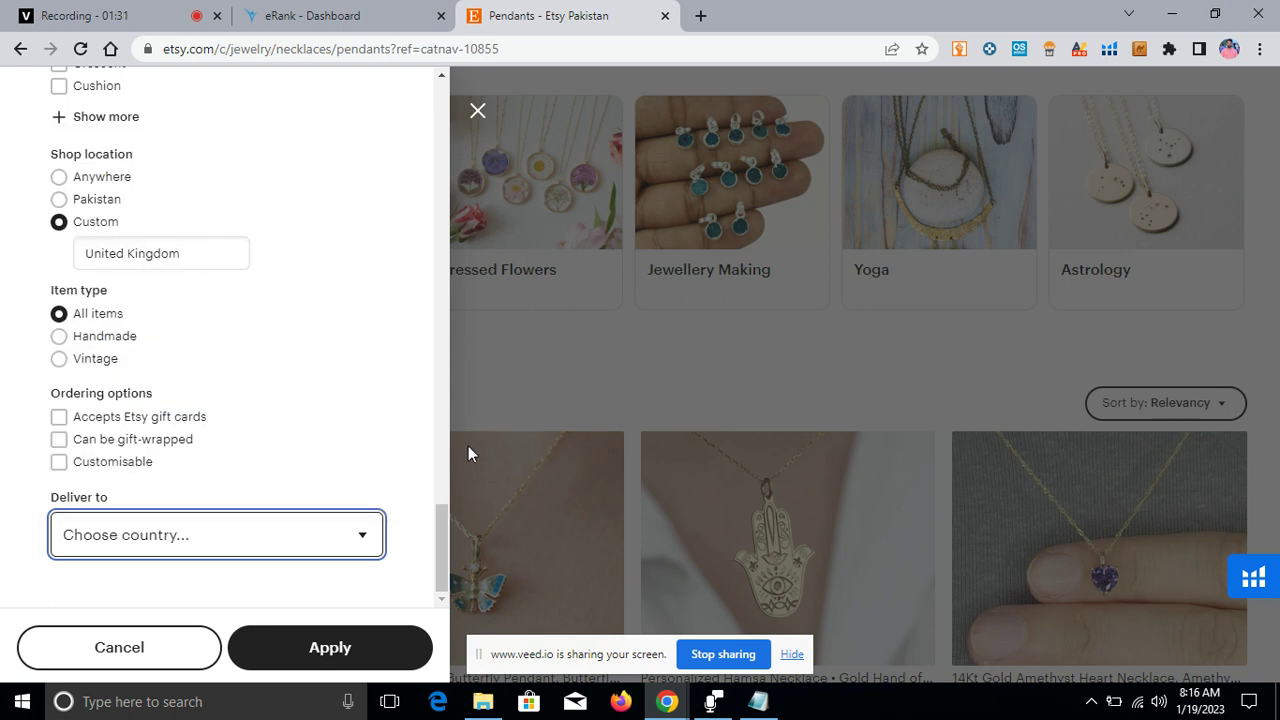
click(332, 645)
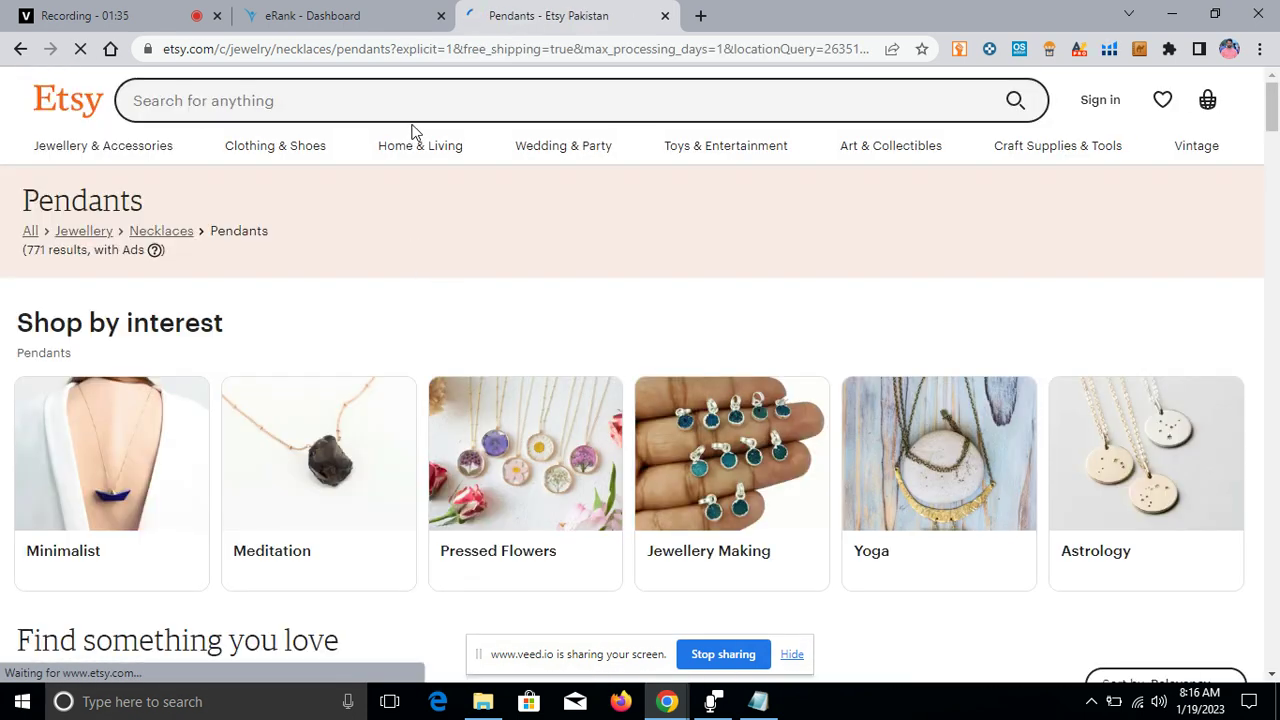
- Examine the number of filtered pendant results and look through the listings' prices, reviews and shops
scroll(715, 390, down, 2)
scroll(194, 291, up, 2)
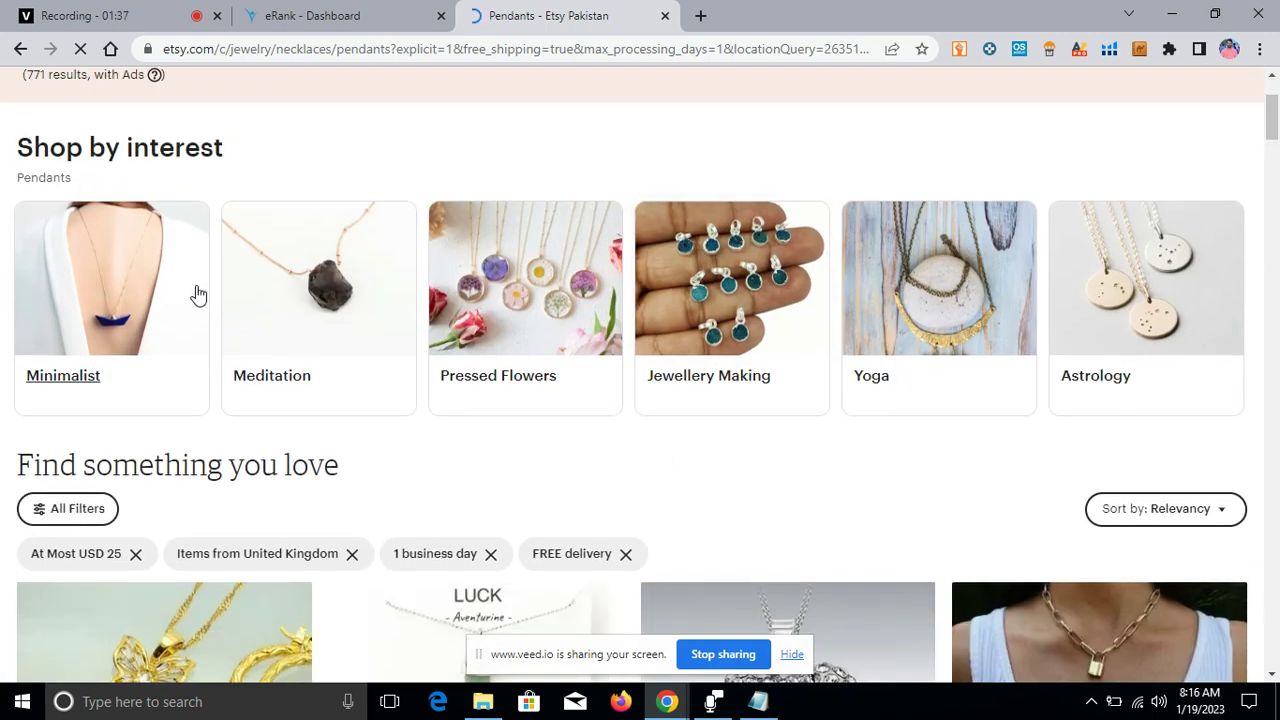
drag(25, 249, 52, 250)
scroll(887, 313, down, 3)
scroll(867, 331, down, 5)
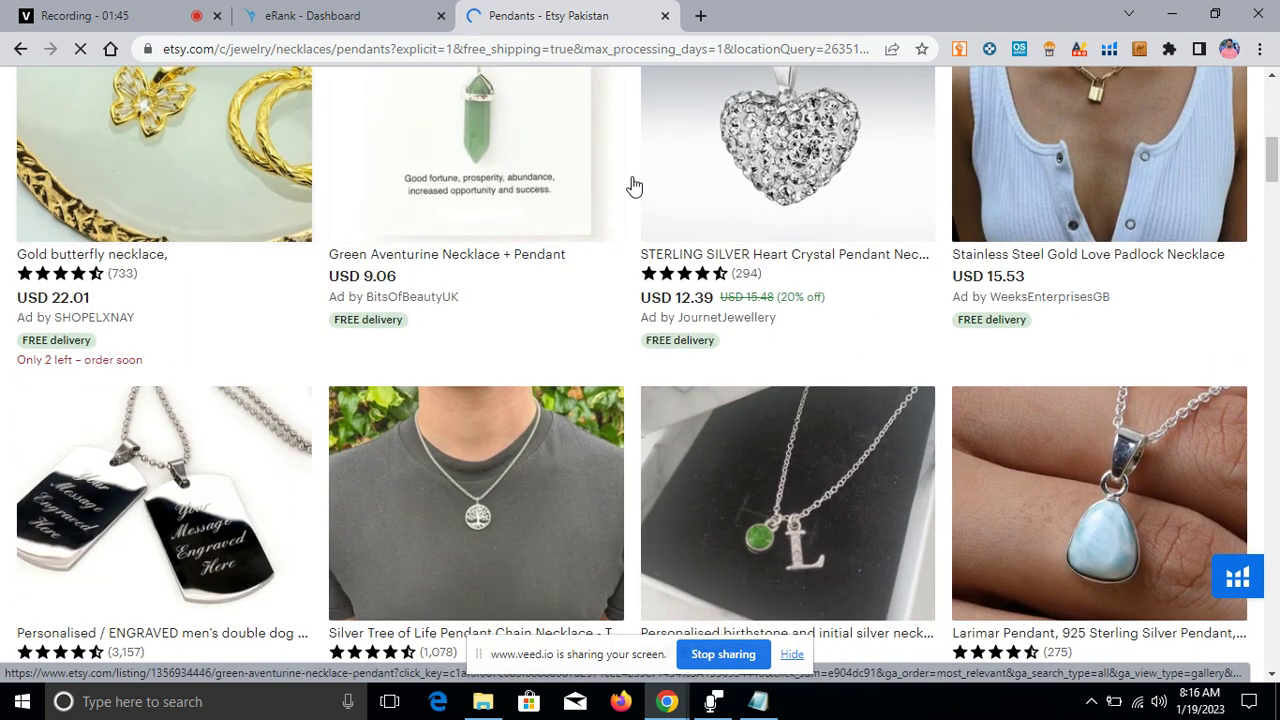
scroll(869, 194, down, 3)
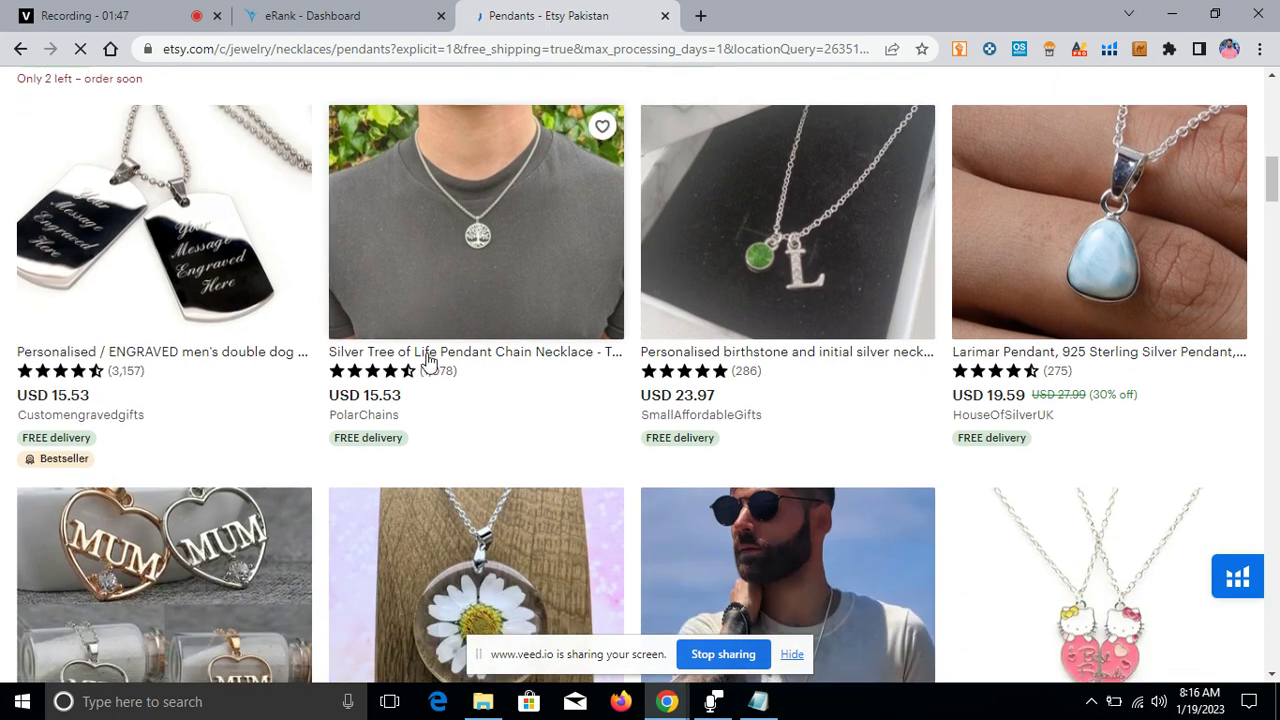
scroll(430, 360, down, 4)
scroll(637, 517, up, 5)
scroll(637, 517, up, 10)
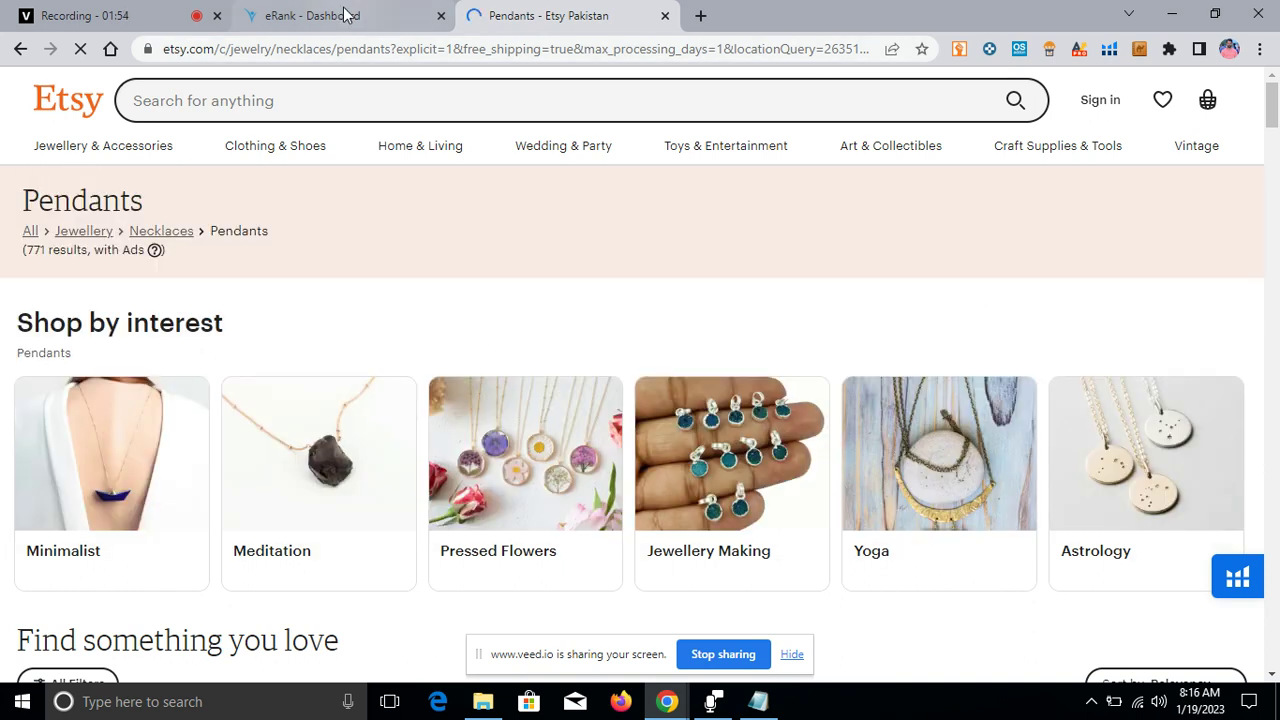
- Switch to the eRank dashboard and look over its shop statistics and tracking sections
click(345, 15)
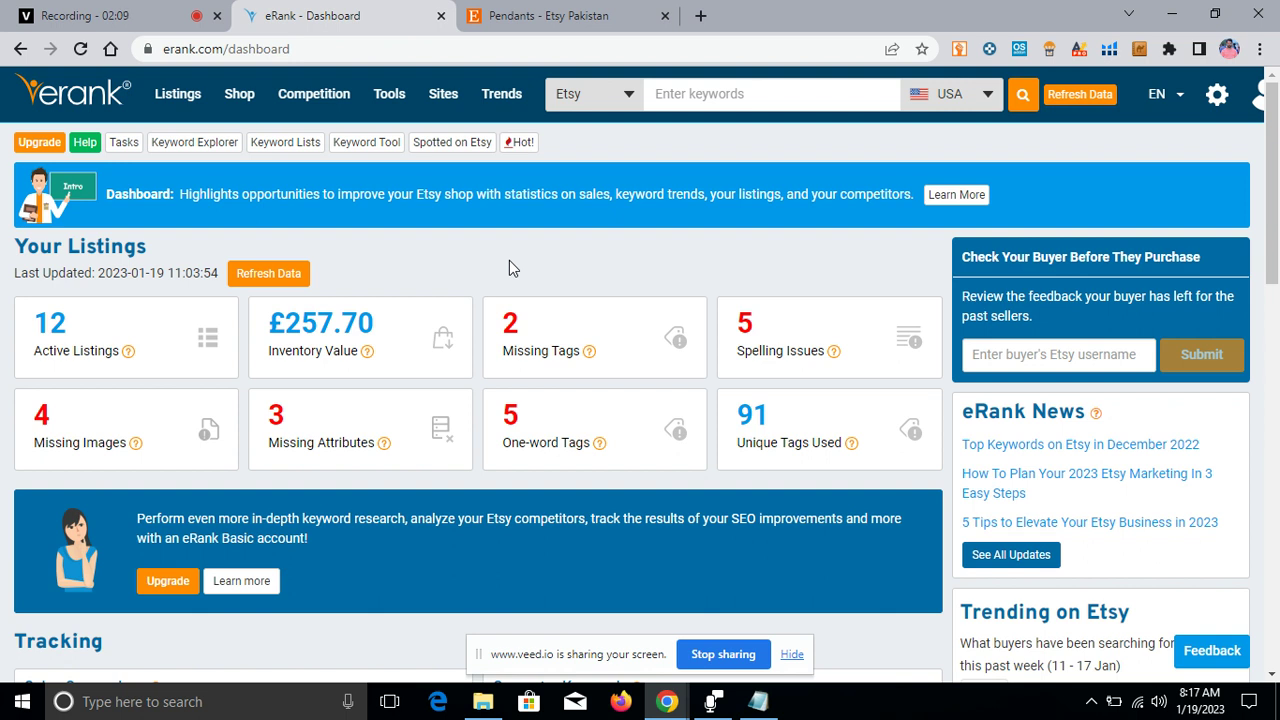
scroll(703, 309, down, 3)
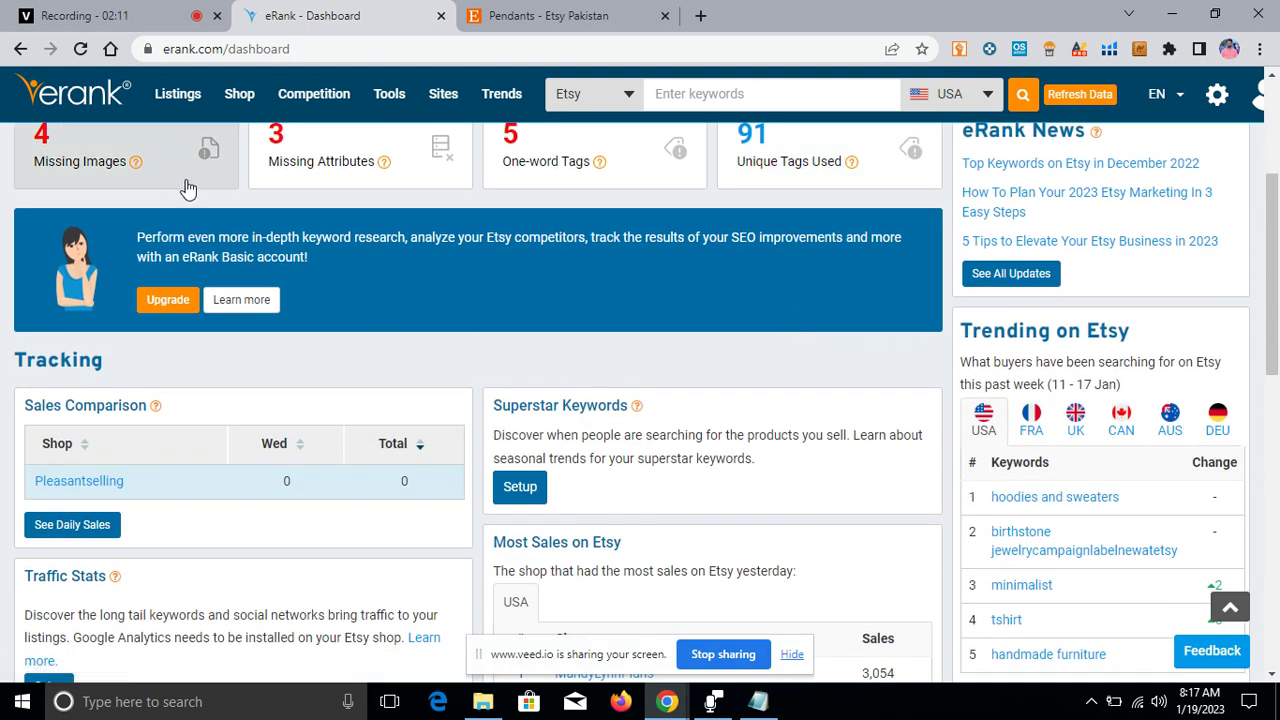
scroll(183, 187, up, 3)
mouse_move(514, 106)
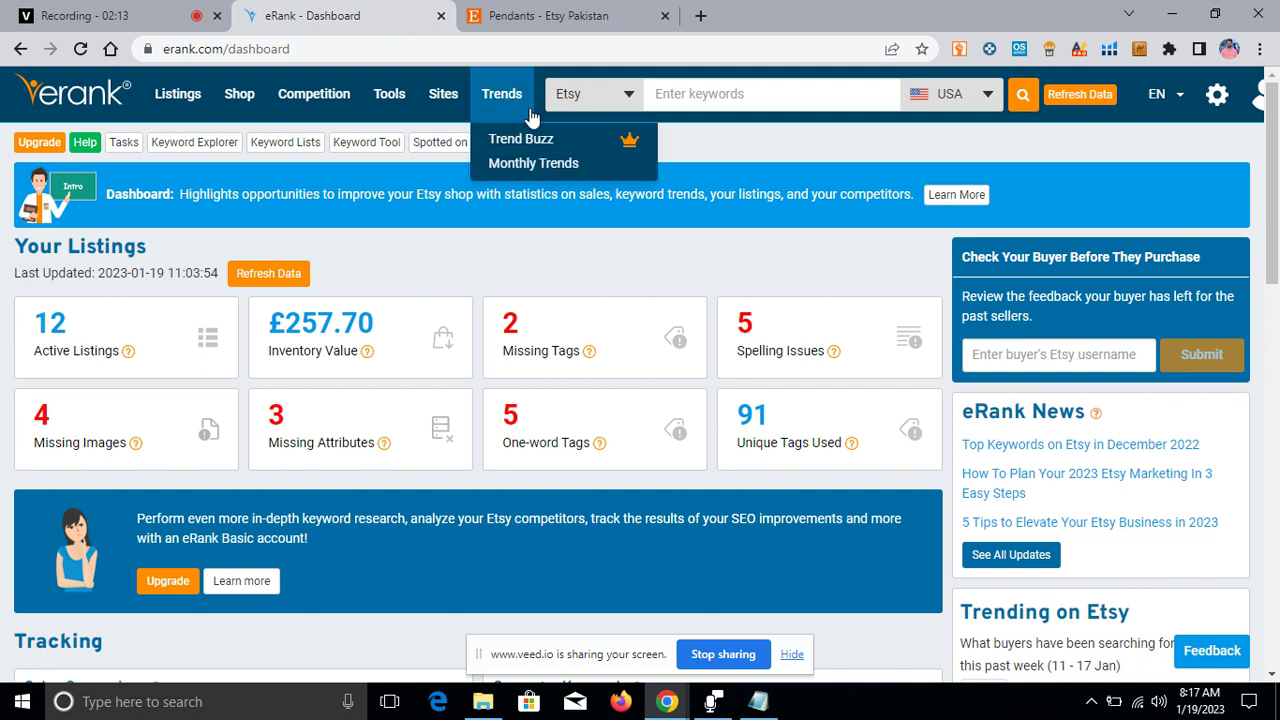
- Open the Missing Tags listings report in a new browser tab and switch to it
mouse_move(190, 105)
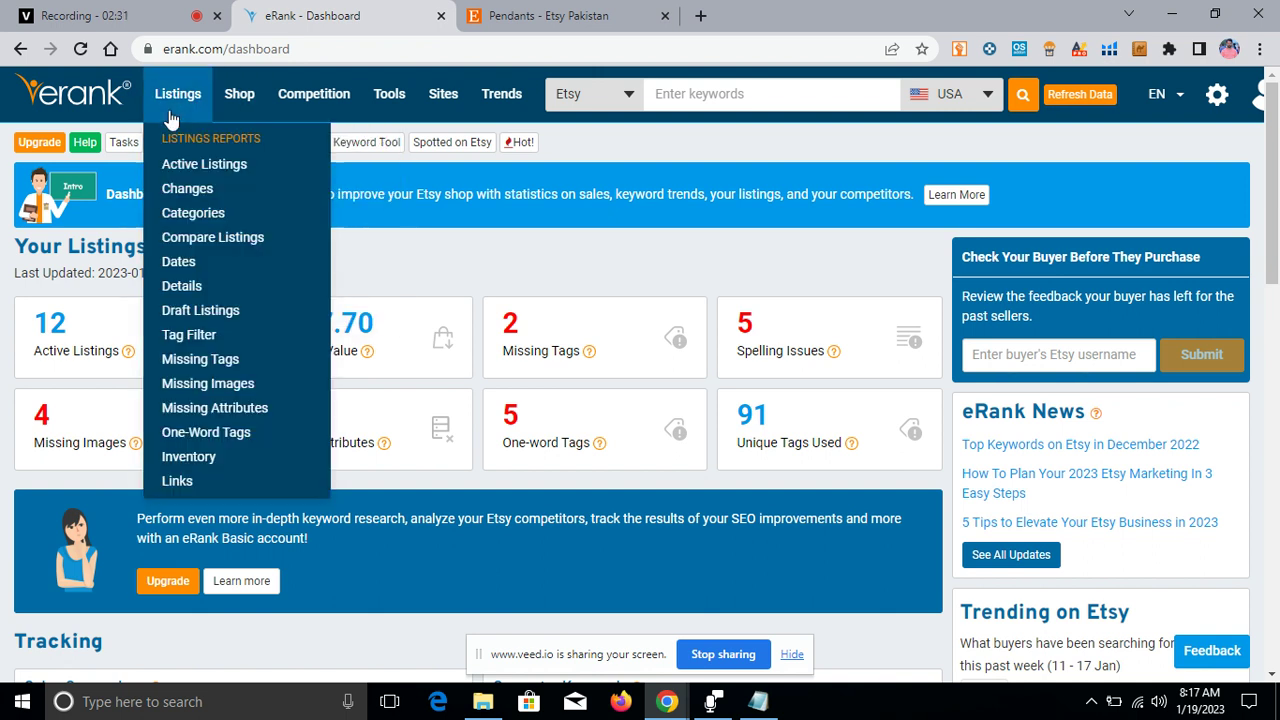
right_click(197, 367)
click(247, 375)
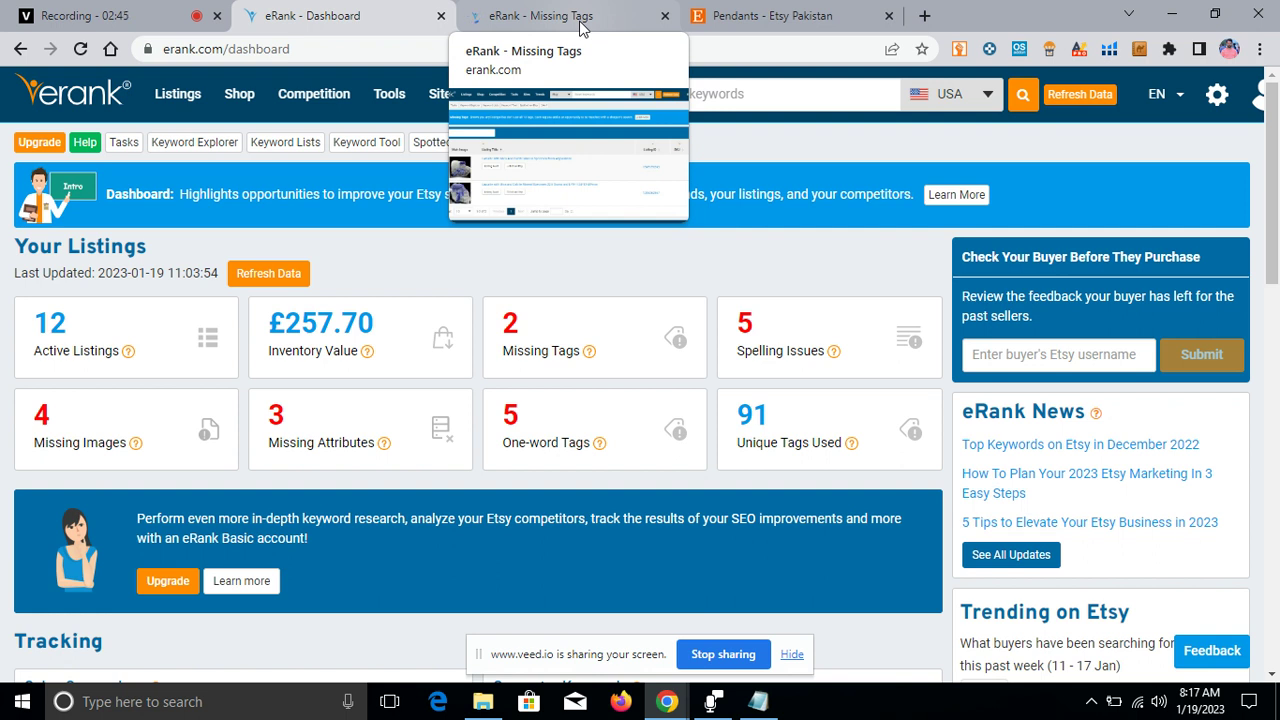
click(584, 20)
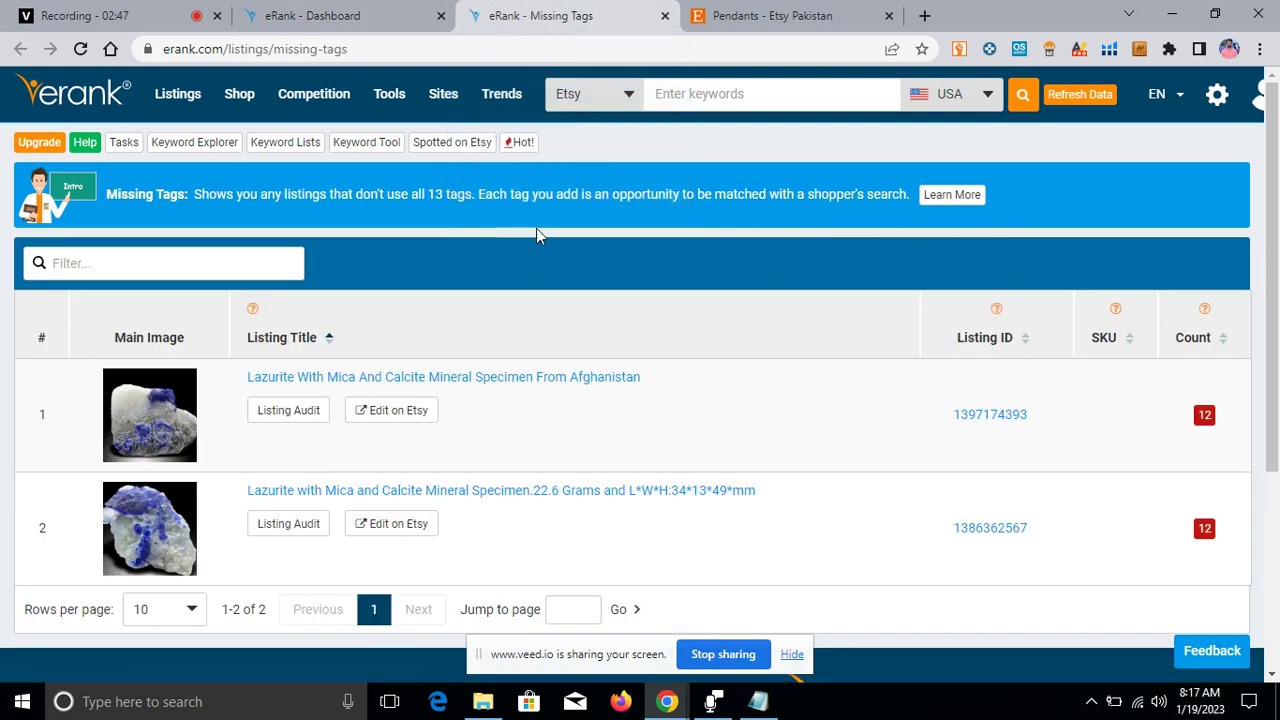
- Review the listings in the Missing Tags report and return to the eRank dashboard
scroll(540, 270, down, 3)
scroll(571, 311, up, 3)
click(355, 16)
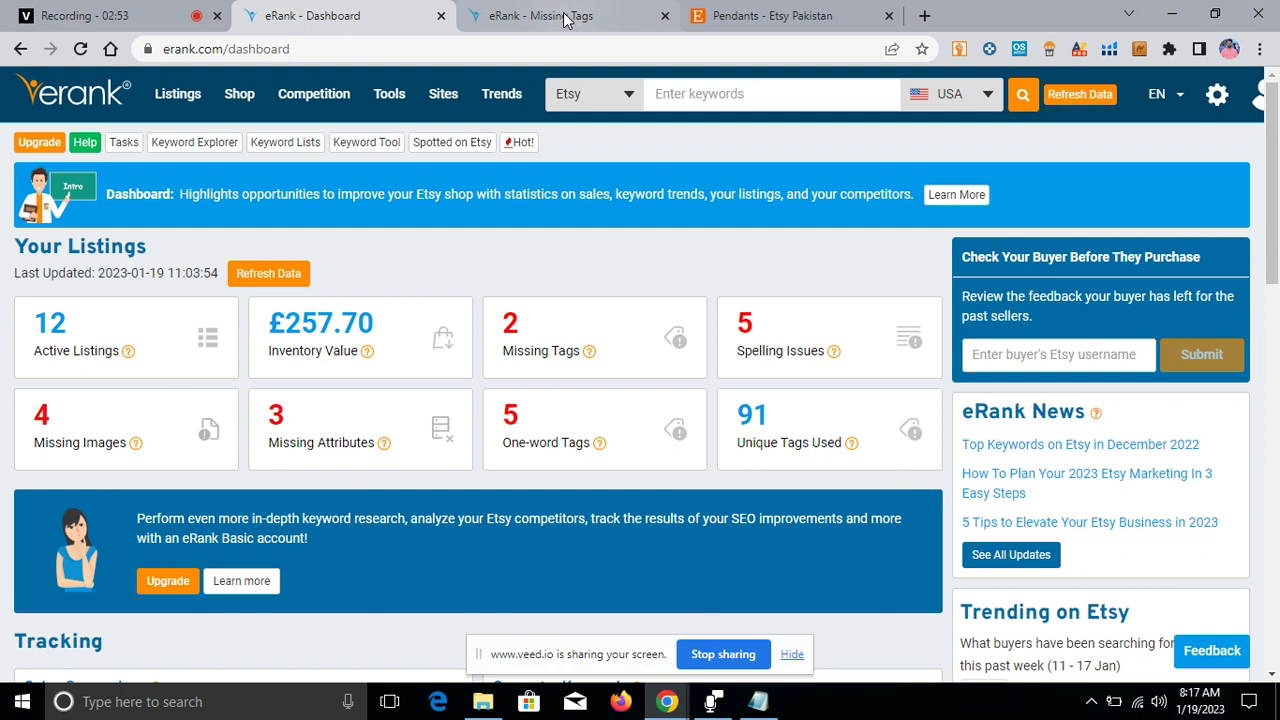
- Open the shop's Tag Report and Sales Map from the eRank dashboard in new browser tabs
mouse_move(170, 100)
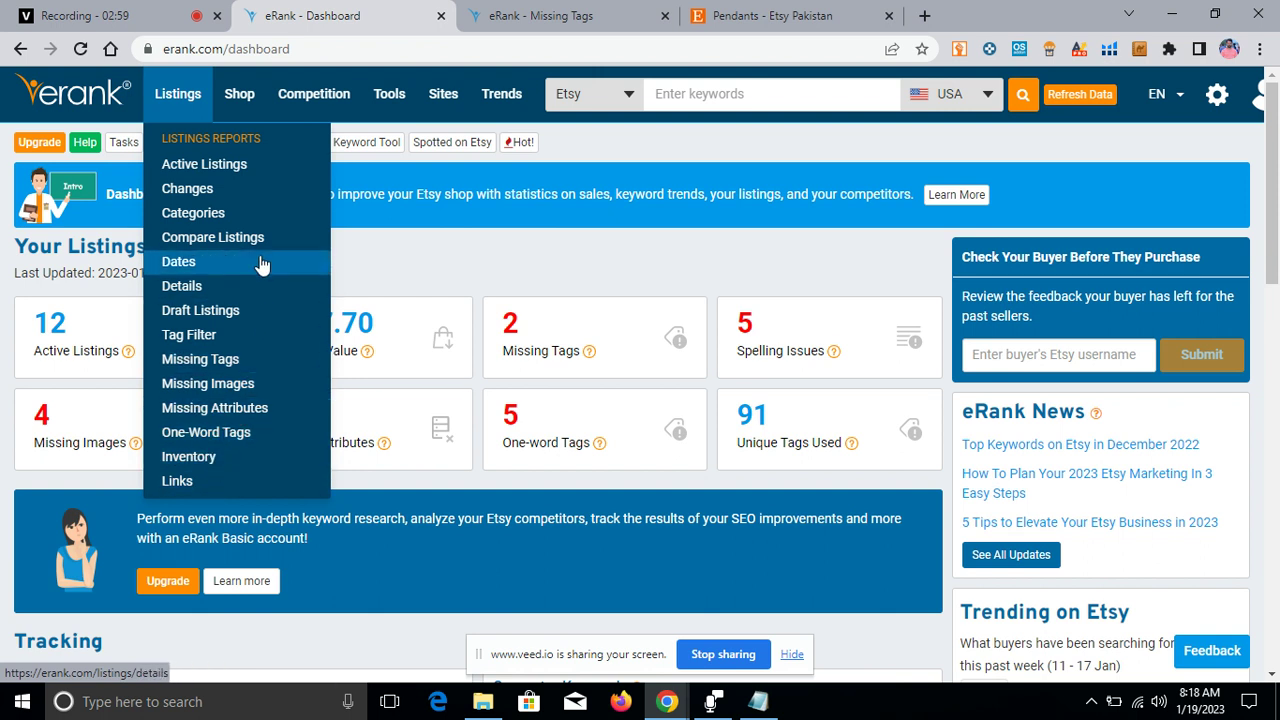
mouse_move(257, 99)
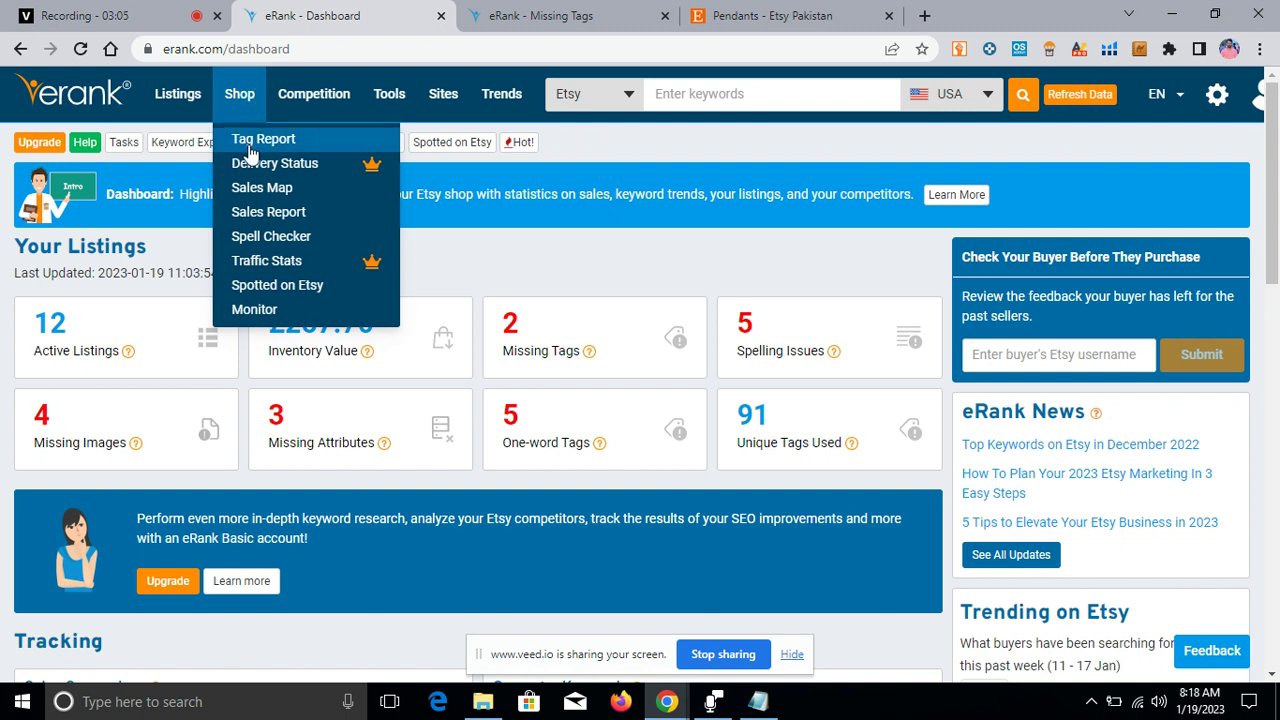
right_click(288, 137)
click(310, 150)
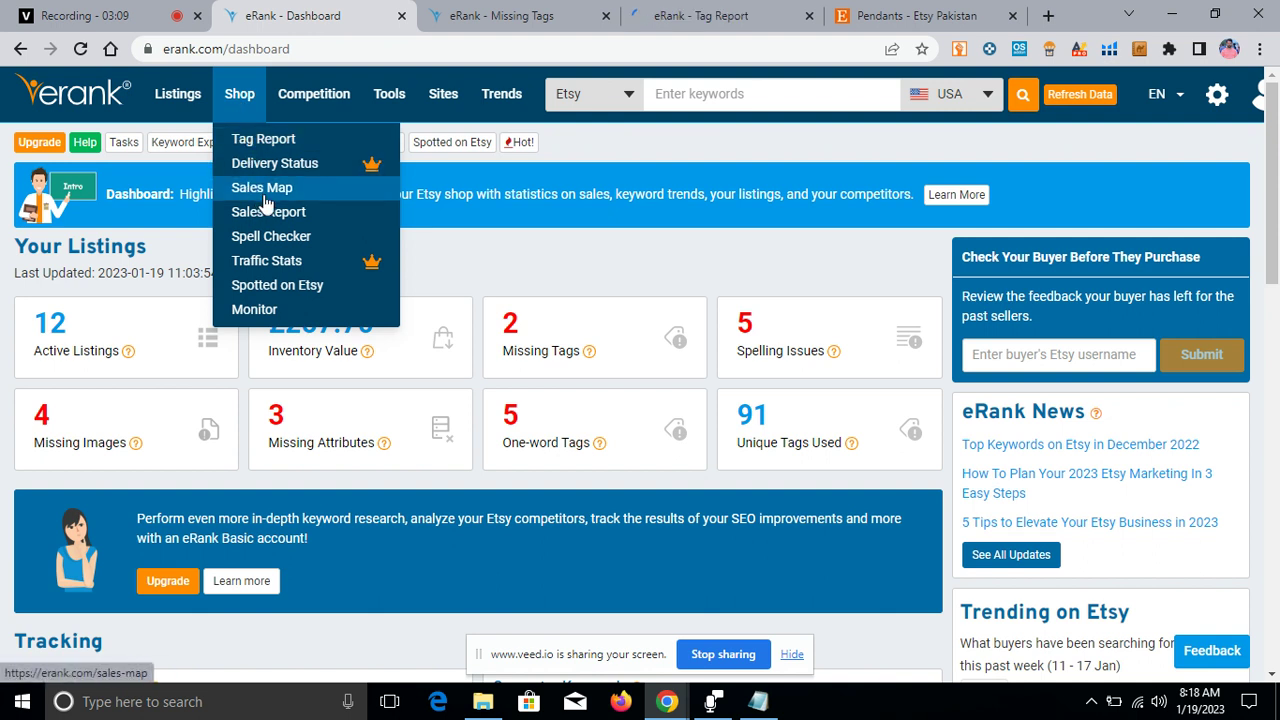
right_click(269, 198)
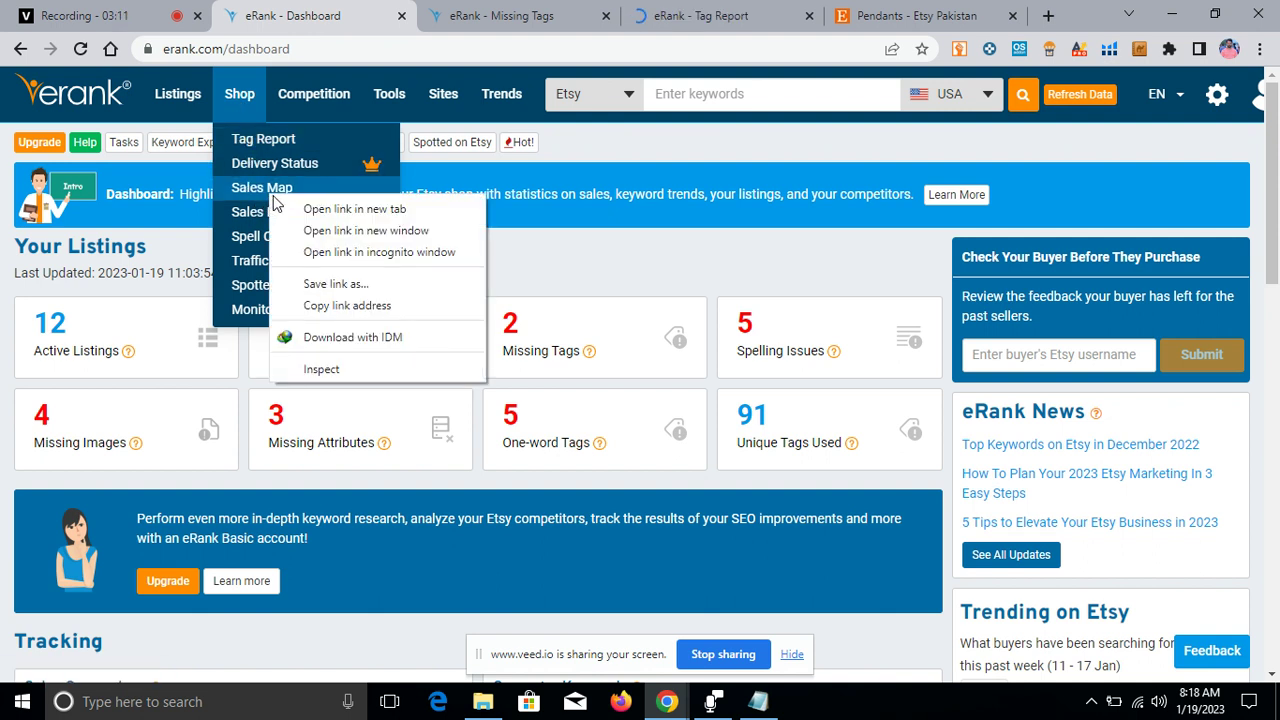
click(330, 209)
- Switch to the Tag Report and close the Missing Tags report
click(490, 16)
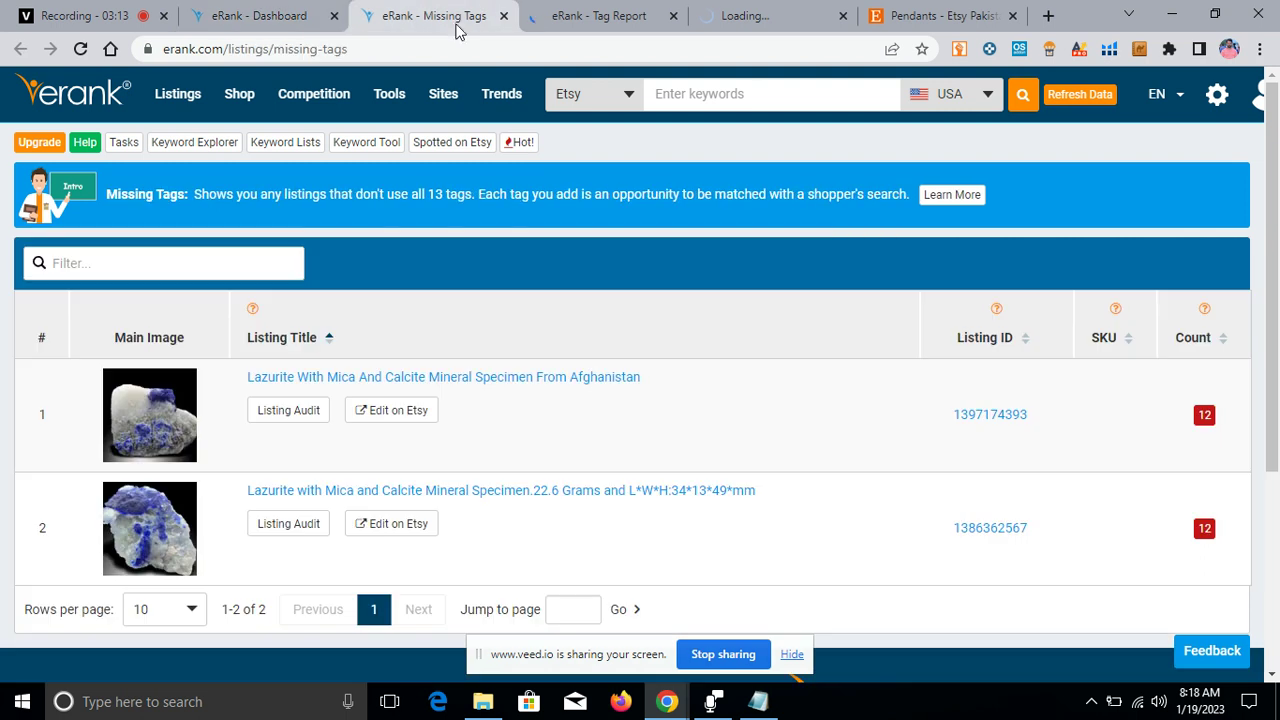
click(548, 17)
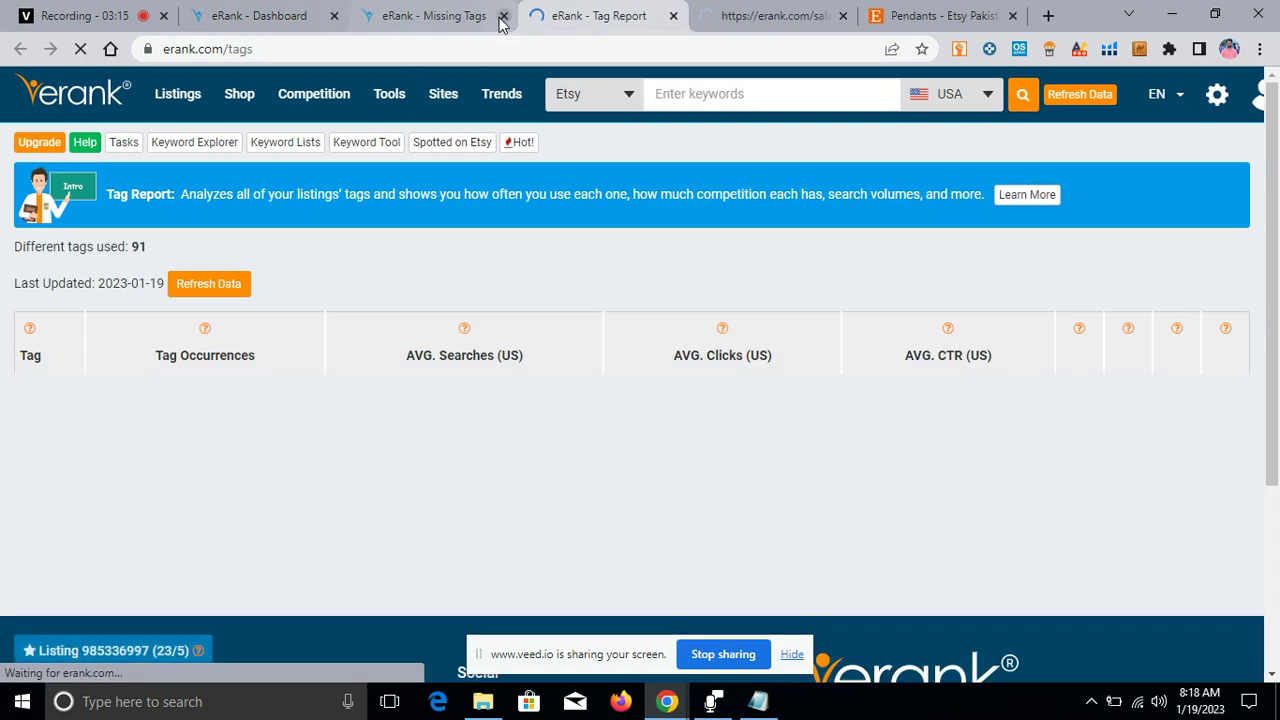
click(503, 16)
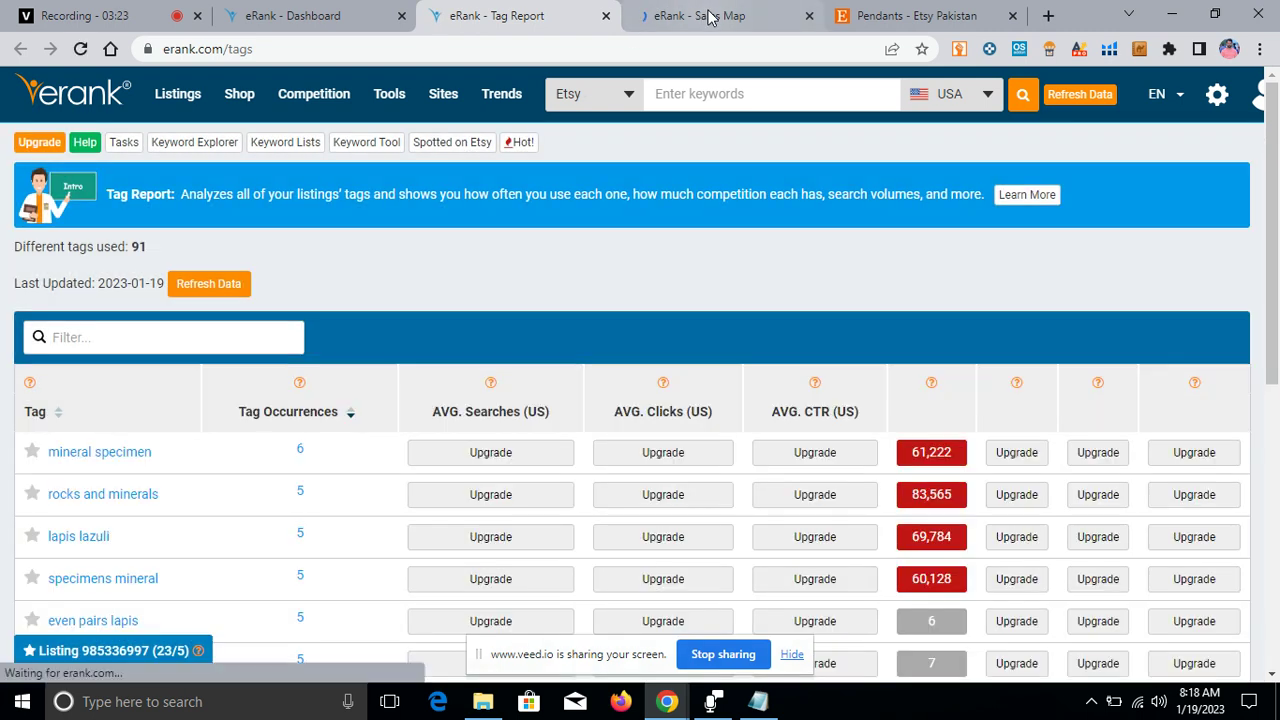
- Review the shop's tags in the Tag Report, including their occurrences and competition
click(700, 15)
click(545, 14)
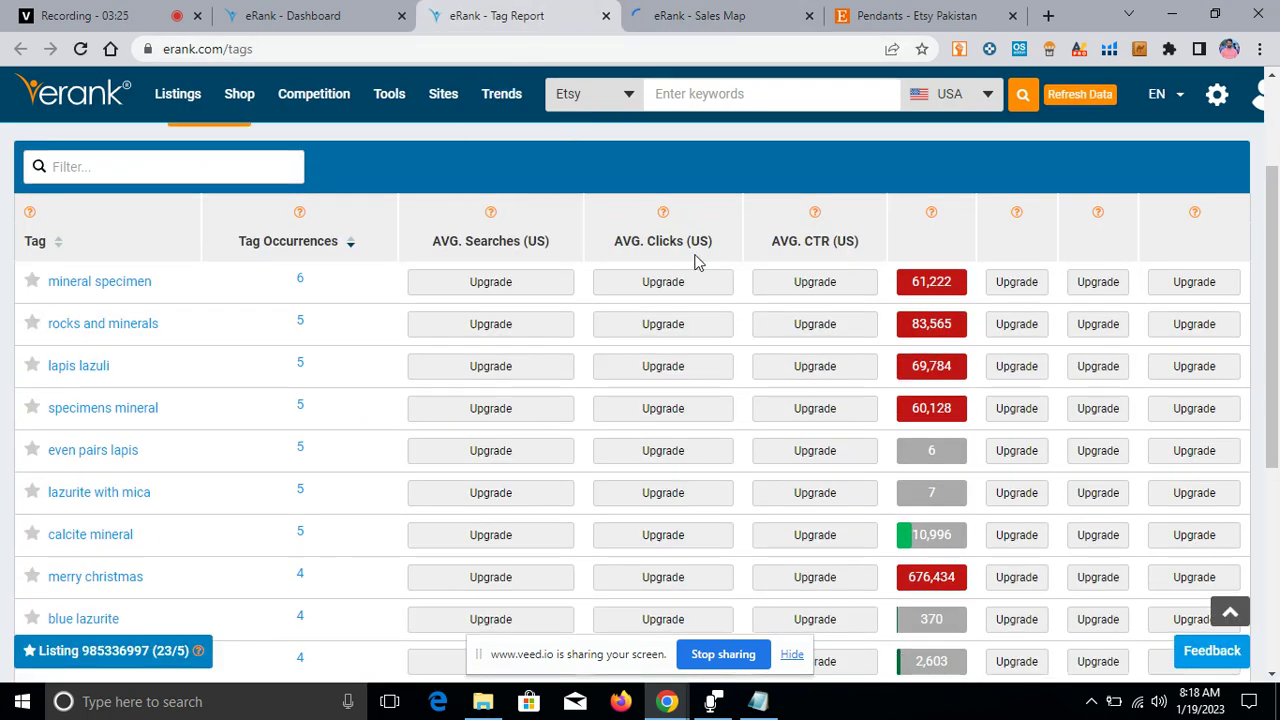
scroll(697, 270, down, 3)
scroll(697, 276, up, 3)
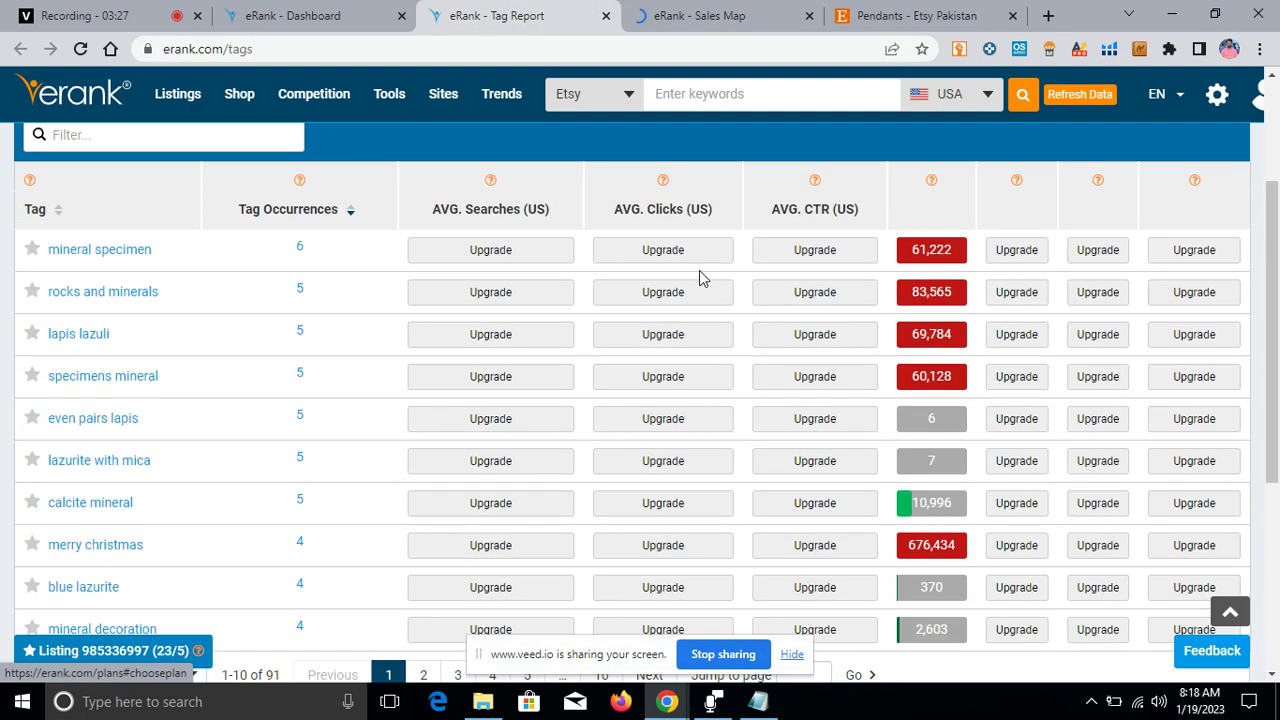
scroll(702, 276, up, 2)
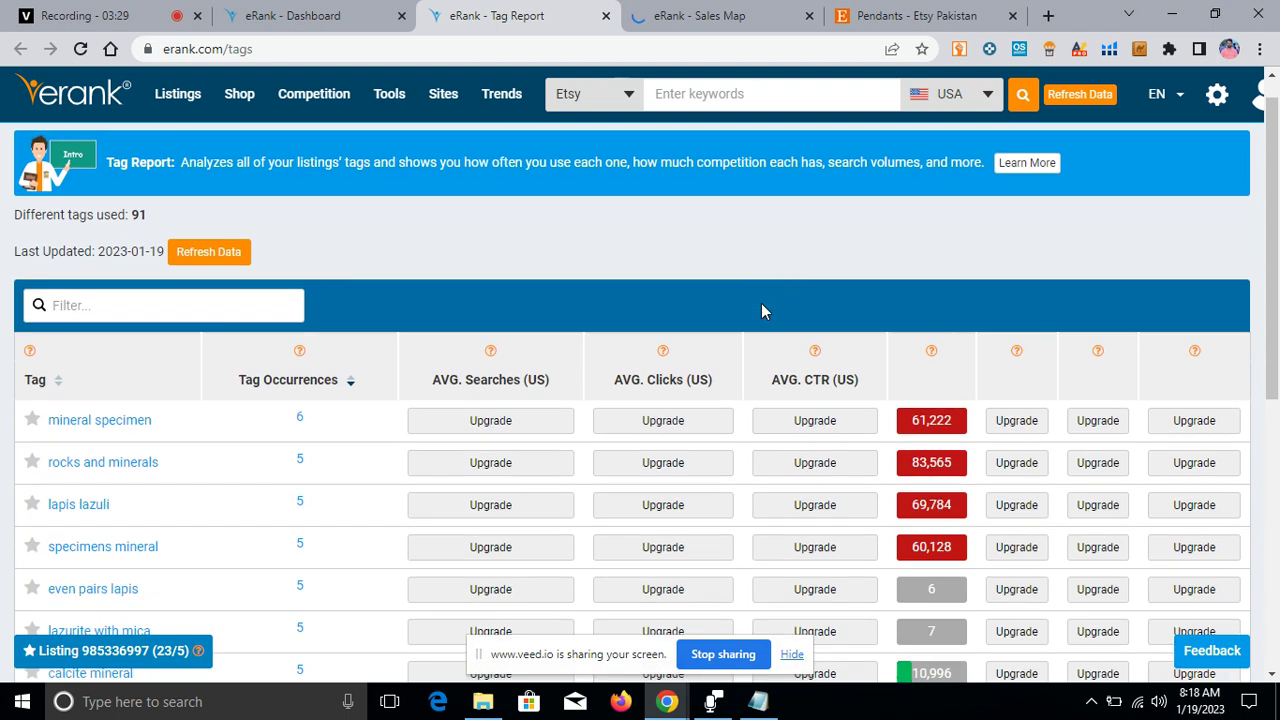
scroll(761, 303, down, 6)
- Return to the eRank dashboard and open the Keyword Explorer tool from there
click(310, 12)
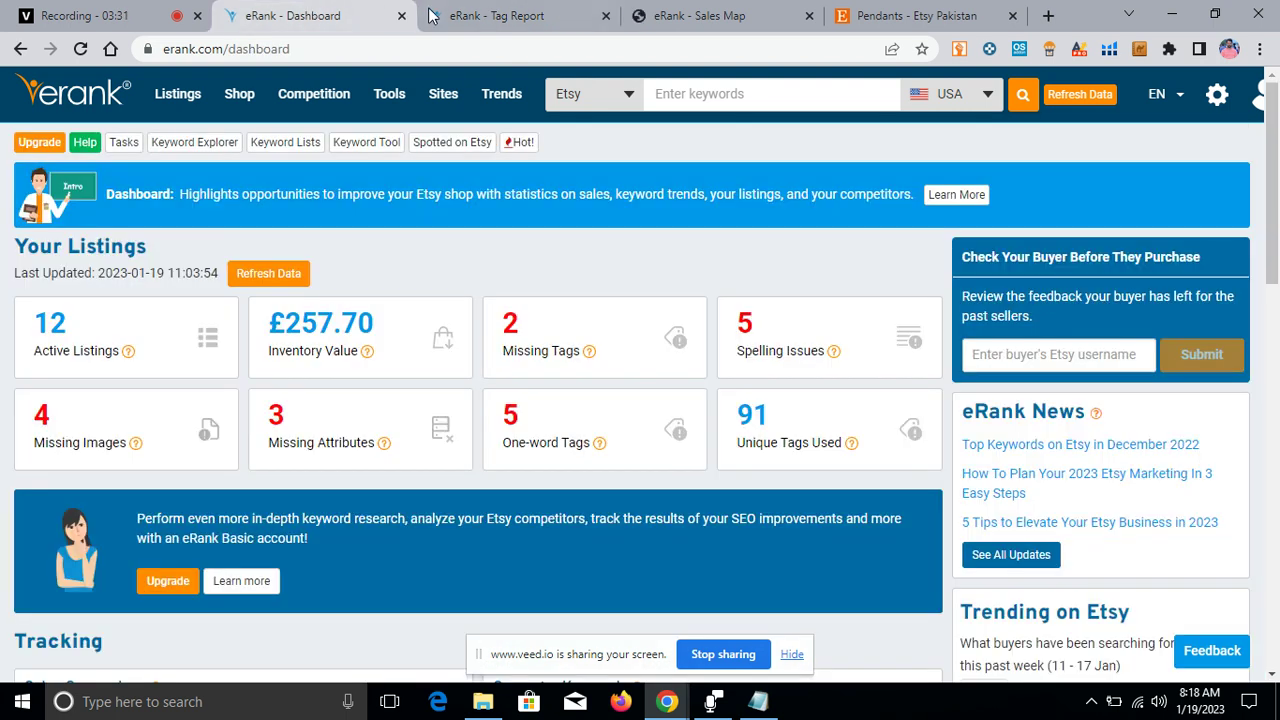
mouse_move(391, 106)
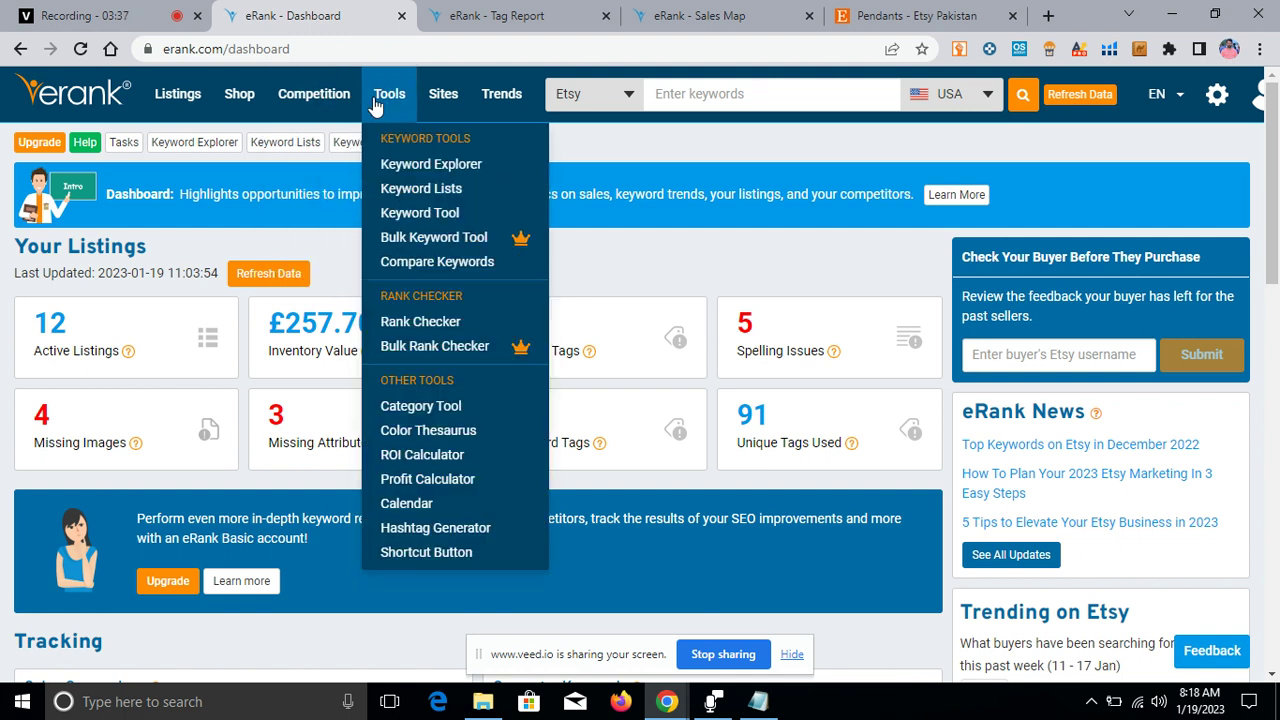
click(397, 160)
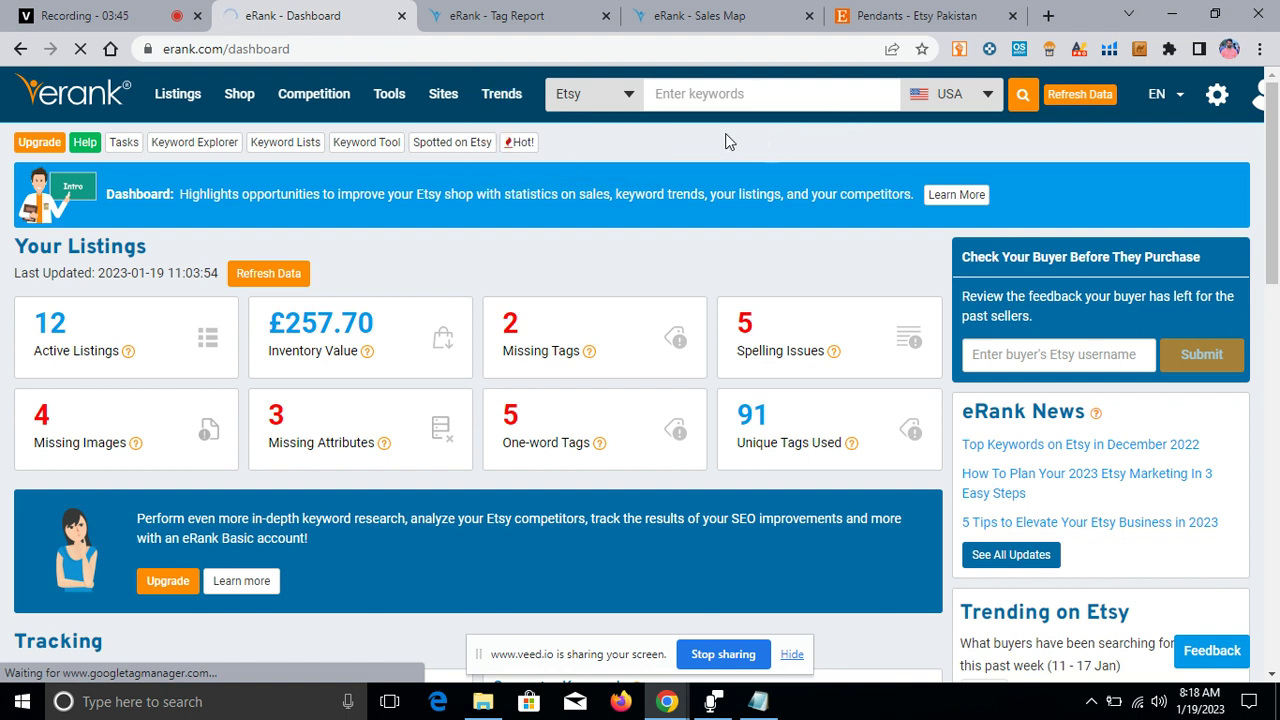
mouse_move(390, 96)
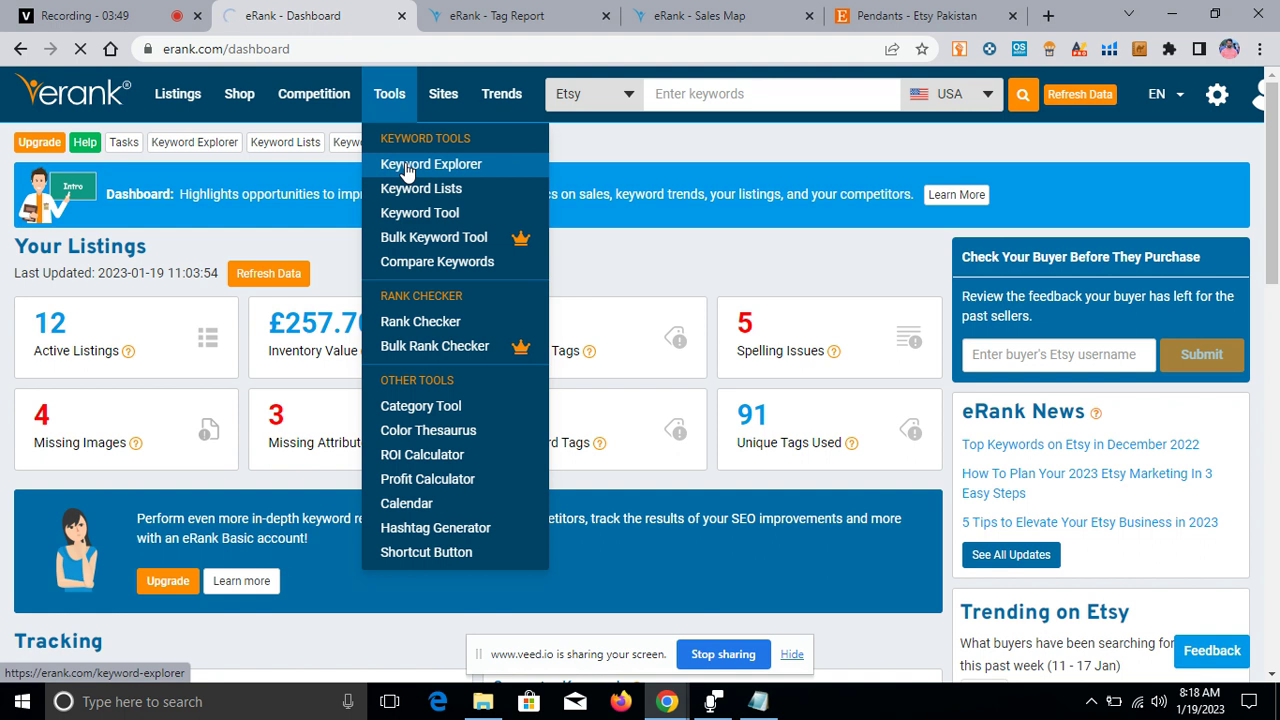
click(490, 18)
click(323, 18)
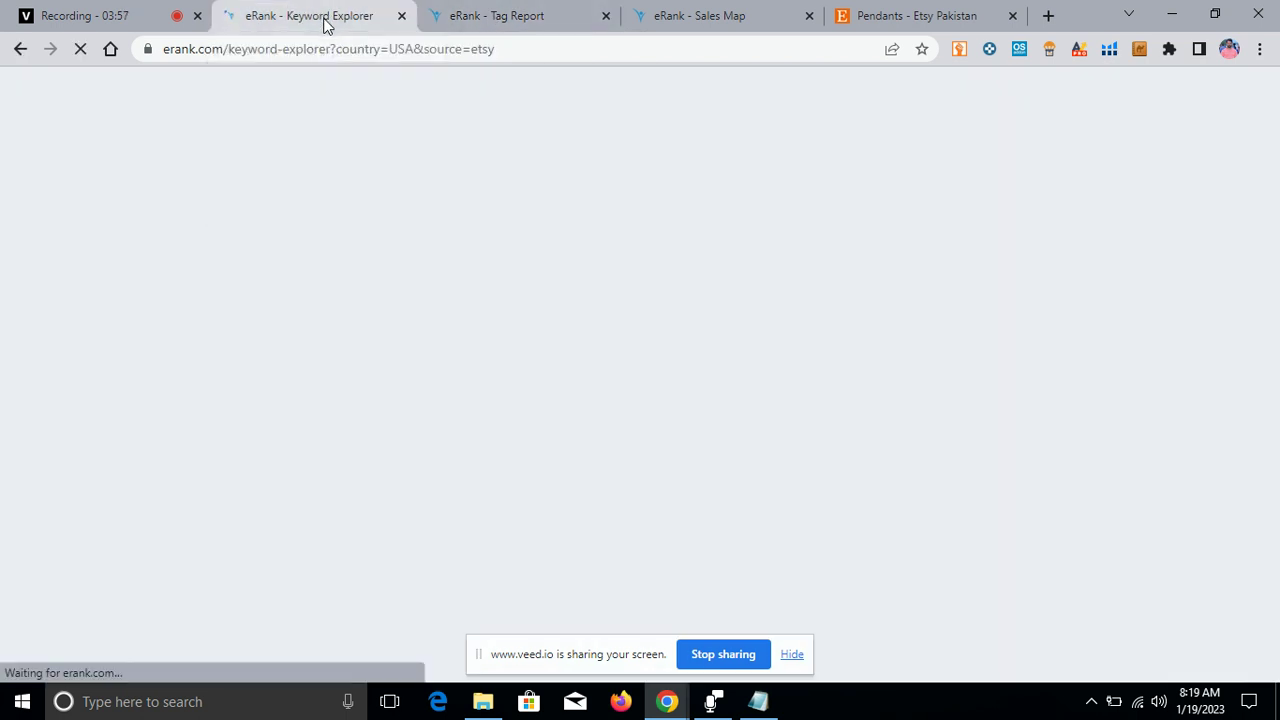
- Switch to Notepad and copy the keyword "personalized gifts" from the numbered keyword list
click(758, 701)
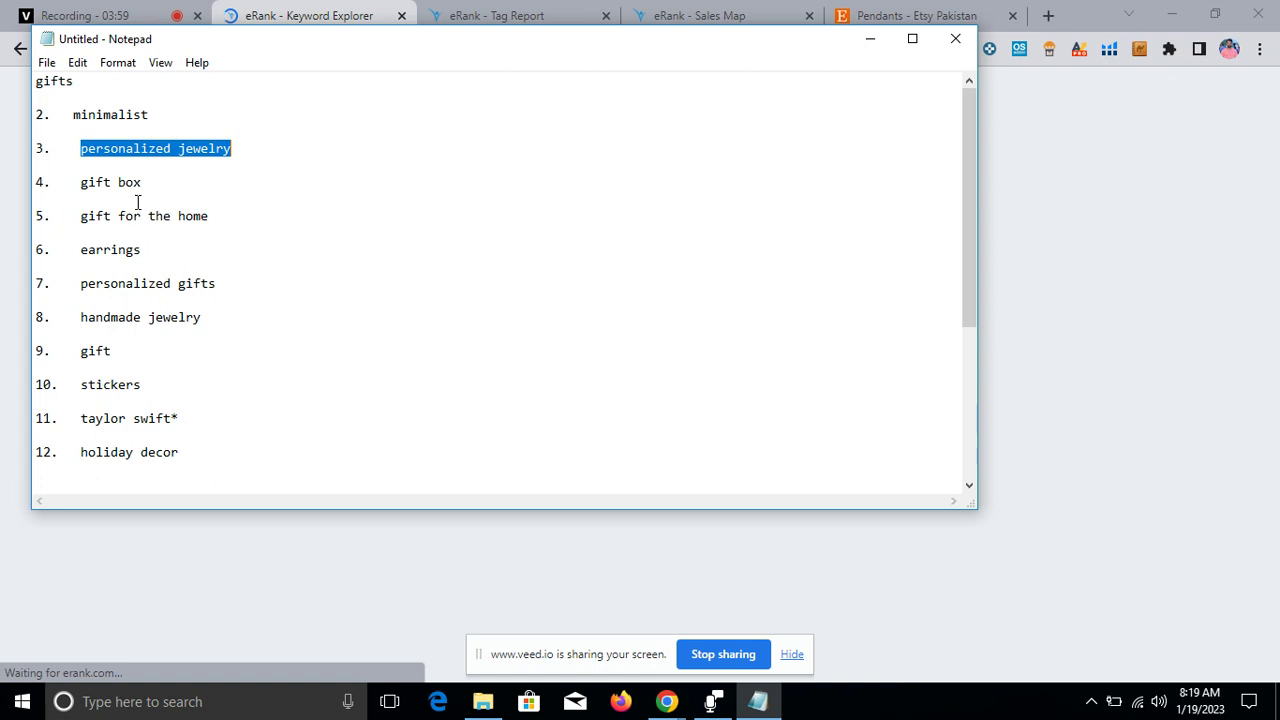
scroll(146, 250, down, 1)
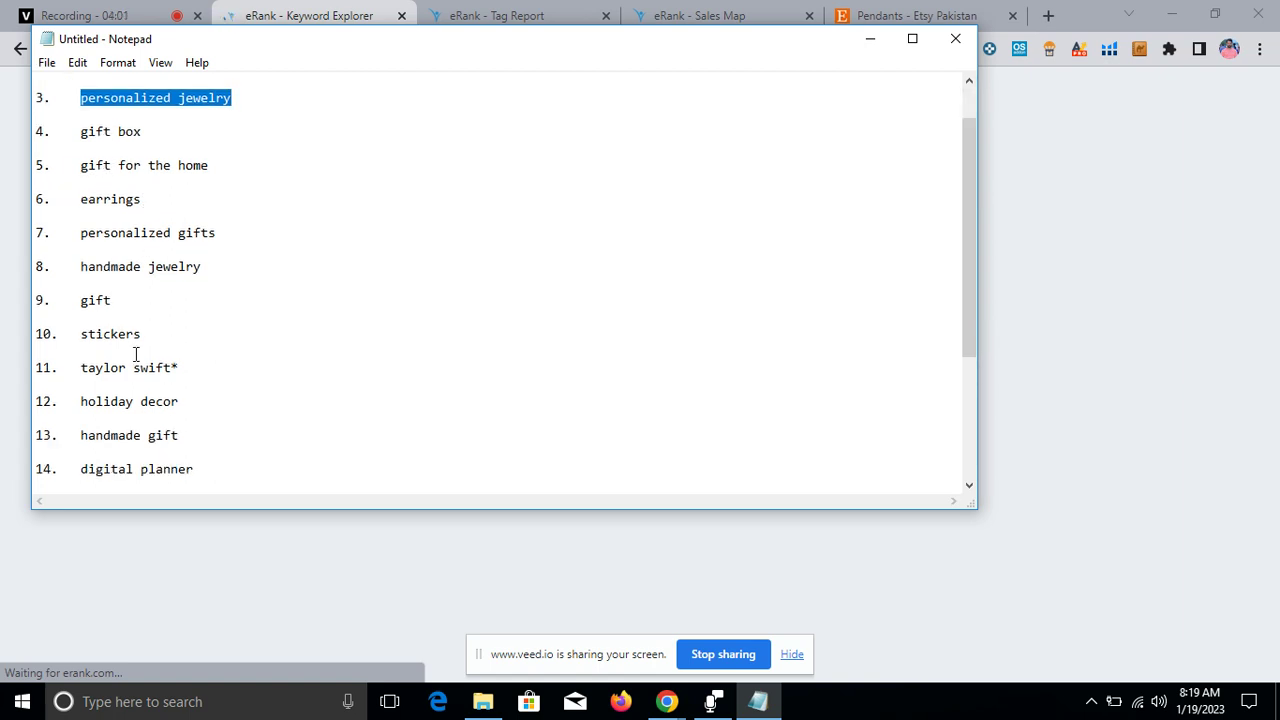
drag(87, 232, 206, 232)
click(197, 232)
right_click(205, 238)
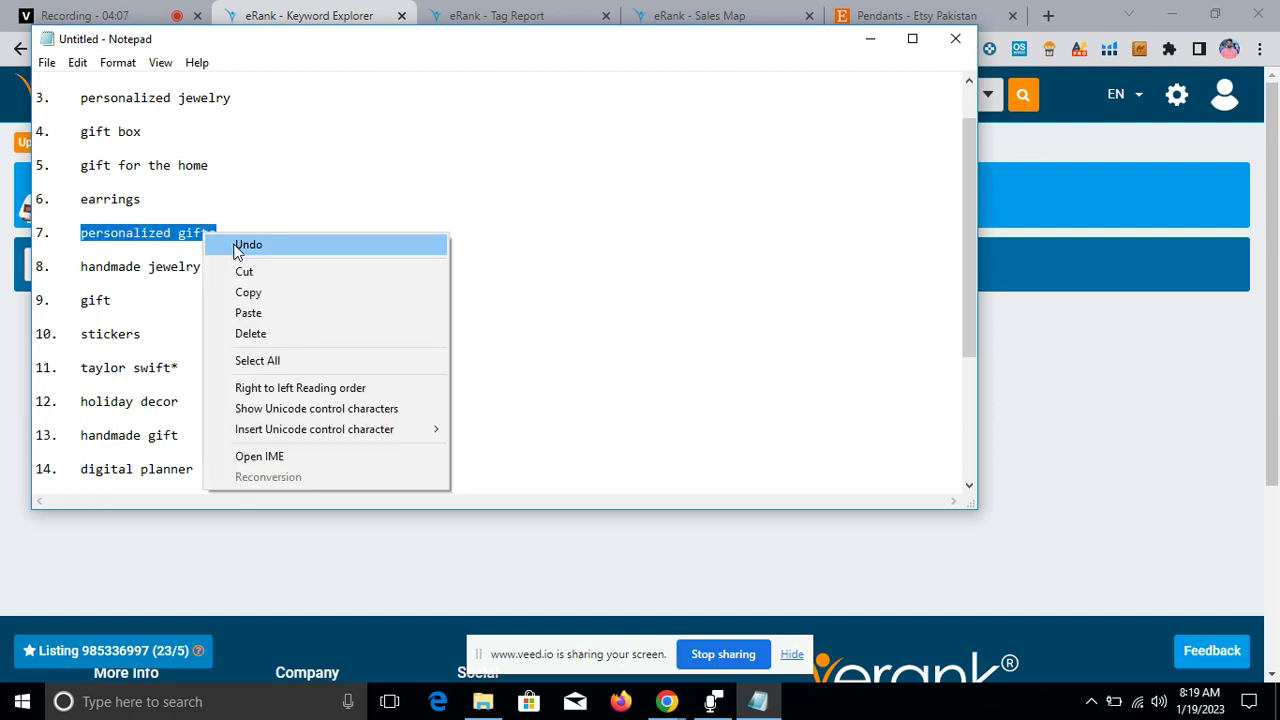
click(246, 291)
scroll(127, 278, down, 2)
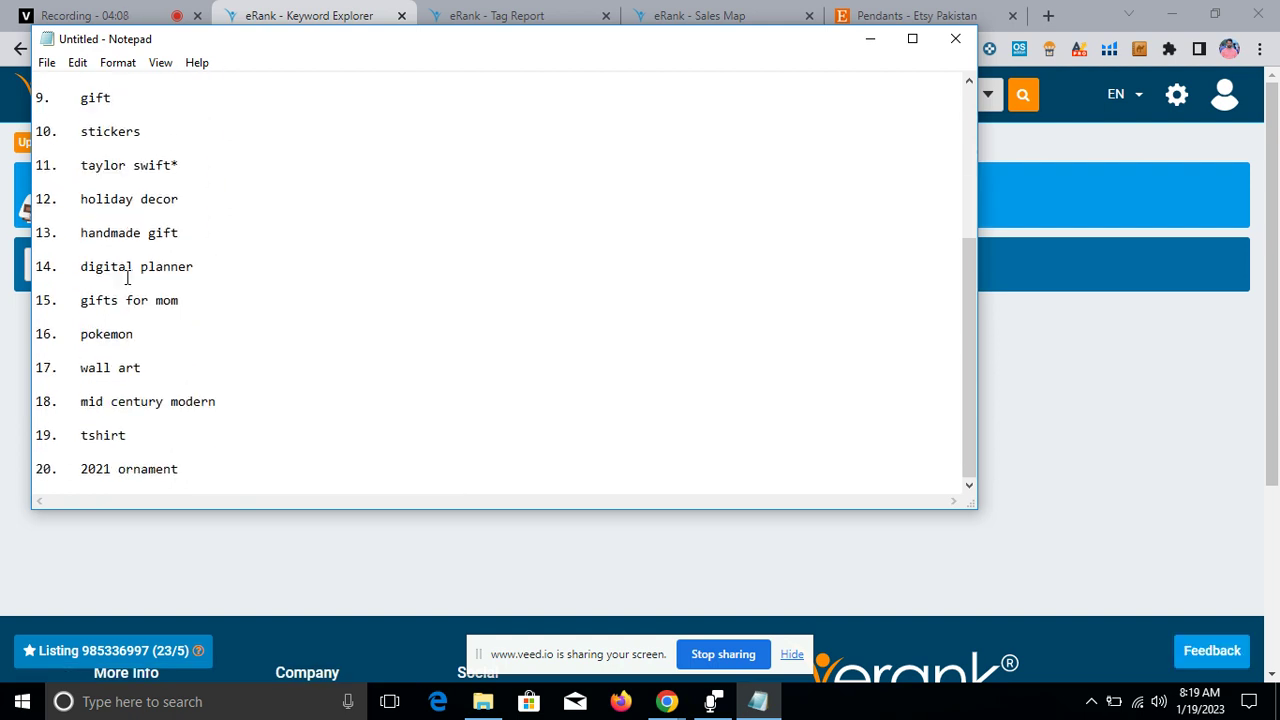
- Minimize Notepad and search the Keyword Explorer for the copied keyword "personalized gifts" on Etsy in the USA
click(871, 40)
click(316, 266)
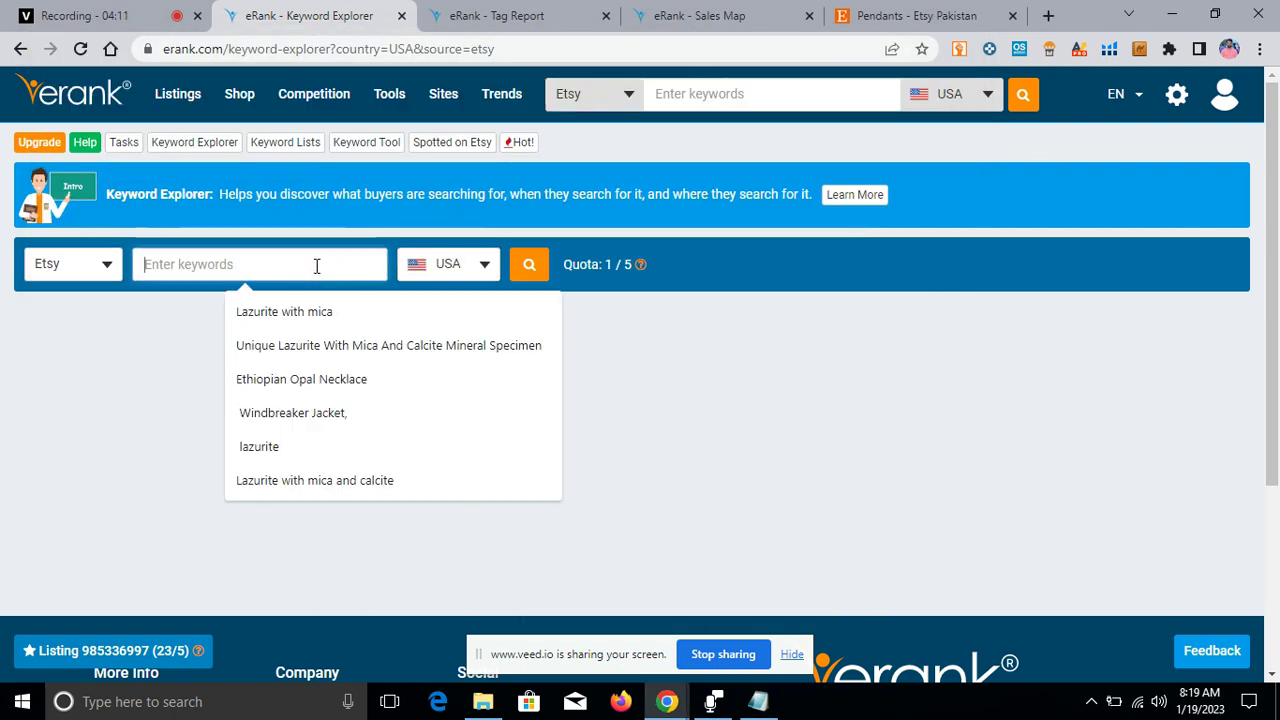
right_click(313, 268)
click(366, 377)
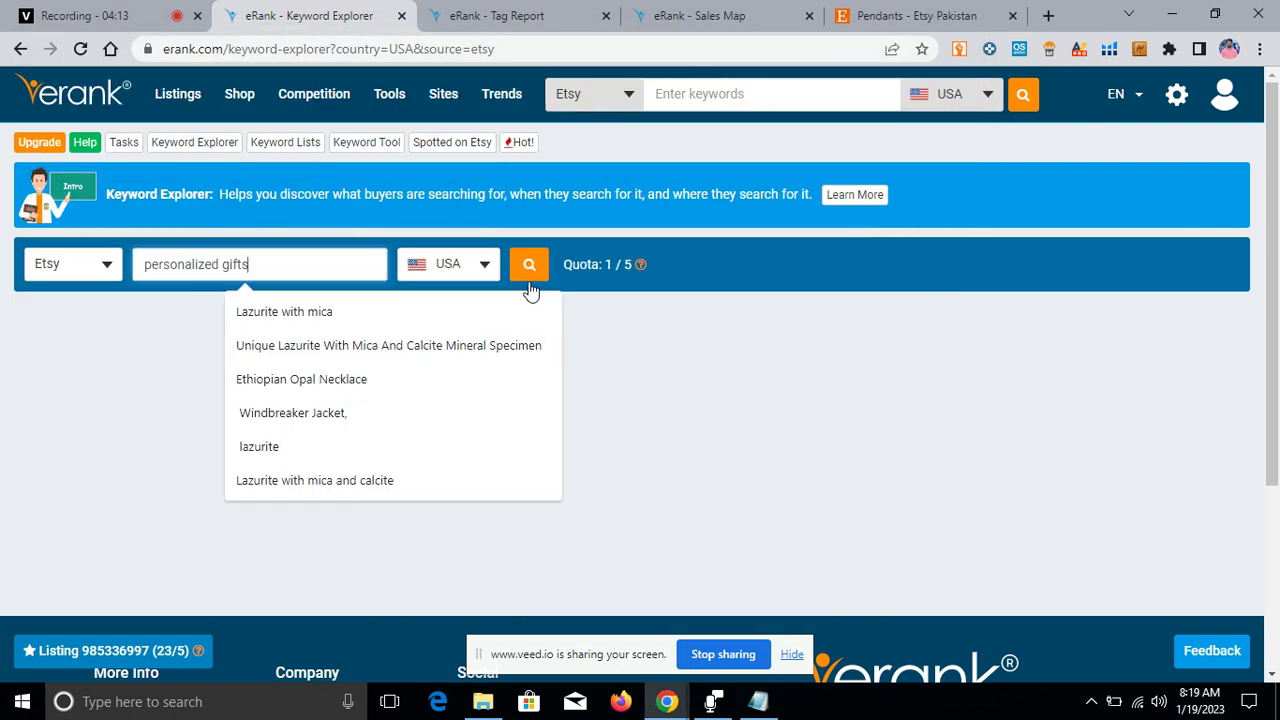
click(530, 268)
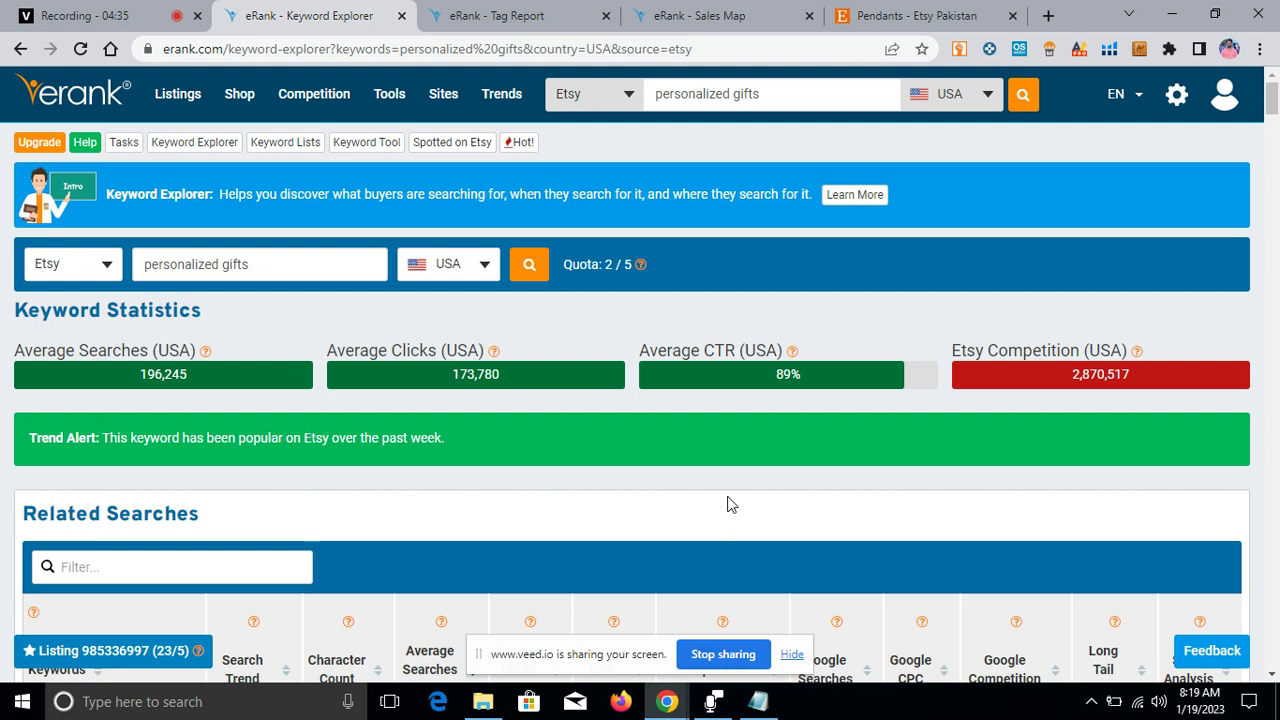
- Look through the related searches for "personalized gifts" and check the overall keyword statistics
scroll(860, 415, down, 5)
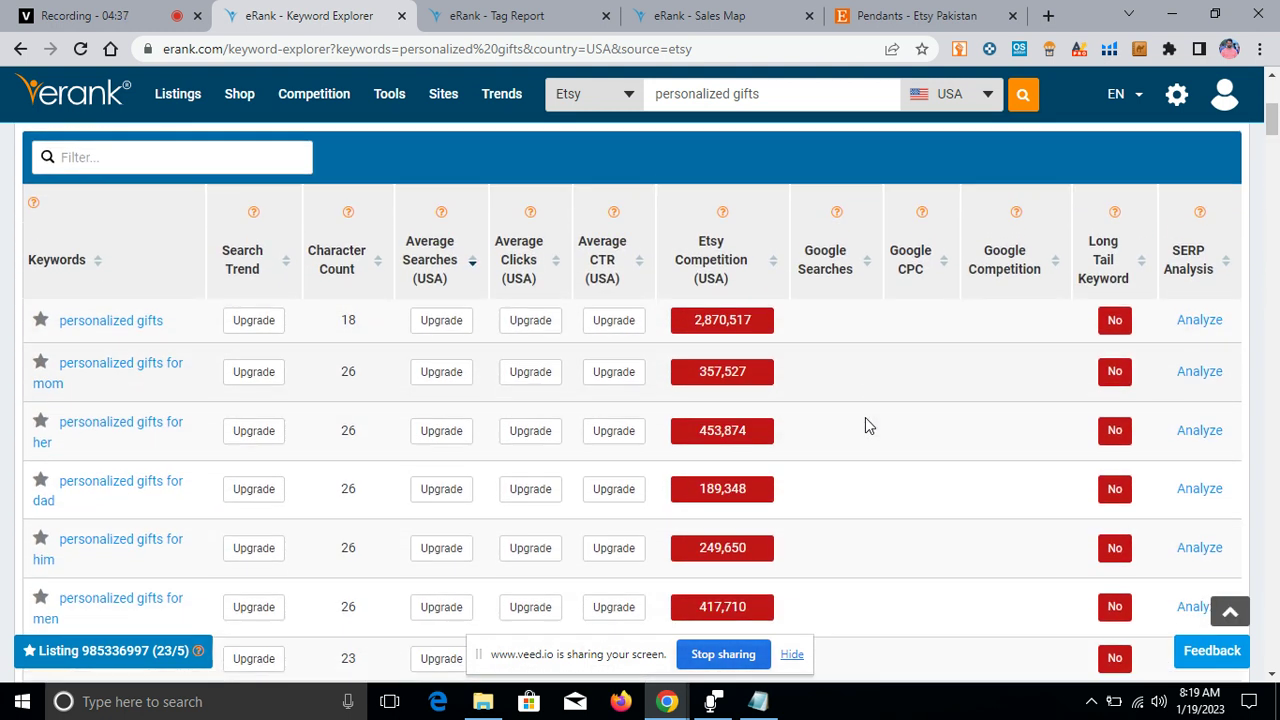
scroll(866, 424, down, 5)
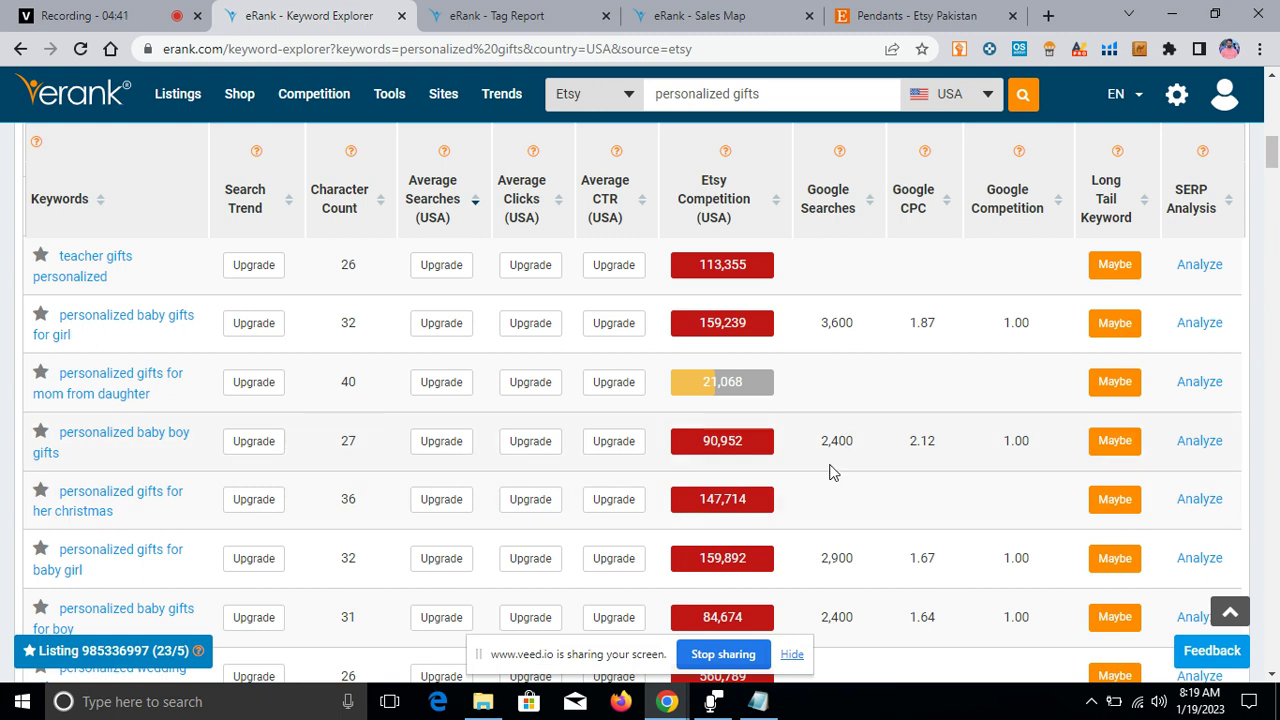
scroll(830, 470, down, 3)
scroll(450, 462, up, 5)
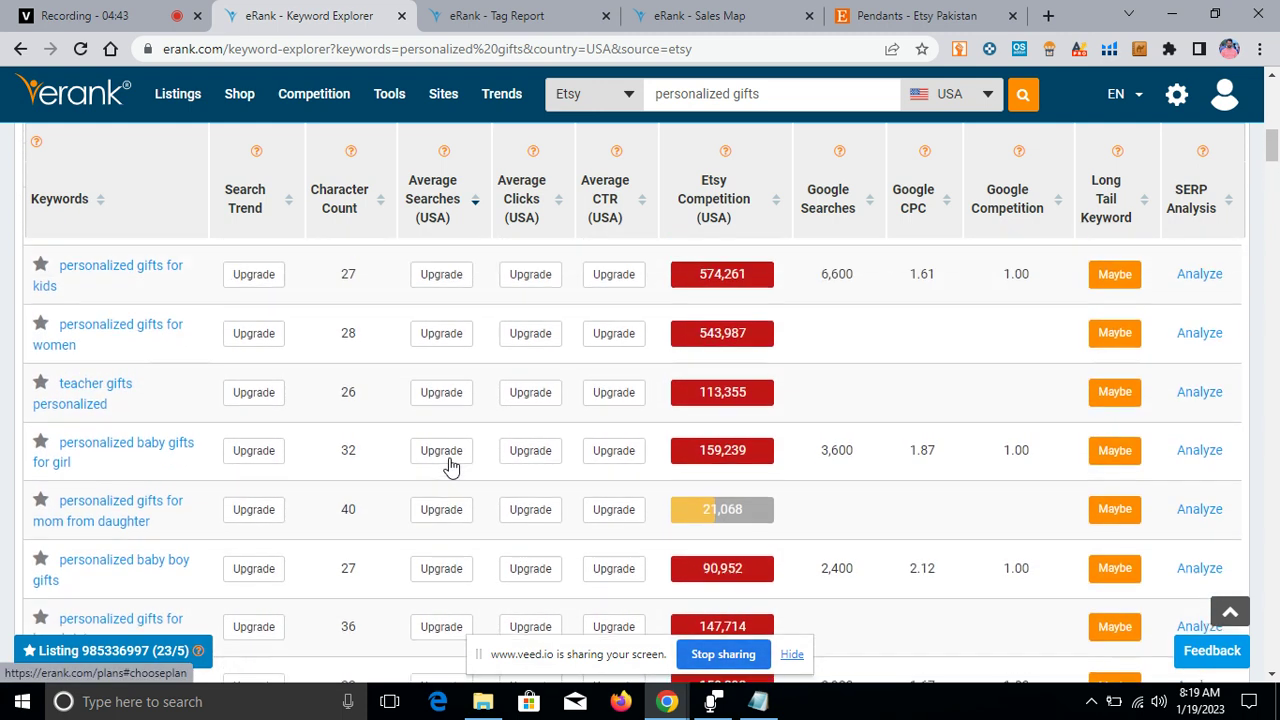
scroll(450, 465, up, 10)
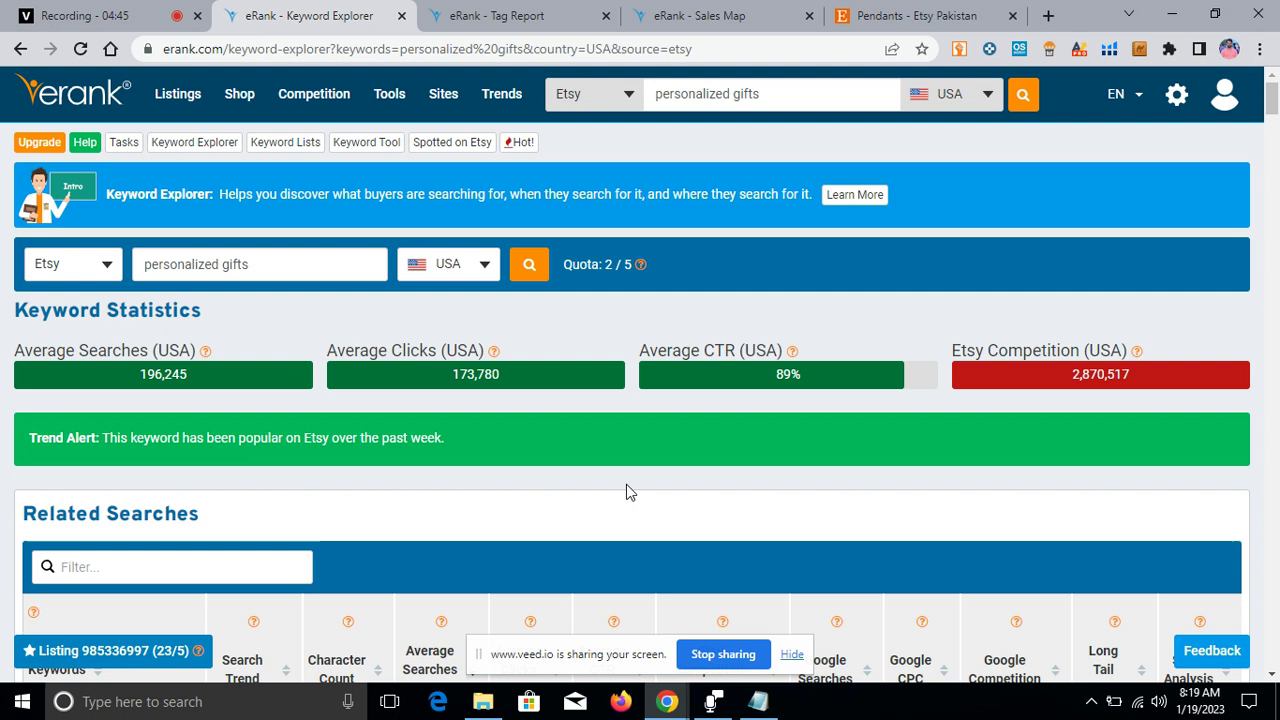
triple_click(626, 491)
click(612, 494)
- Examine the related keywords' Etsy competition and long-tail ratings, highlighting the competition figure for "personalized golf gifts"
scroll(700, 510, down, 5)
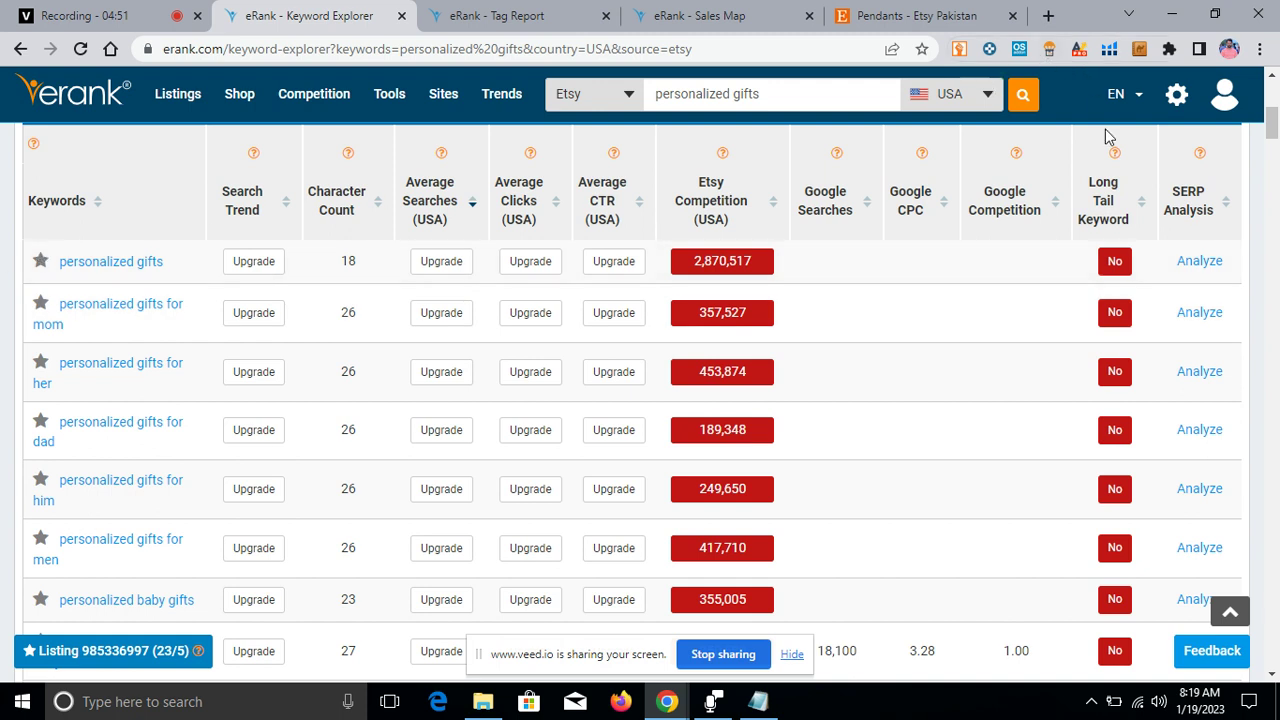
scroll(1017, 286, down, 7)
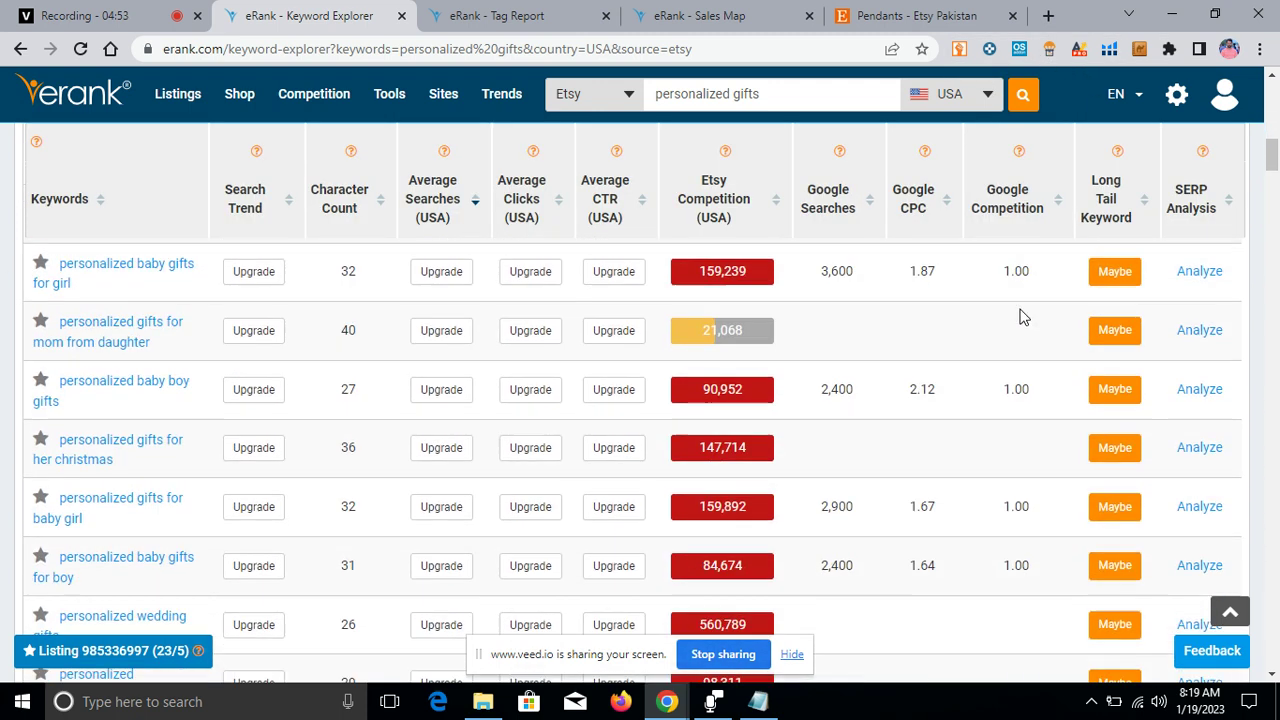
scroll(1020, 315, down, 3)
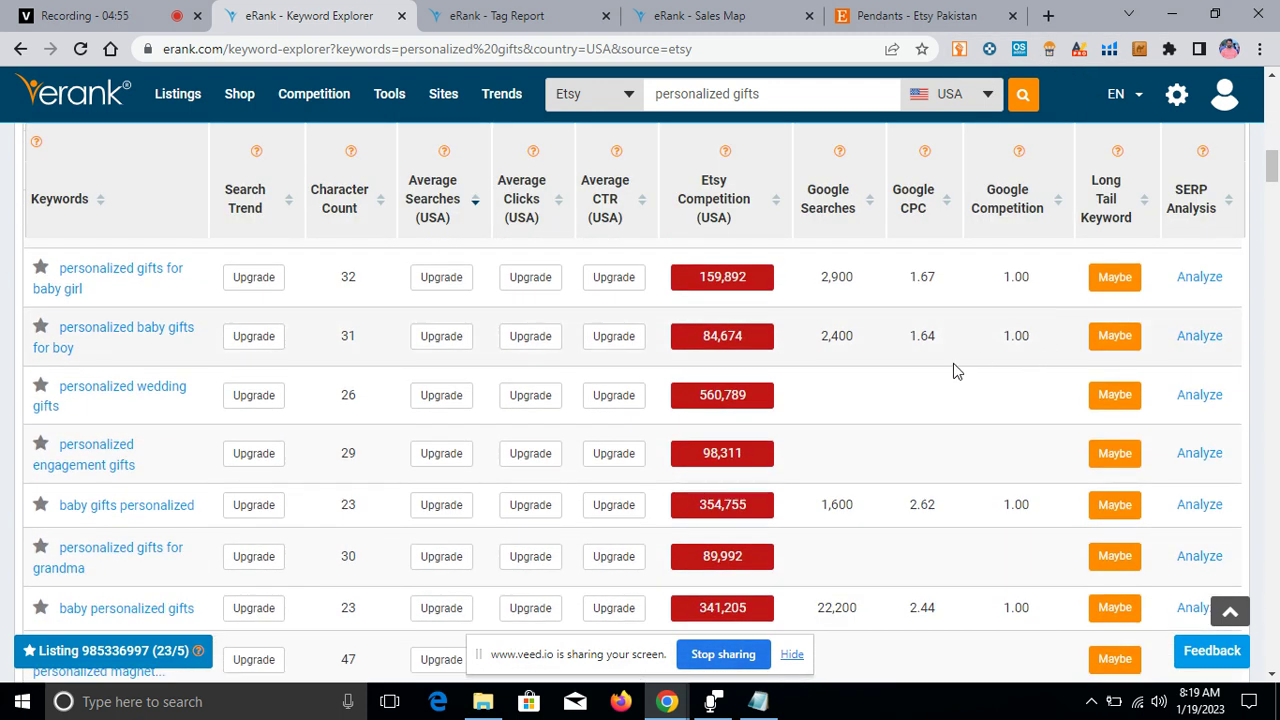
scroll(953, 371, down, 10)
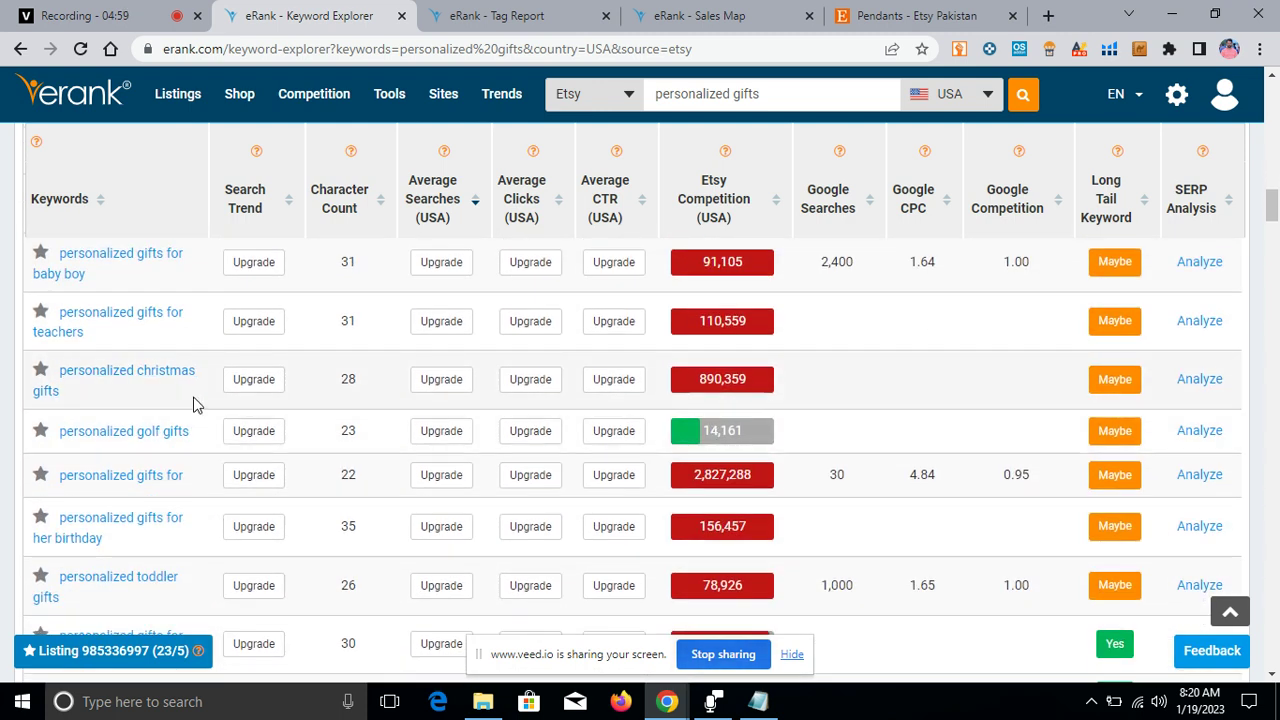
drag(706, 433, 752, 430)
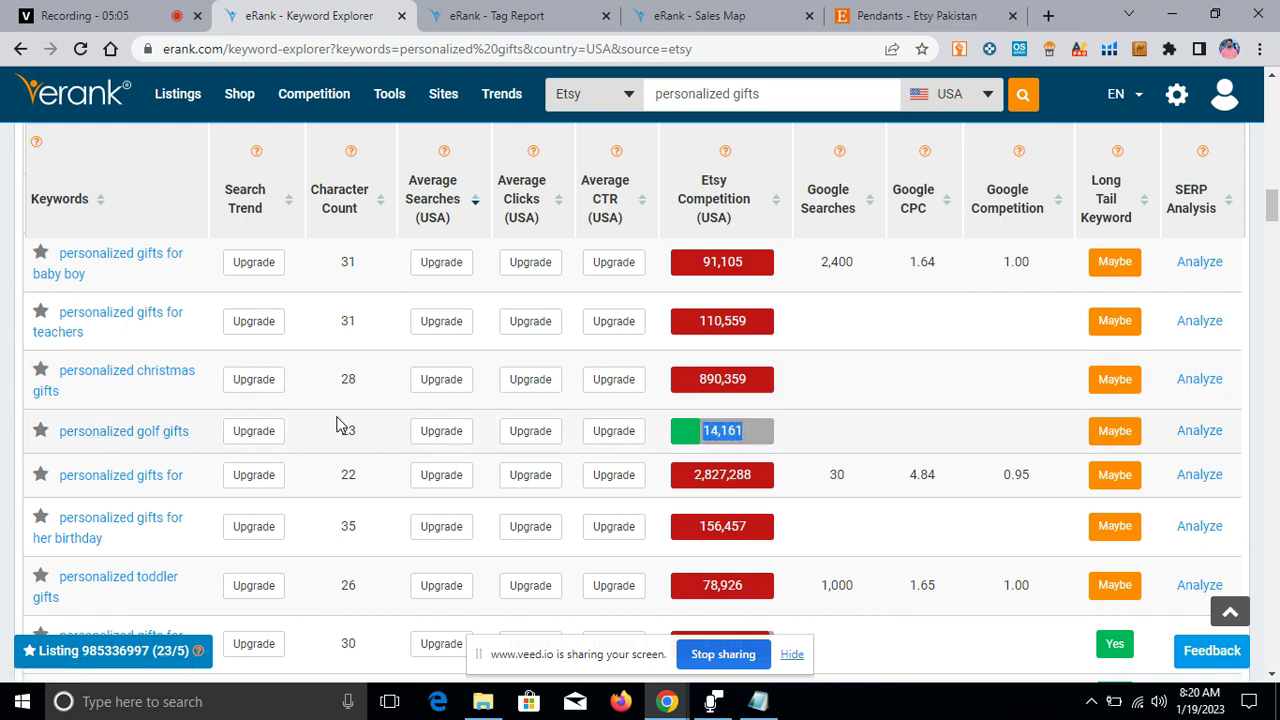
scroll(777, 343, down, 1)
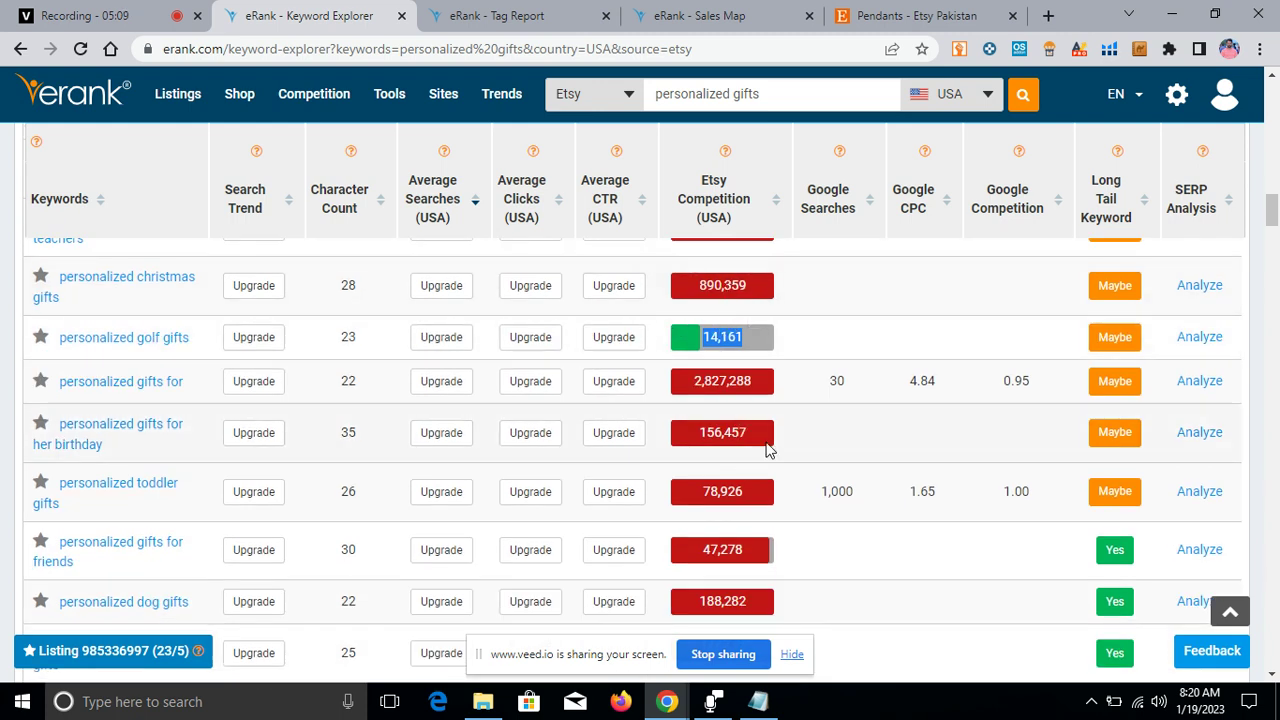
scroll(766, 442, down, 3)
scroll(766, 442, down, 2)
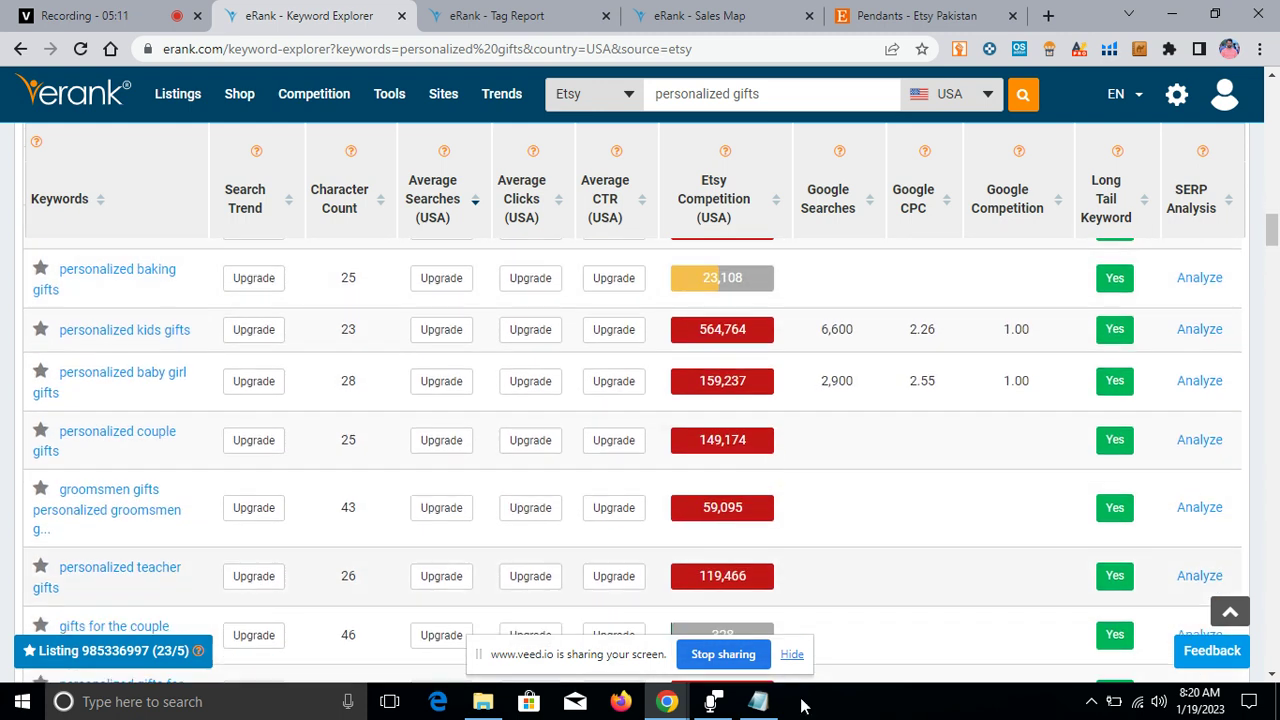
- Switch to Notepad and copy the keyword "personalized jewelry" from the numbered keyword list
click(748, 702)
scroll(150, 220, up, 2)
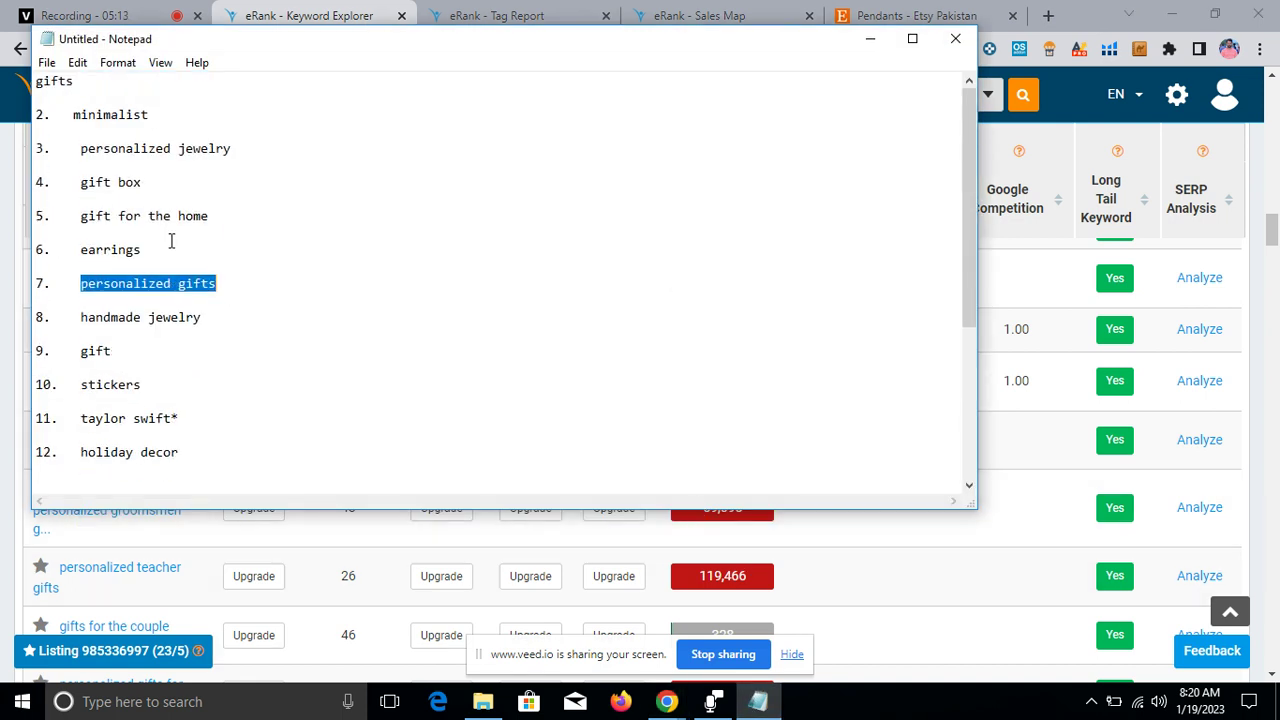
mouse_move(81, 148)
mouse_down()
mouse_move(228, 160)
mouse_move(231, 148)
mouse_move(81, 148)
mouse_up()
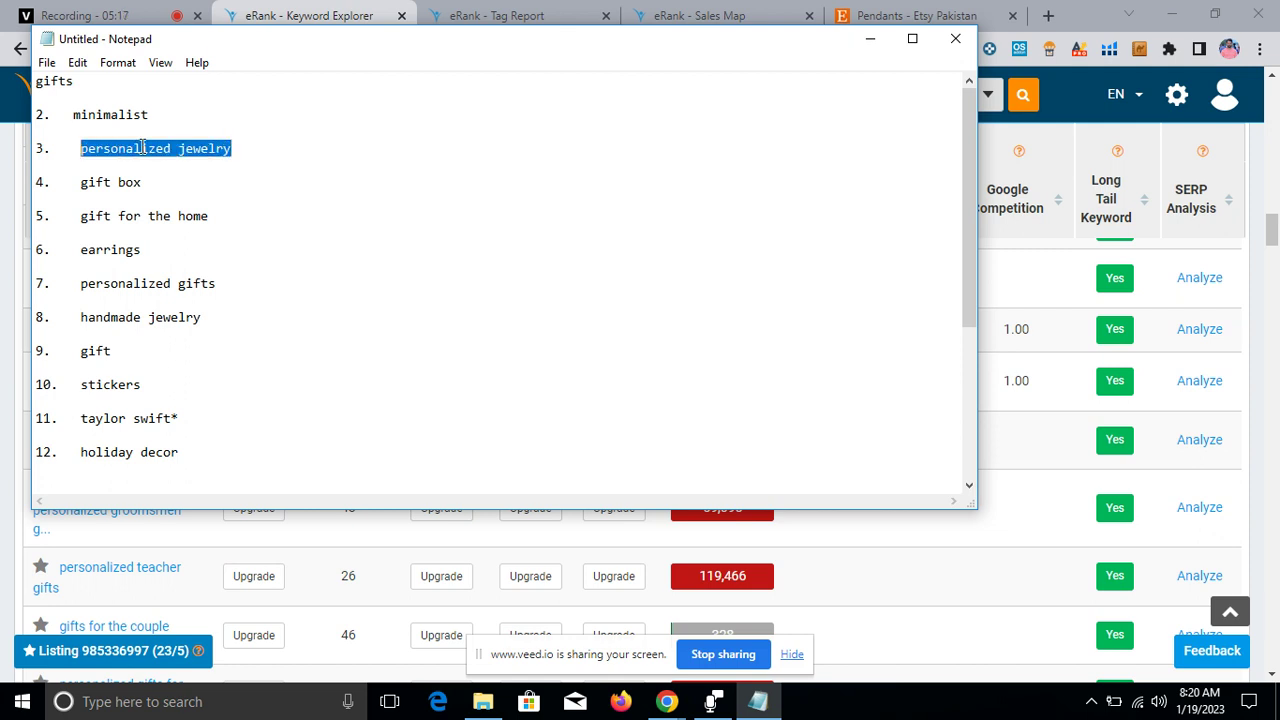
right_click(103, 141)
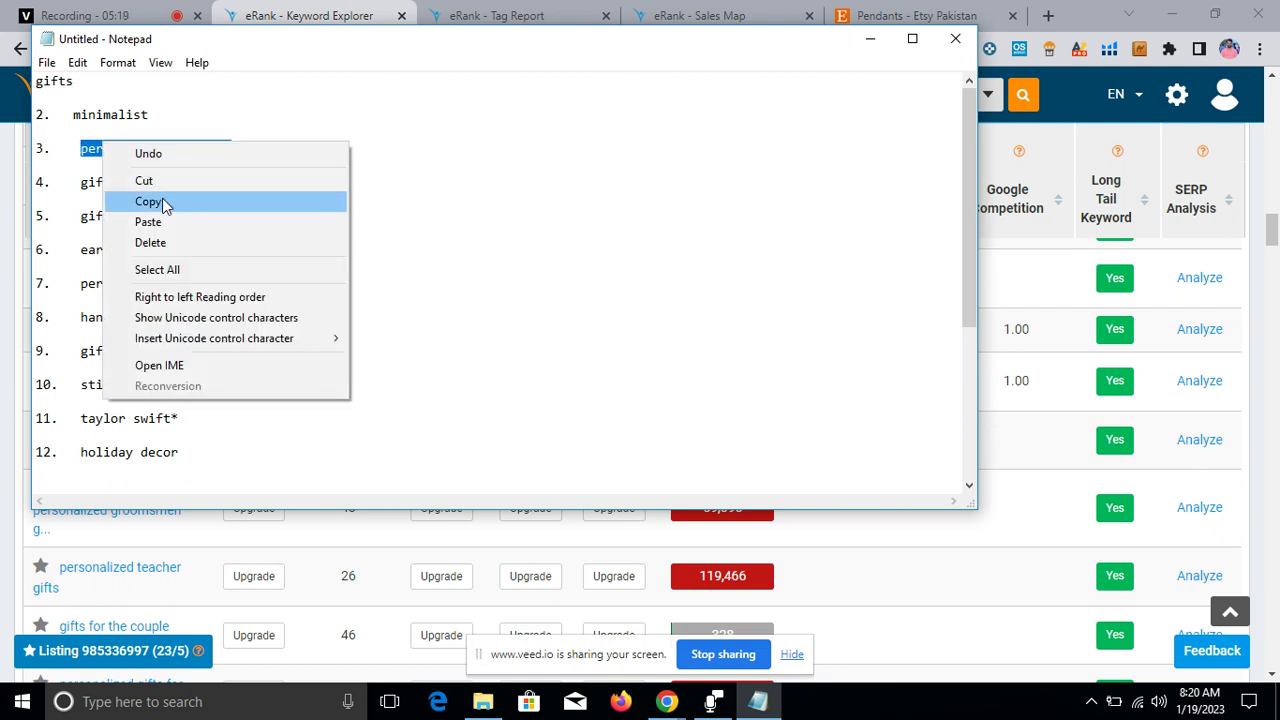
click(166, 203)
- Go to the eRank Tag Report page in the browser and close it
click(573, 16)
scroll(560, 149, up, 5)
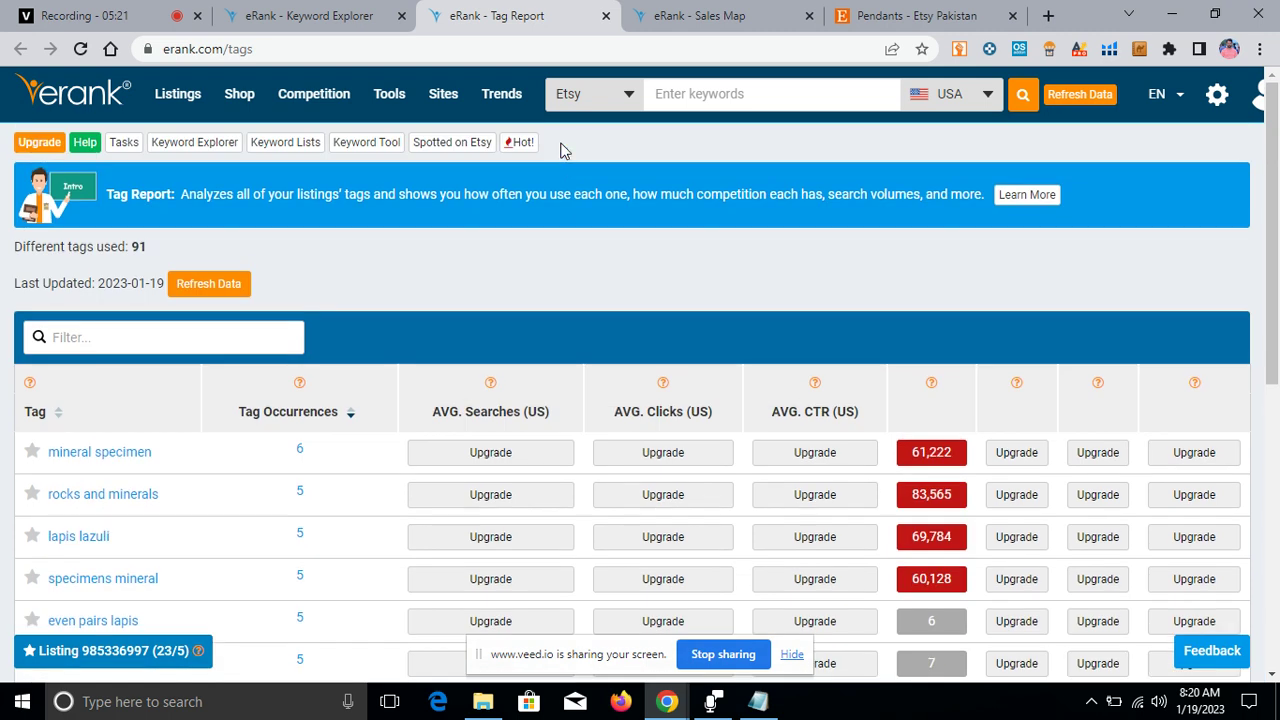
right_click(130, 337)
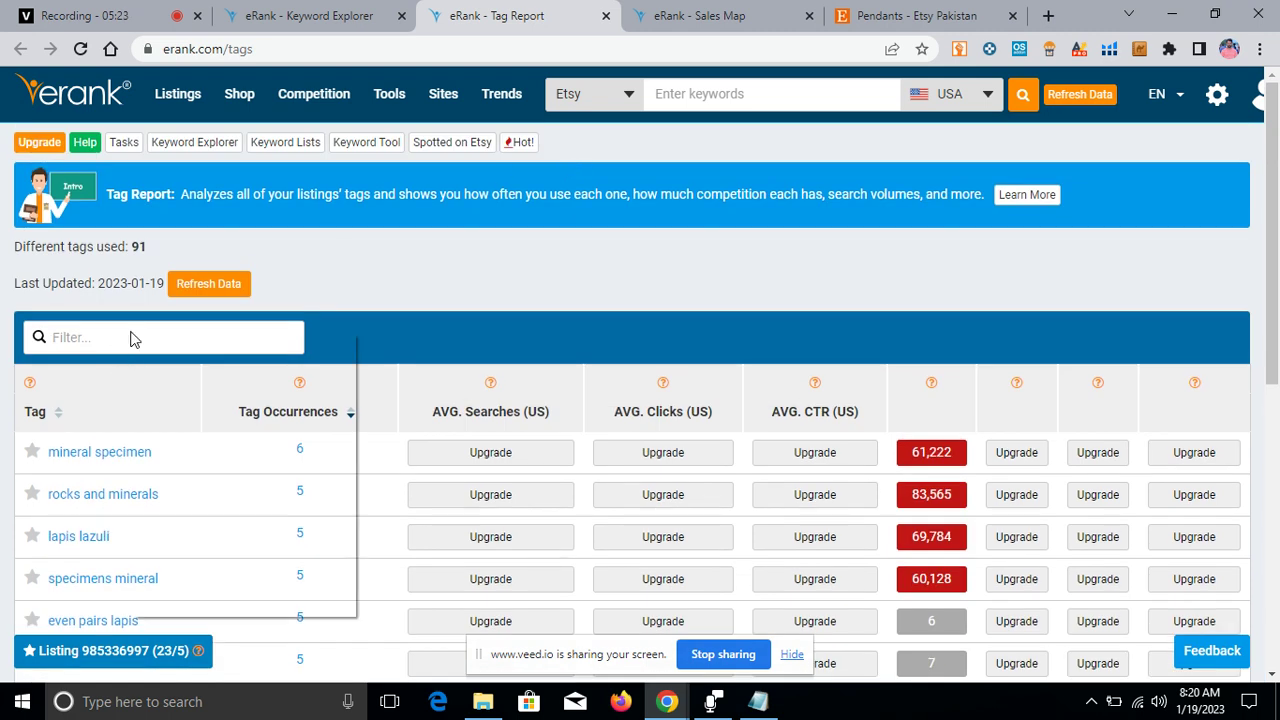
click(605, 16)
- Replace the Keyword Explorer's search term with the copied keyword "personalized jewelry" and search Etsy in the USA
click(365, 16)
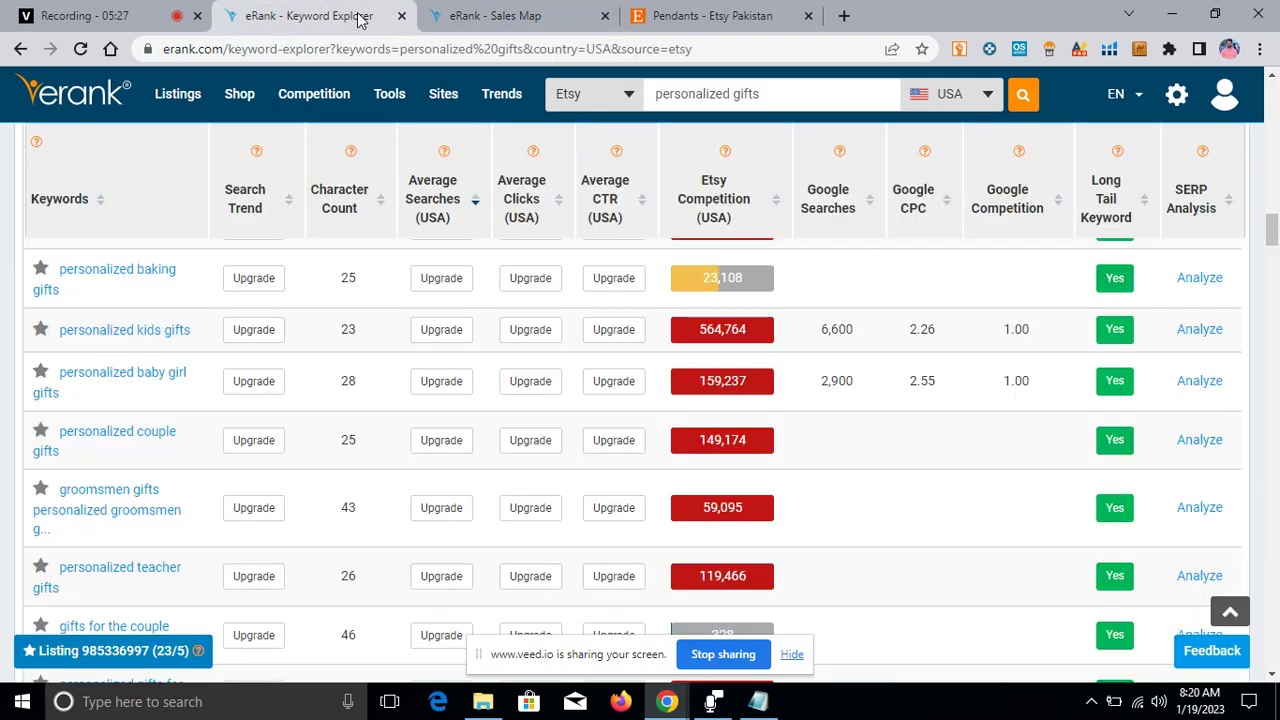
triple_click(693, 101)
right_click(692, 102)
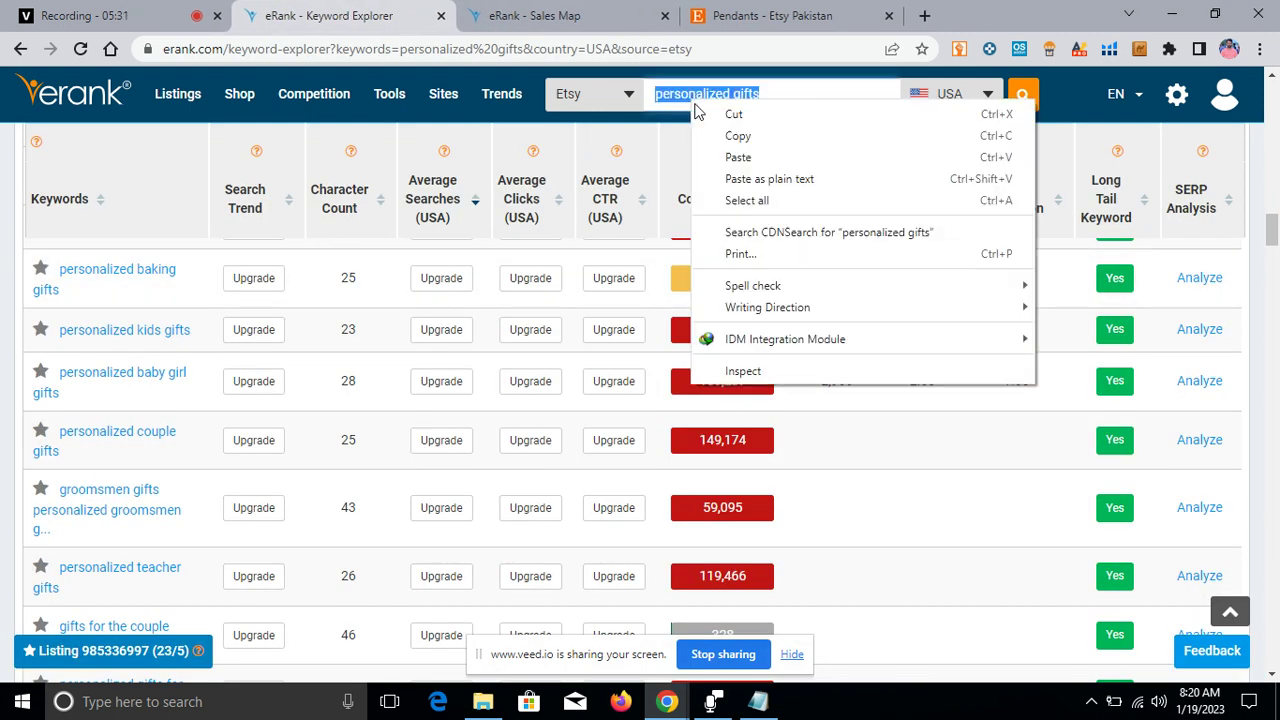
click(738, 157)
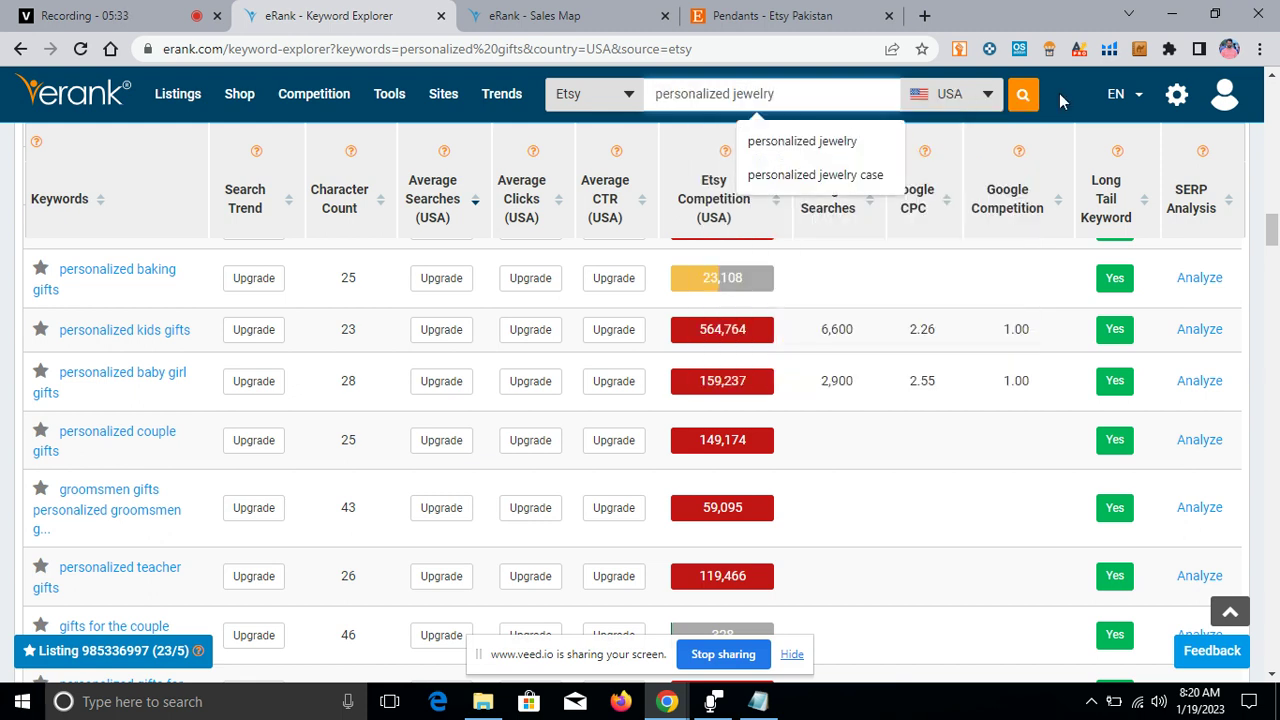
click(1035, 97)
- Read the Etsy Sales Map introduction and generate the shop's own sales map
click(545, 18)
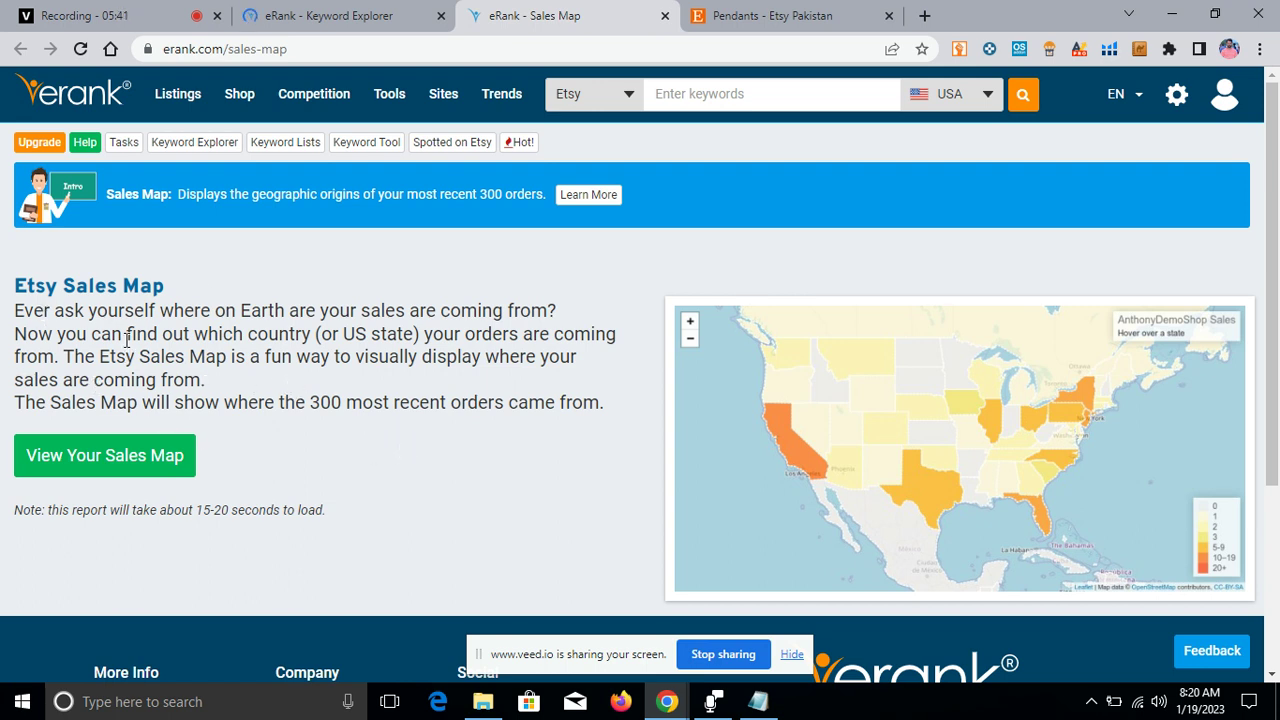
scroll(400, 310, down, 4)
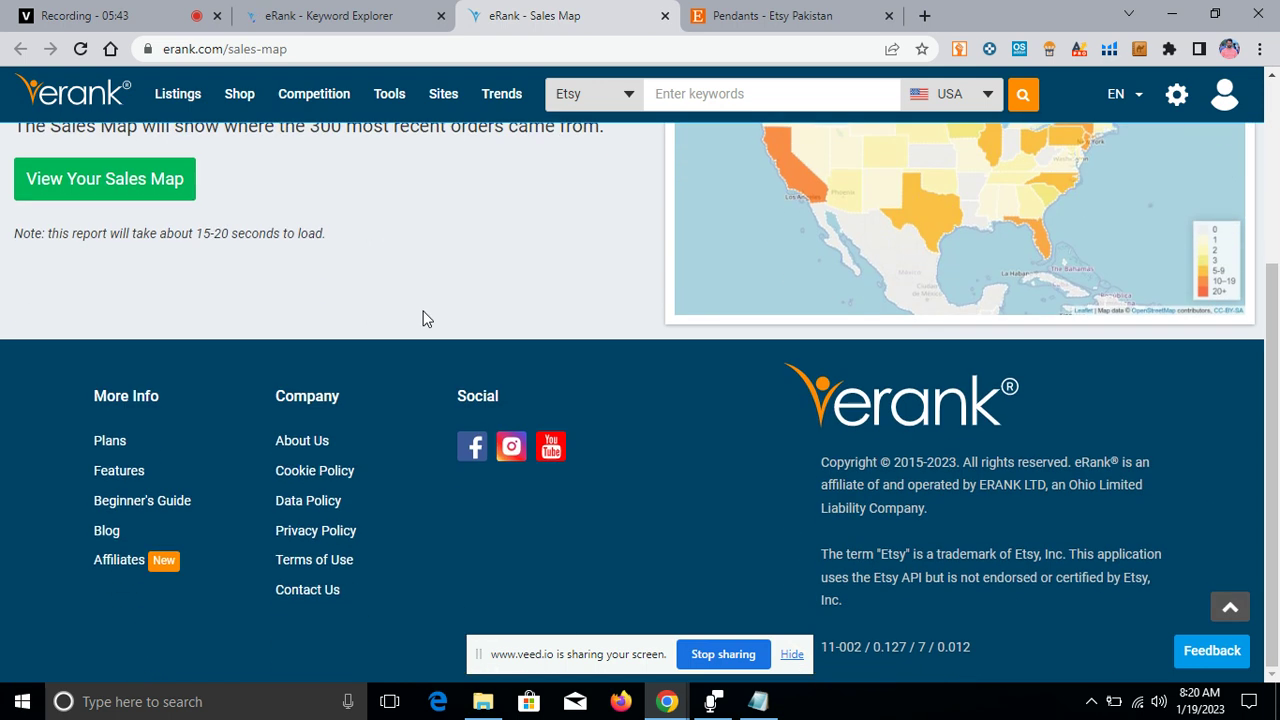
scroll(357, 323, up, 3)
click(398, 12)
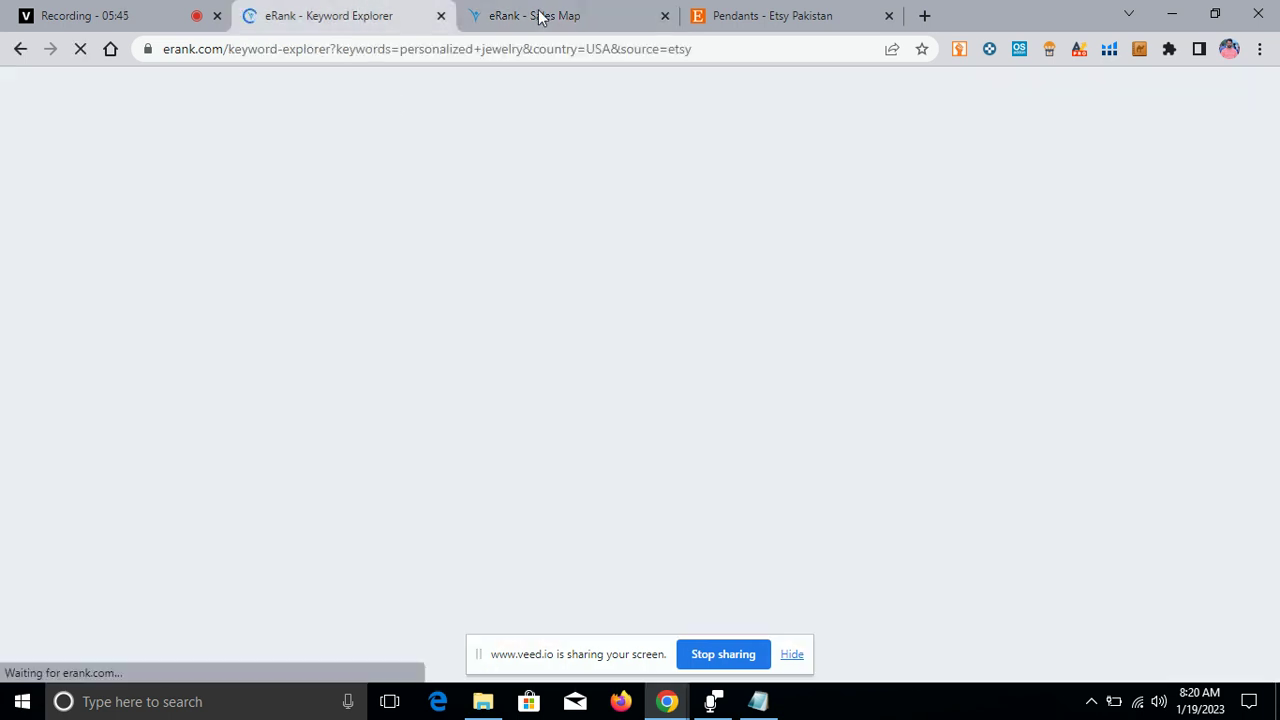
click(535, 15)
click(106, 380)
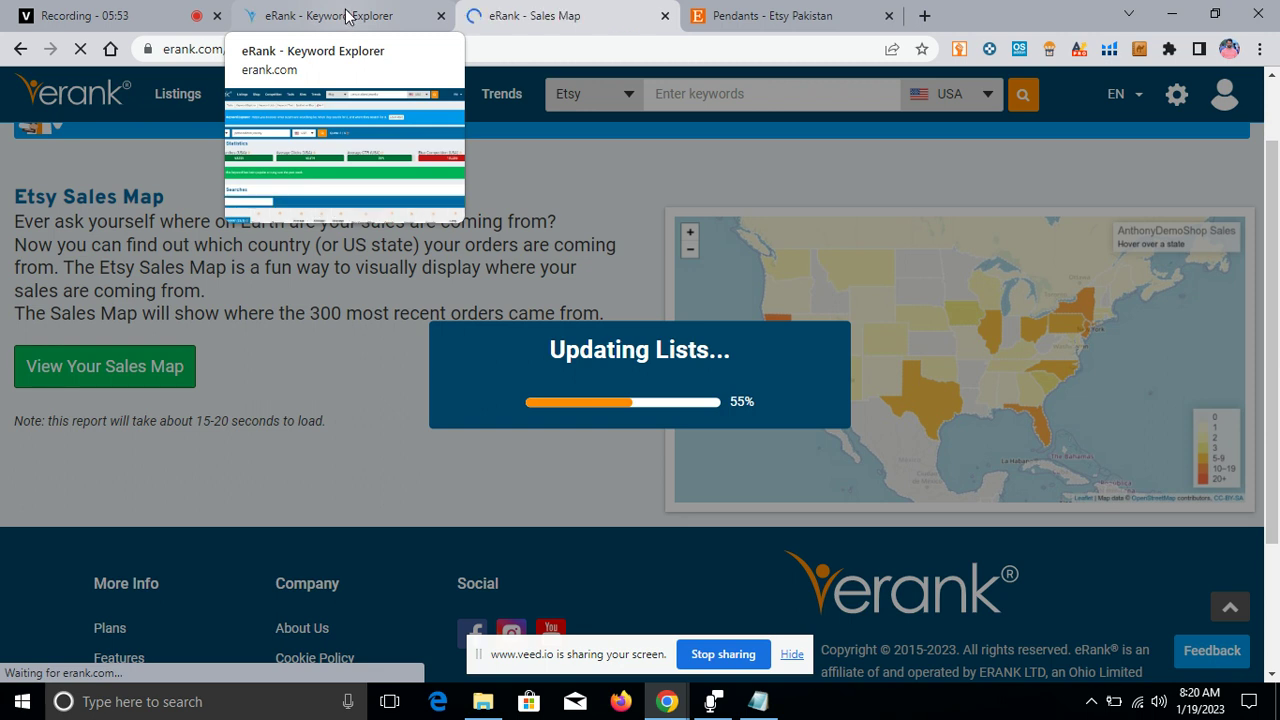
- Examine the statistics and related searches for "personalized jewelry", highlighting the Etsy competition figure for "personalized jewelry storage"
click(347, 17)
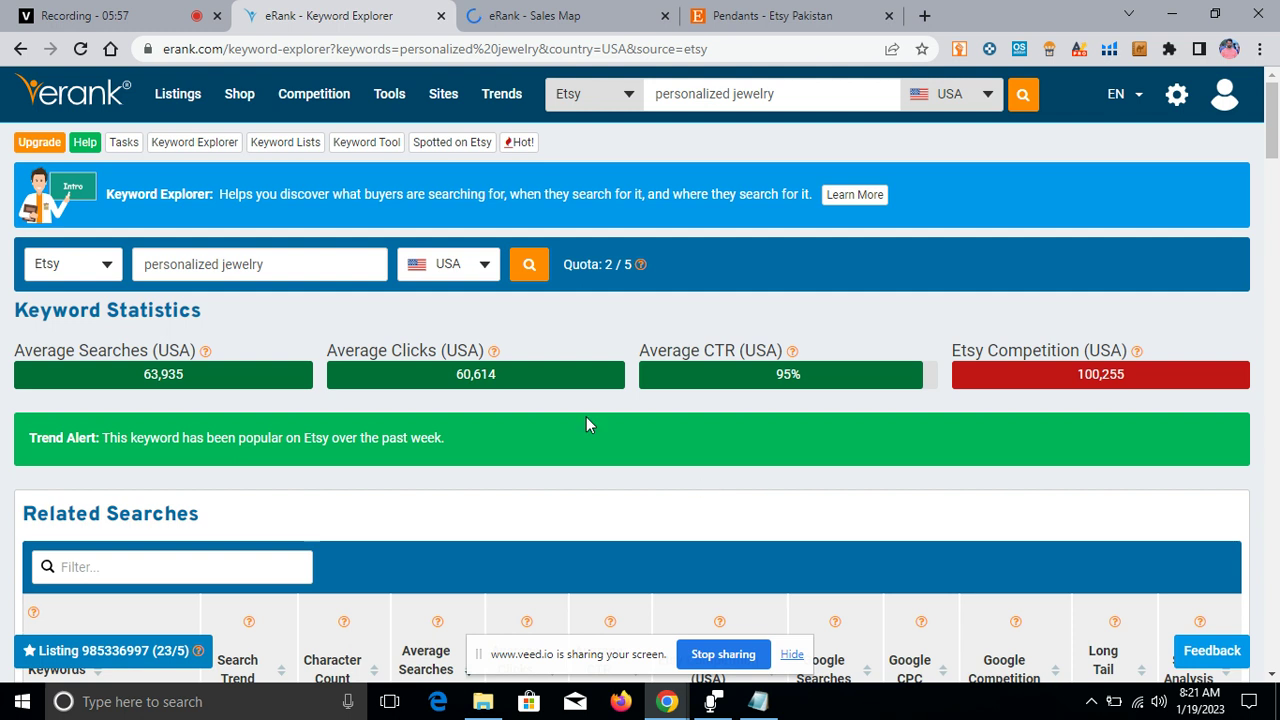
click(705, 94)
scroll(497, 259, down, 4)
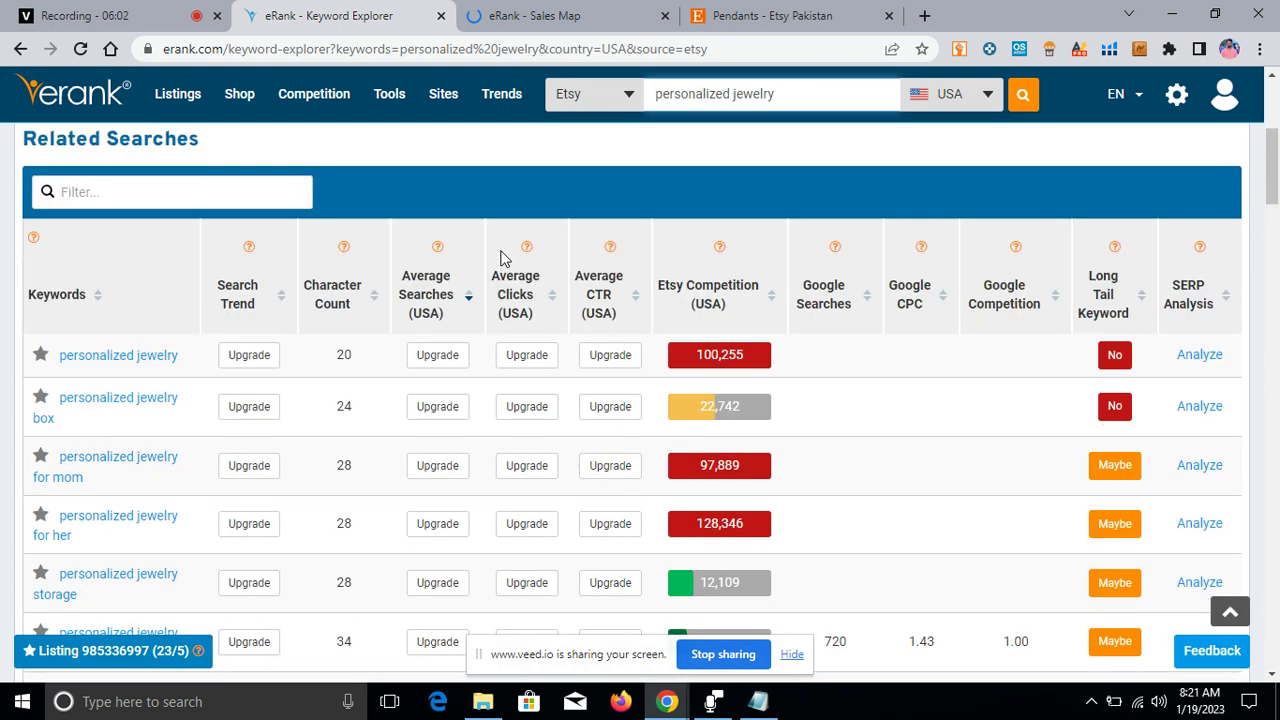
scroll(449, 294, down, 3)
scroll(180, 278, up, 3)
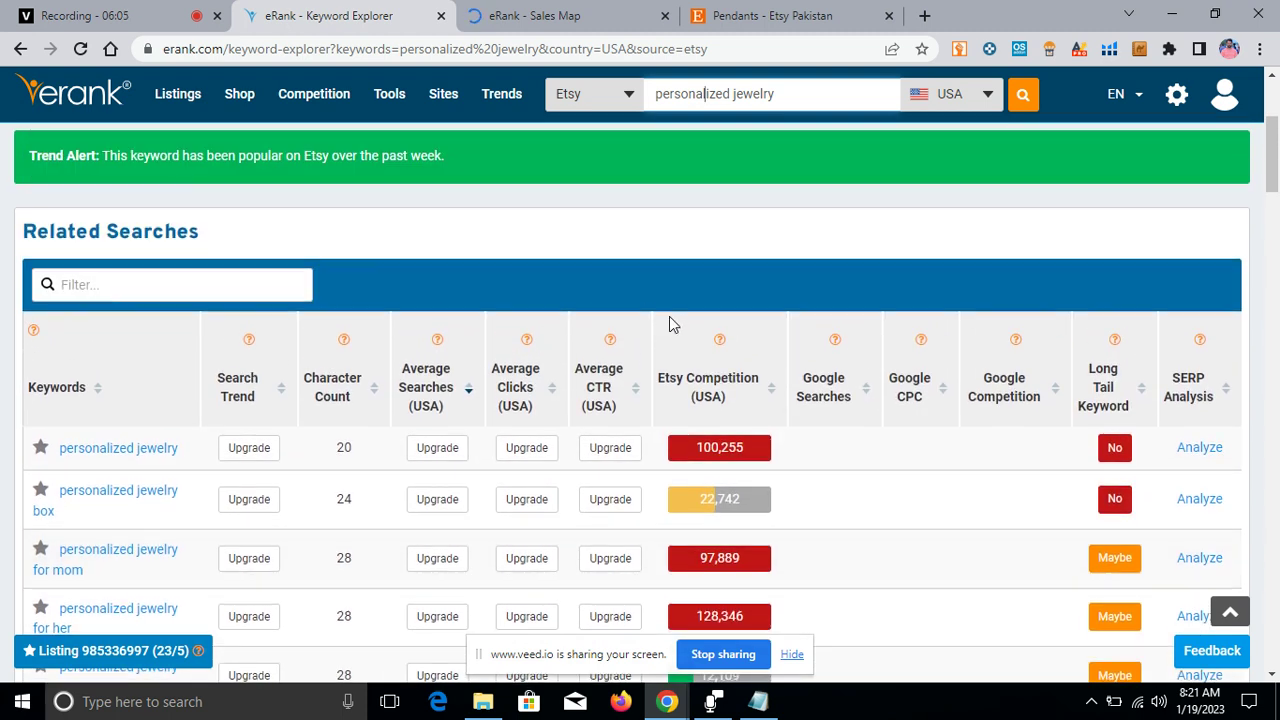
scroll(320, 323, down, 4)
scroll(115, 310, up, 1)
scroll(115, 310, up, 2)
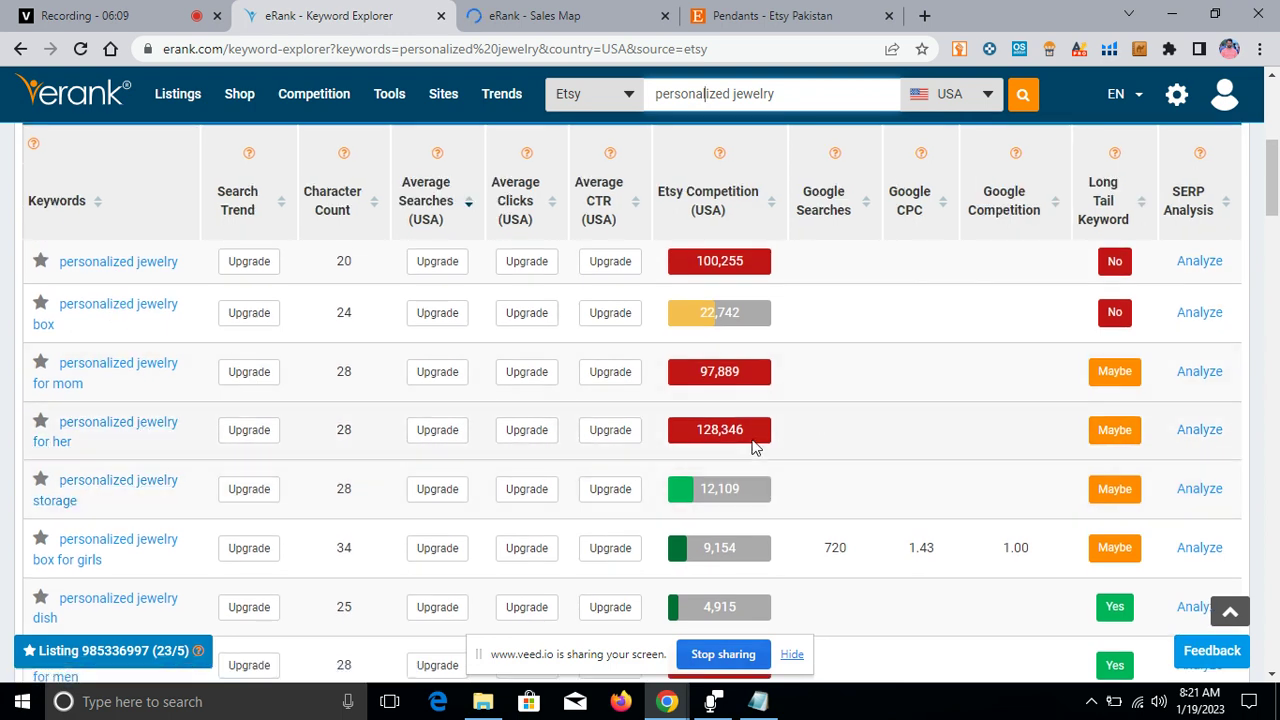
drag(701, 489, 736, 492)
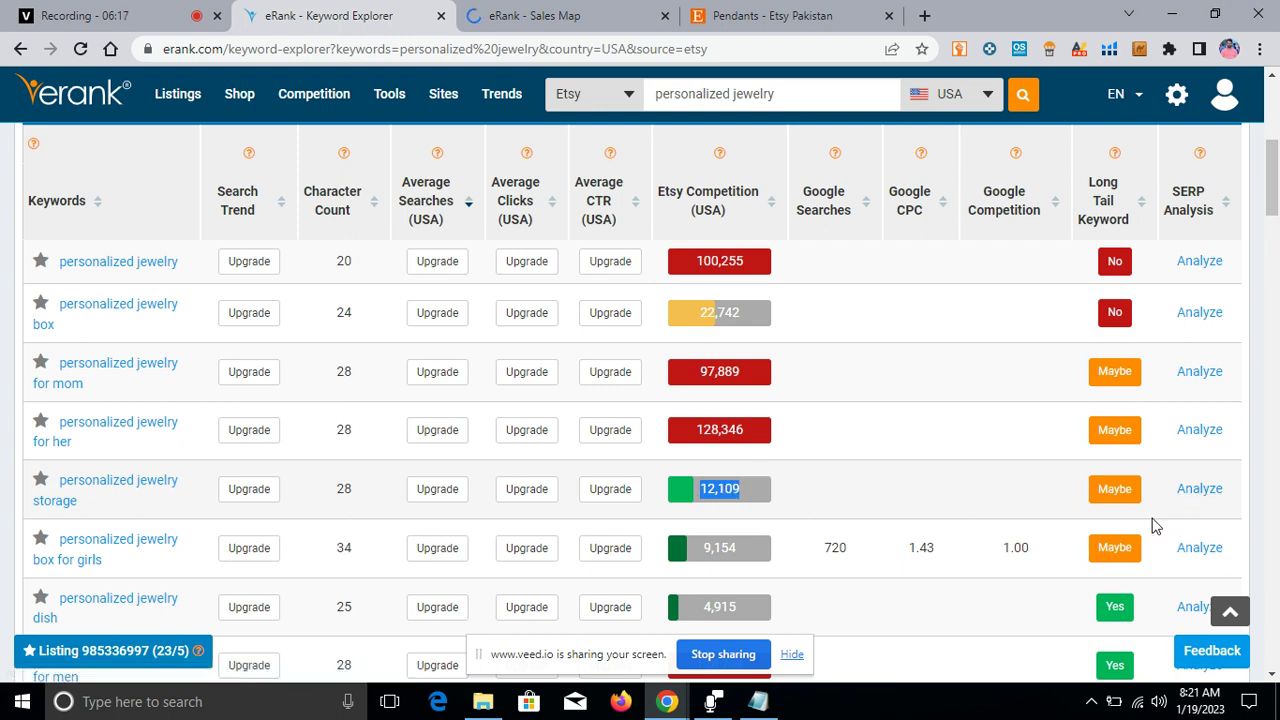
- Open the SERP analysis for the related keyword "personalized jewelry dish" in a new tab
scroll(974, 534, down, 2)
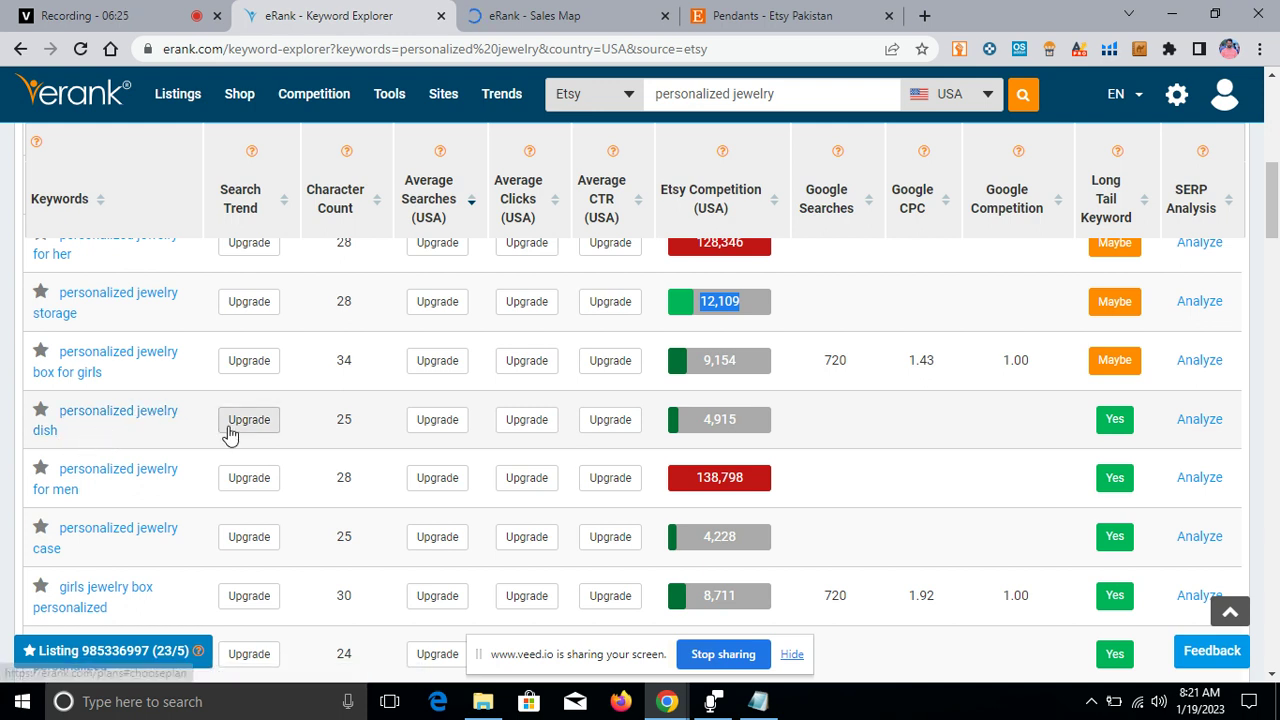
right_click(1208, 426)
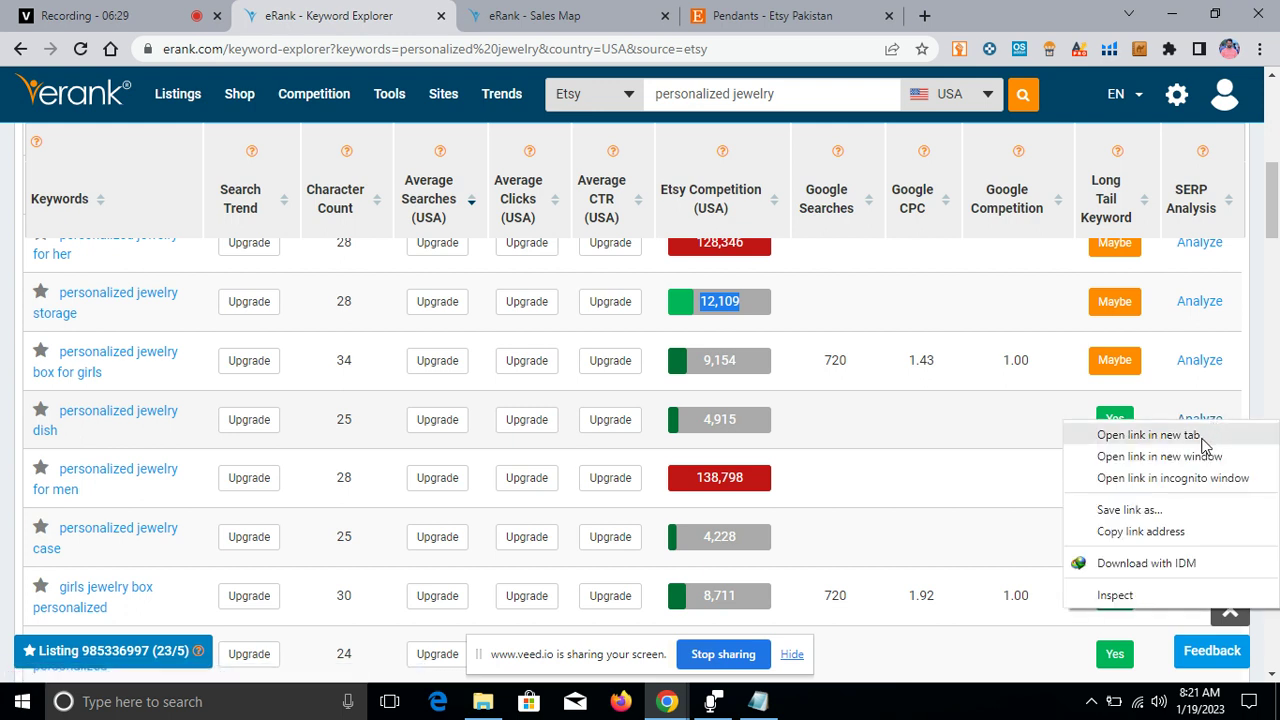
click(1195, 433)
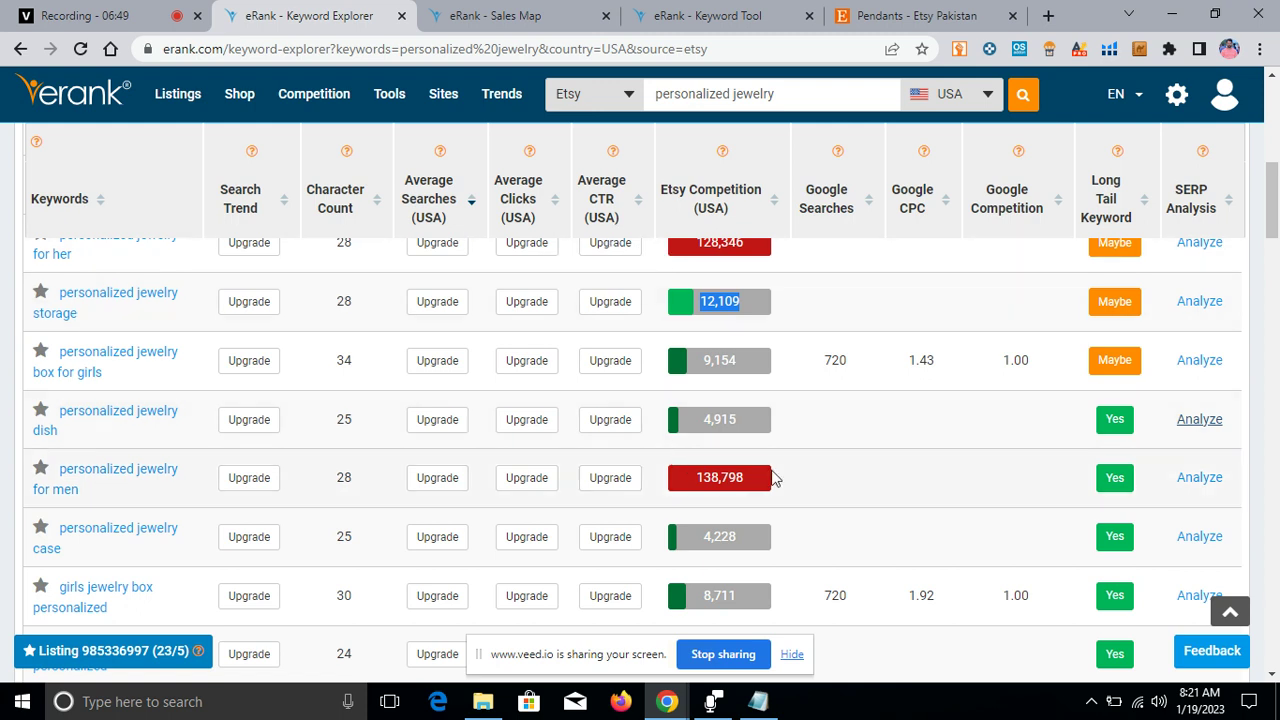
- Check the shop's generated sales map and sales by country, and close that page
click(527, 18)
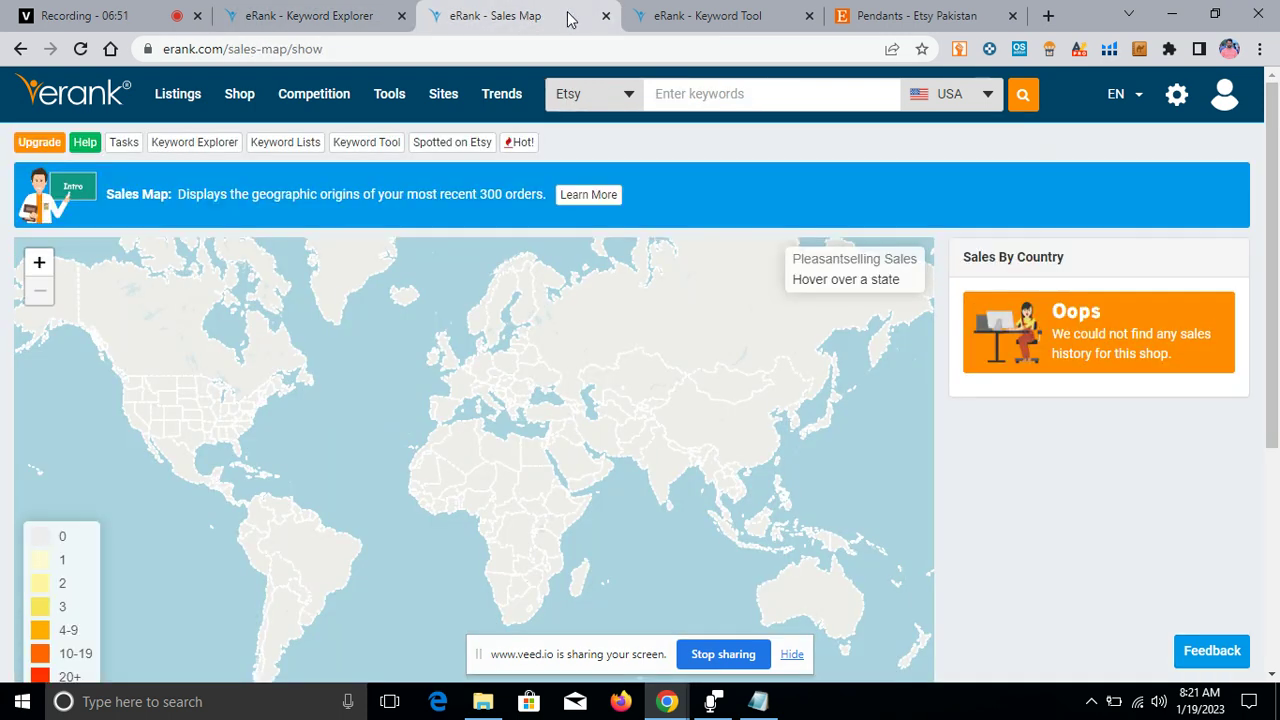
scroll(608, 277, down, 1)
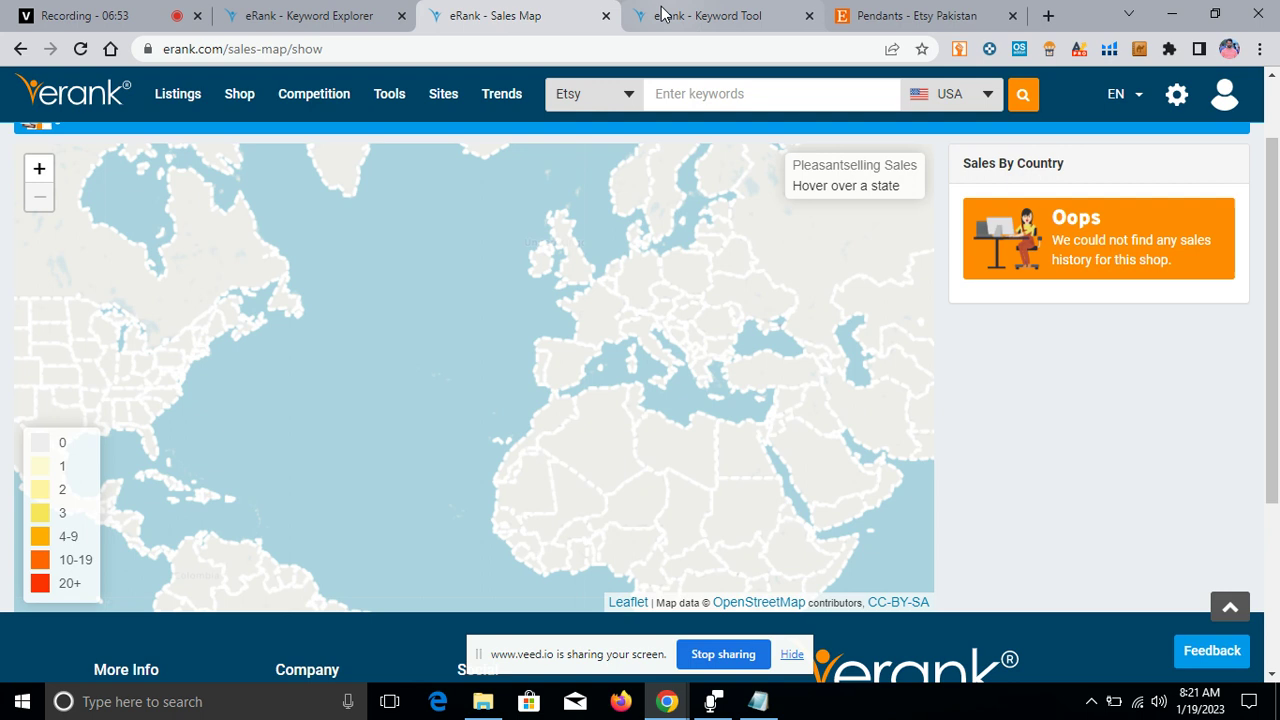
click(605, 16)
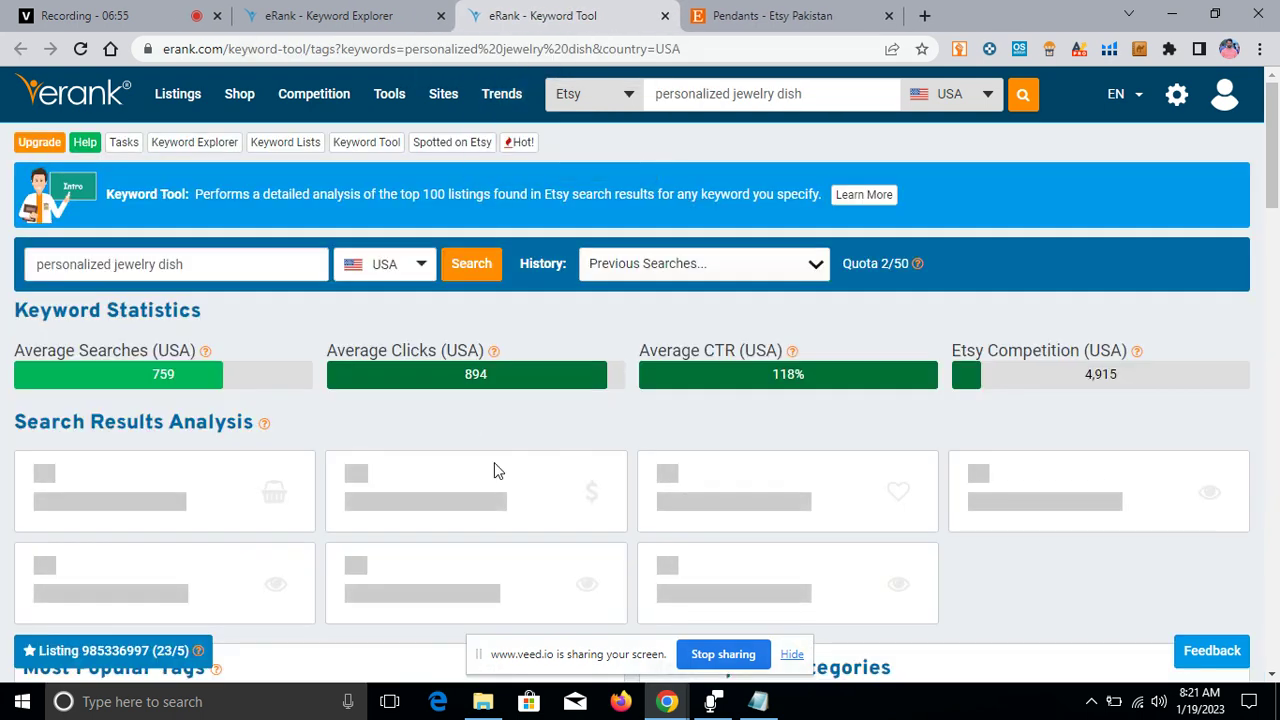
- Review the Keyword Tool's statistics and search results analysis for "personalized jewelry dish", briefly checking the screen recorder page
scroll(760, 320, down, 6)
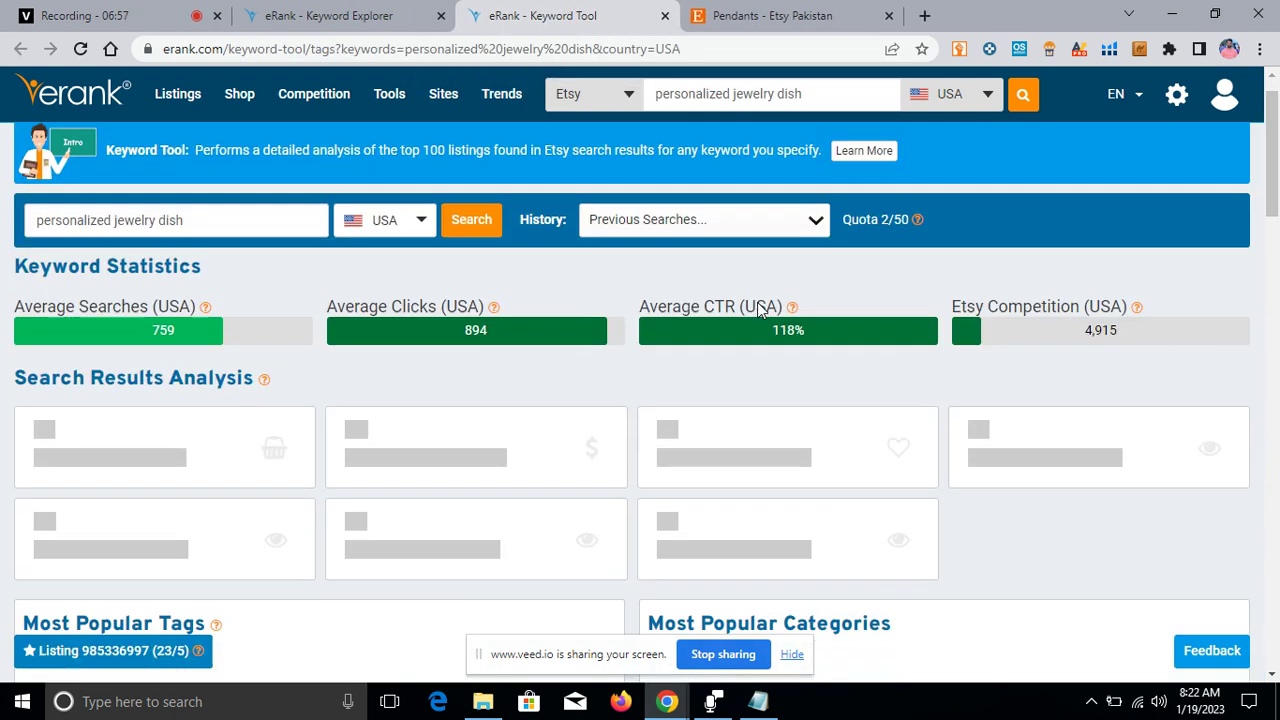
scroll(540, 385, up, 6)
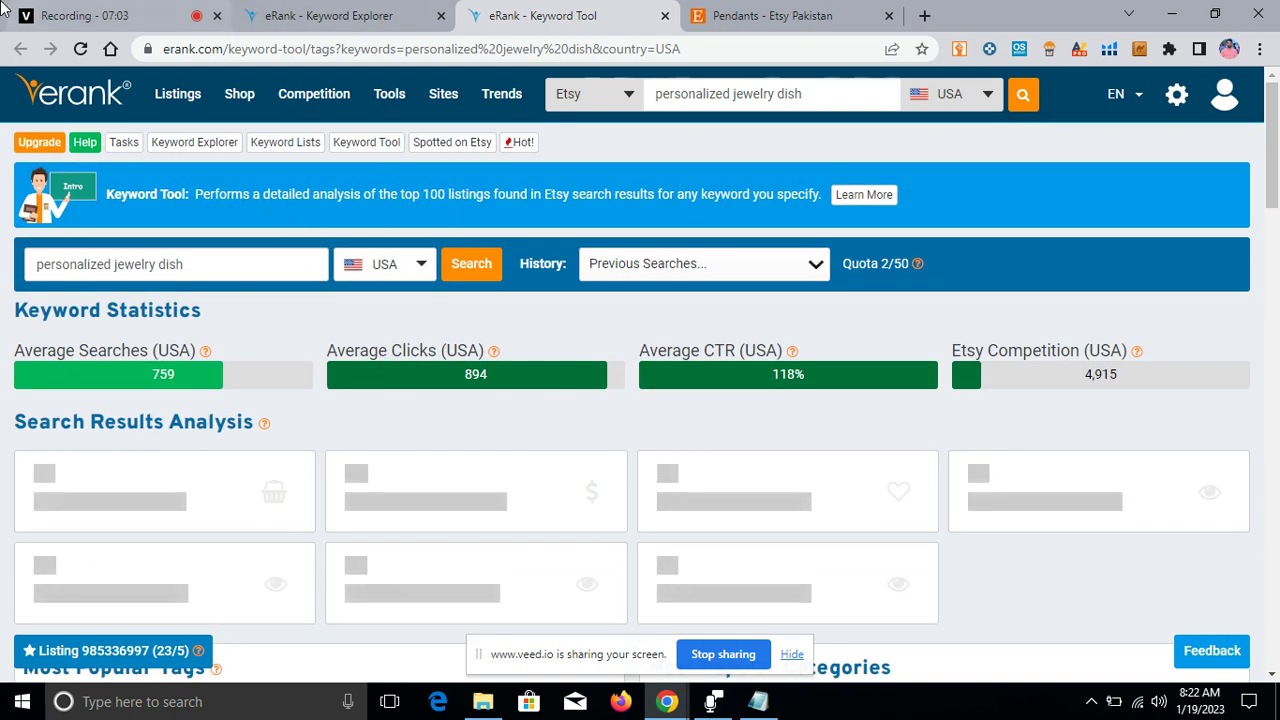
click(60, 16)
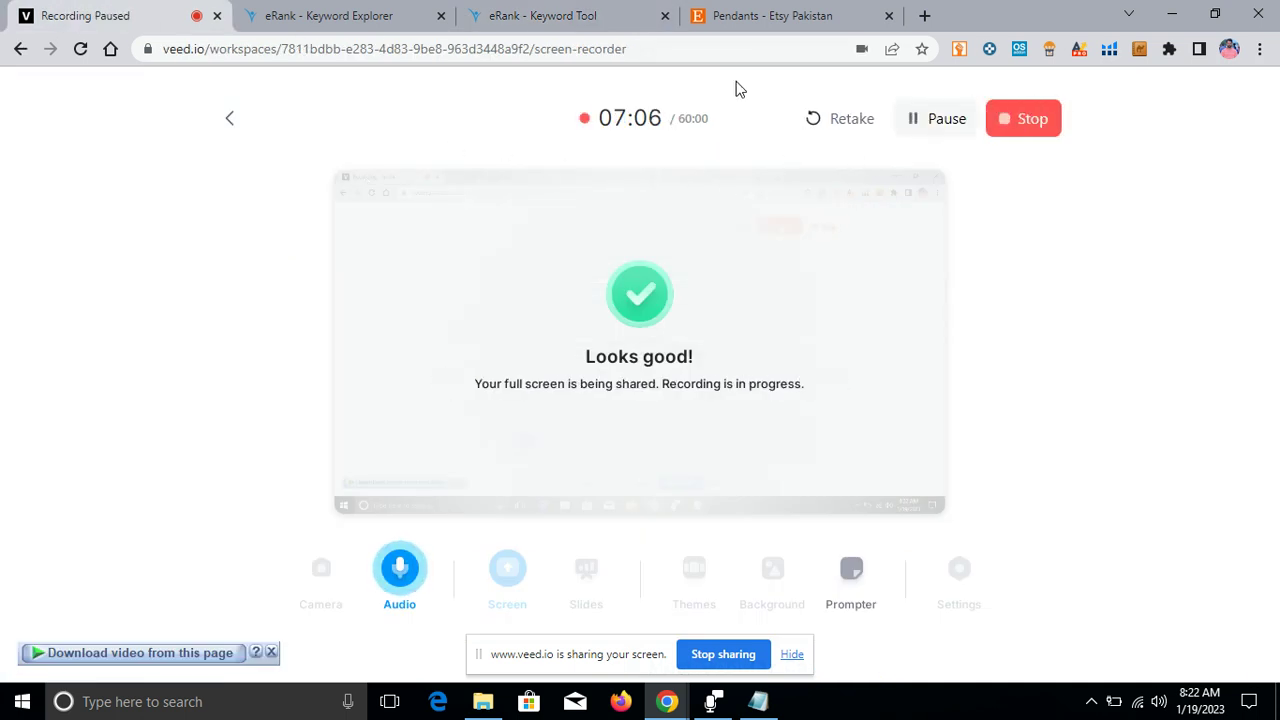
click(530, 16)
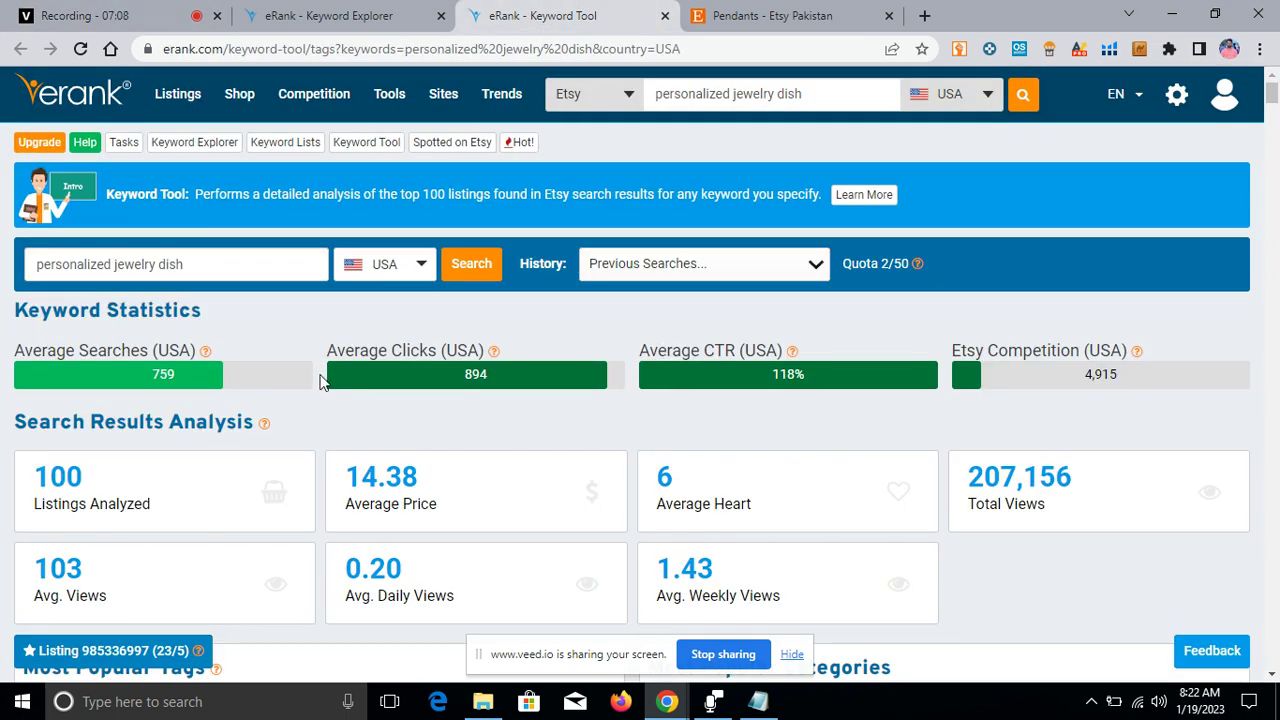
scroll(462, 390, down, 3)
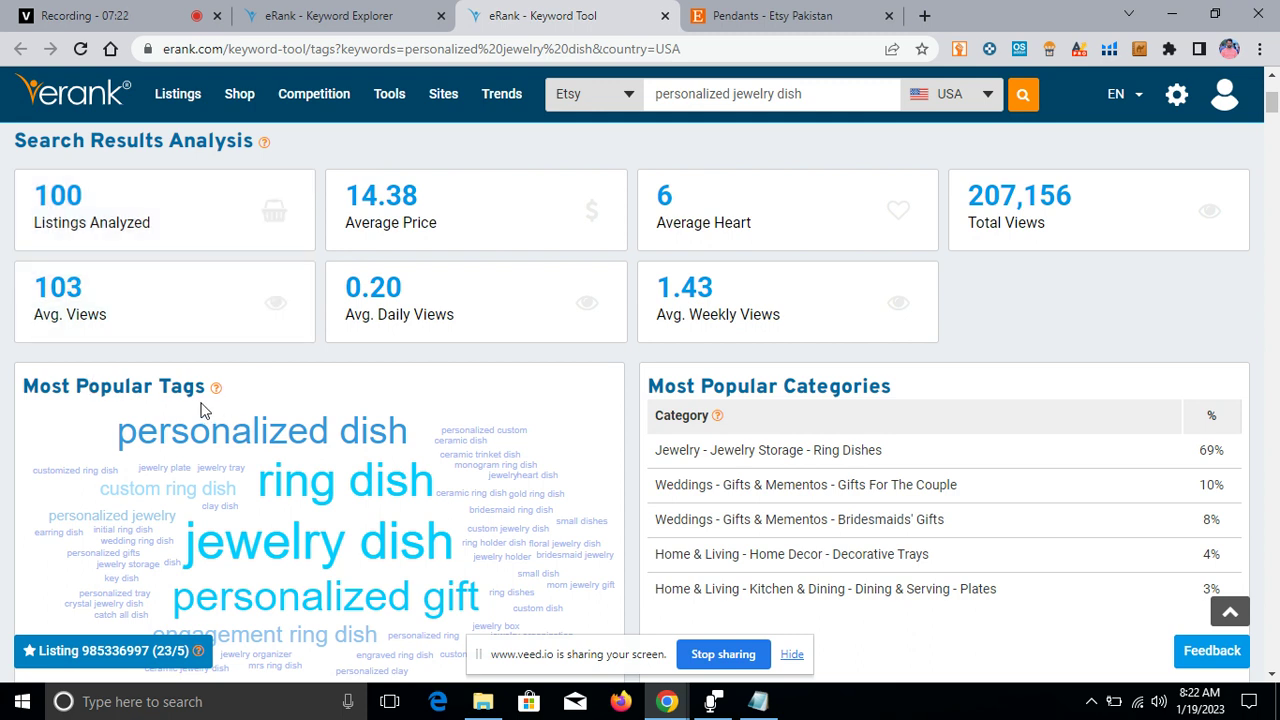
- Open the popular tag "personalized gift" from the Most Popular Tags cloud in a new tab
scroll(223, 409, down, 2)
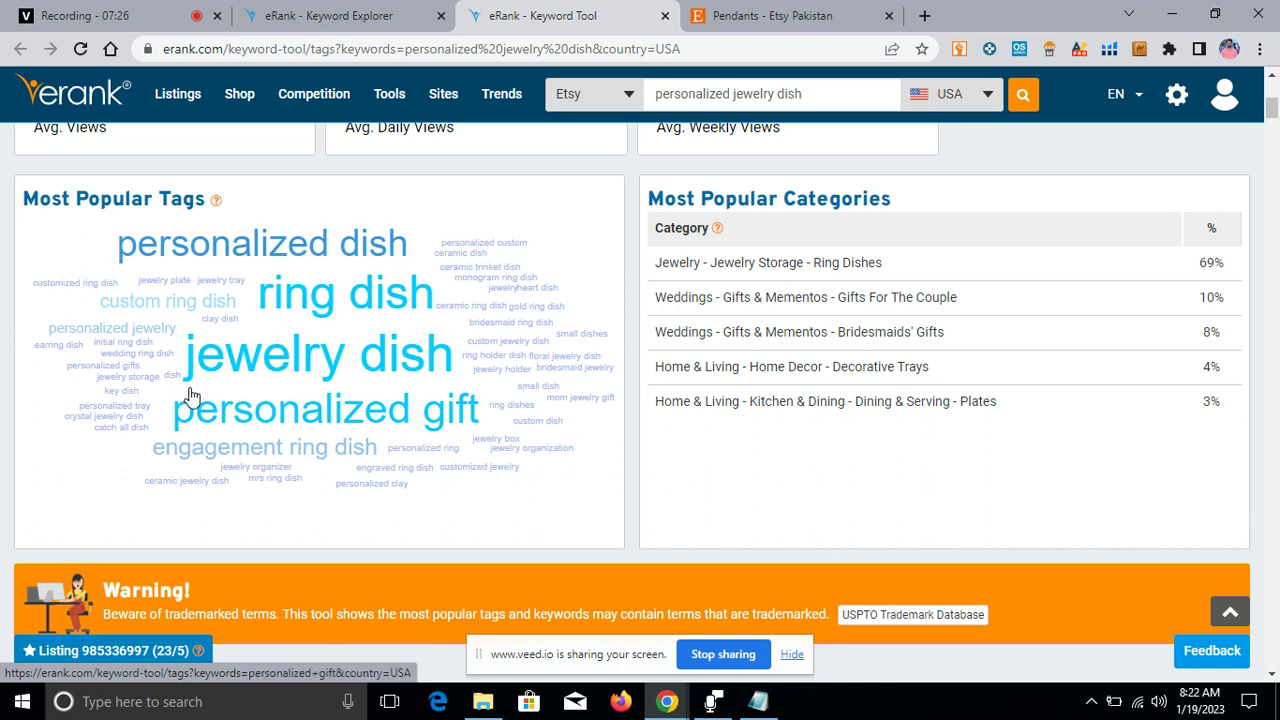
right_click(286, 412)
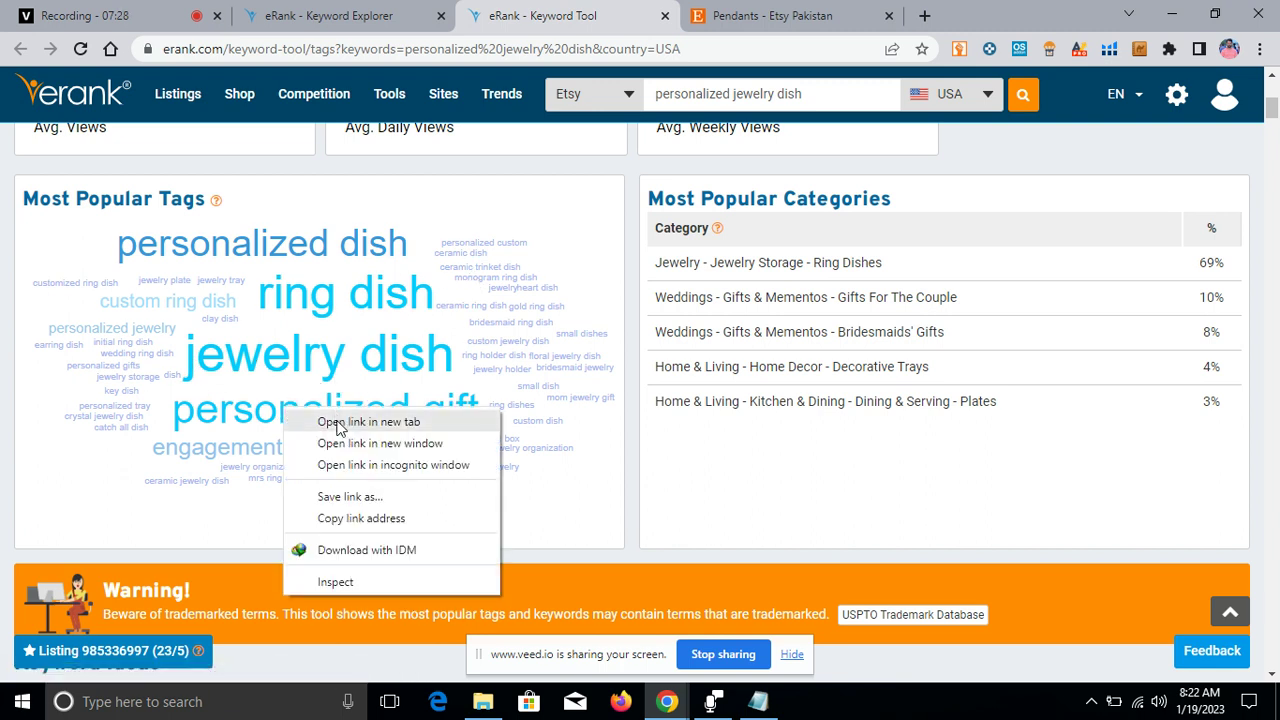
click(297, 422)
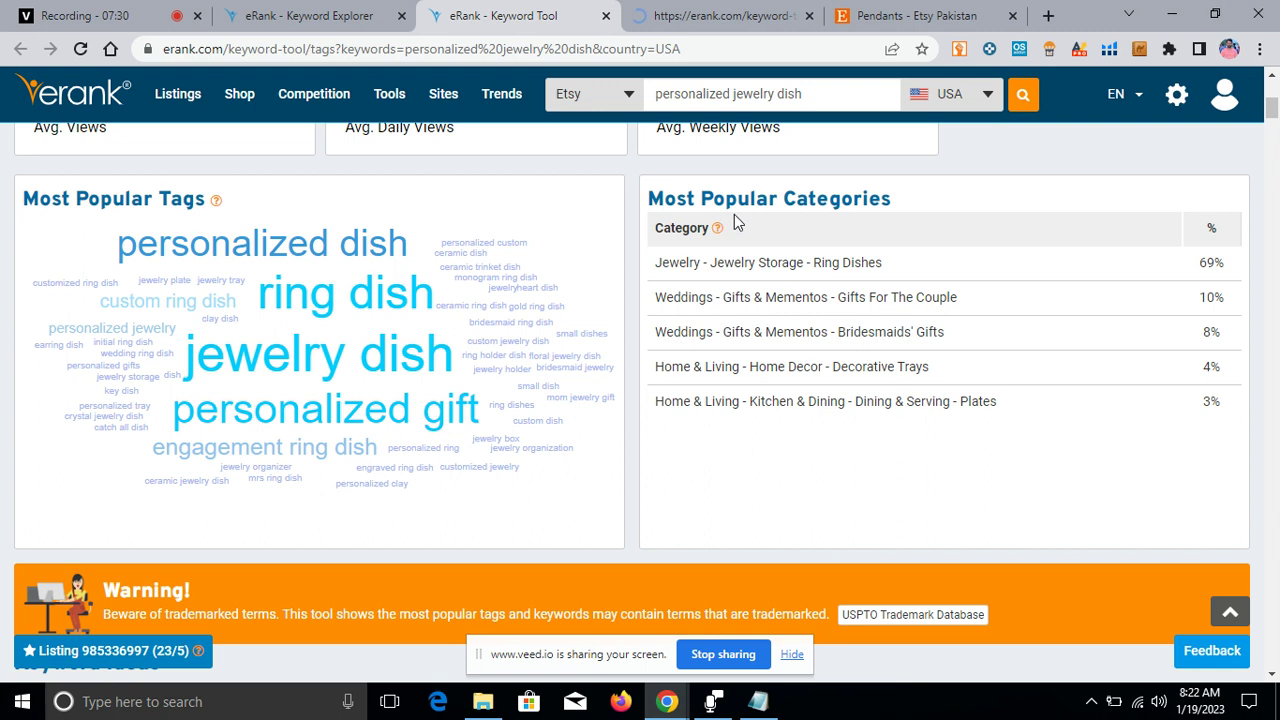
- Highlight the Most Popular Categories heading and the "Jewelry - Jewelry Storage - Ring Dishes" category, and look through the keyword ideas
mouse_move(651, 196)
mouse_down()
mouse_move(889, 197)
mouse_move(648, 199)
mouse_up()
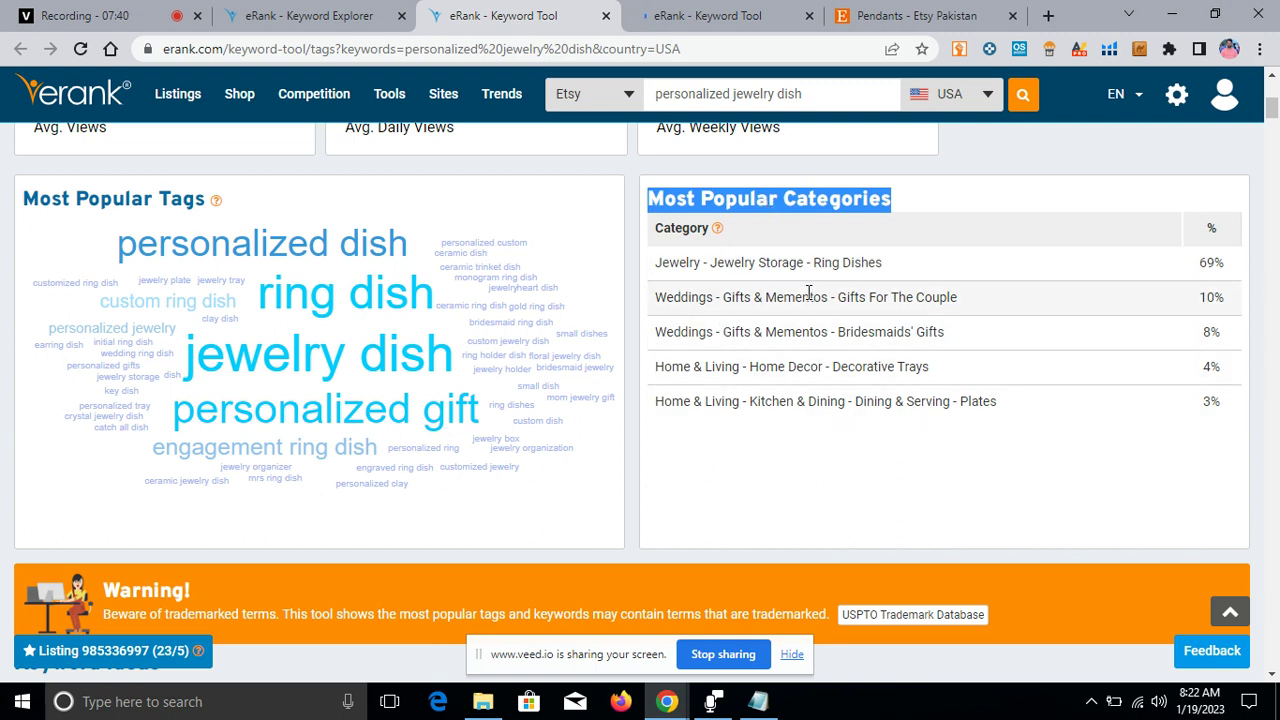
drag(659, 262, 867, 263)
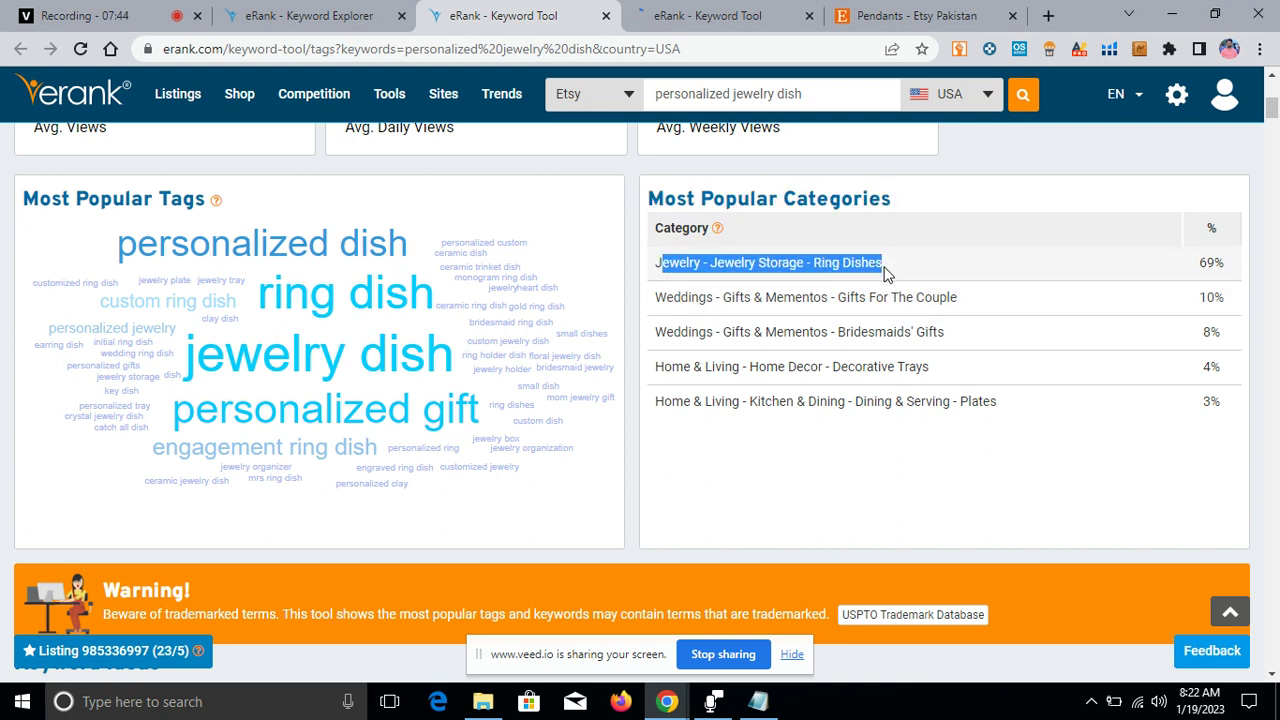
scroll(885, 272, down, 5)
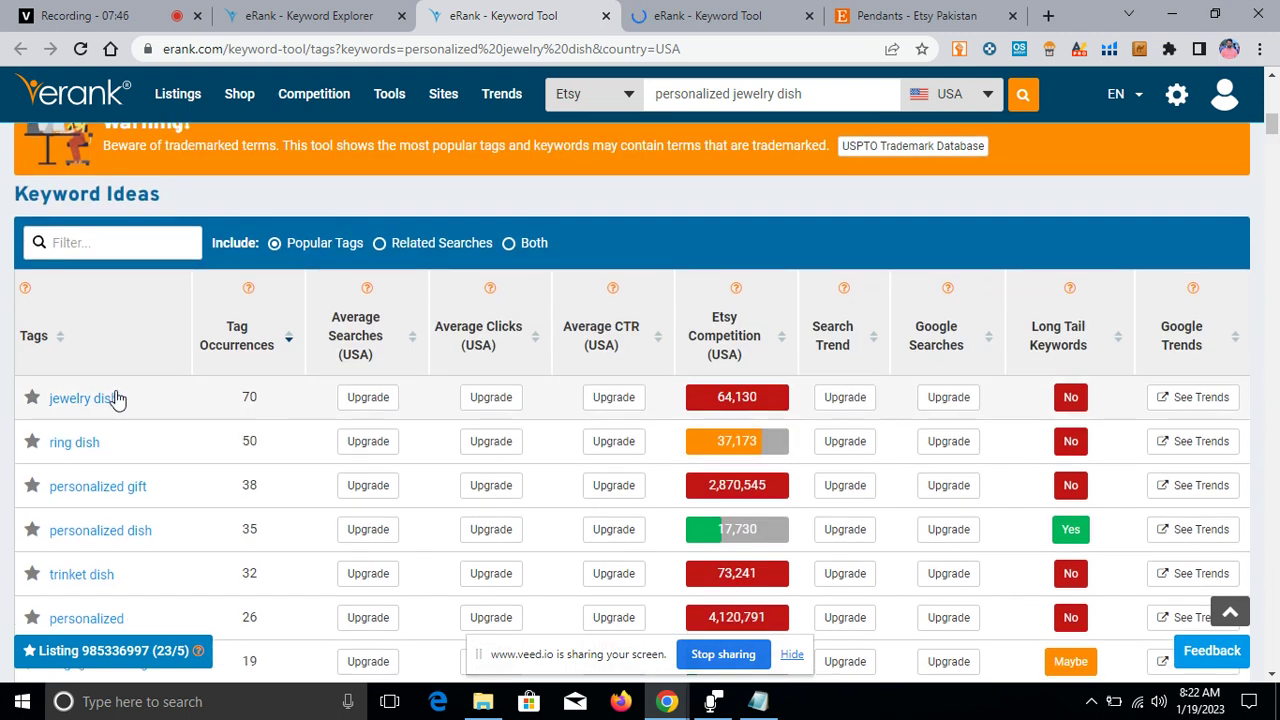
scroll(193, 356, up, 3)
scroll(445, 440, down, 3)
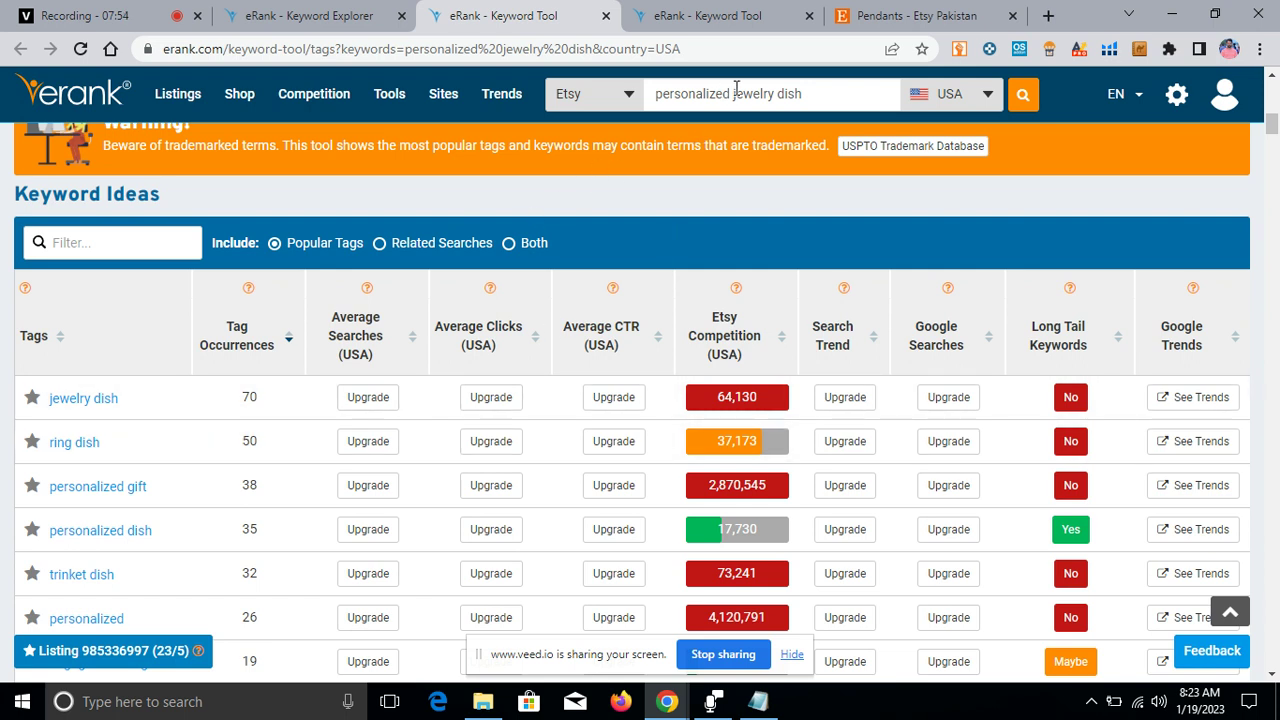
- Highlight "jewelry" in the search keyword and the Etsy competition of "personalized gift", and compare the keyword ideas' competition and long-tail ratings
drag(733, 93, 763, 94)
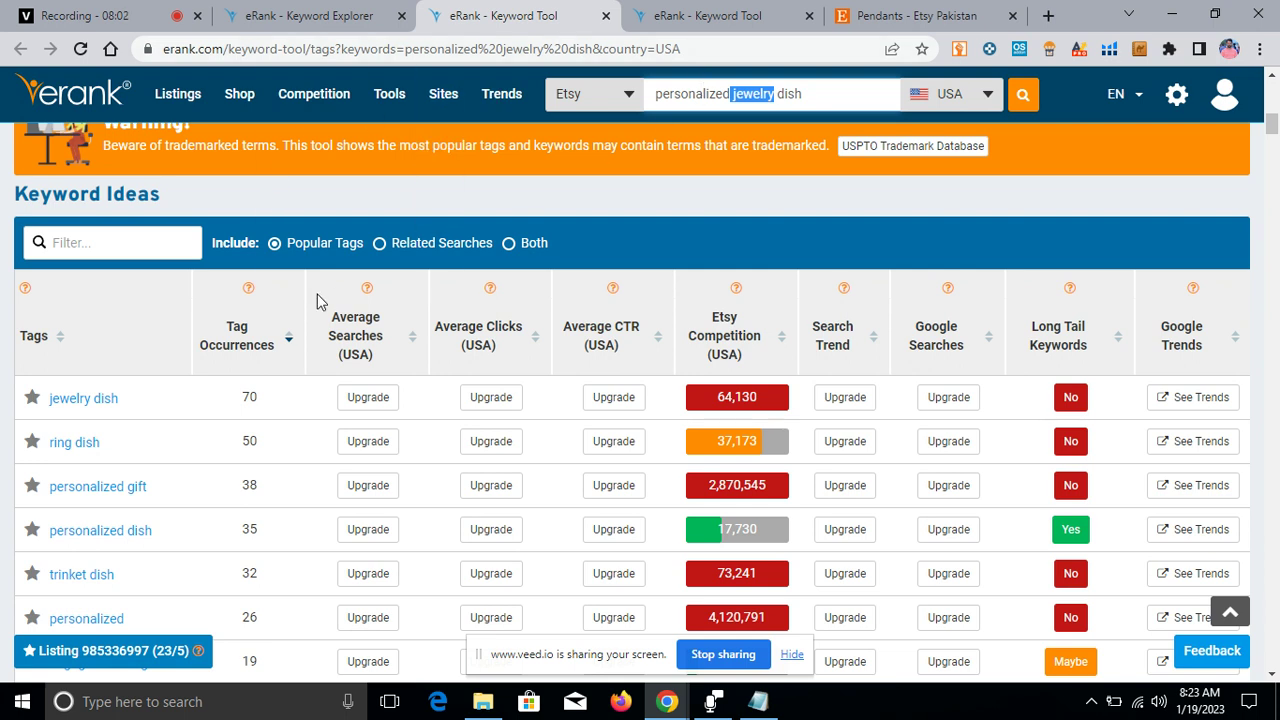
scroll(316, 301, down, 2)
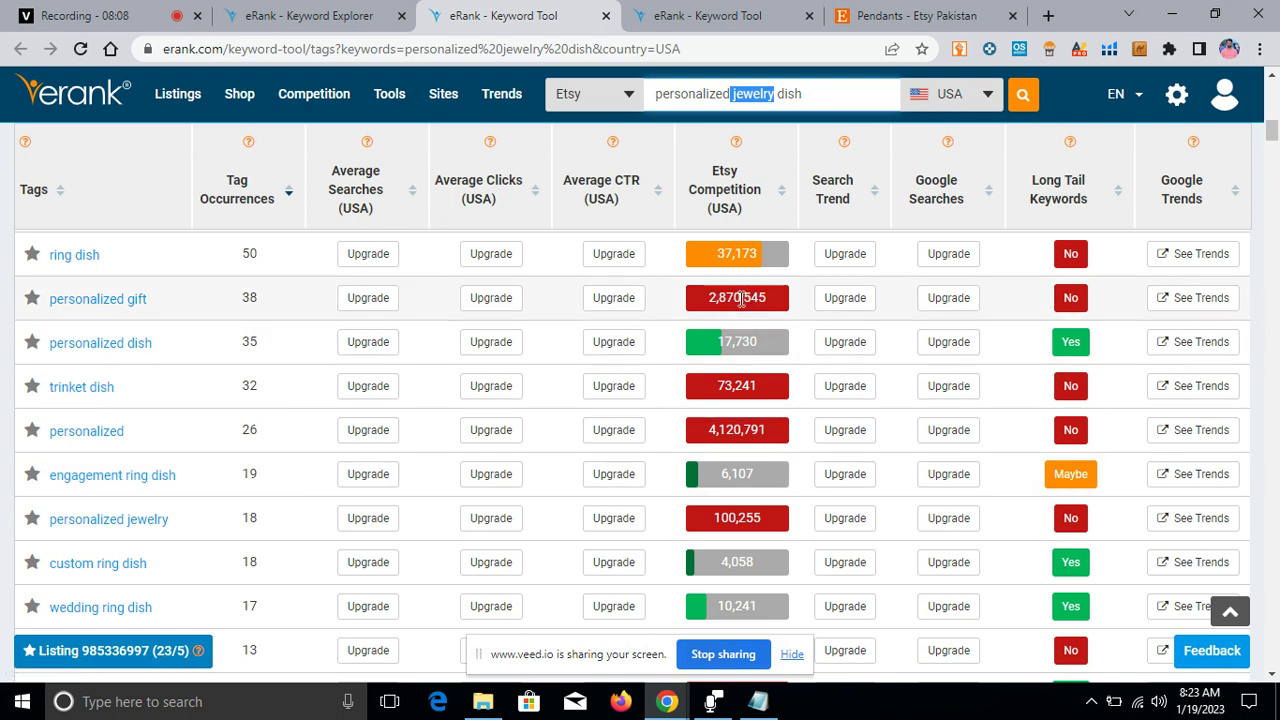
drag(714, 295, 770, 315)
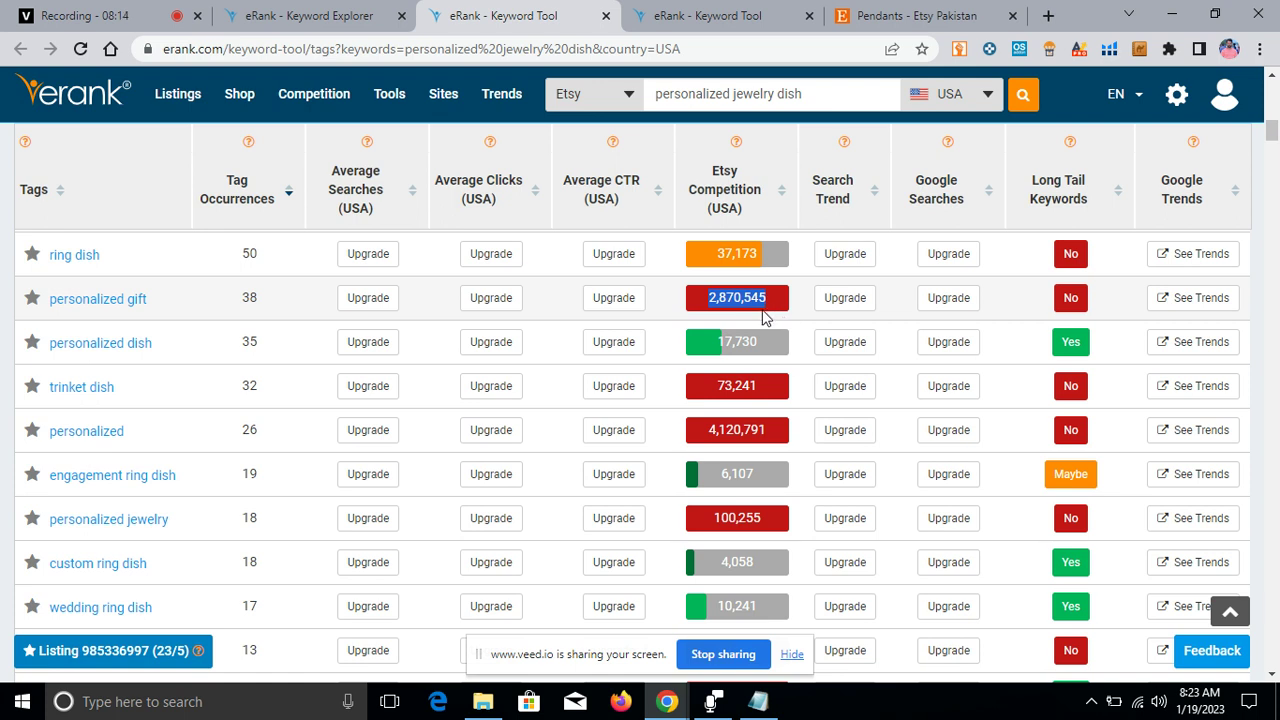
scroll(705, 511, down, 1)
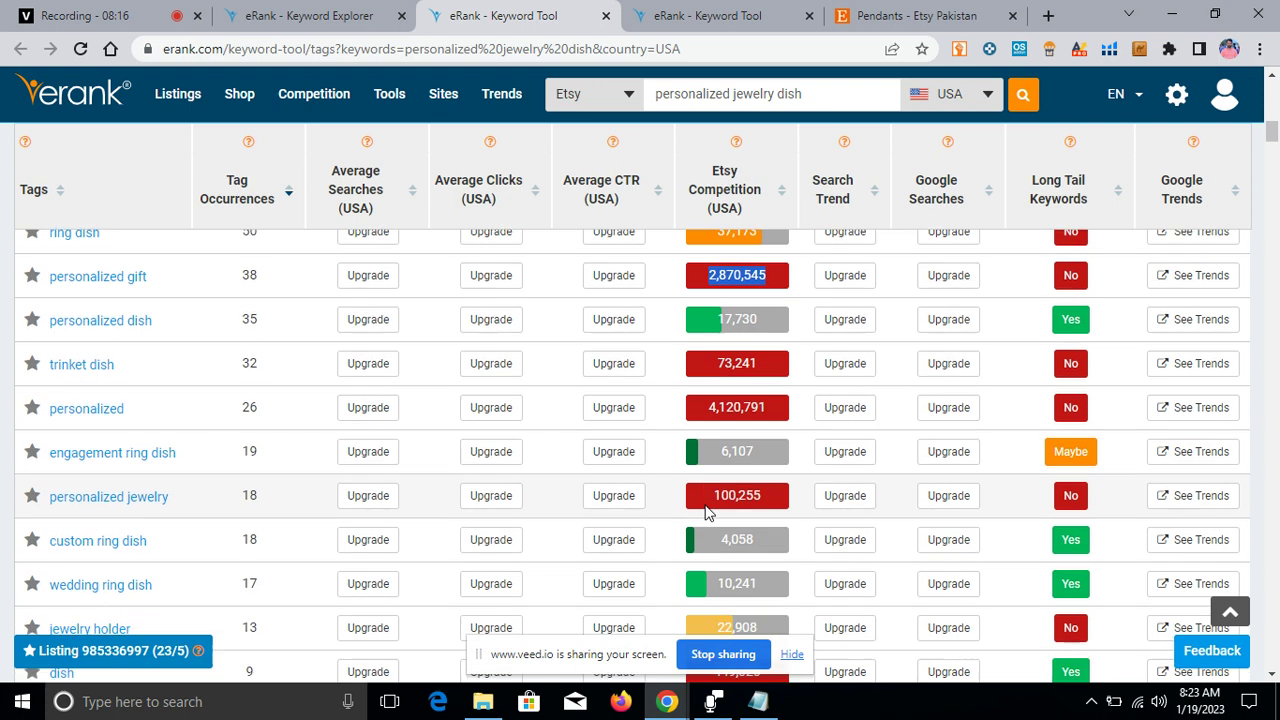
scroll(705, 511, down, 1)
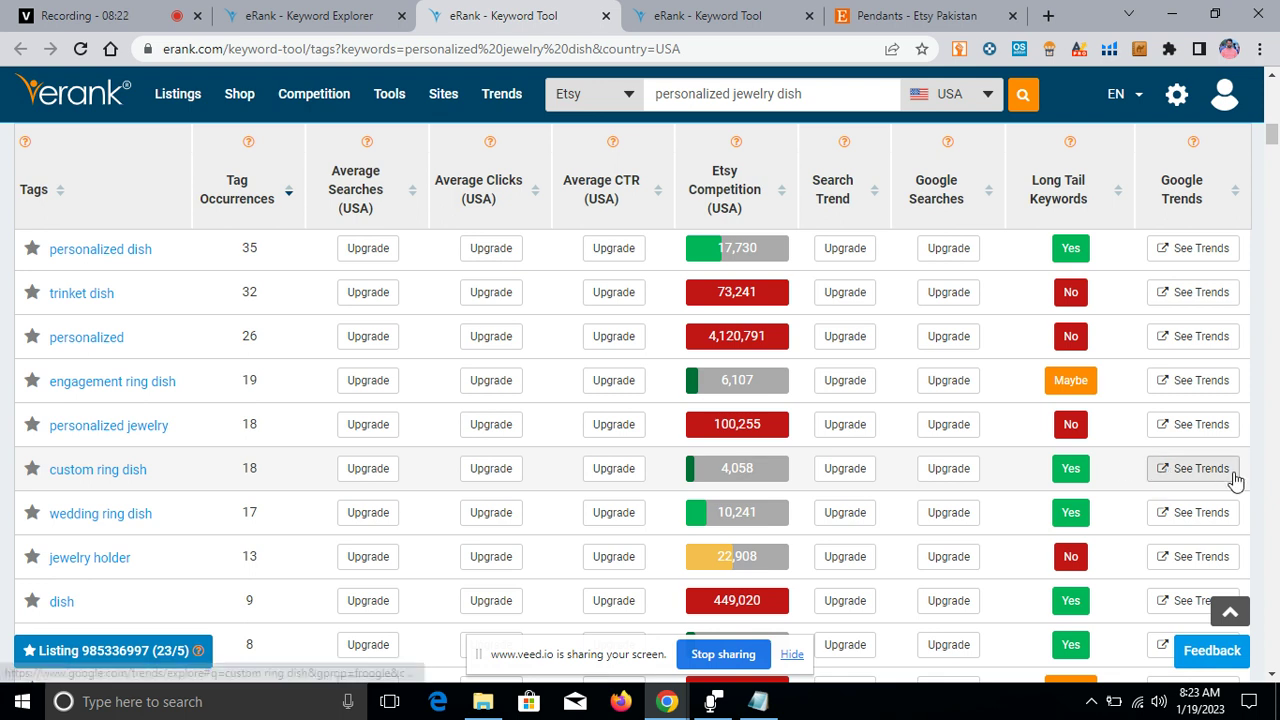
- Open the Google Trends page for the tag "custom ring dish" in a new tab and review its interest over time and by region
right_click(1191, 469)
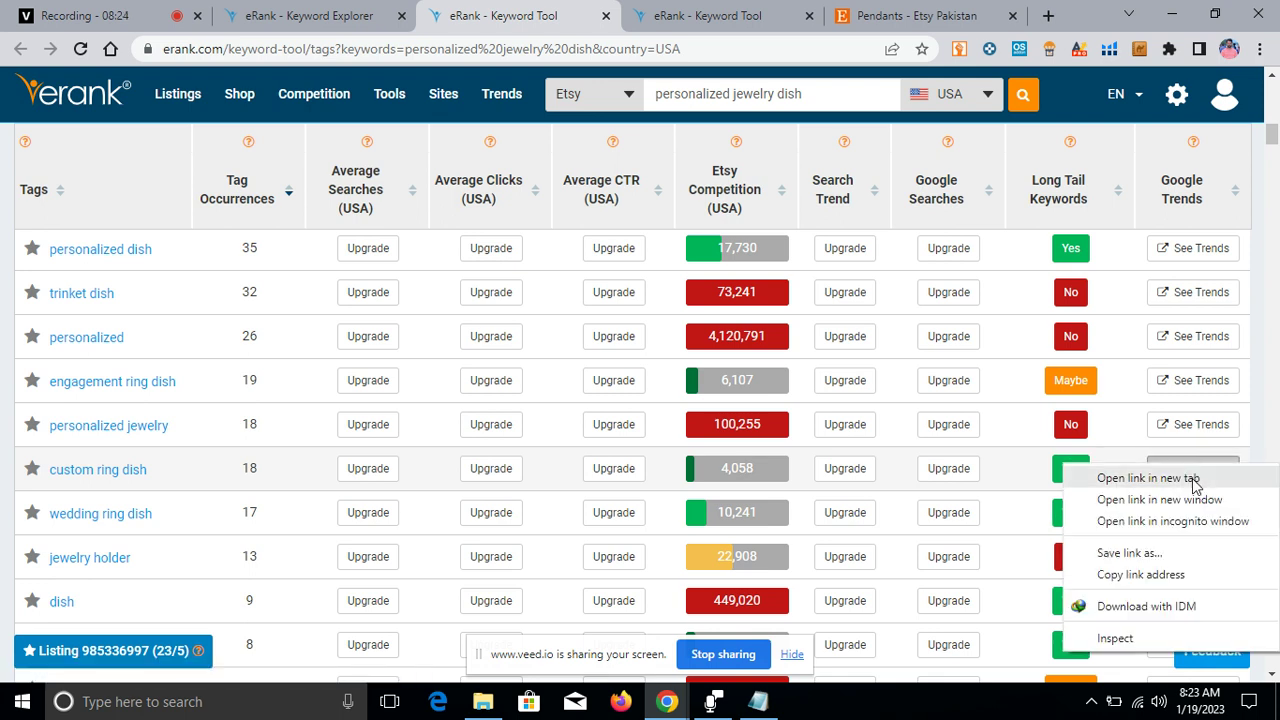
click(1150, 478)
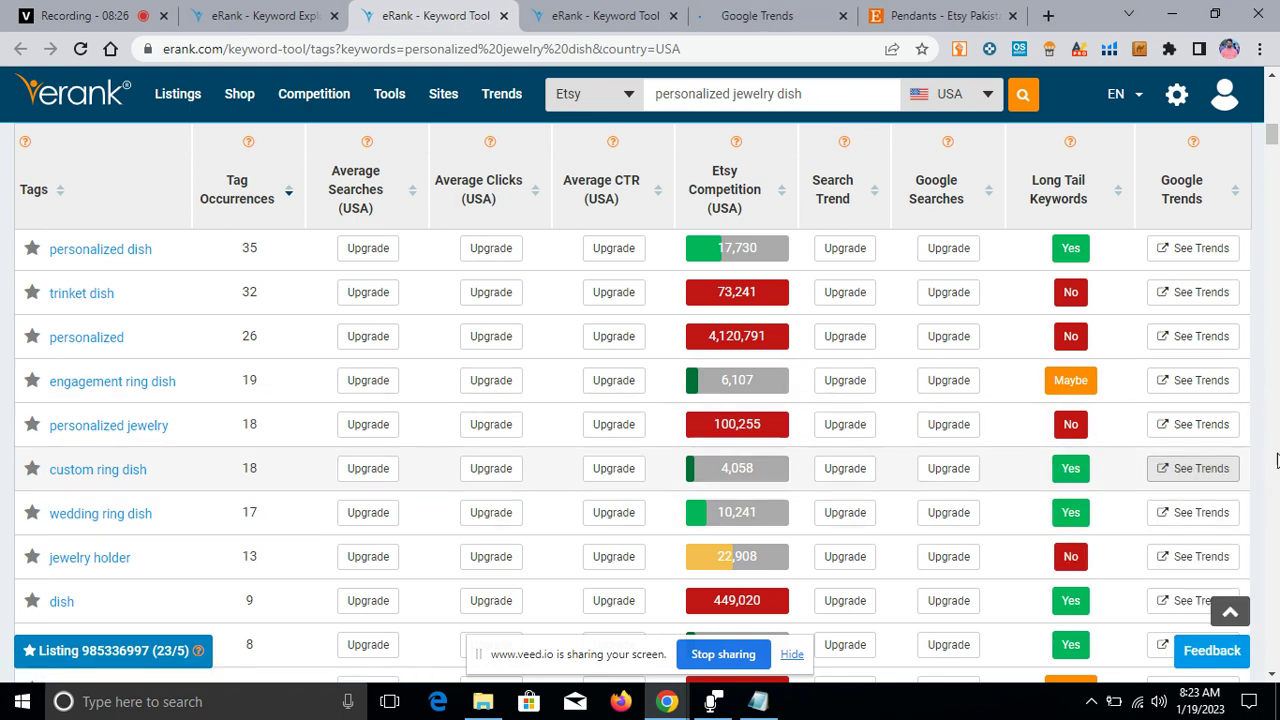
click(630, 16)
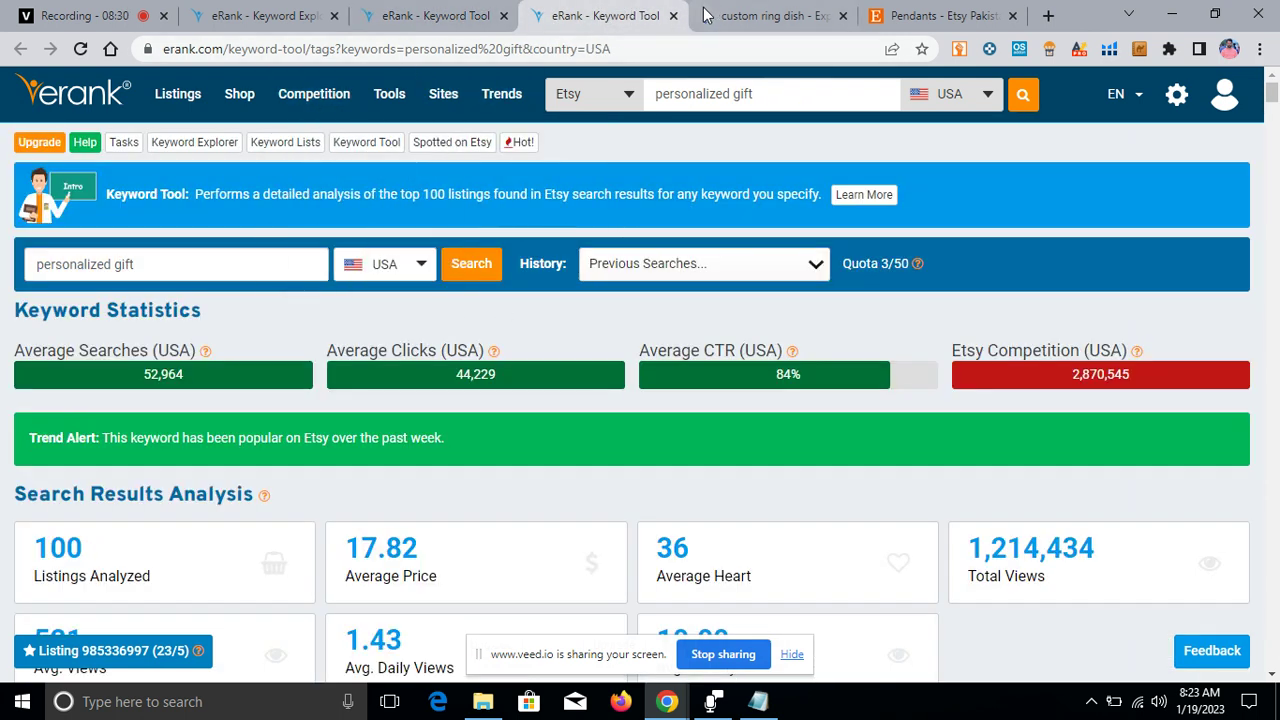
drag(770, 18, 640, 22)
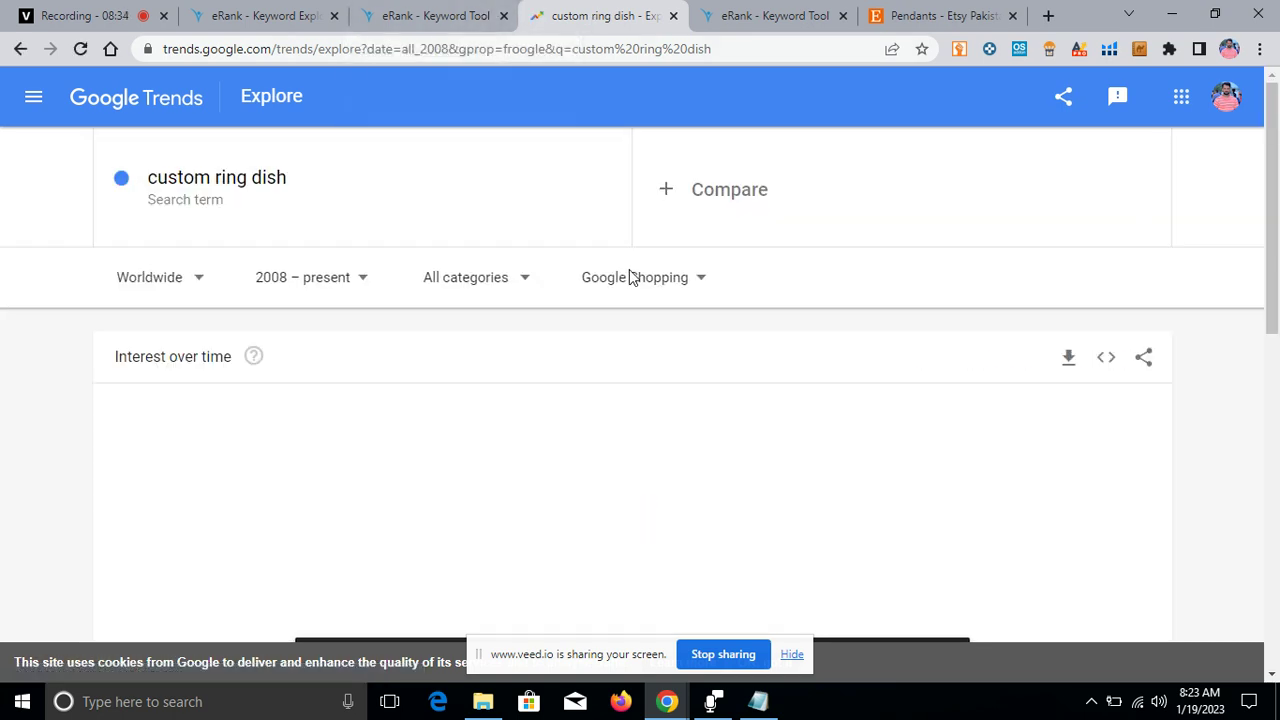
scroll(700, 314, down, 3)
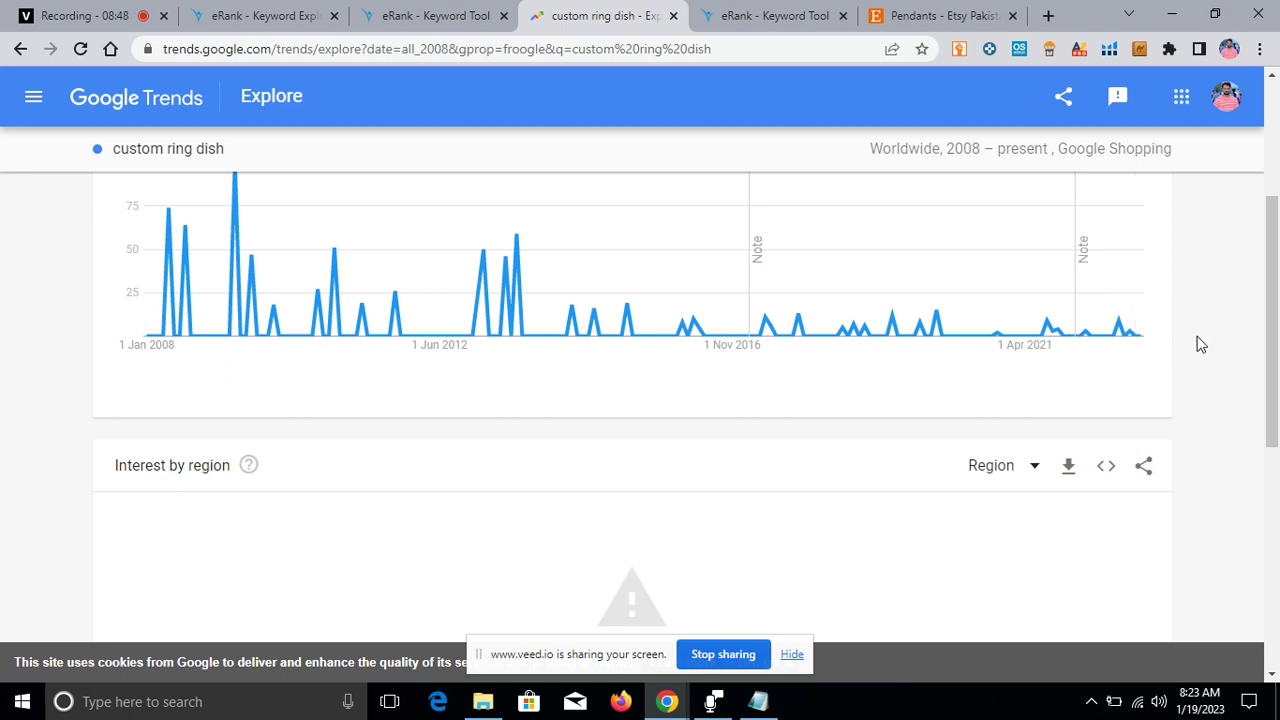
scroll(1203, 343, down, 3)
scroll(1210, 373, up, 5)
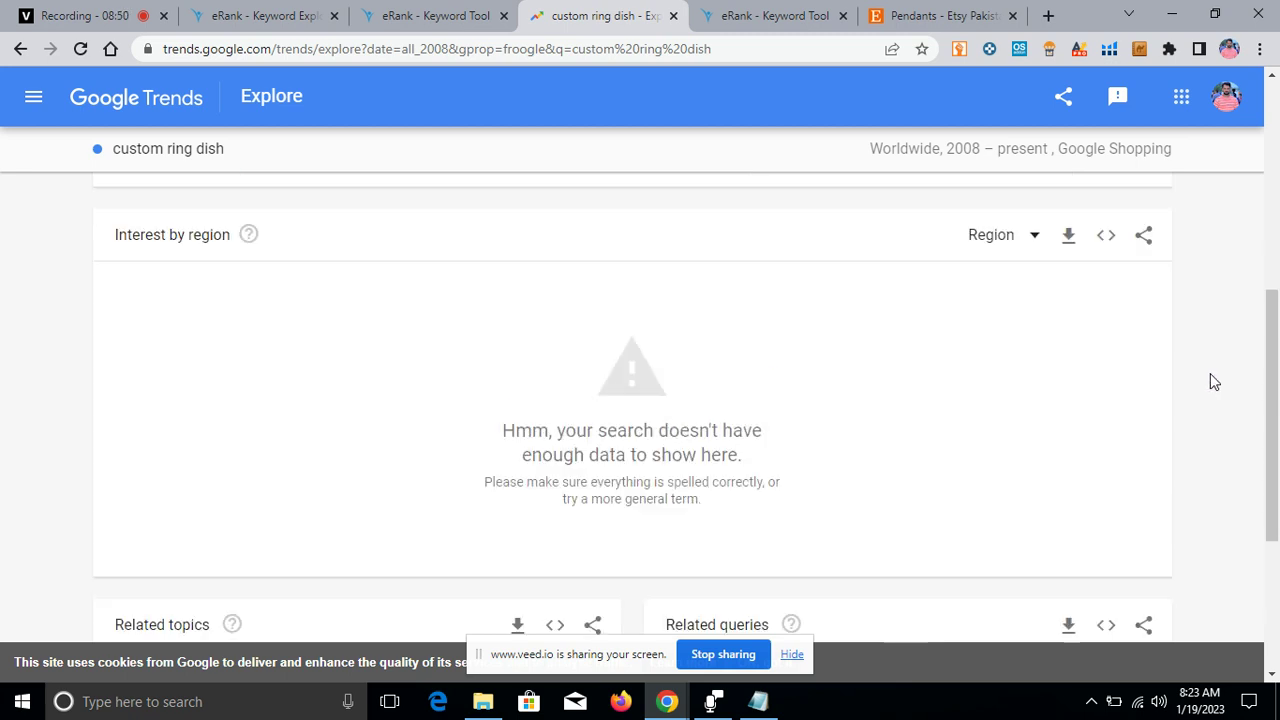
scroll(1210, 378, up, 1)
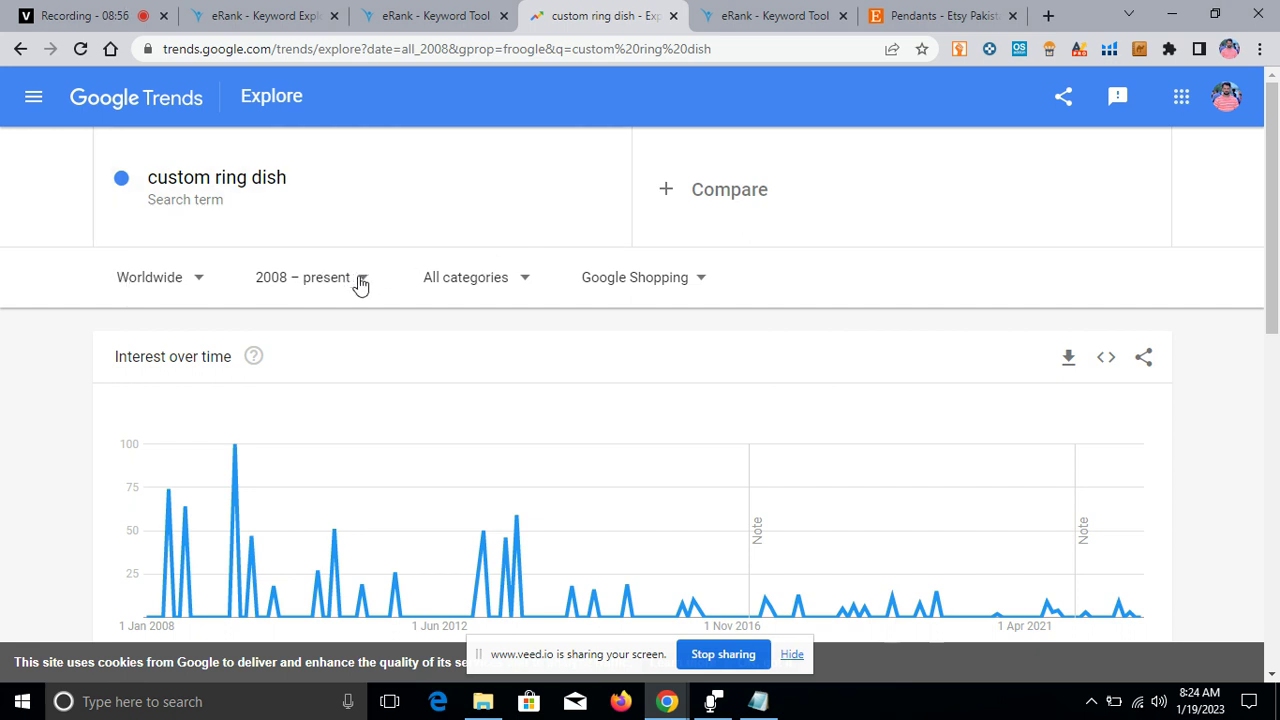
- Open Google Trends for the tag "bridesmaid ring dish" from the Keyword Tool's keyword ideas and look through its trend sections
click(440, 16)
scroll(1203, 366, down, 2)
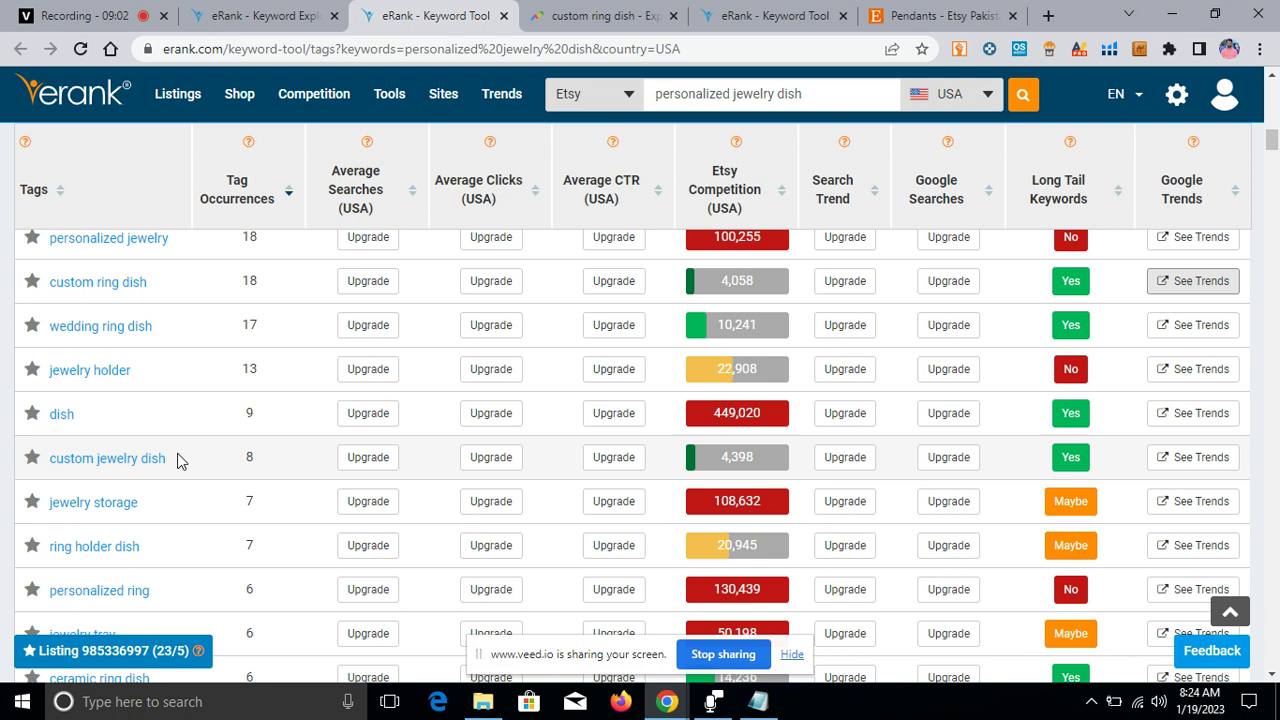
scroll(685, 419, down, 2)
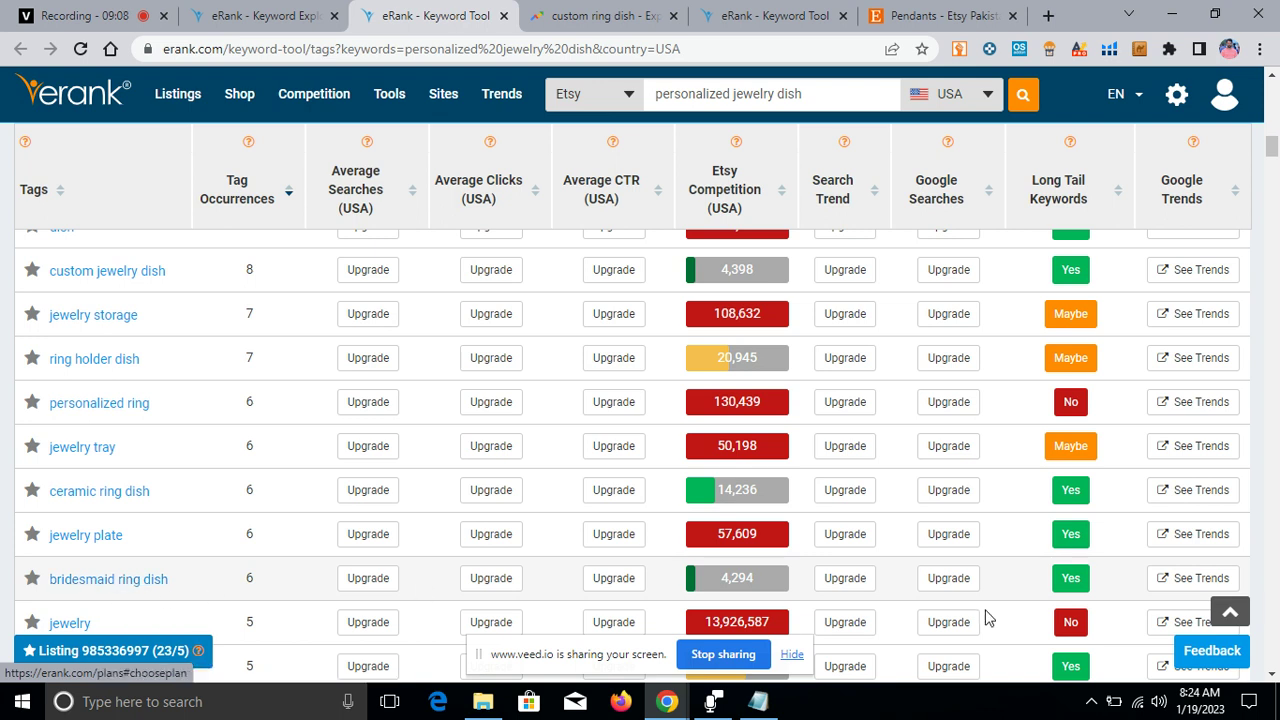
click(1173, 579)
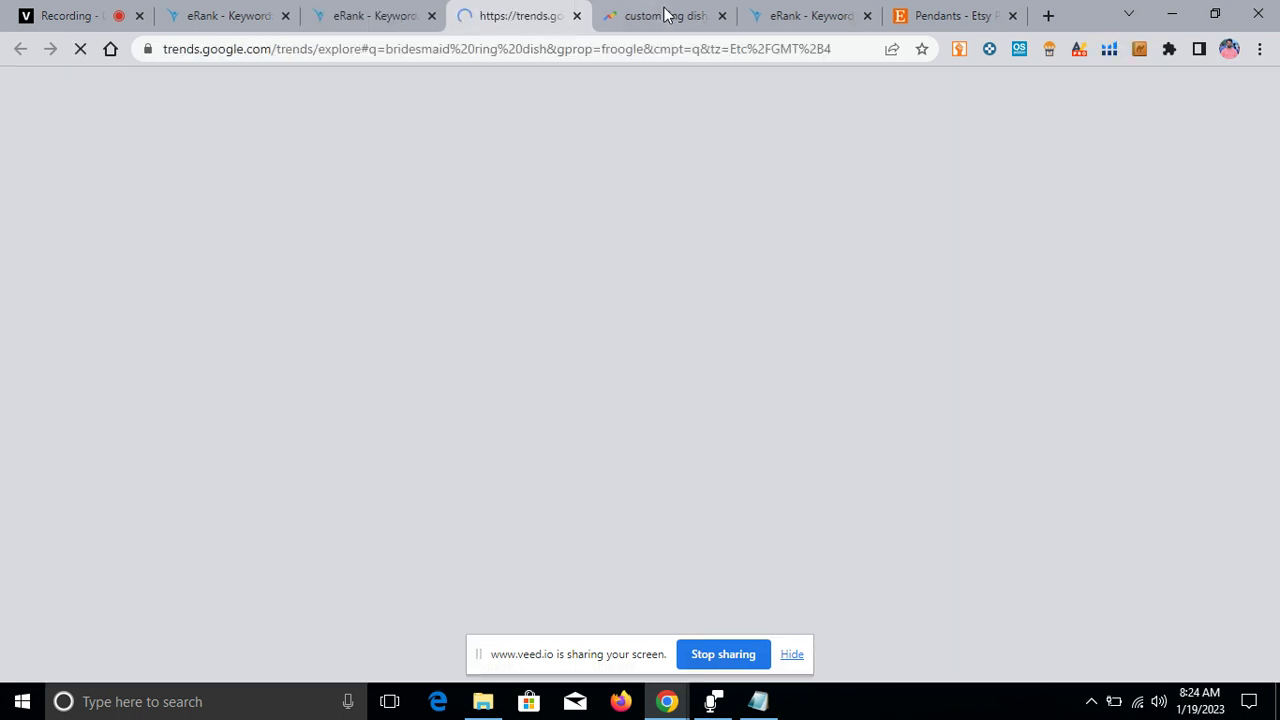
click(380, 15)
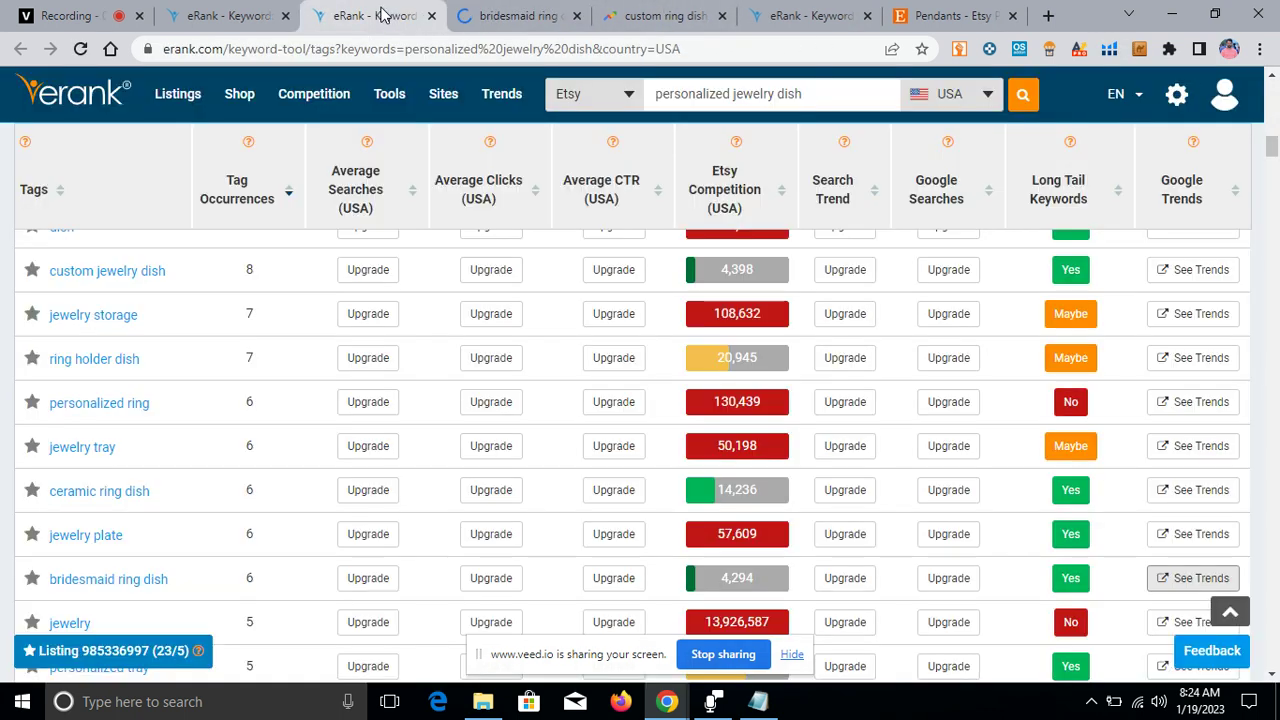
click(476, 17)
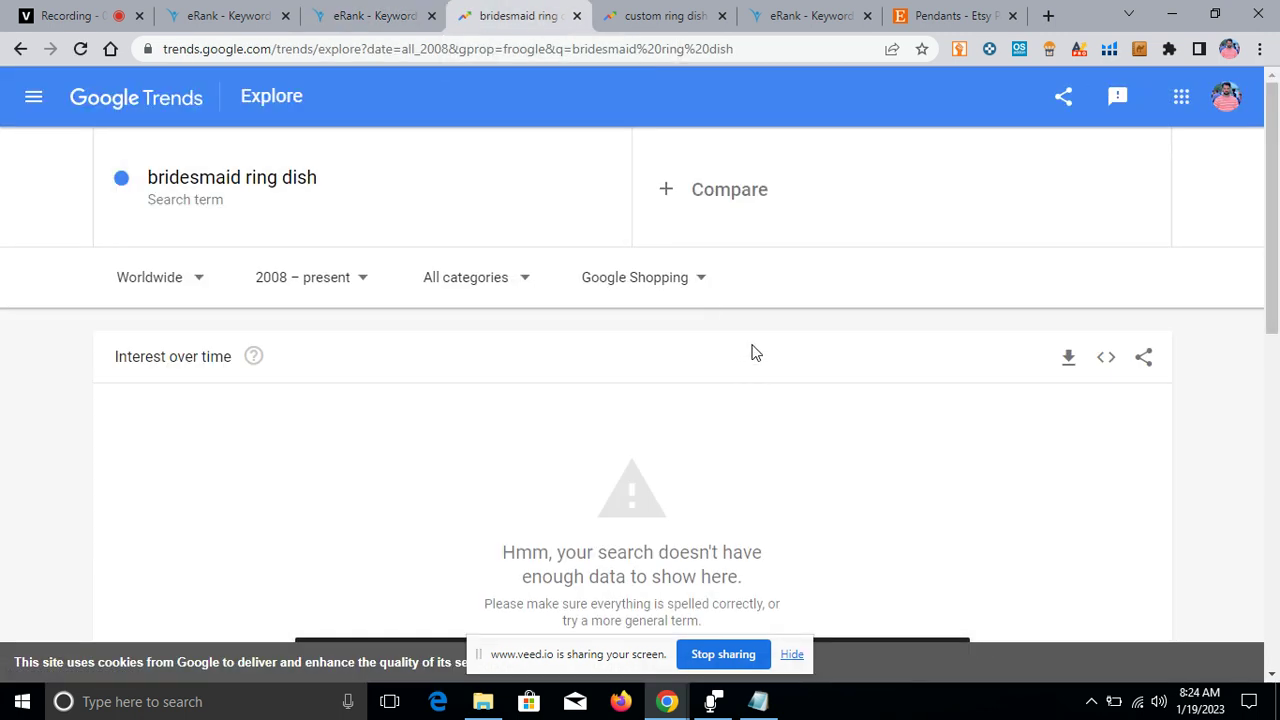
scroll(871, 400, down, 3)
scroll(885, 400, up, 3)
scroll(869, 391, down, 7)
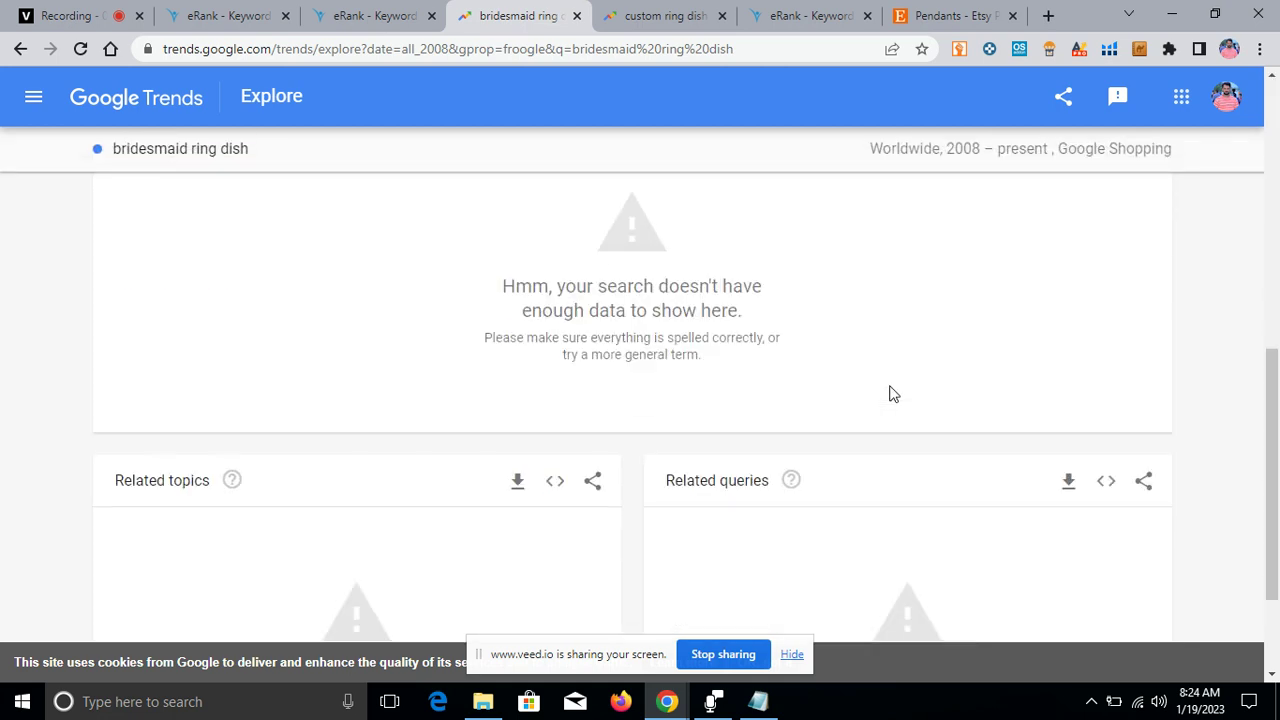
scroll(891, 394, up, 5)
scroll(876, 340, up, 3)
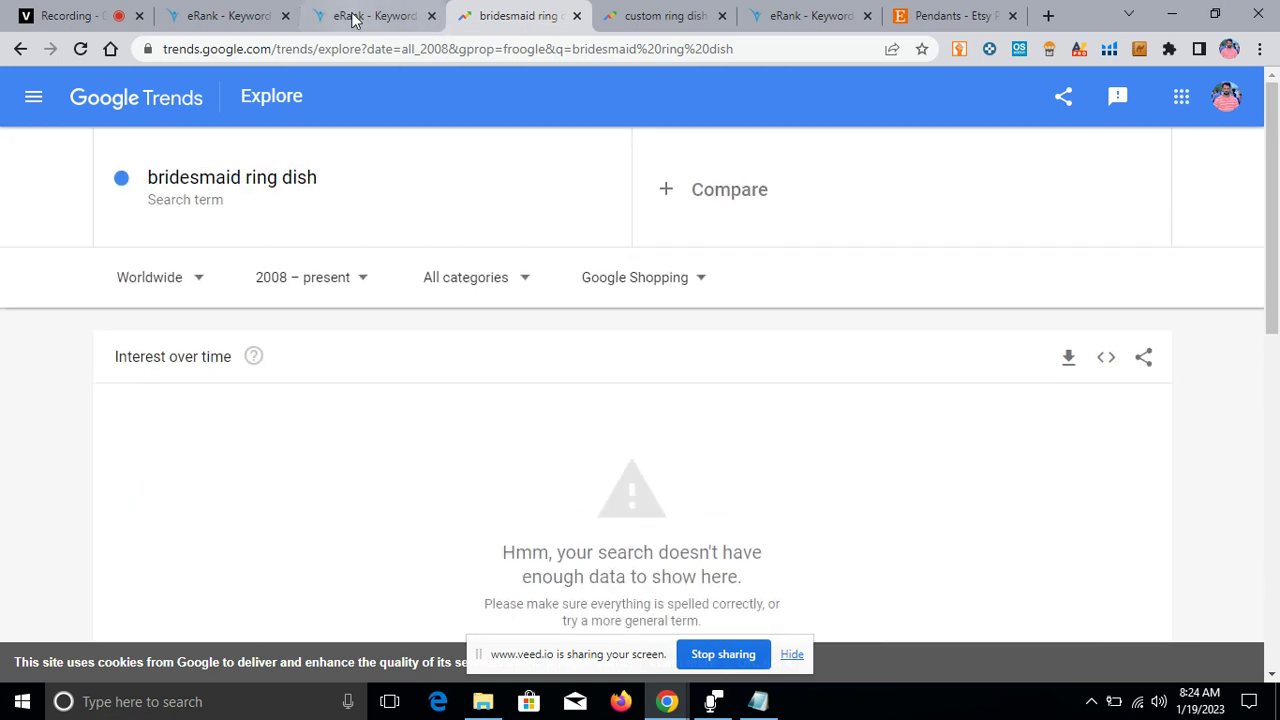
- Review the Keyword Tool's statistics, popular tags, popular categories and keyword ideas for "personalized jewelry dish" again
click(370, 16)
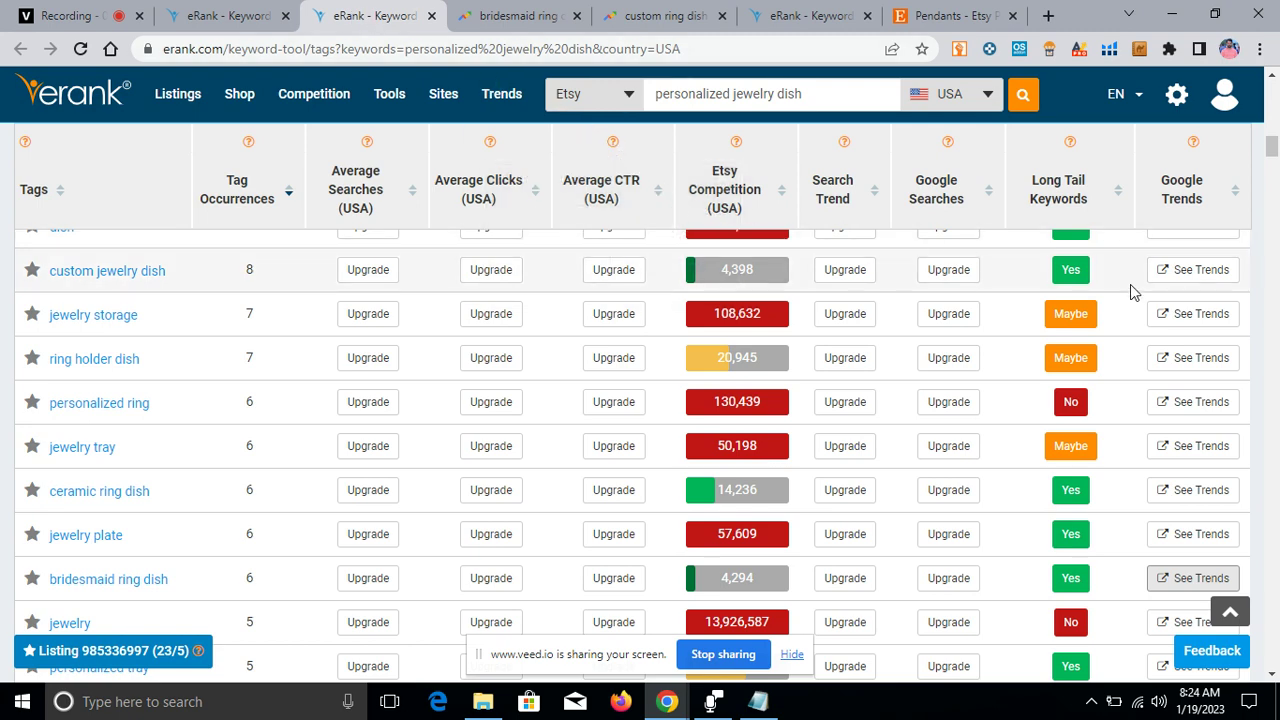
scroll(1125, 286, up, 10)
scroll(1125, 287, up, 8)
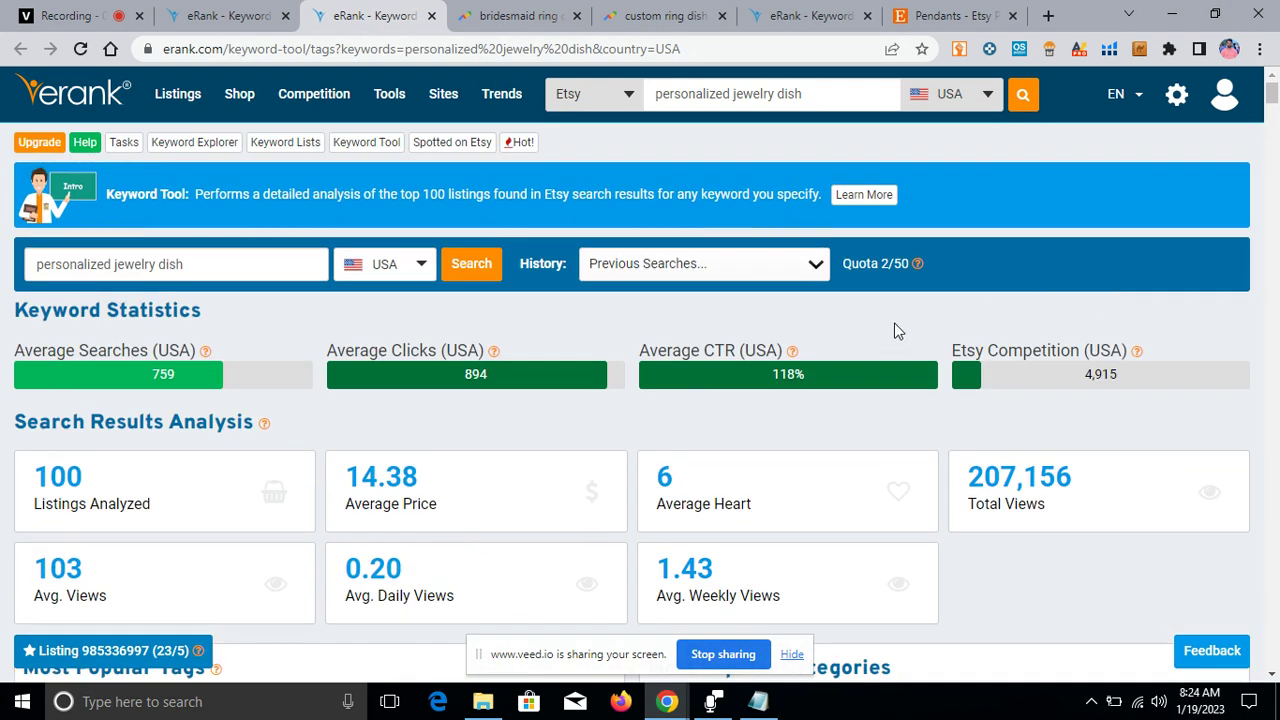
scroll(899, 323, down, 3)
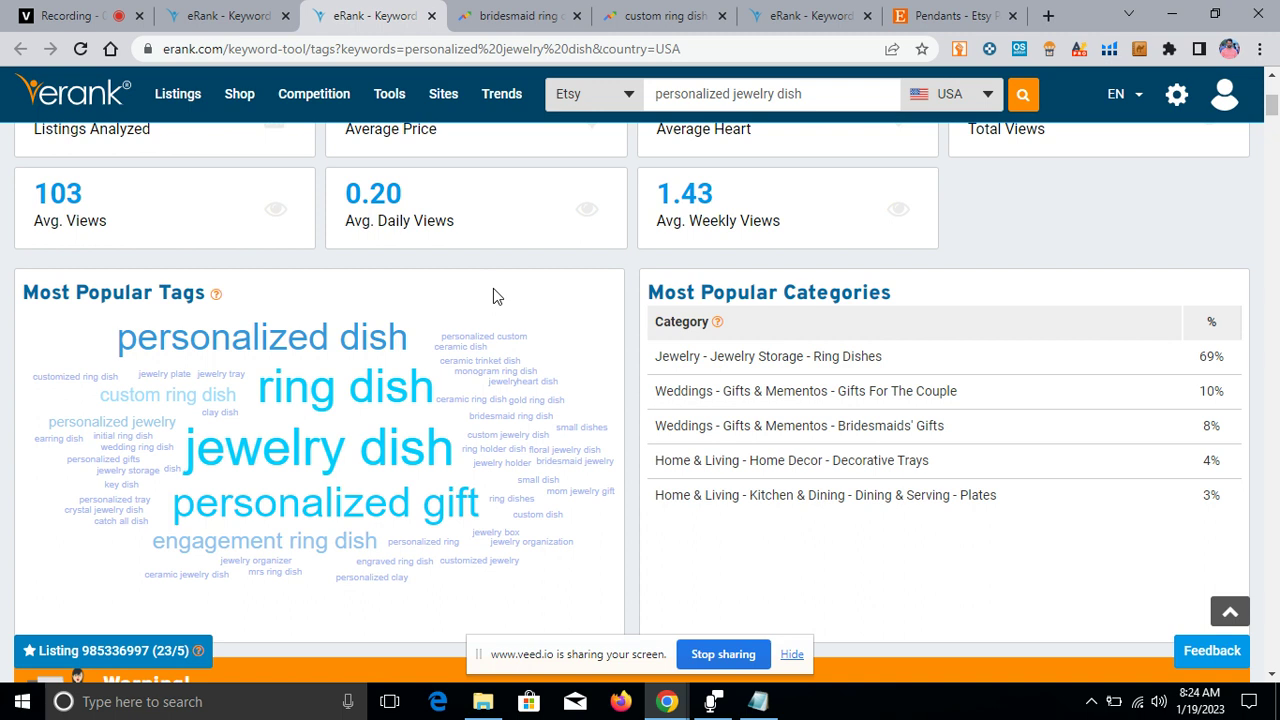
scroll(614, 374, down, 5)
scroll(630, 380, down, 3)
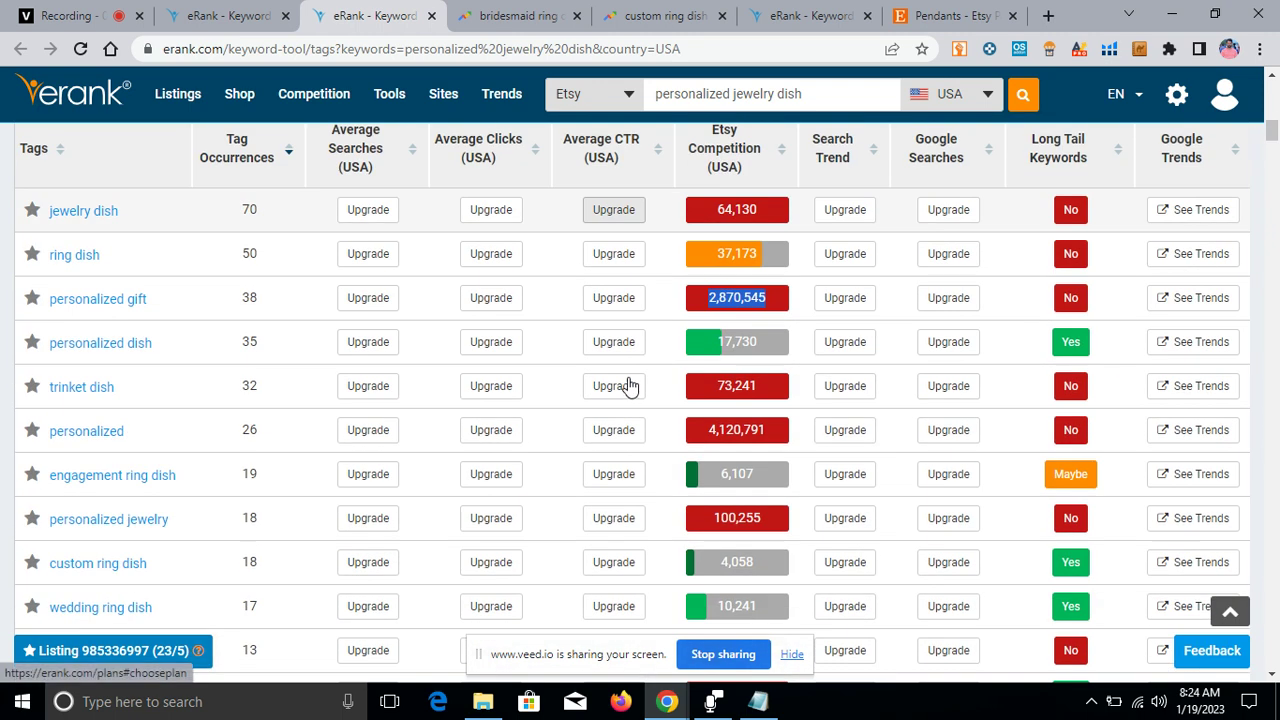
scroll(629, 380, up, 10)
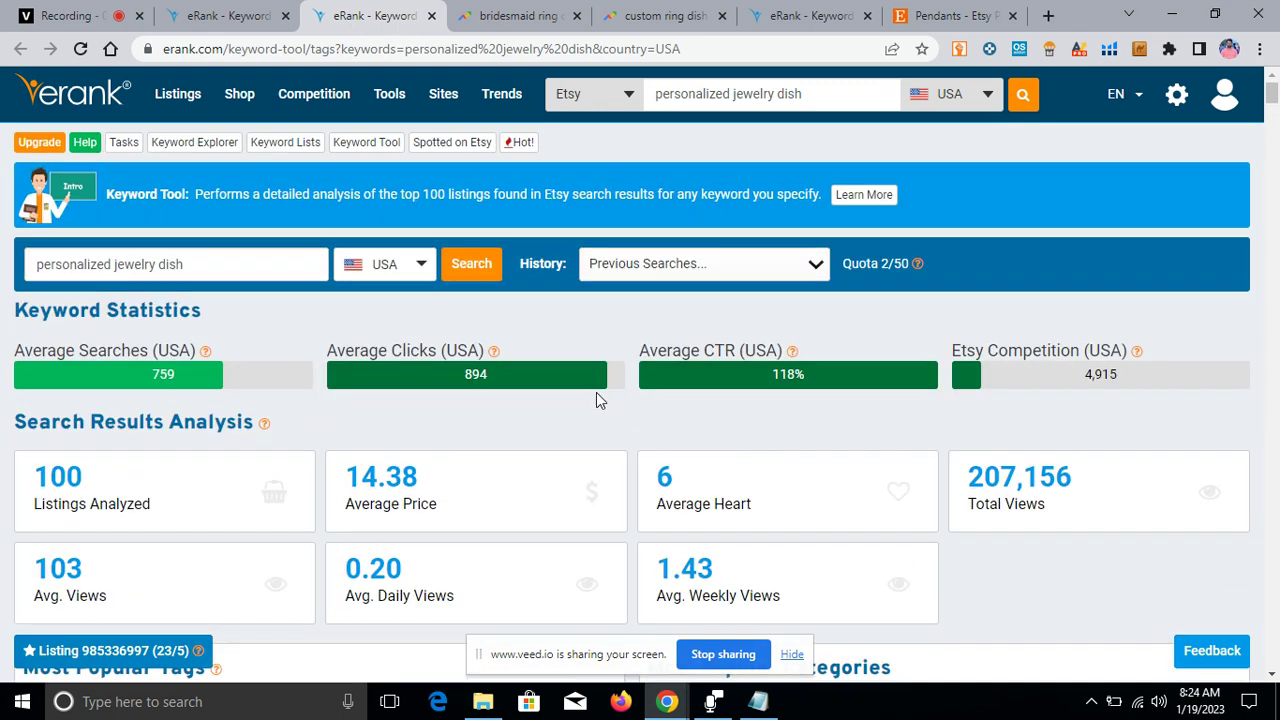
scroll(957, 271, down, 4)
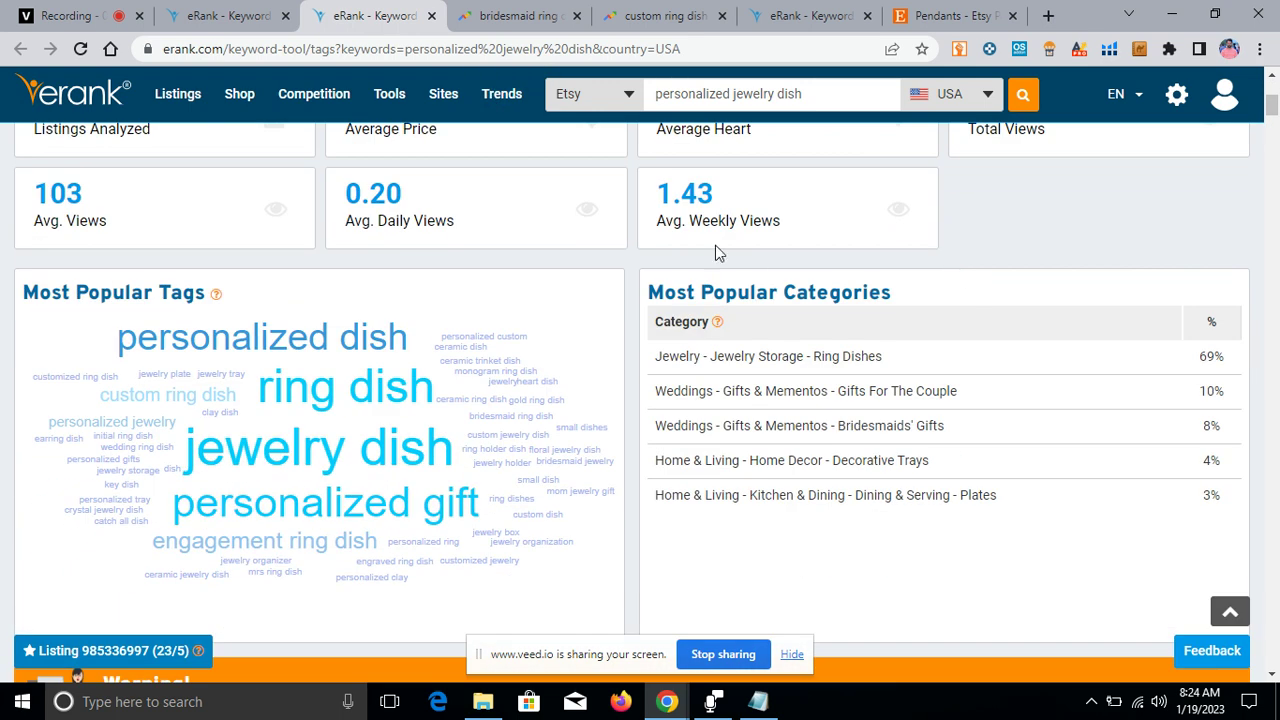
scroll(715, 247, up, 4)
- Load the eRank dashboard in place of the "personalized jewelry dish" results and close both Google Trends pages
click(102, 104)
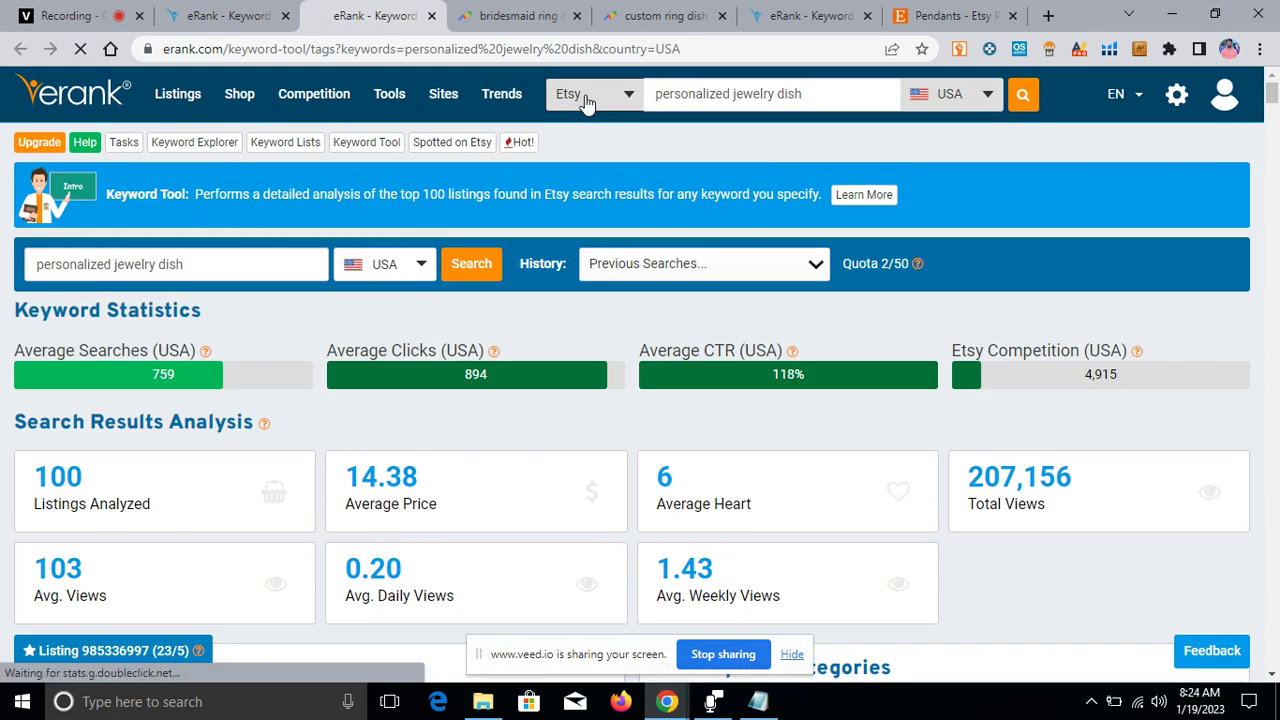
click(584, 20)
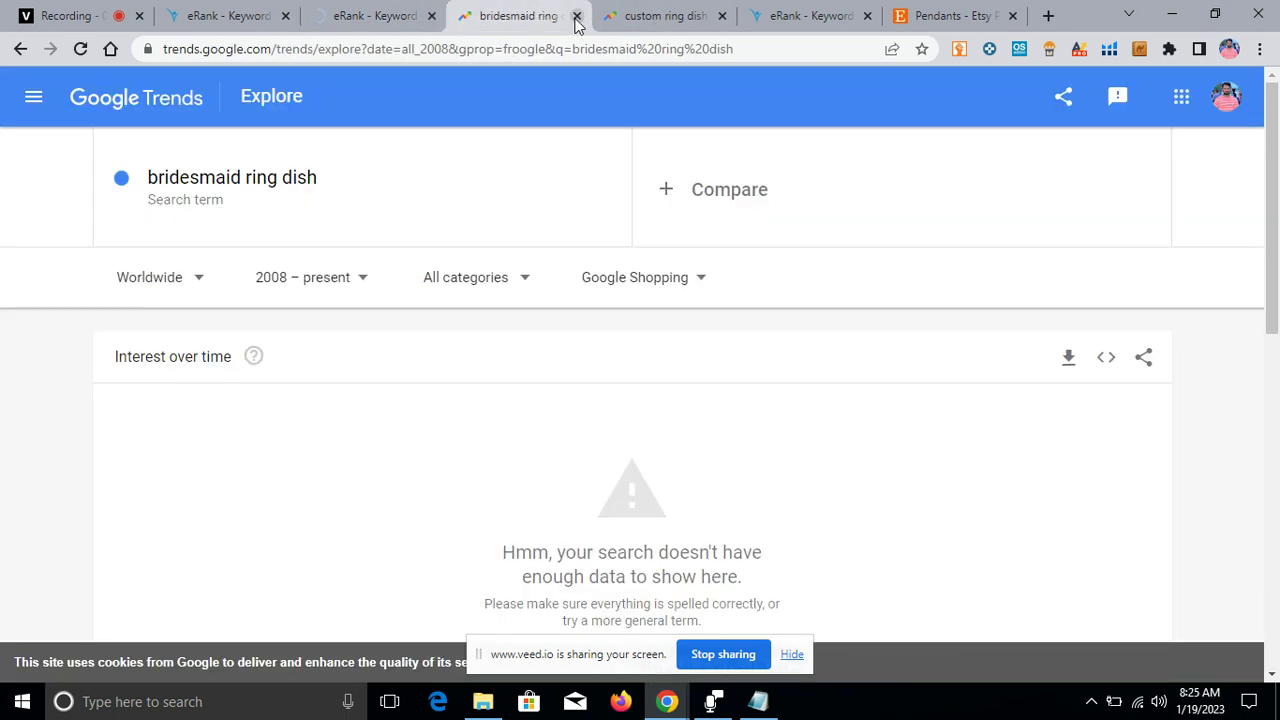
click(576, 18)
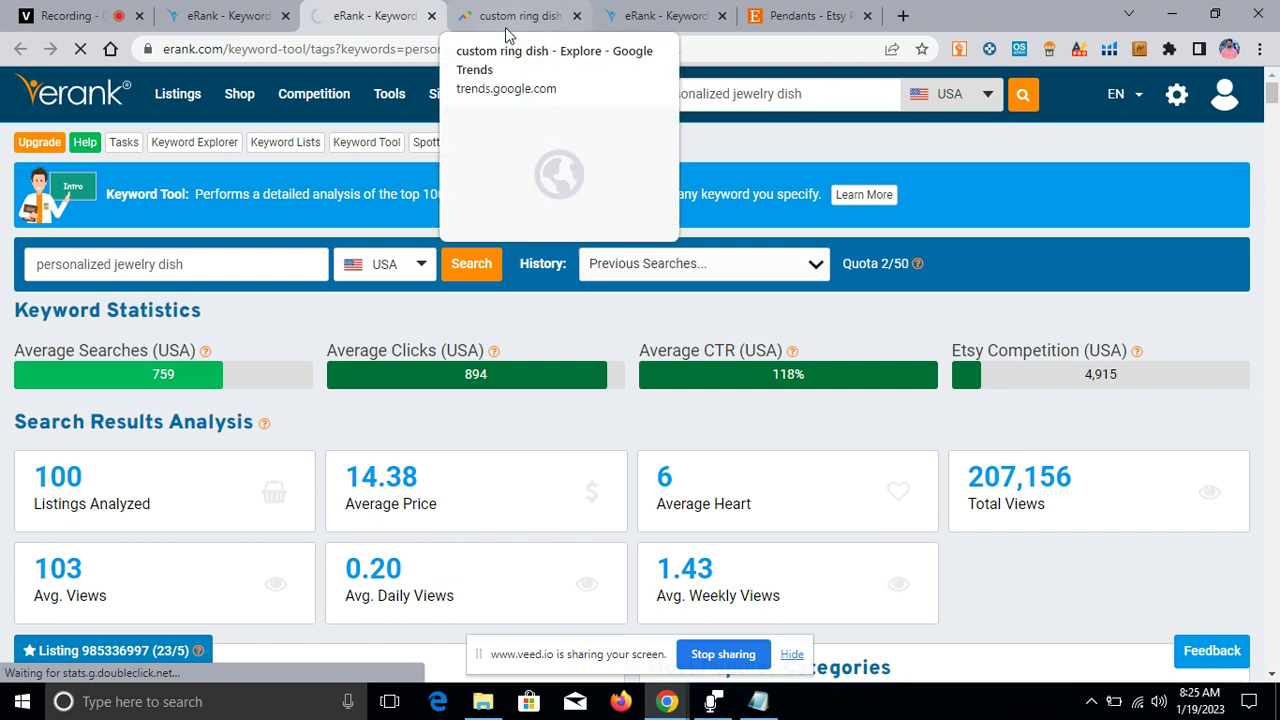
click(576, 16)
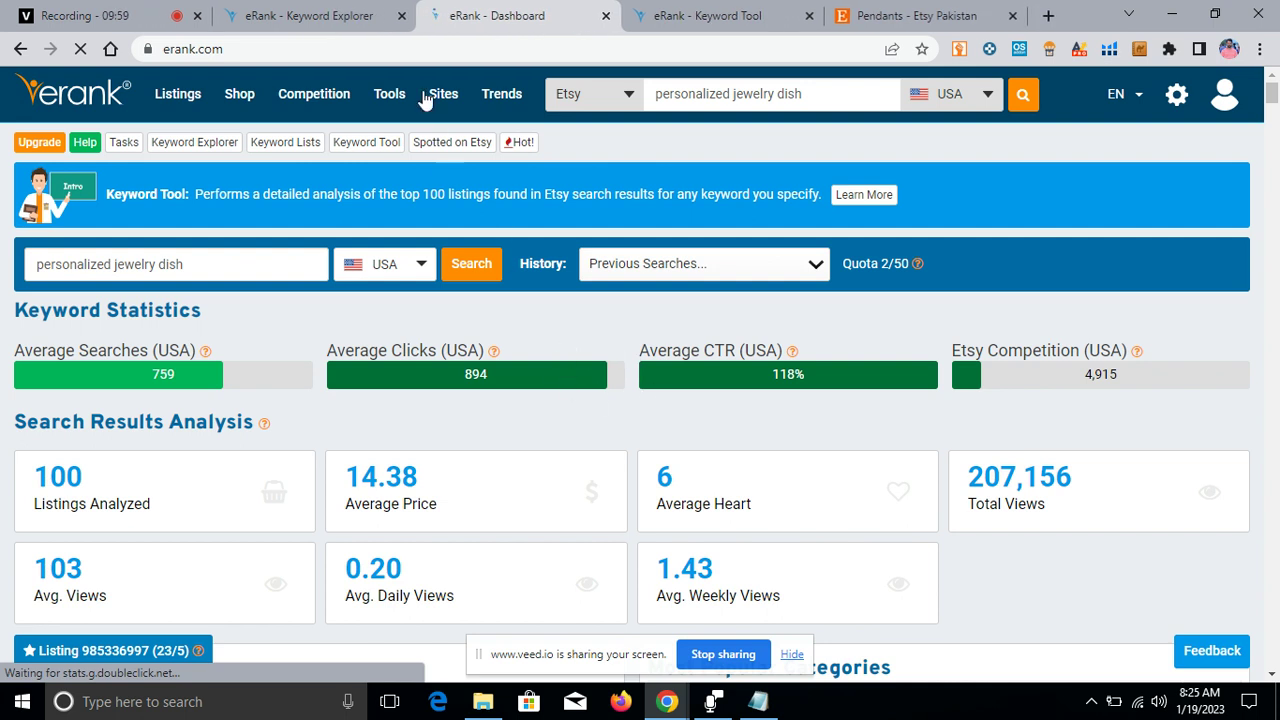
- Look over the Keyword Explorer results for "personalized jewelry" and return to the loading dashboard page
click(335, 18)
click(525, 30)
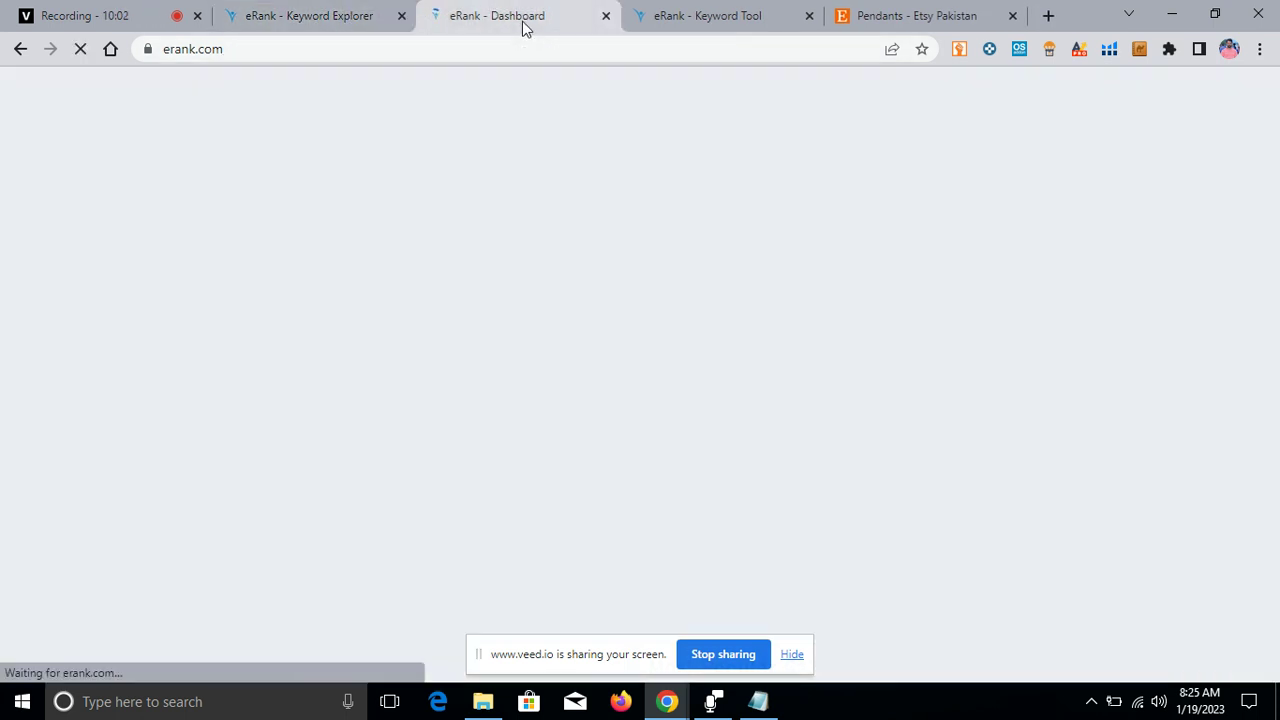
click(360, 22)
scroll(860, 290, down, 1)
scroll(910, 400, down, 2)
scroll(908, 400, up, 7)
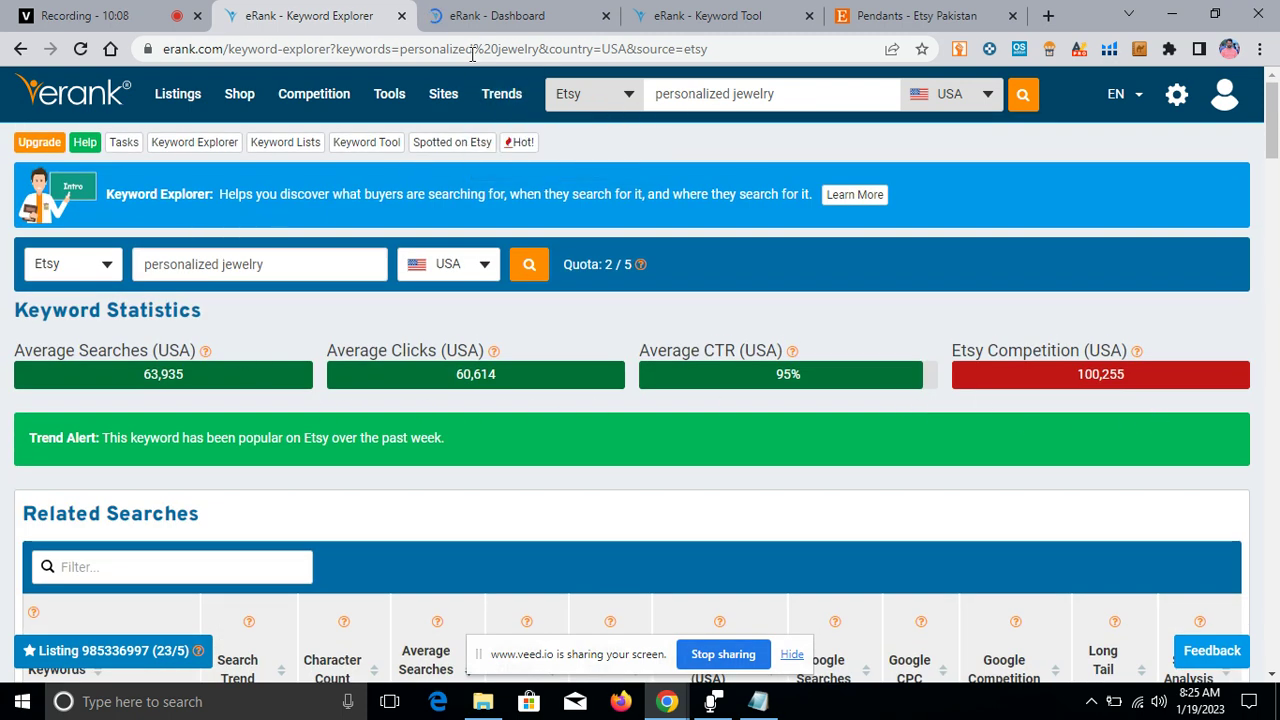
click(512, 22)
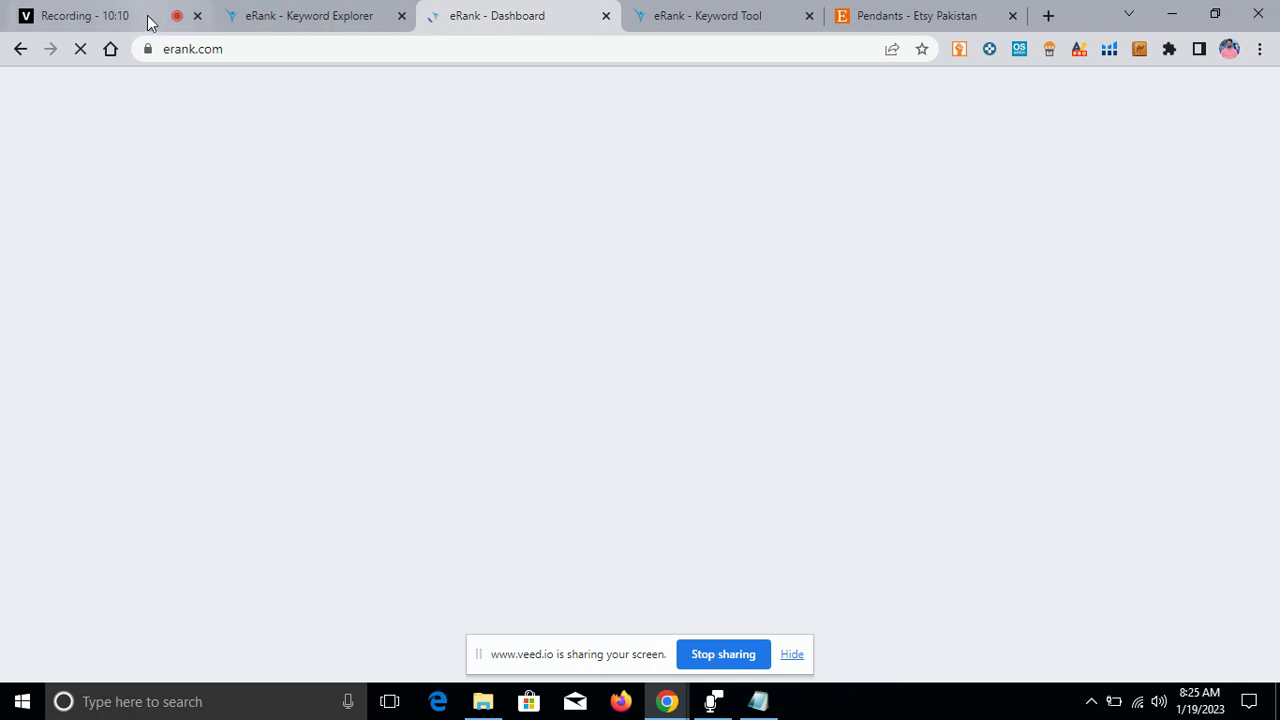
- Check the screen recorder page briefly, and review the listings overview and tracking section on the eRank dashboard
click(149, 18)
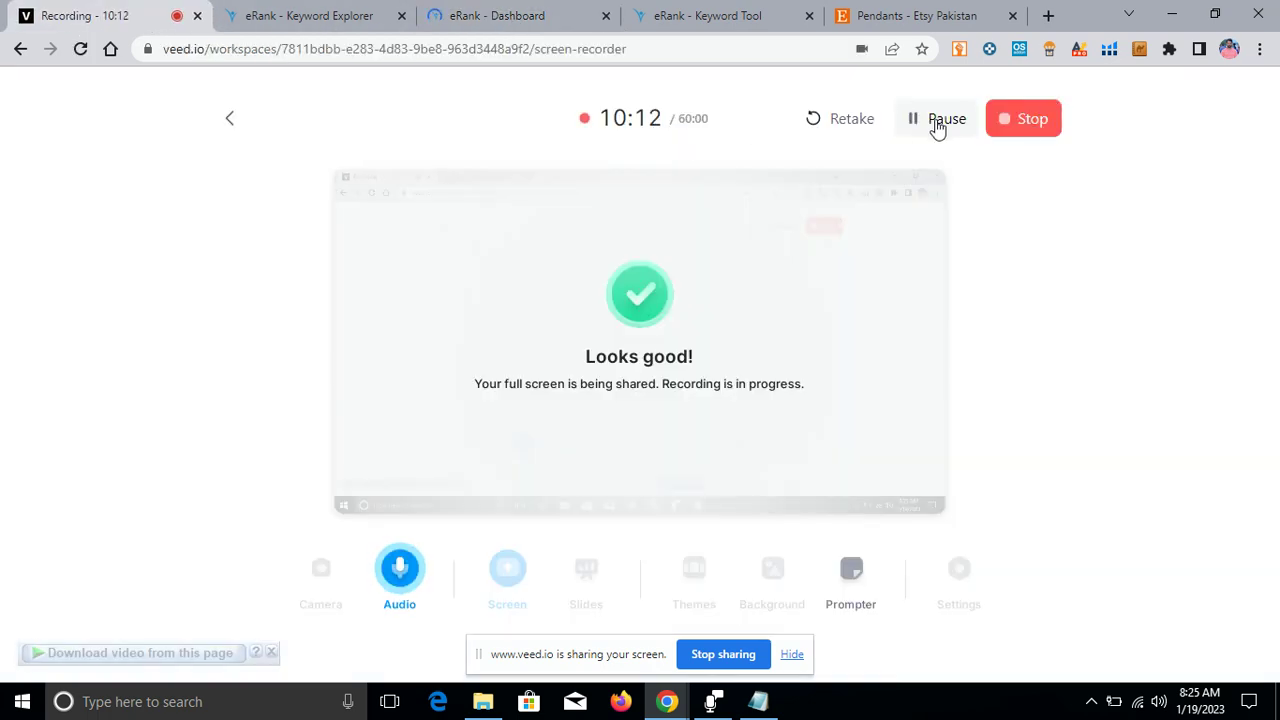
click(543, 18)
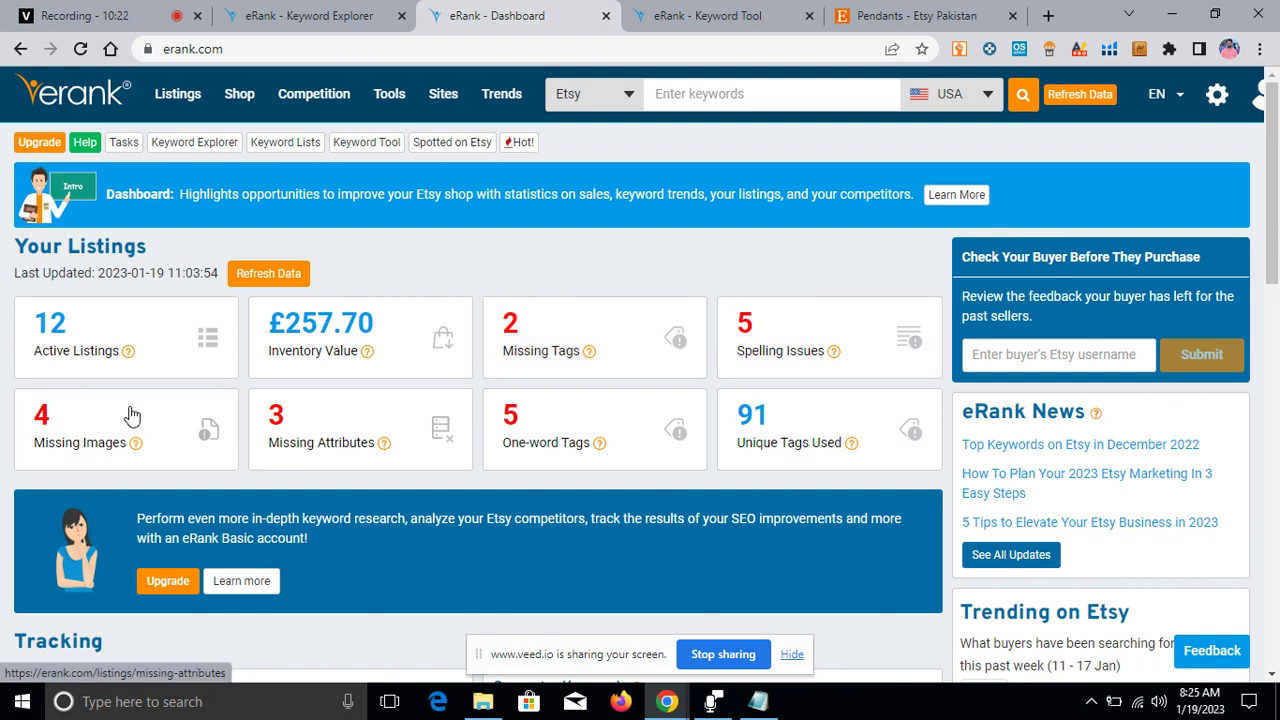
scroll(130, 418, down, 2)
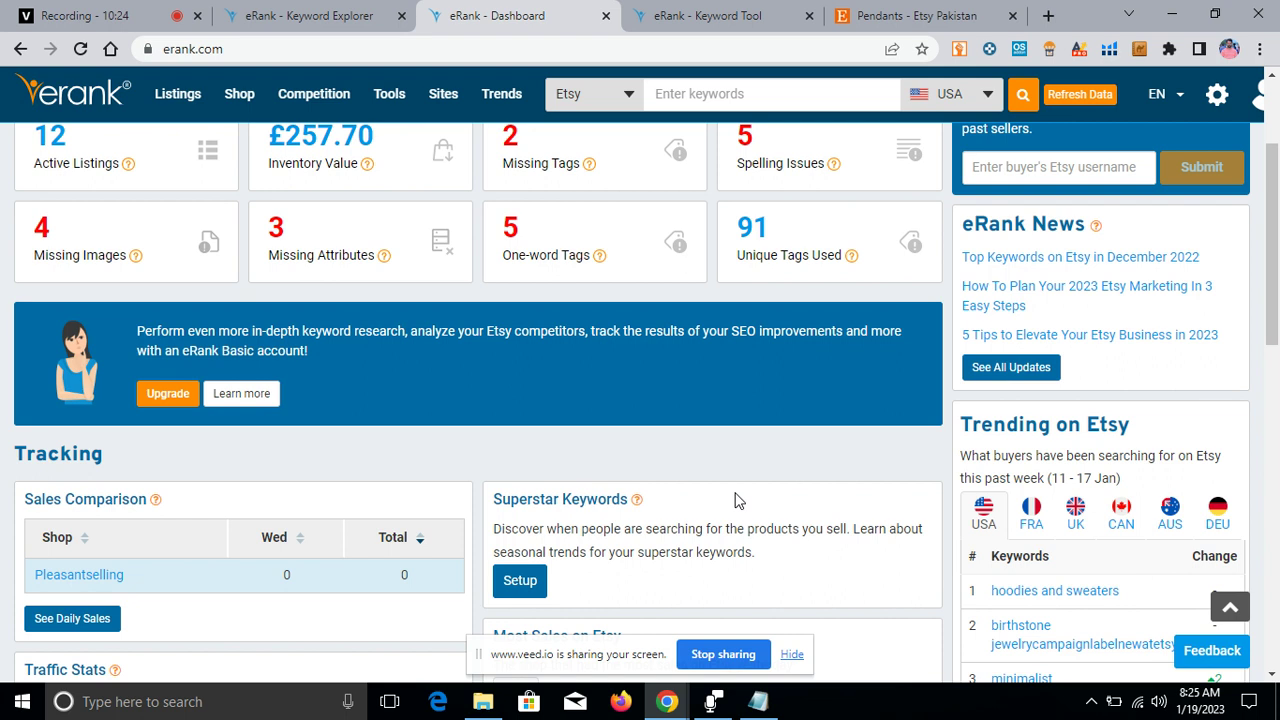
- Review the dashboard's Trending on Etsy section for the past week and open the "hoodies and sweaters" keyword in a separate tab
scroll(760, 520, down, 4)
scroll(1128, 400, up, 6)
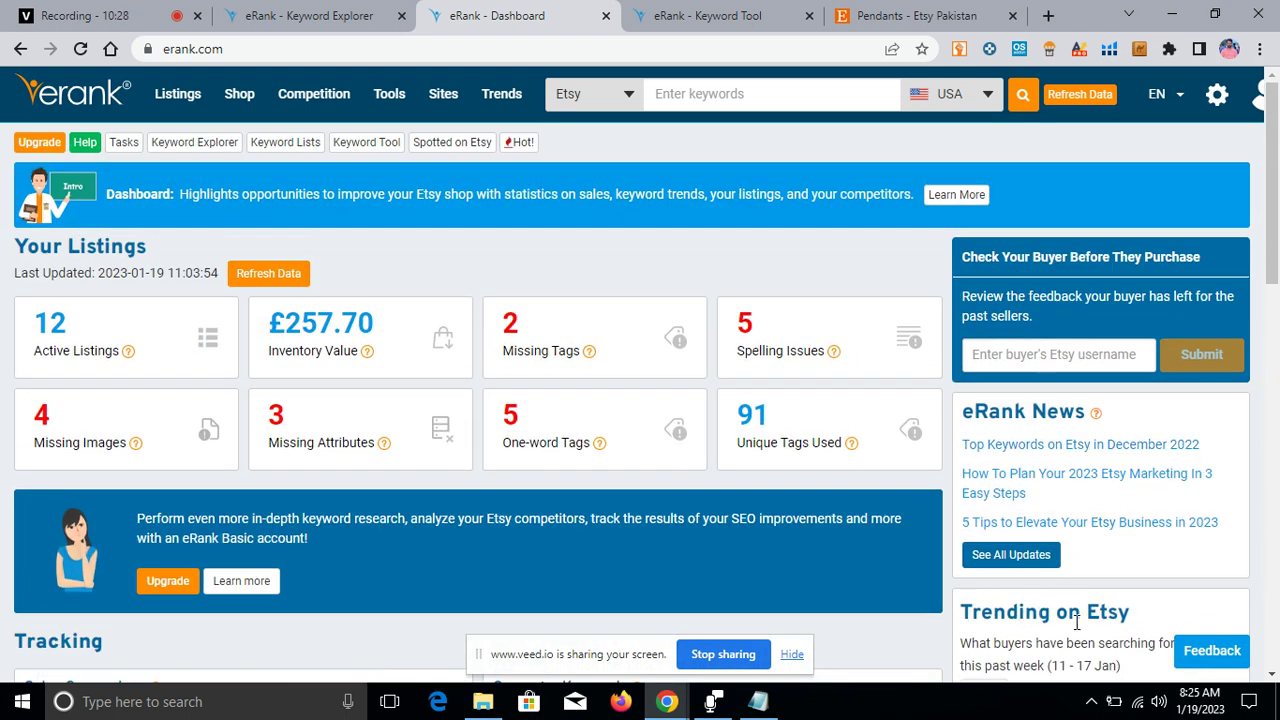
scroll(1077, 622, down, 1)
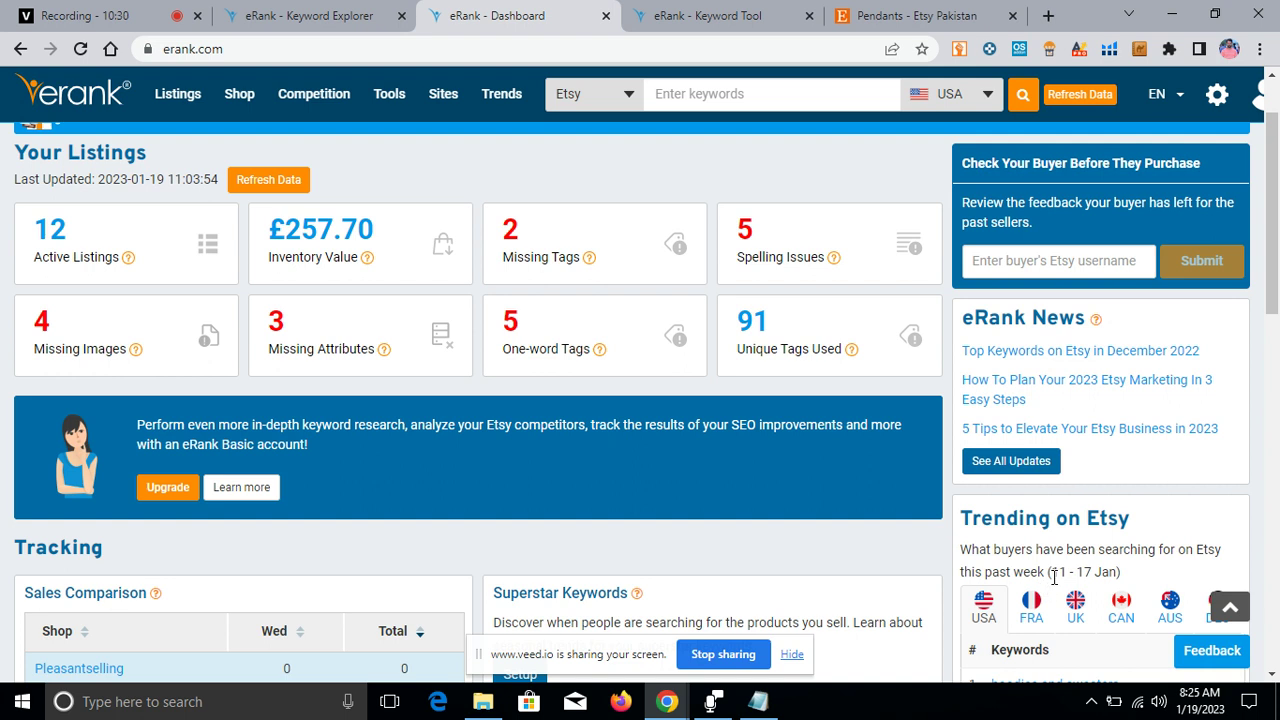
drag(1054, 577, 1113, 572)
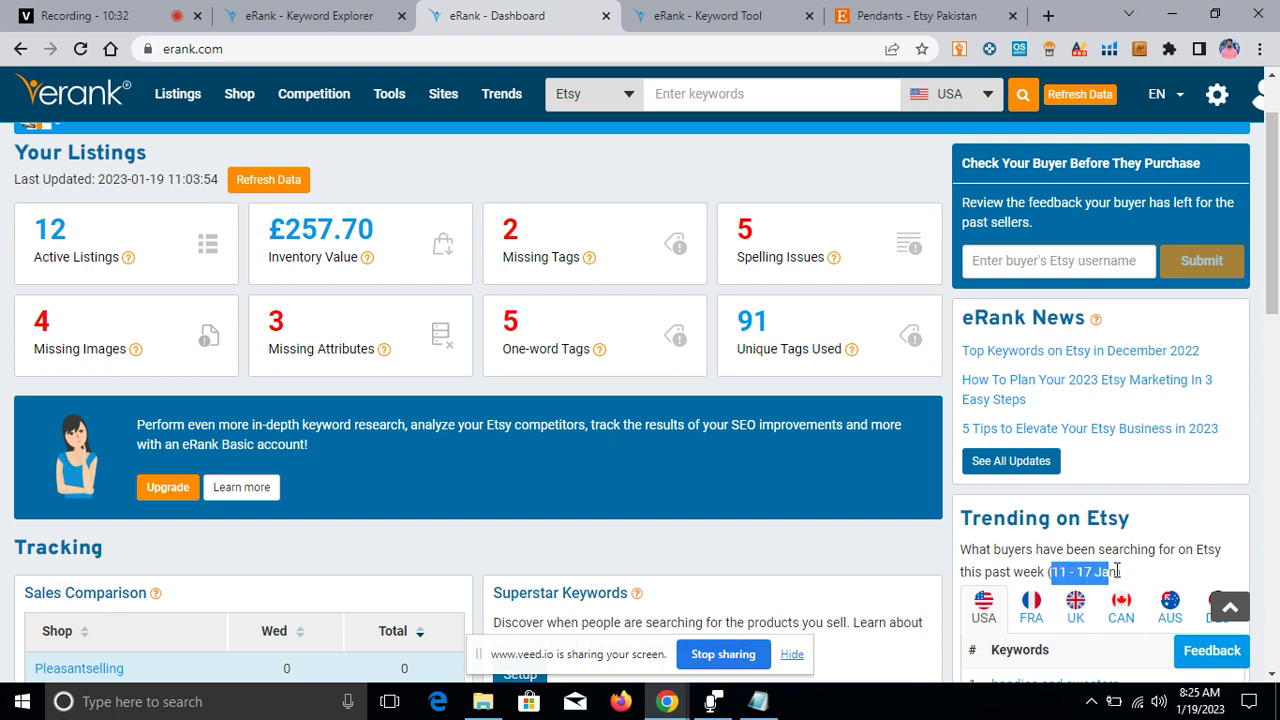
scroll(1117, 570, down, 1)
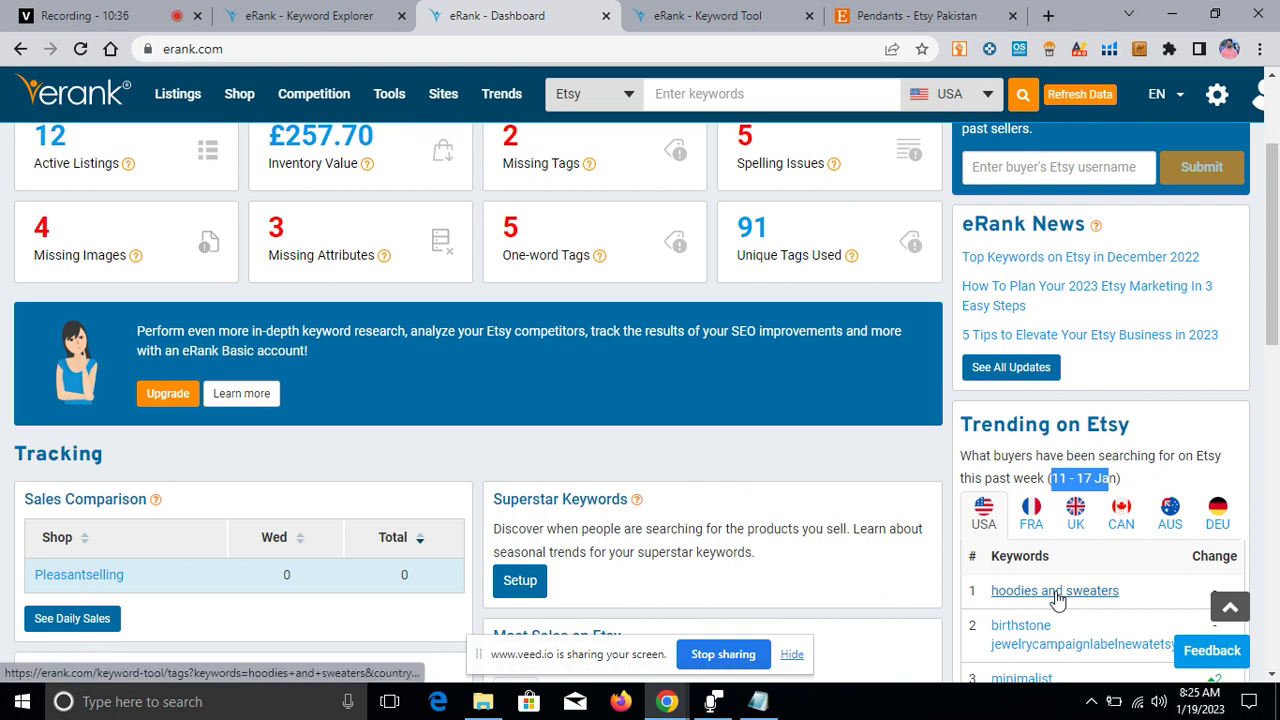
right_click(1058, 598)
click(1100, 420)
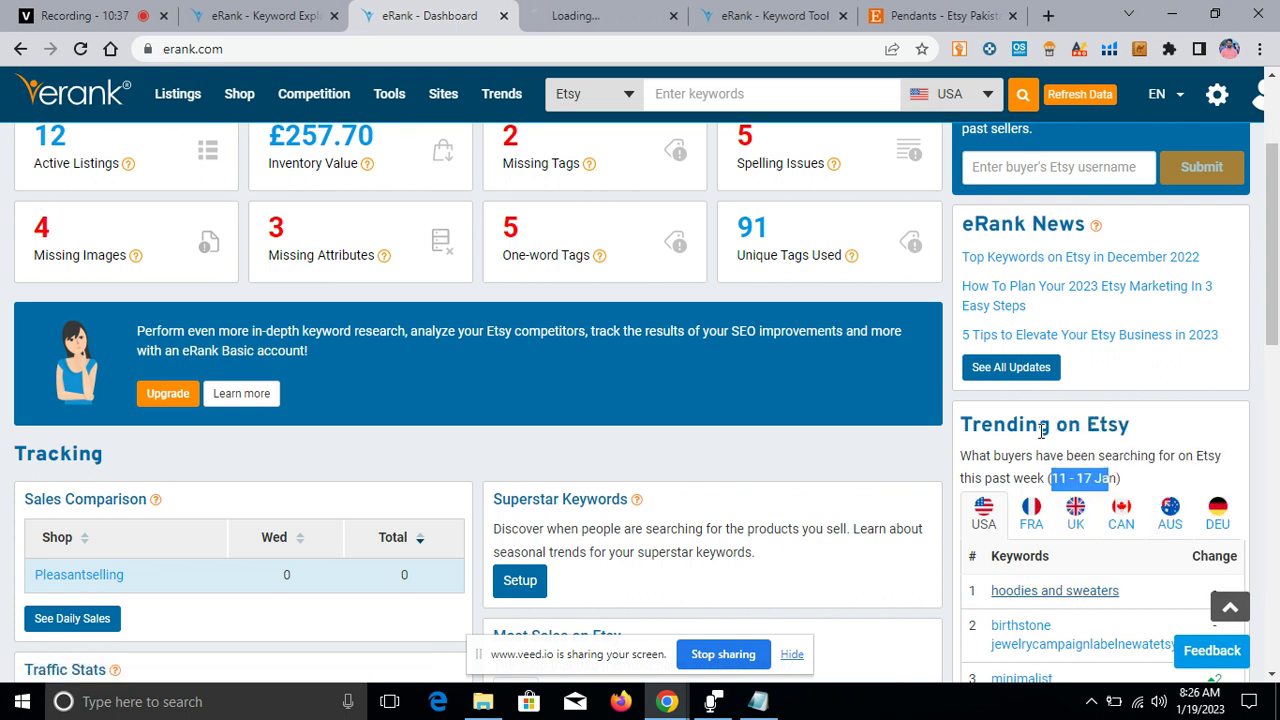
- Look over the trending keywords and Most Sales on Etsy ranking, and open the MandyLynnPlans shop analysis in a separate tab
click(902, 454)
scroll(1000, 455, down, 2)
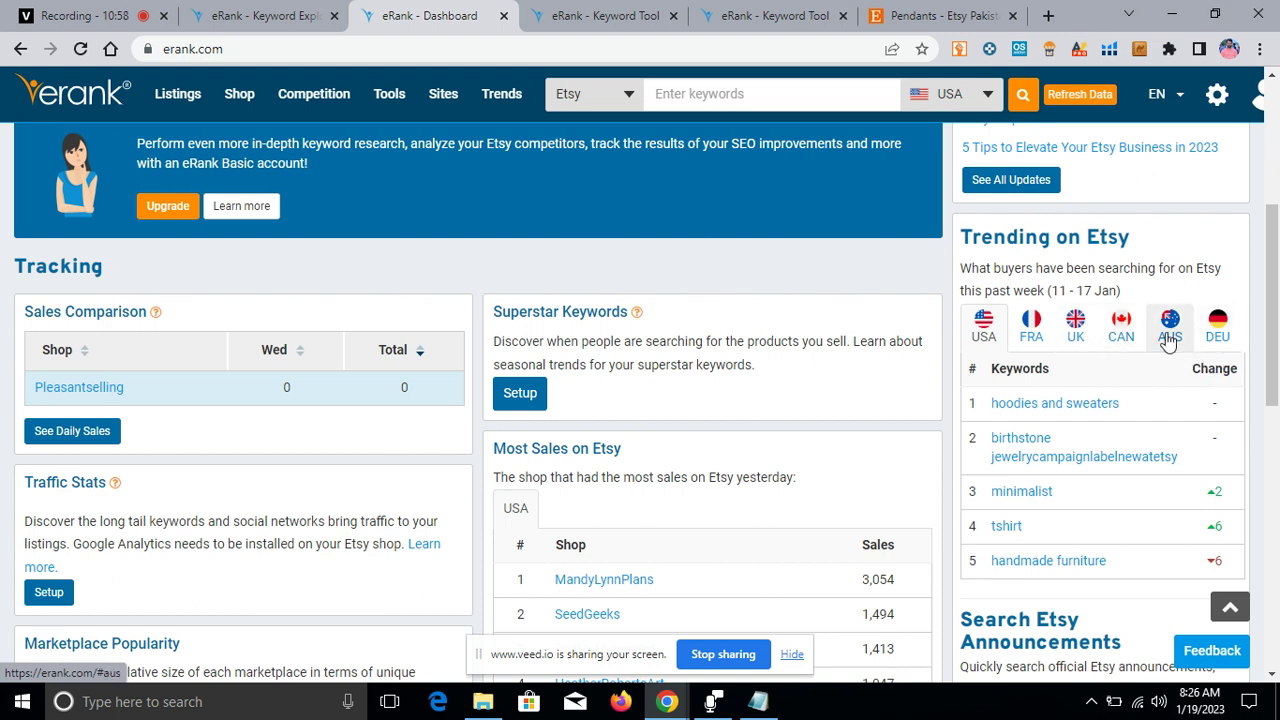
scroll(1096, 447, down, 2)
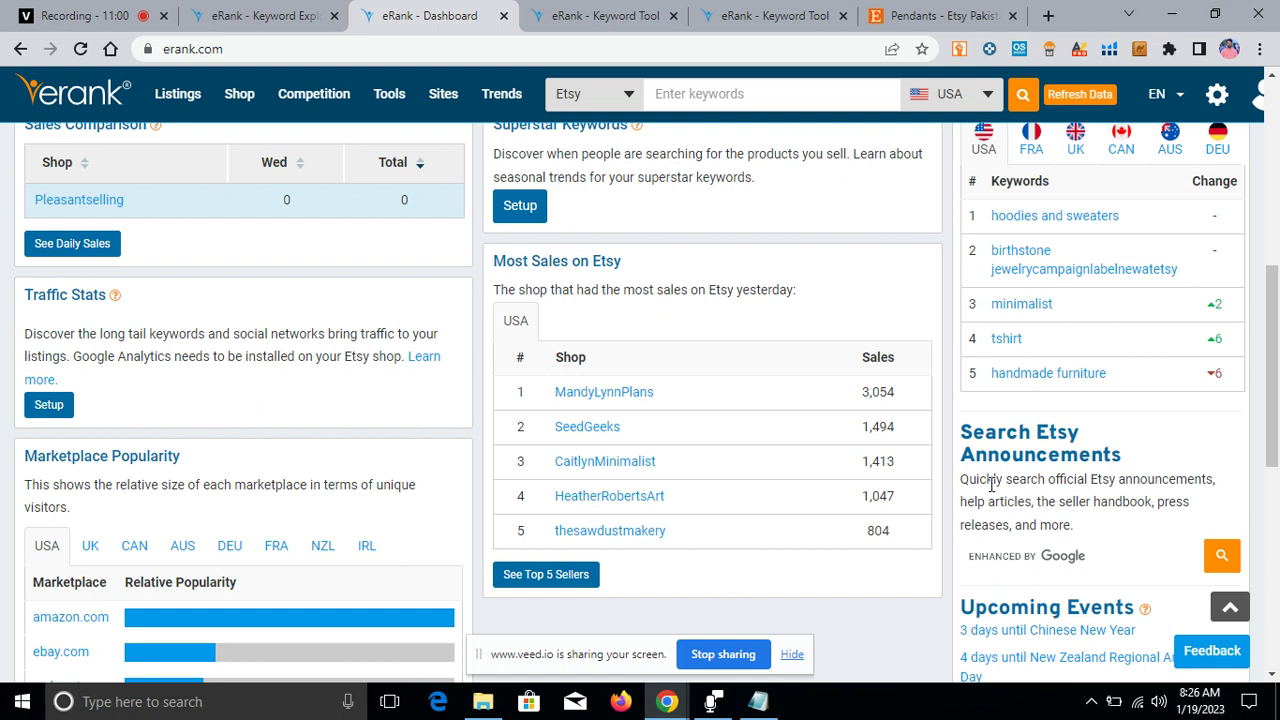
scroll(1103, 420, down, 1)
scroll(638, 525, up, 2)
drag(610, 350, 521, 350)
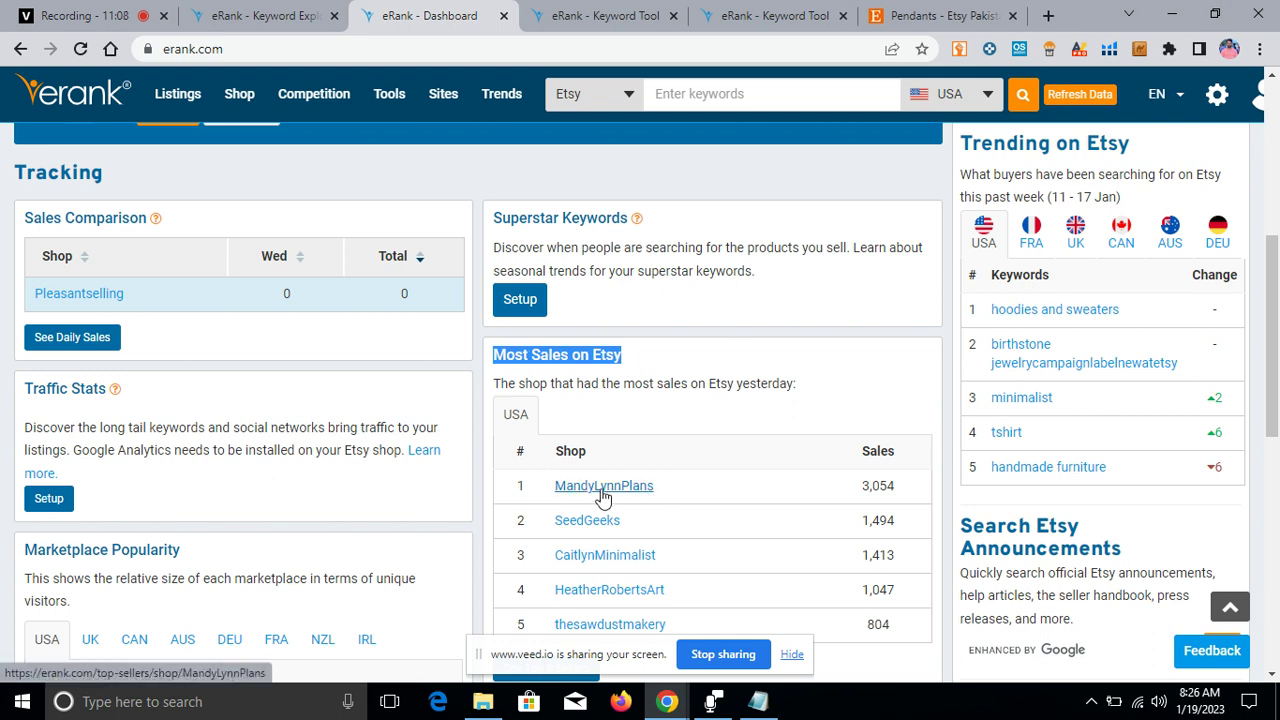
right_click(594, 492)
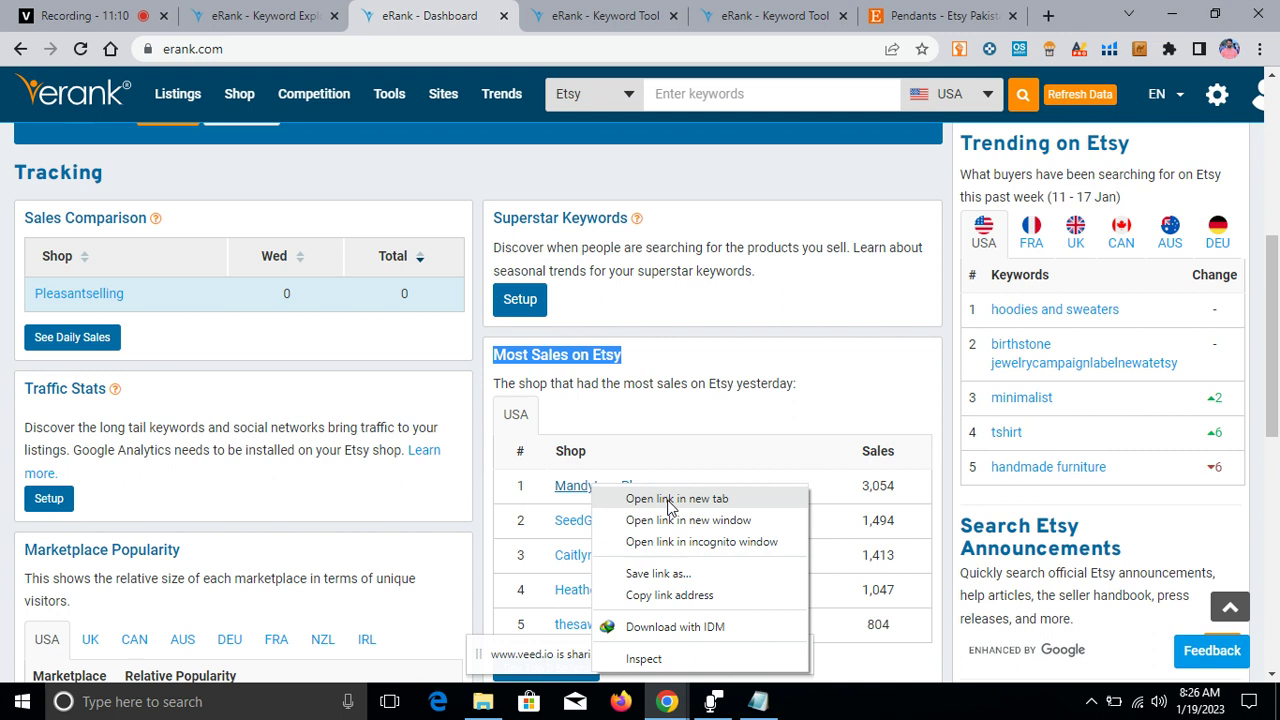
click(665, 496)
- Check the Etsy competition for "hoodies and sweaters", close that Keyword Tool page and return to the dashboard
click(522, 16)
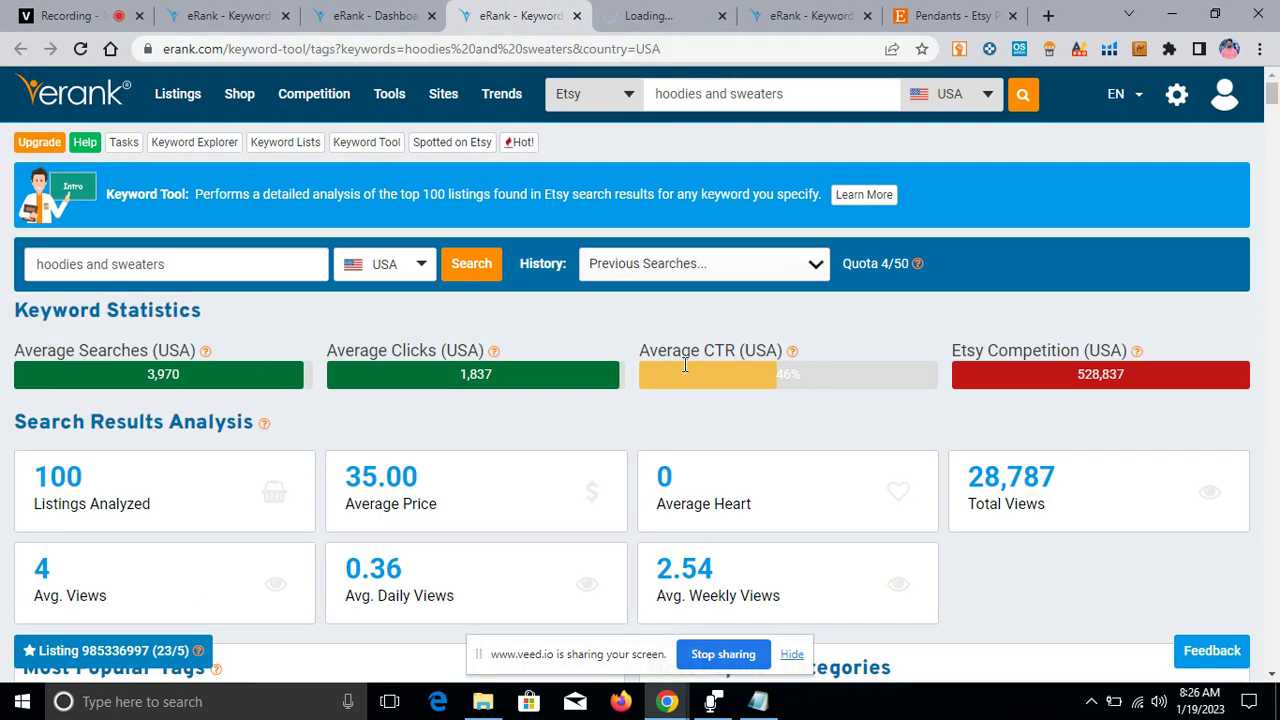
drag(1044, 376, 1128, 375)
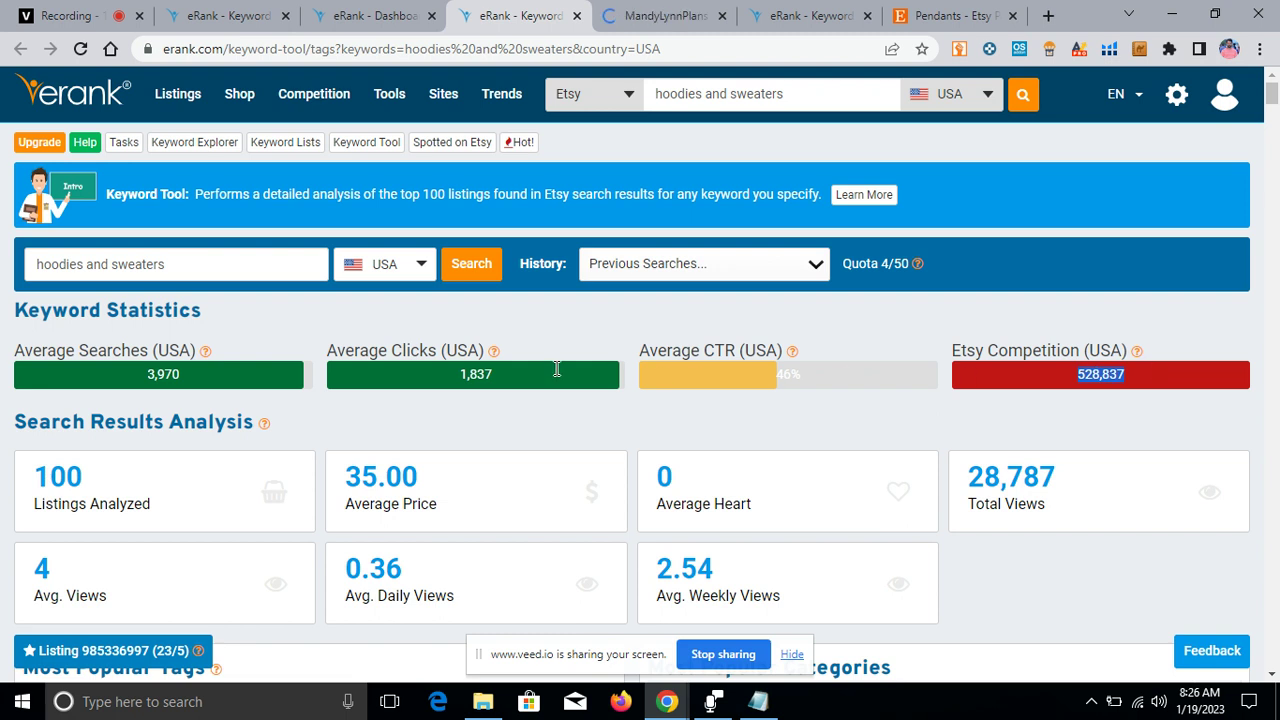
click(576, 16)
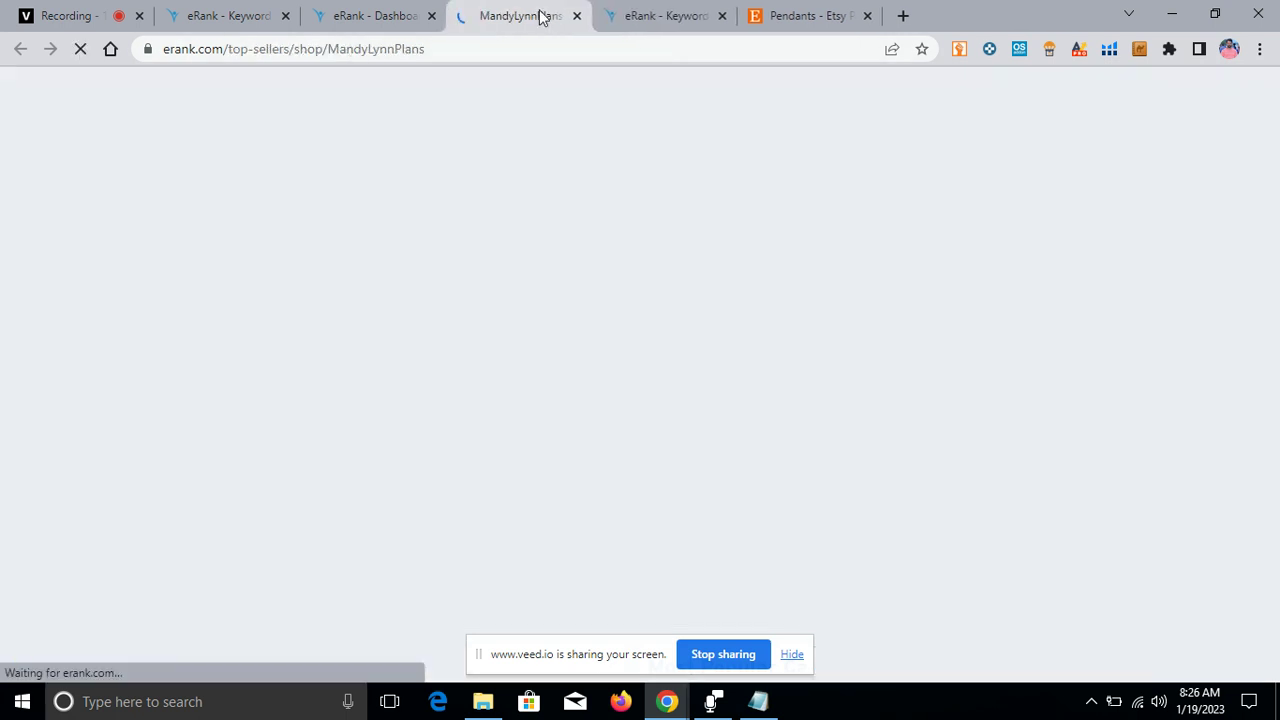
click(394, 20)
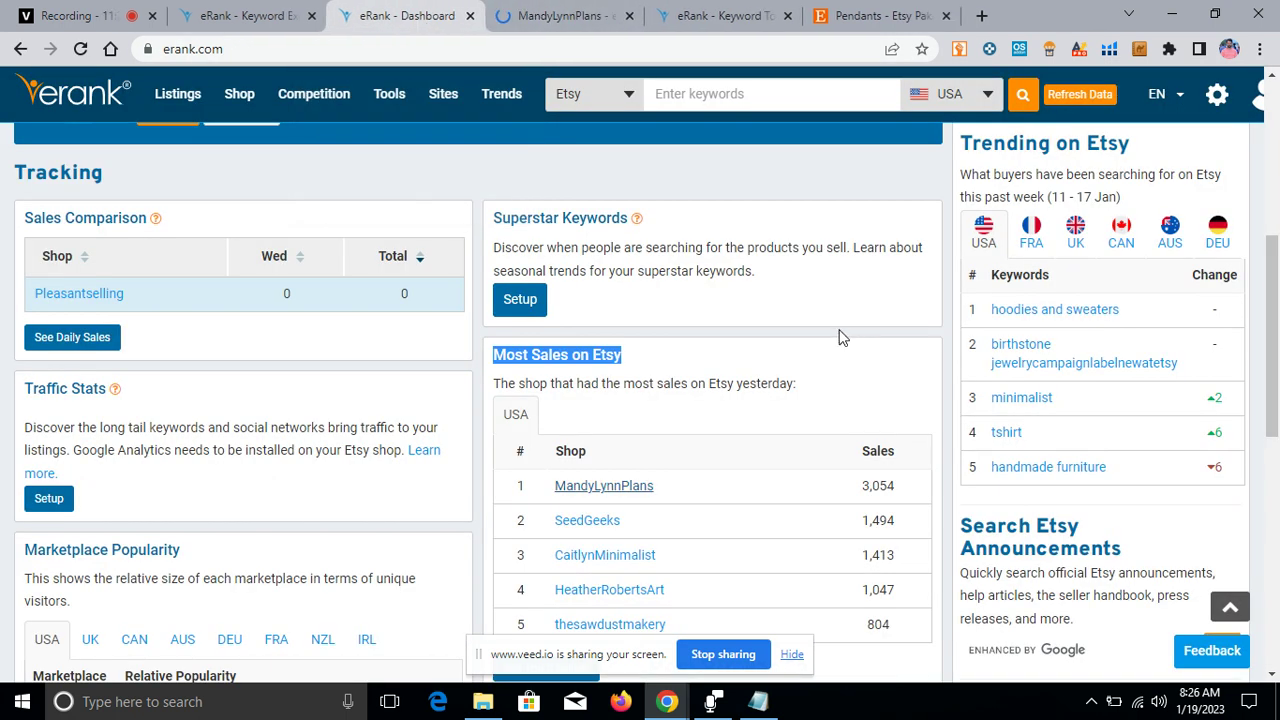
- Review the dashboard's top-selling shops, marketplace popularity and upcoming events, and return to the trending keywords
click(833, 360)
scroll(932, 409, down, 2)
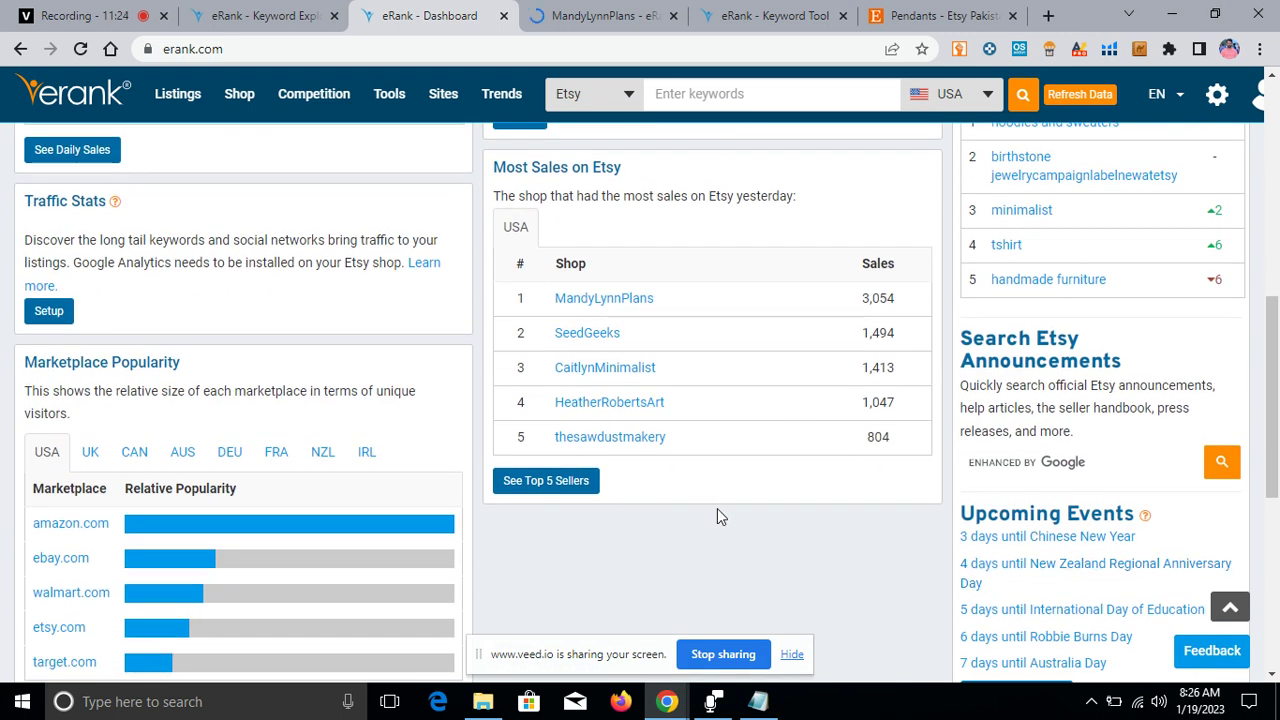
scroll(884, 392, down, 5)
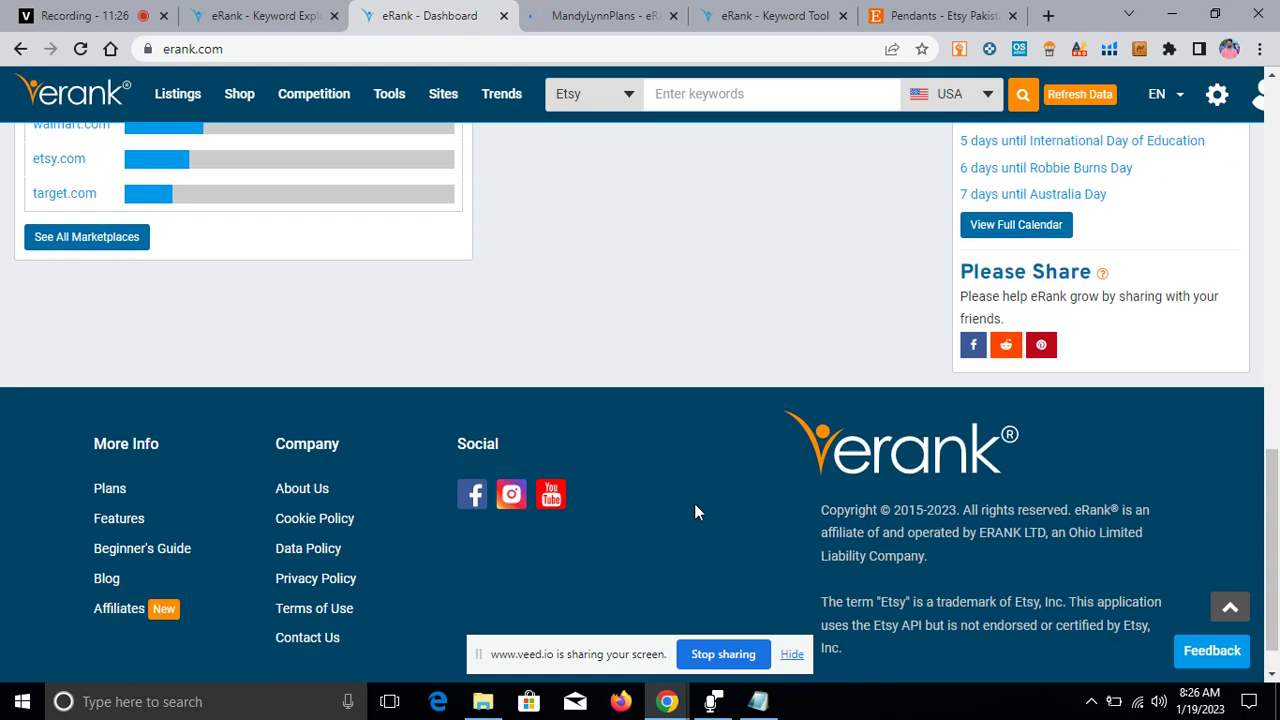
scroll(694, 503, up, 6)
scroll(696, 500, up, 5)
scroll(995, 467, down, 2)
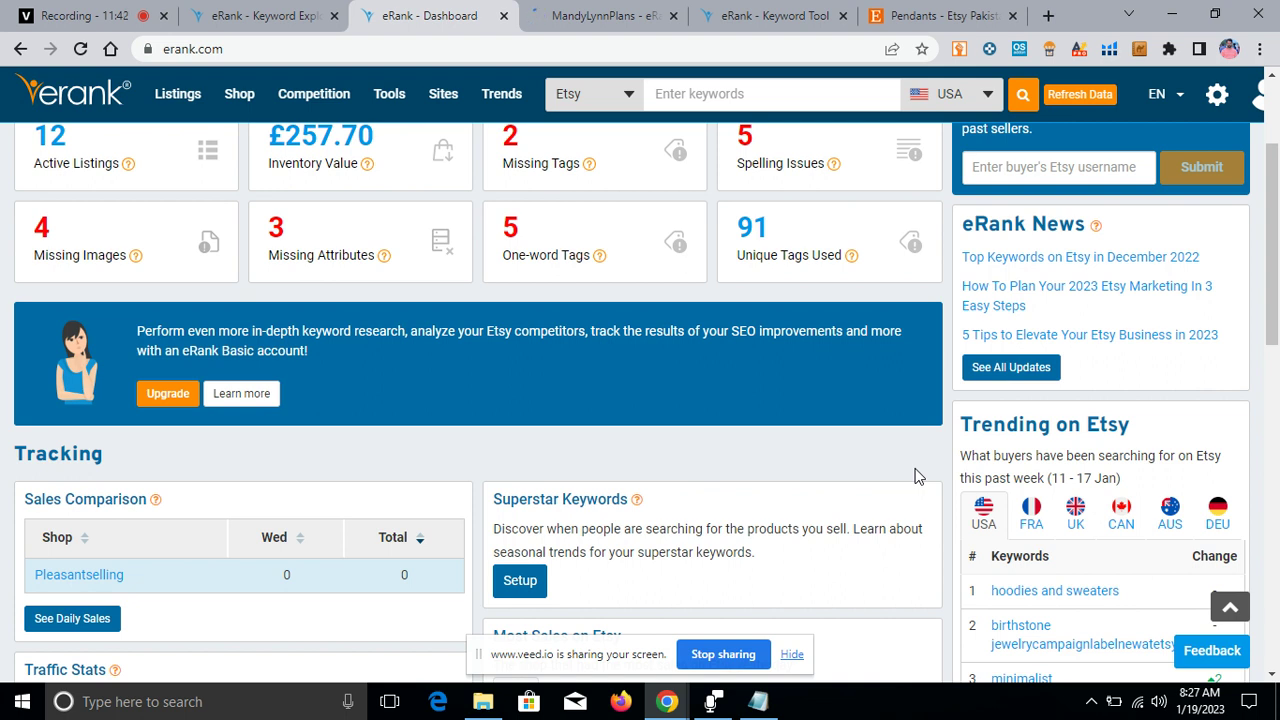
- Show the UK keywords trending on Etsy, and load the Top Sellers page in place of the dashboard
click(1075, 512)
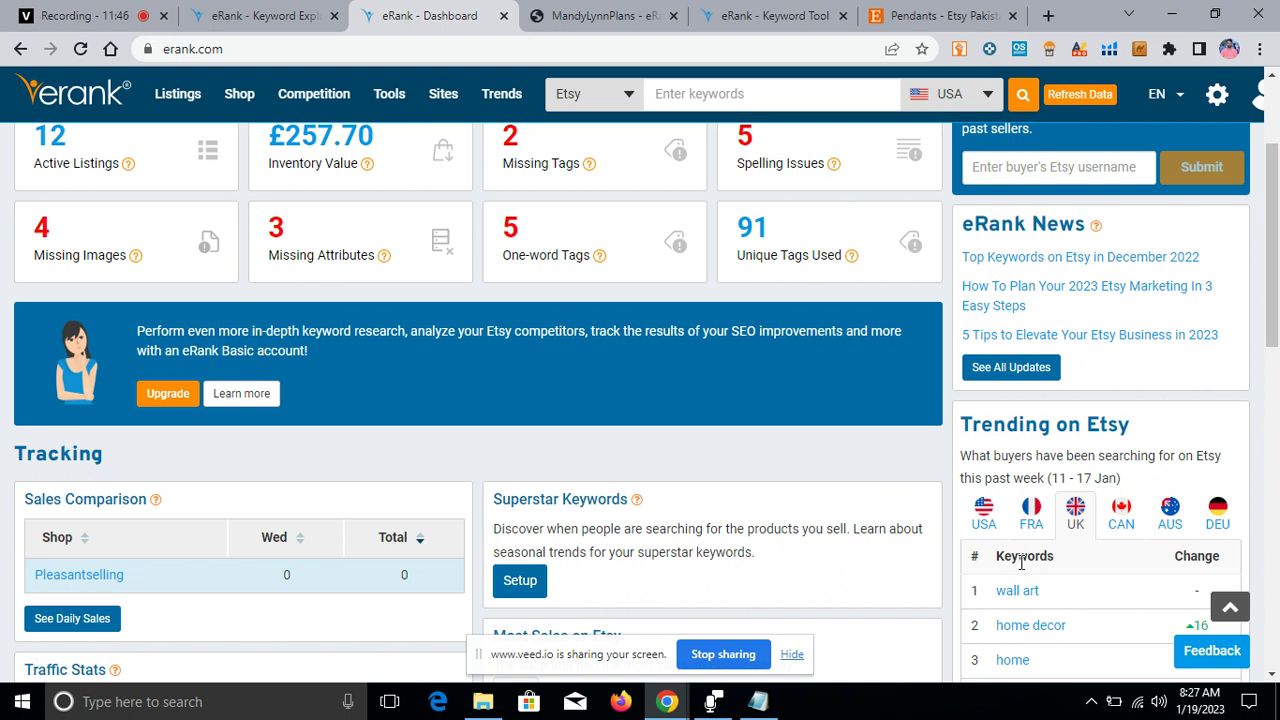
scroll(1021, 562, down, 2)
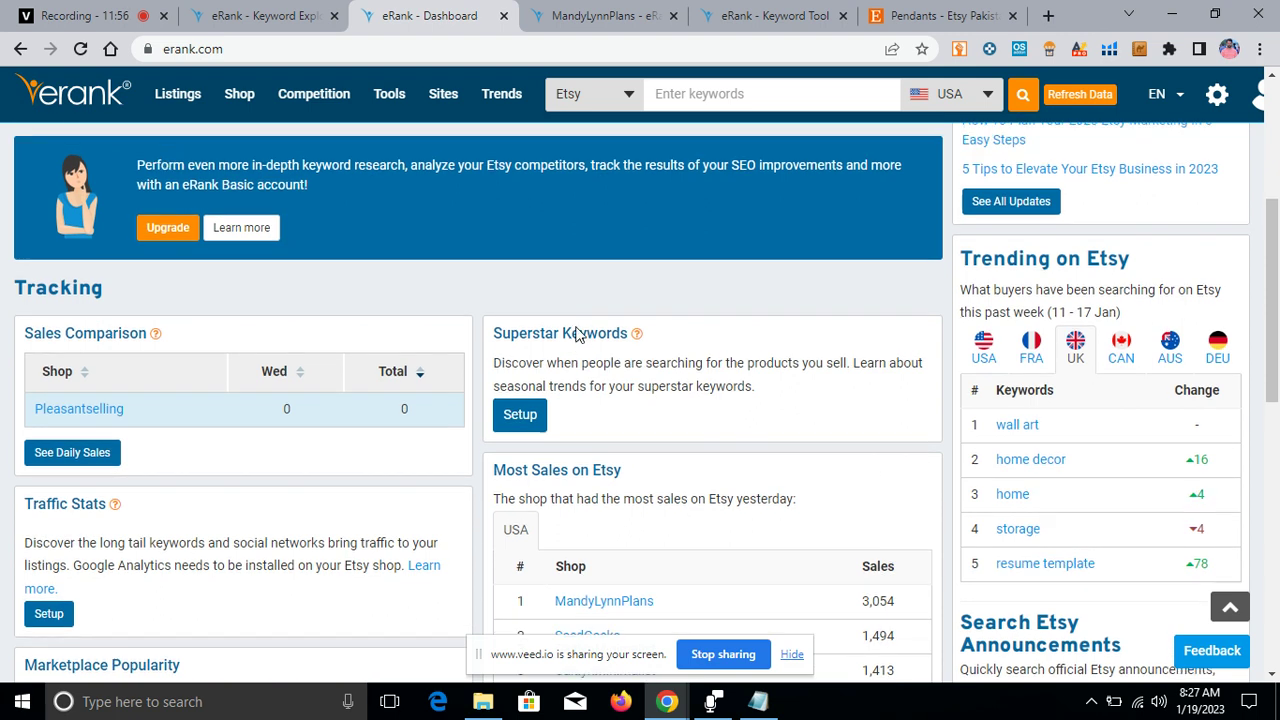
scroll(620, 331, up, 4)
mouse_move(306, 104)
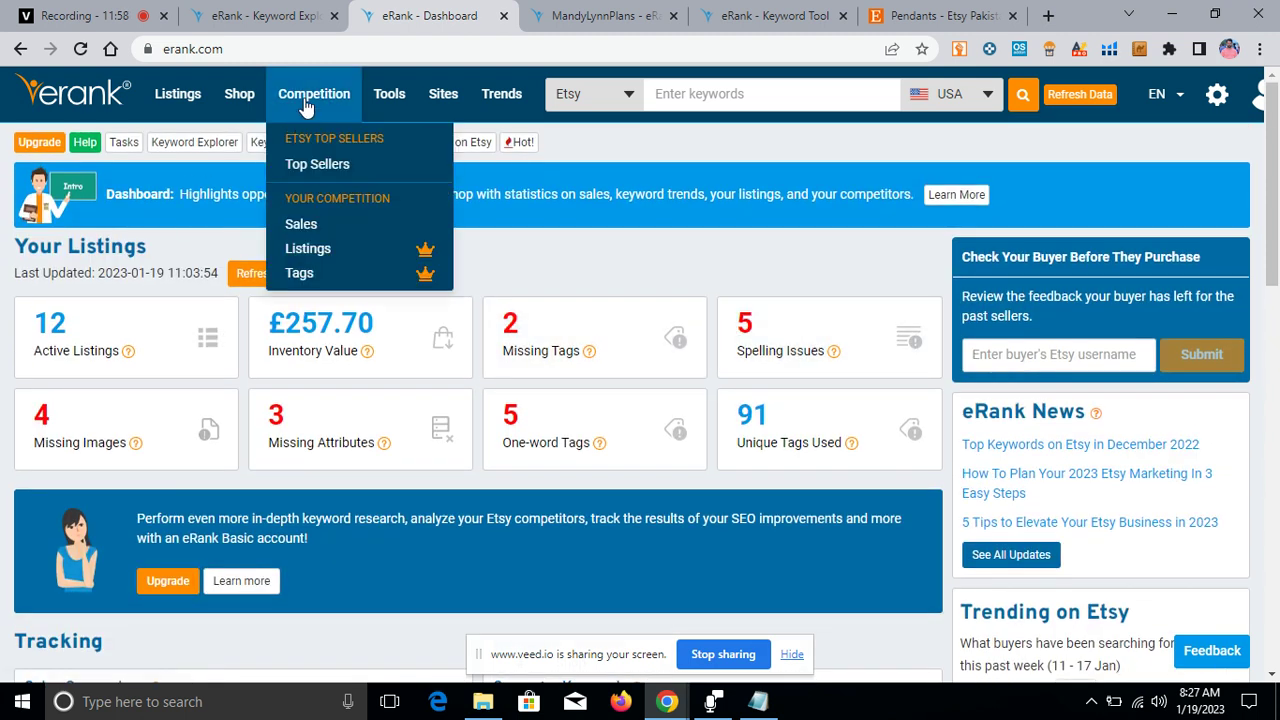
click(330, 163)
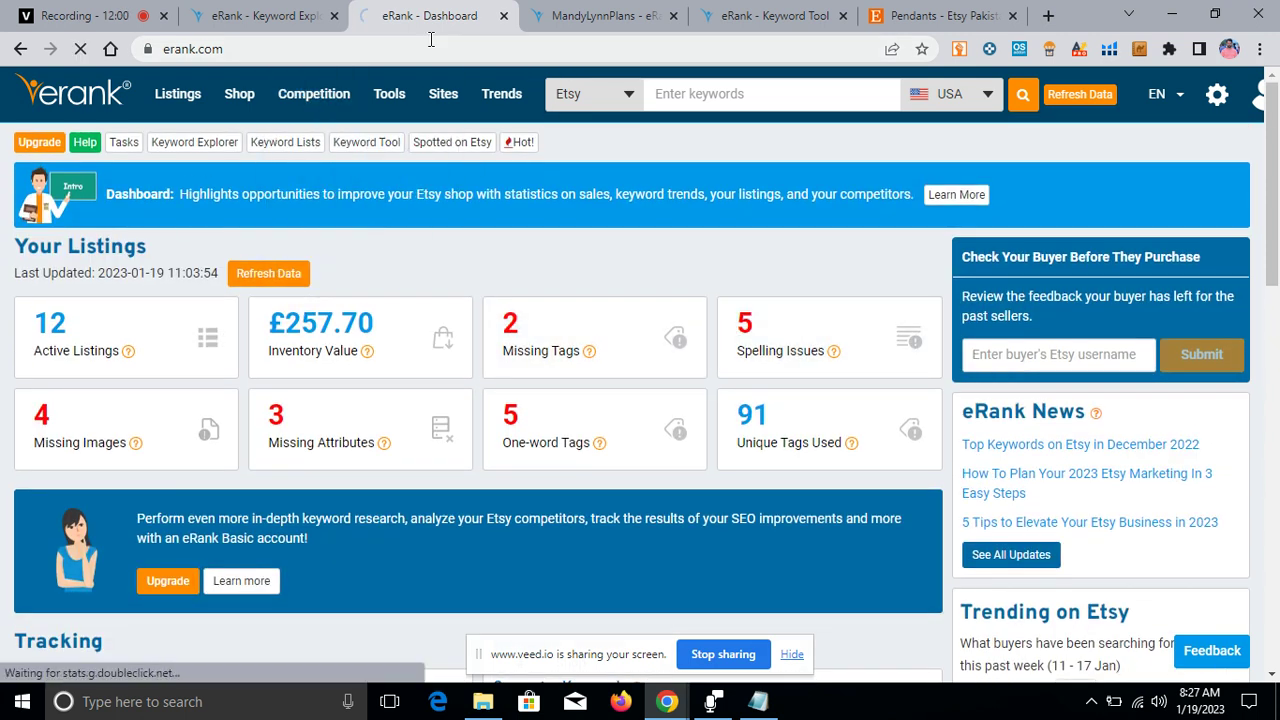
- Review eRank's sales statistics for MandyLynnPlans and open the shop's Etsy page in a separate tab
click(584, 30)
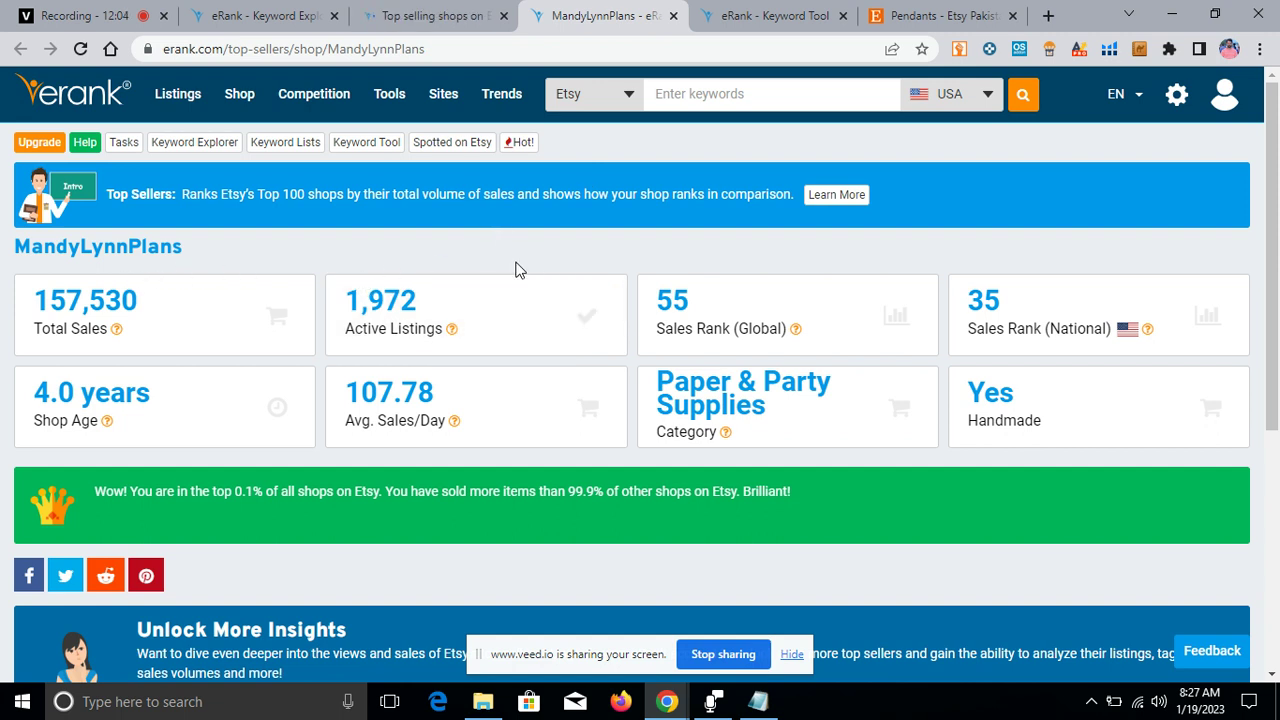
scroll(608, 258, down, 4)
scroll(610, 268, up, 5)
right_click(112, 251)
click(185, 265)
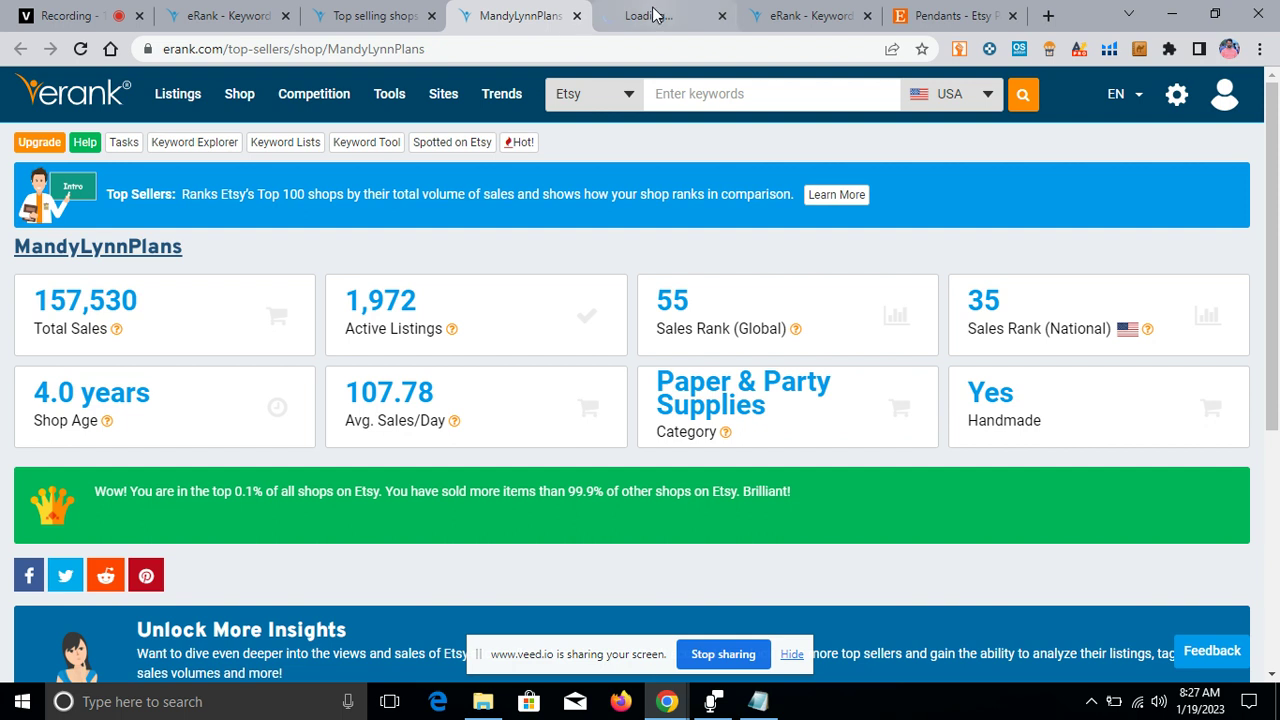
- Close the "personalized gift" Keyword Tool page and bring up the MandyLynnPlans shop page on Etsy
click(655, 16)
click(788, 15)
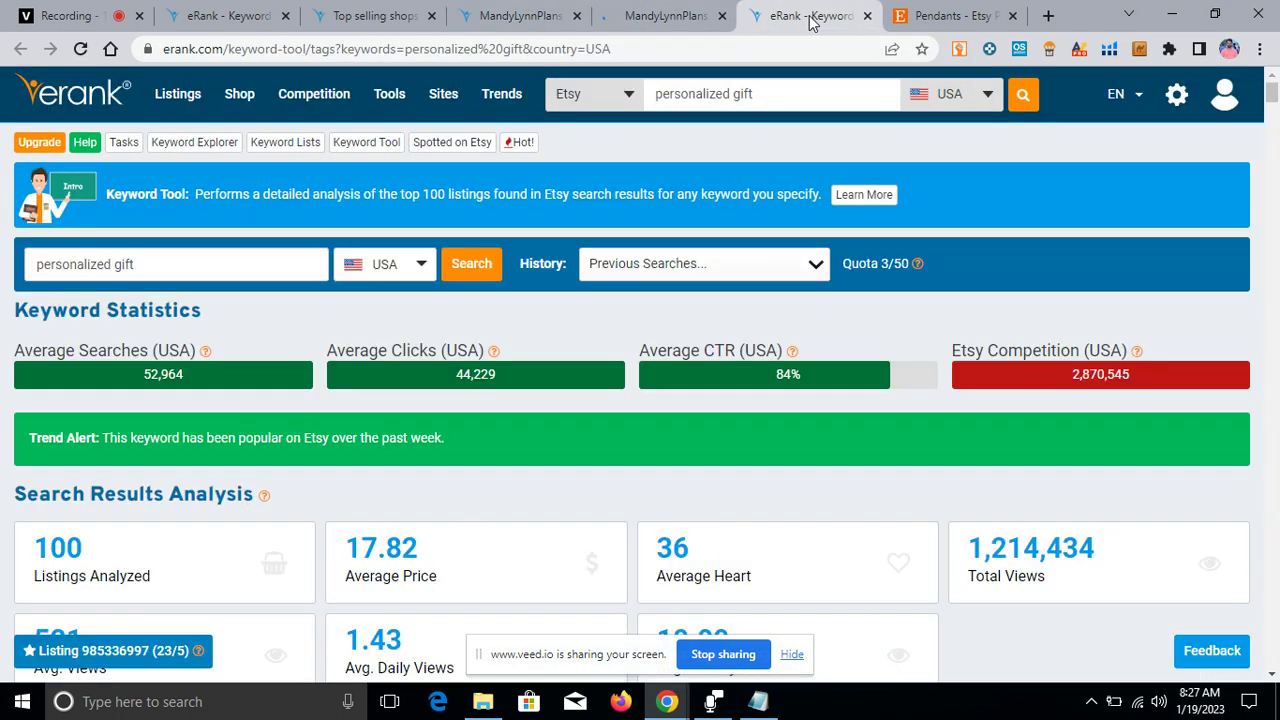
click(867, 16)
click(650, 16)
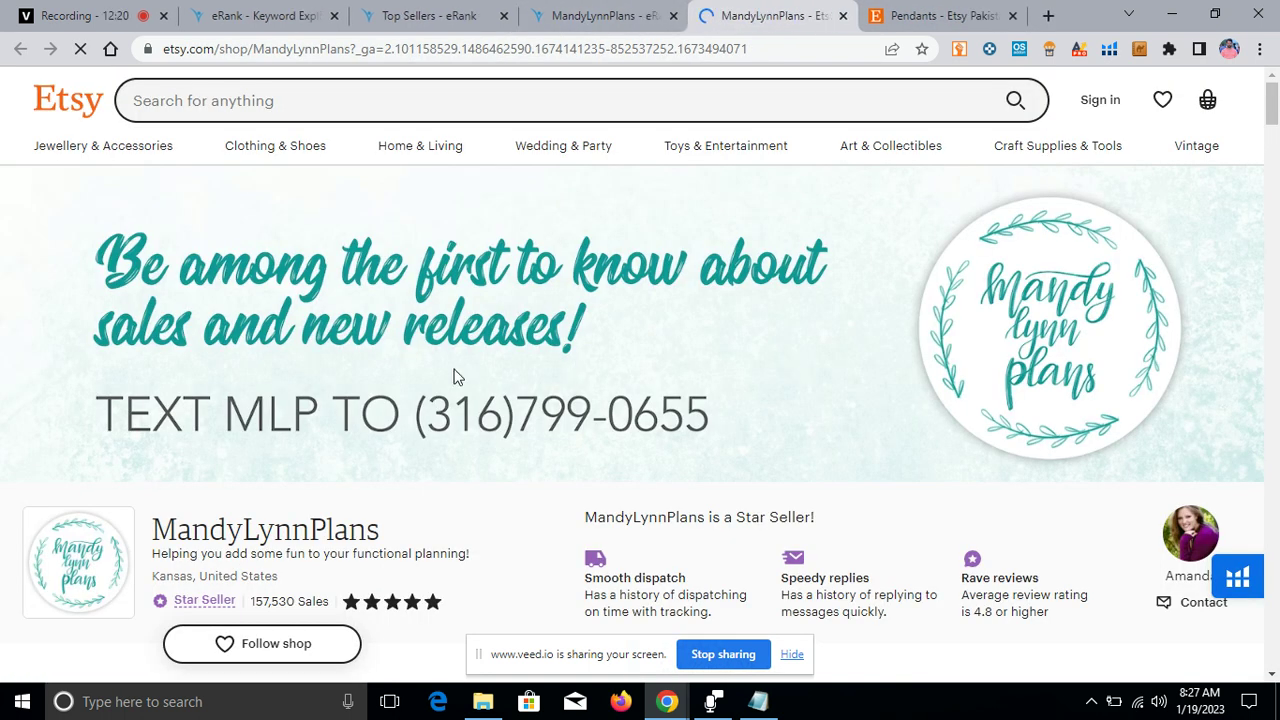
- Look over the MandyLynnPlans shop header, announcement and featured items on Etsy
scroll(728, 345, down, 2)
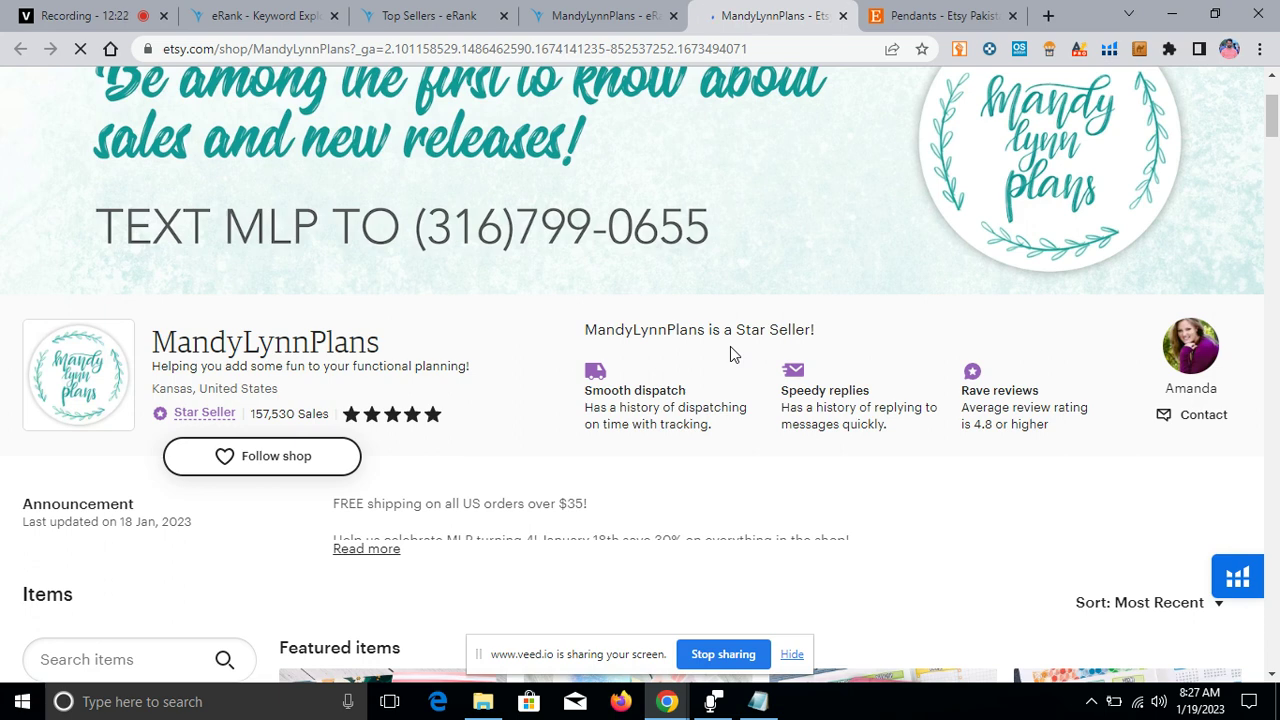
drag(150, 340, 407, 350)
scroll(653, 338, down, 7)
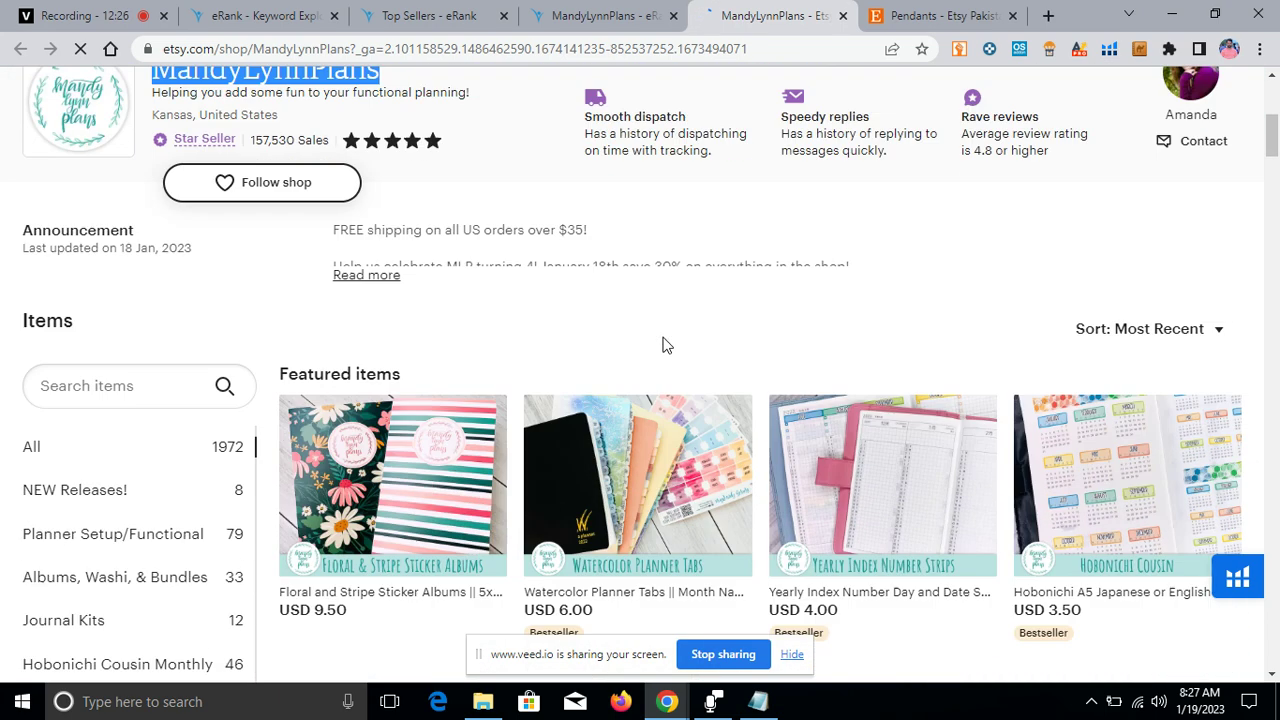
scroll(663, 337, up, 2)
scroll(665, 340, up, 4)
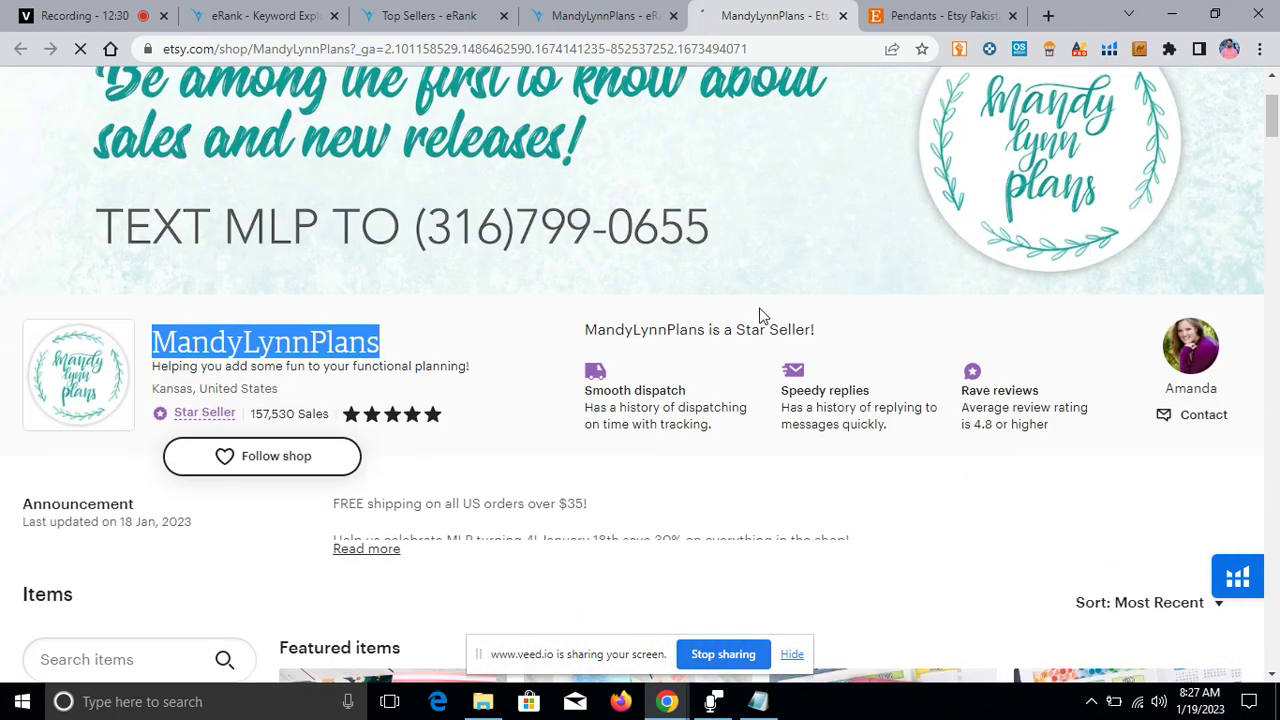
- Compare eRank's statistics for MandyLynnPlans with the details on its Etsy shop page
click(590, 15)
click(748, 17)
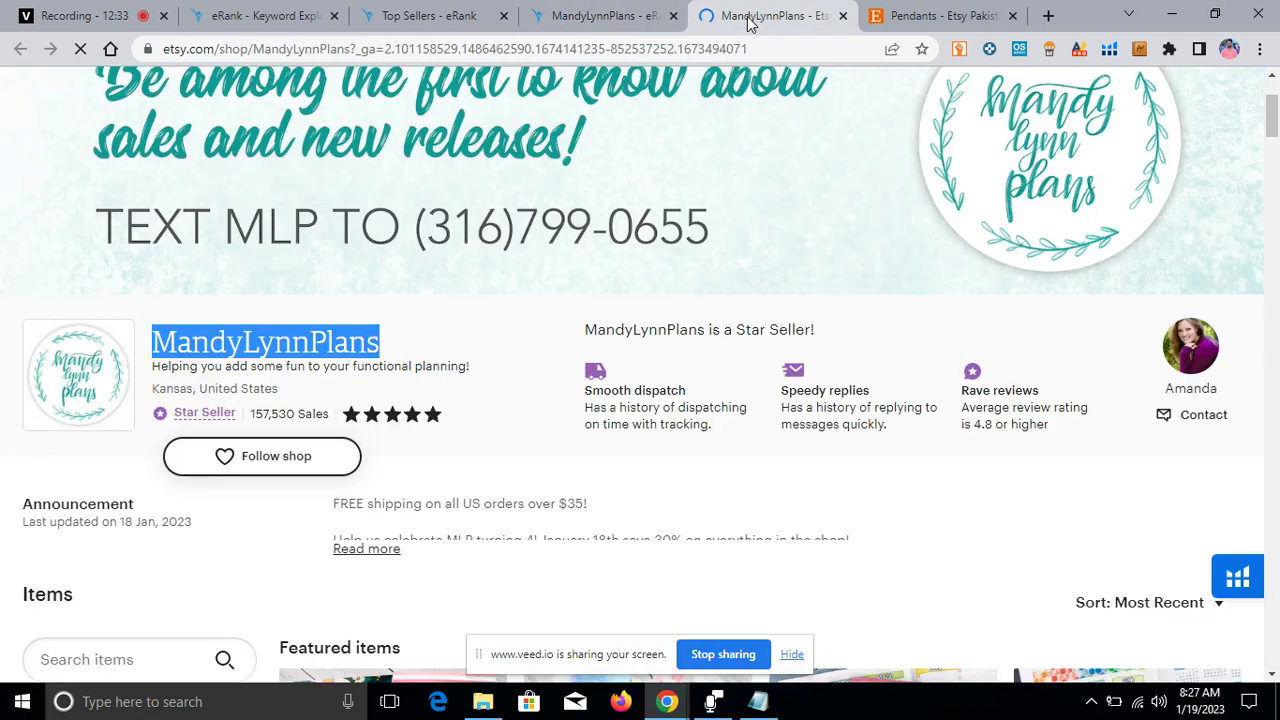
click(645, 17)
click(740, 17)
click(630, 20)
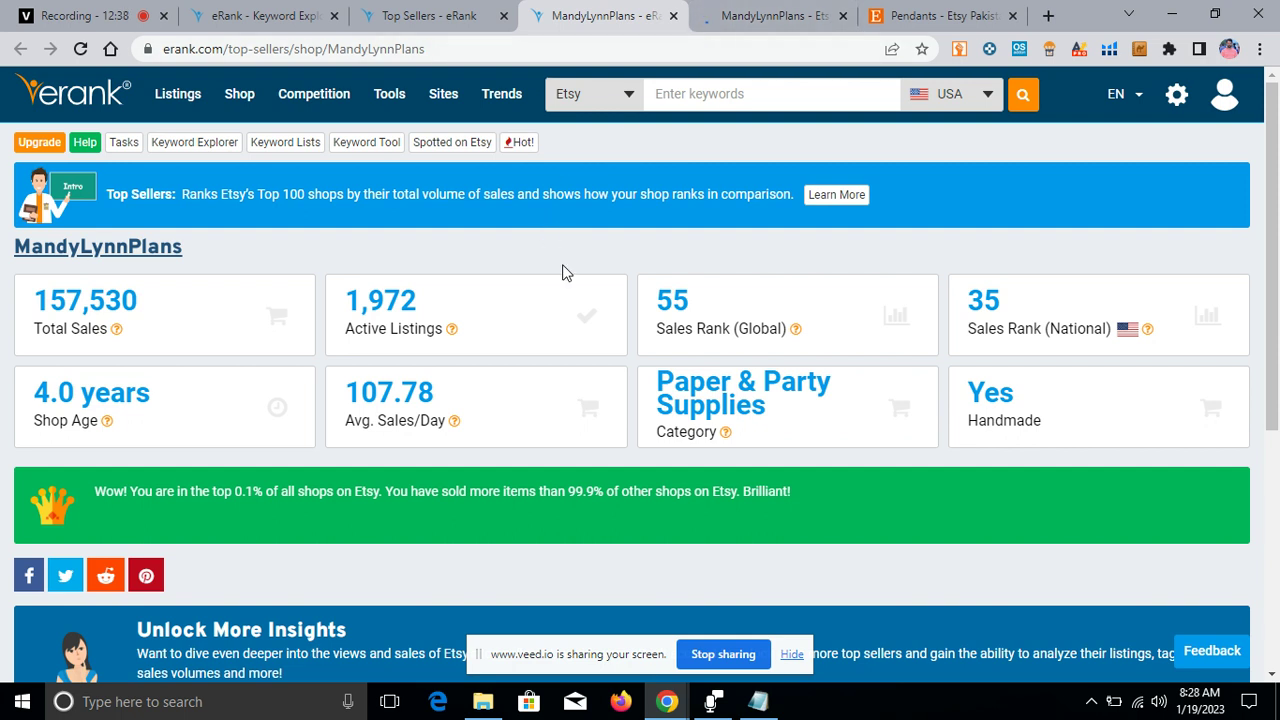
click(773, 14)
- Browse the MandyLynnPlans item listings through to the page numbers and return to the start of All Items
scroll(822, 385, down, 10)
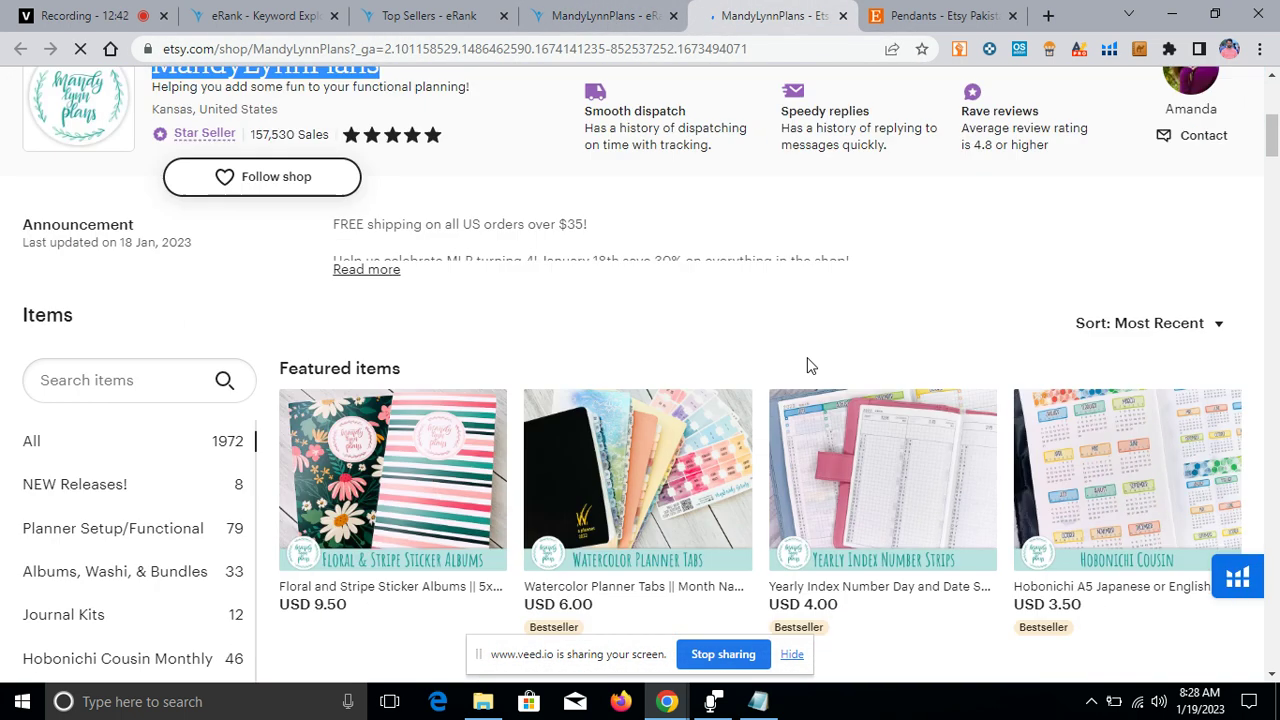
scroll(790, 345, down, 7)
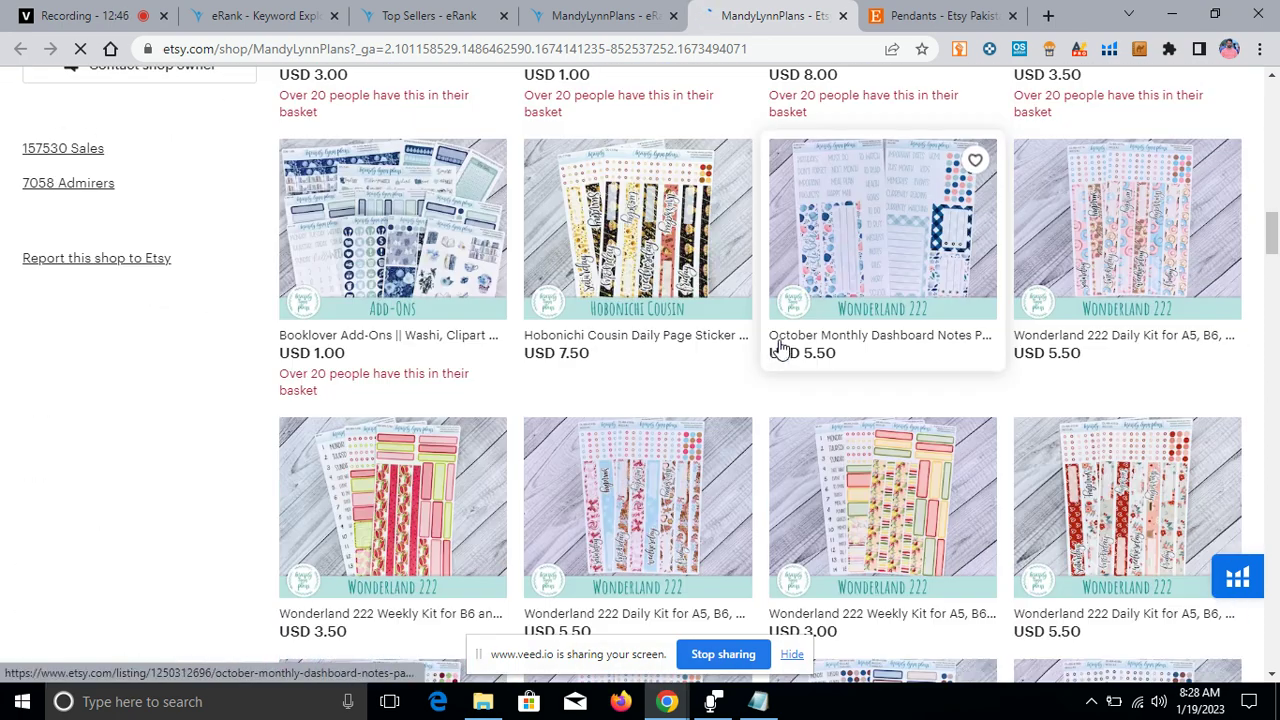
scroll(790, 350, down, 8)
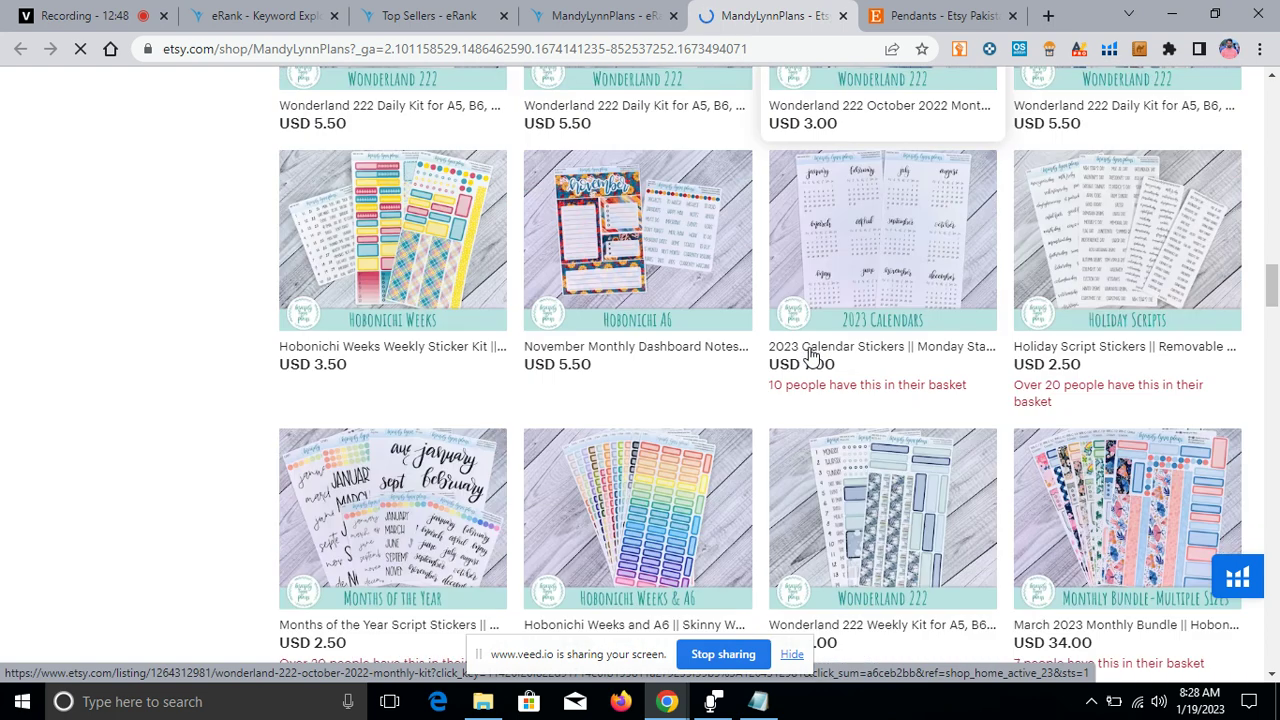
scroll(695, 288, down, 4)
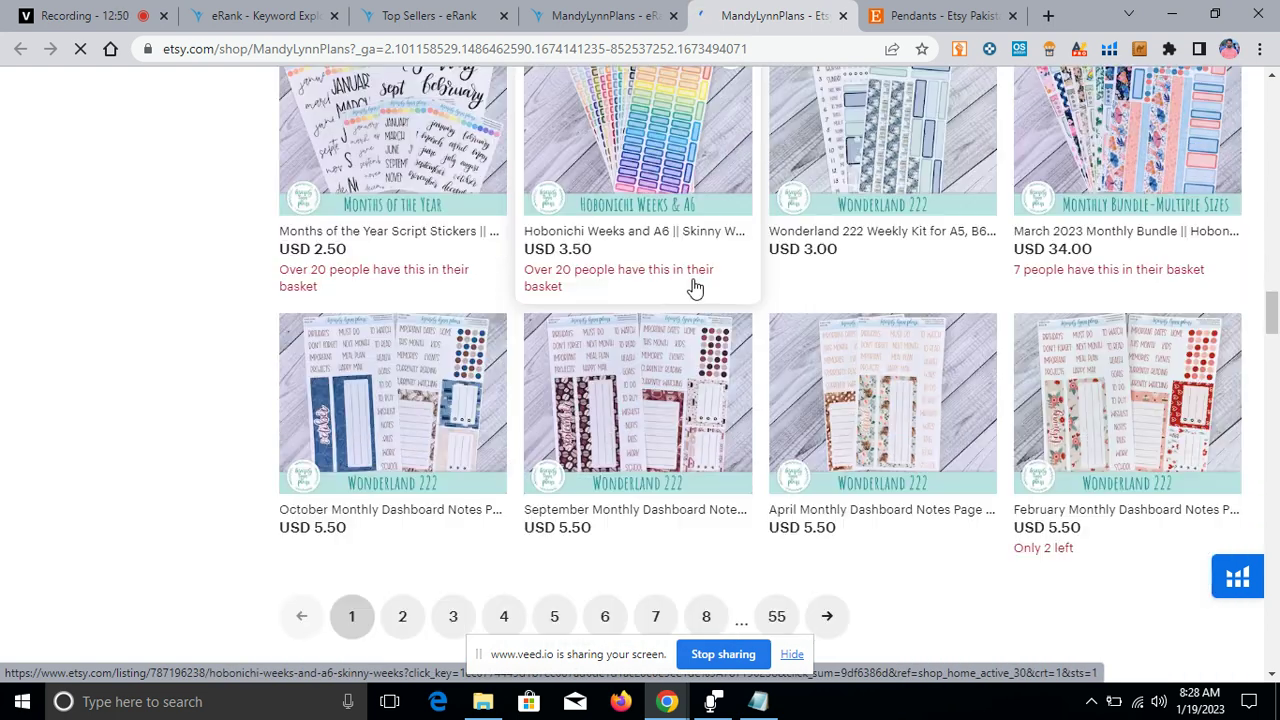
scroll(695, 288, down, 4)
scroll(706, 303, up, 6)
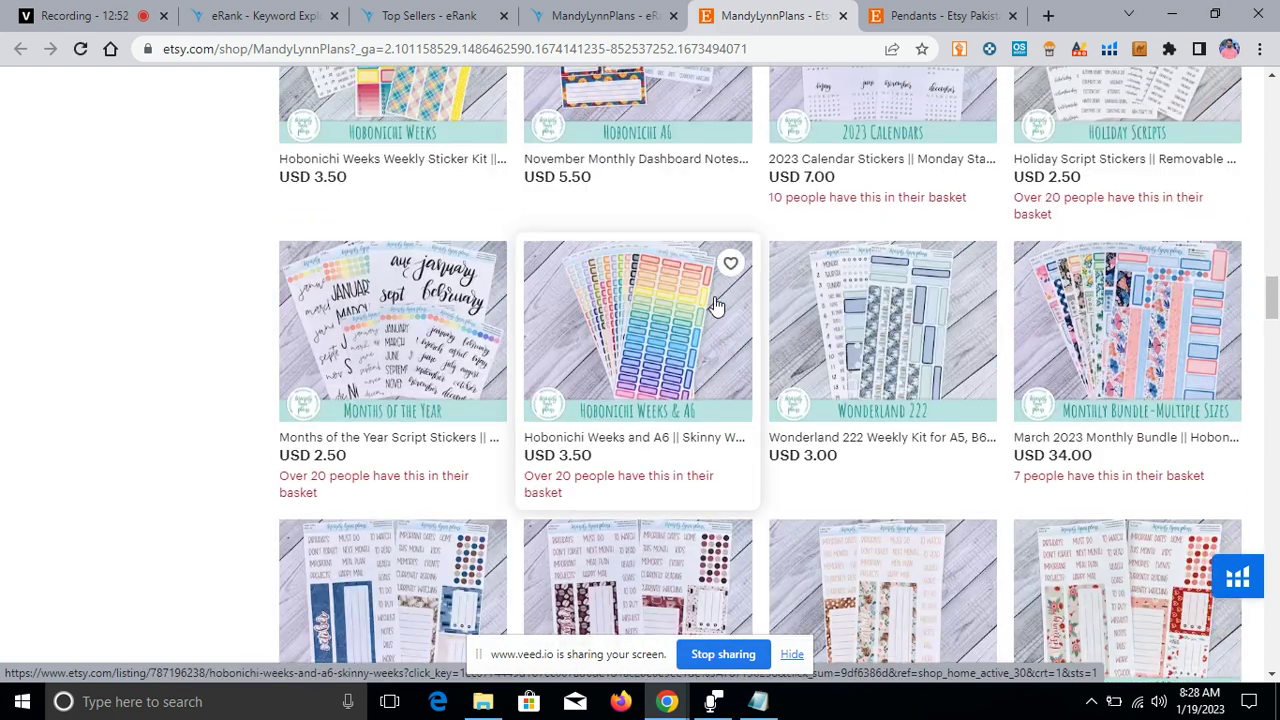
scroll(710, 298, up, 20)
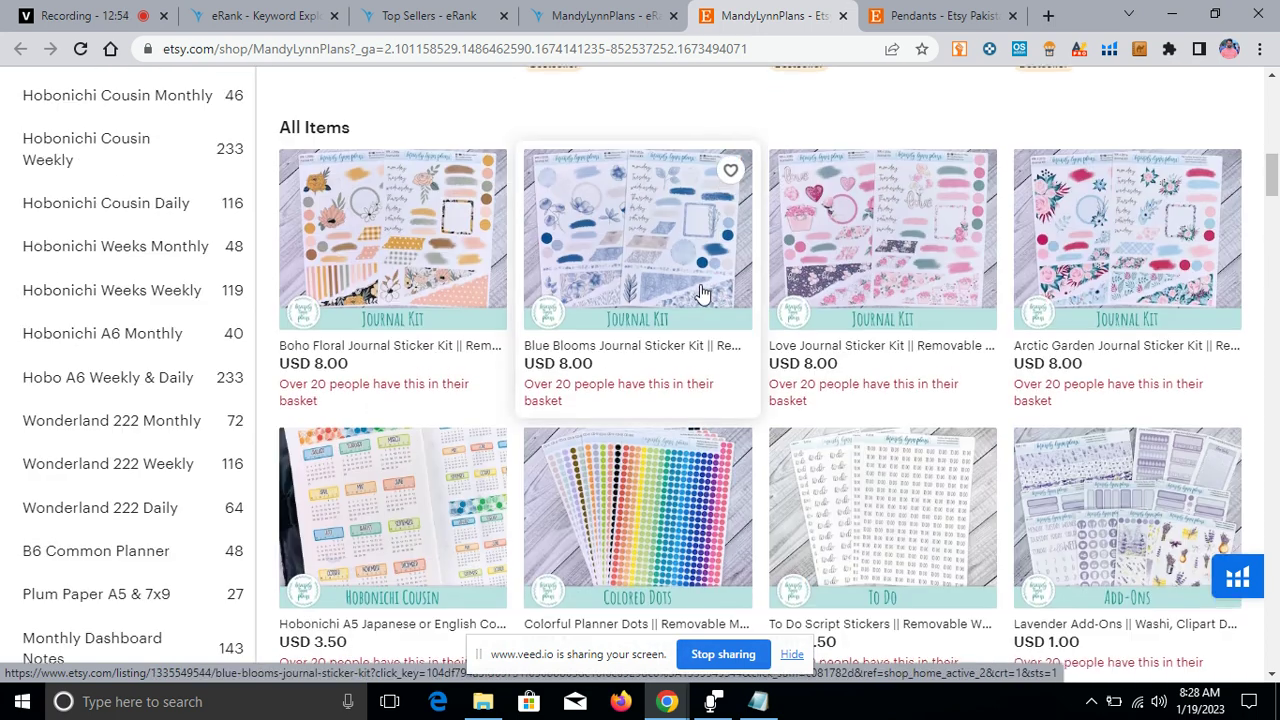
- Check the total sales figure in the MandyLynnPlans shop header on Etsy
scroll(700, 290, up, 8)
click(248, 228)
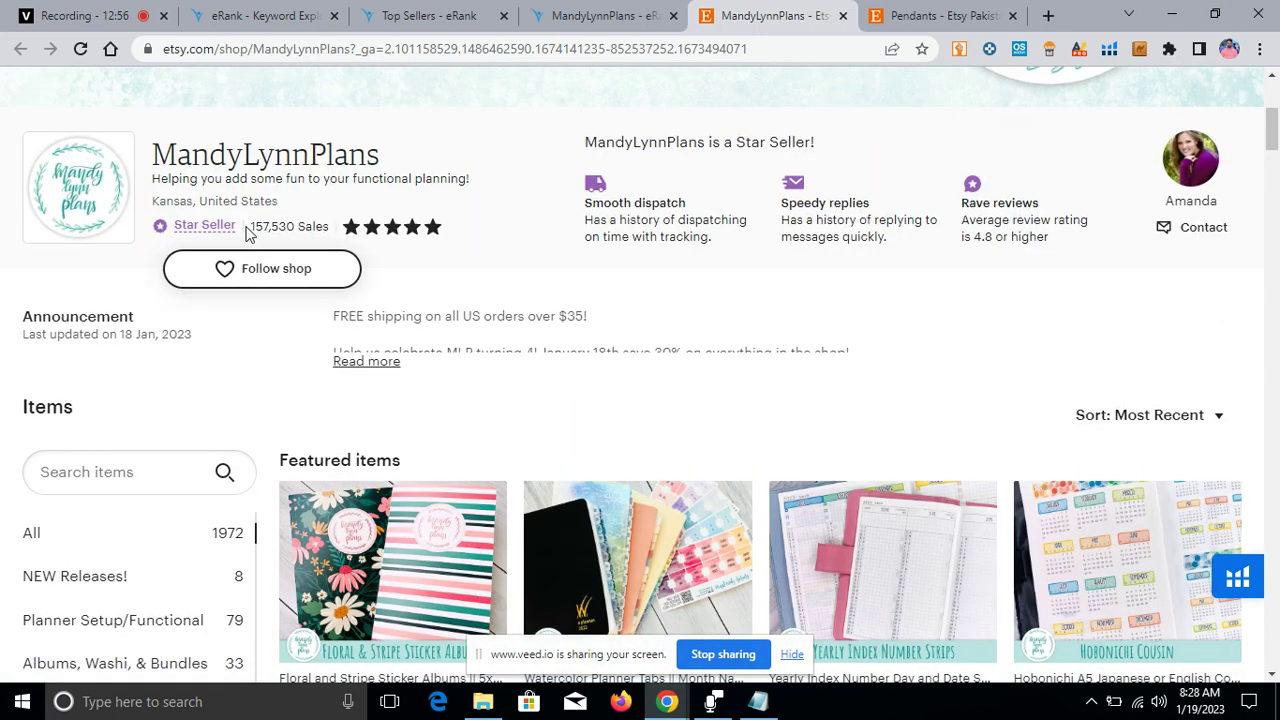
drag(248, 228, 308, 227)
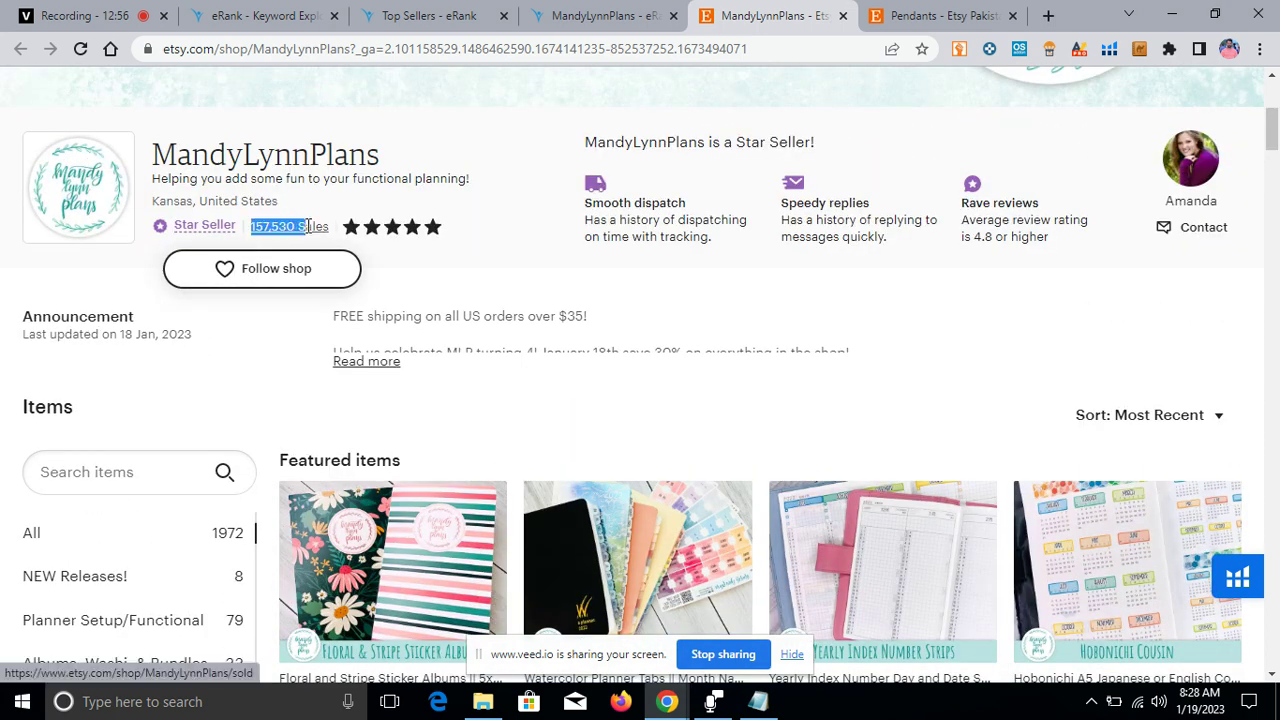
click(645, 287)
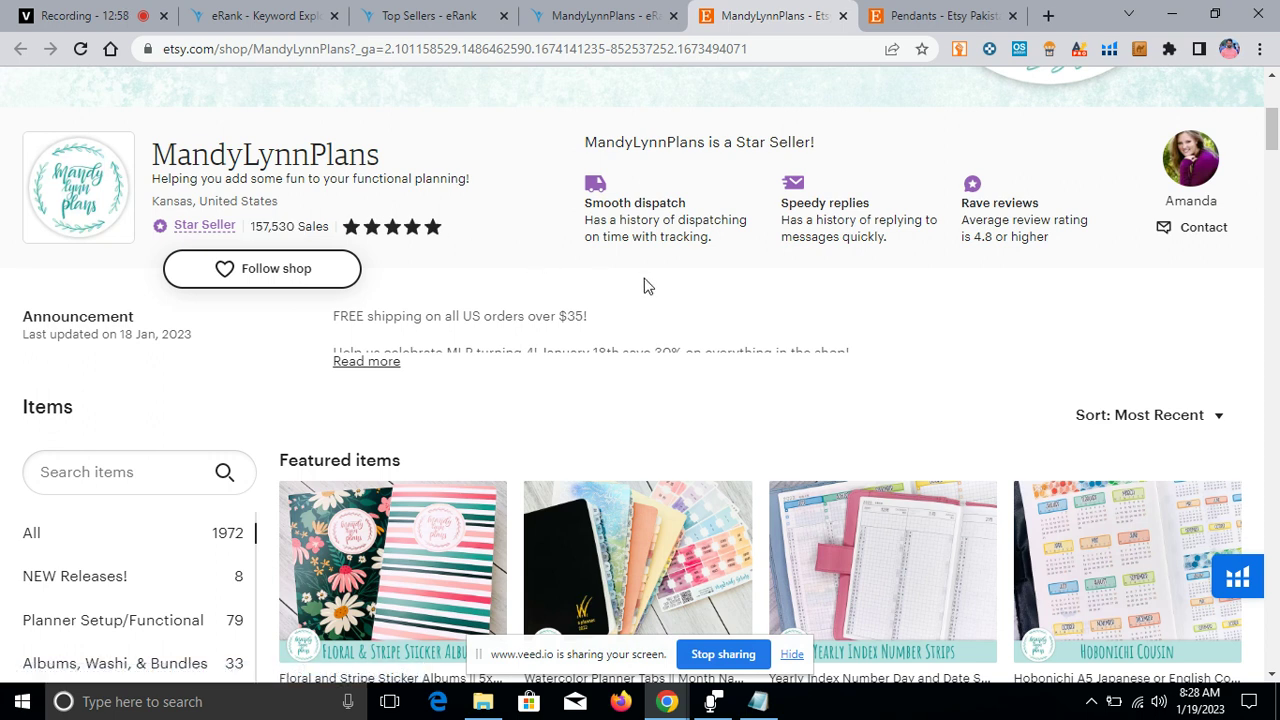
- Open eRank's Hot trending keywords page in place of the MandyLynnPlans statistics, and close the MandyLynnPlans shop page on Etsy
click(605, 16)
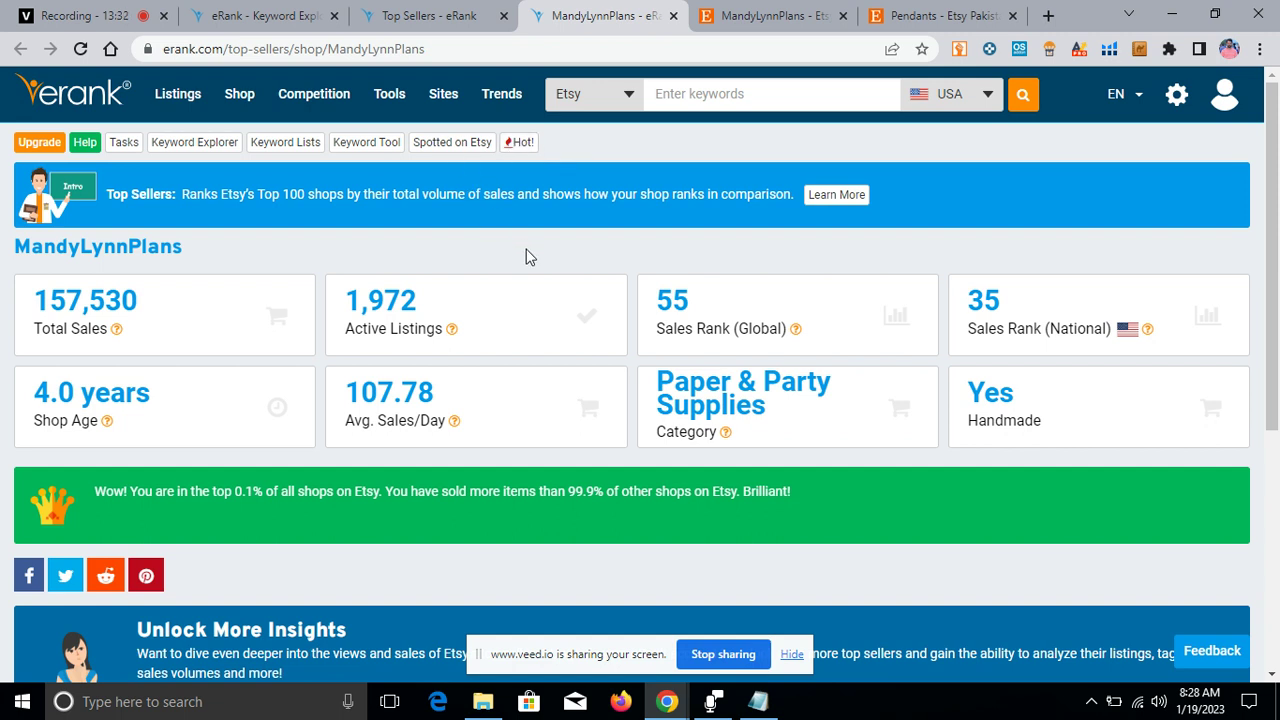
click(520, 146)
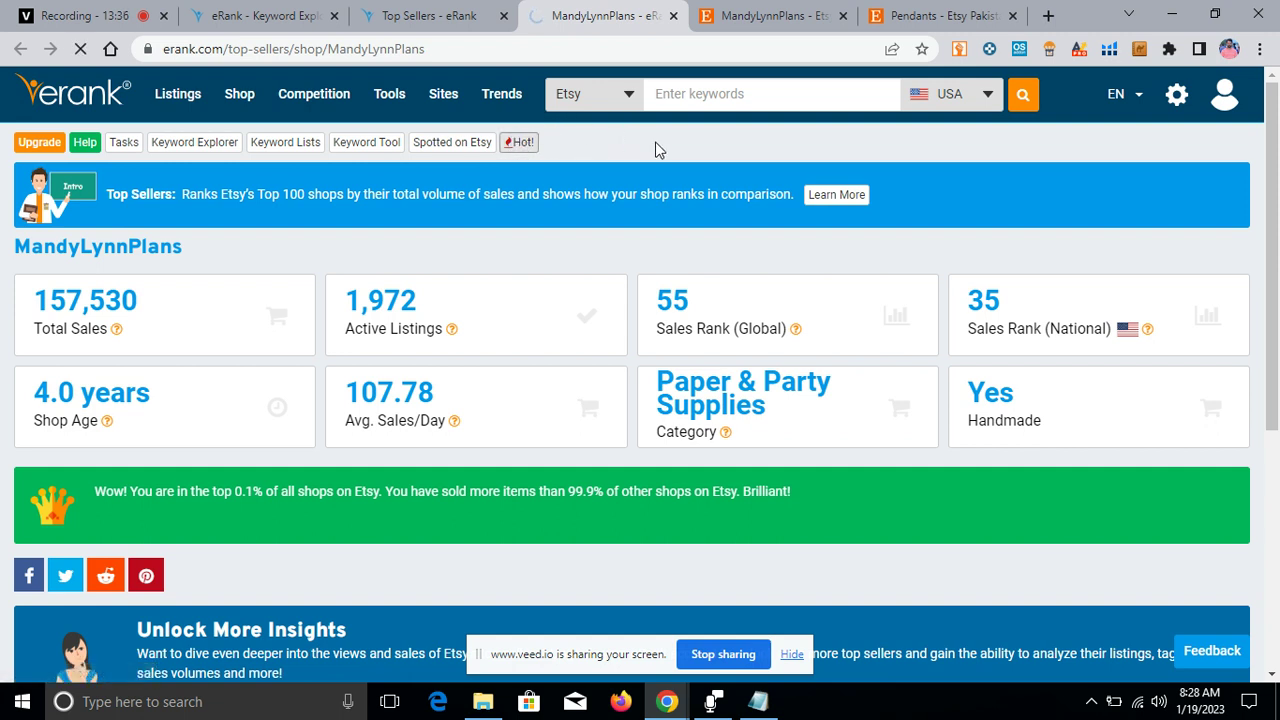
click(772, 24)
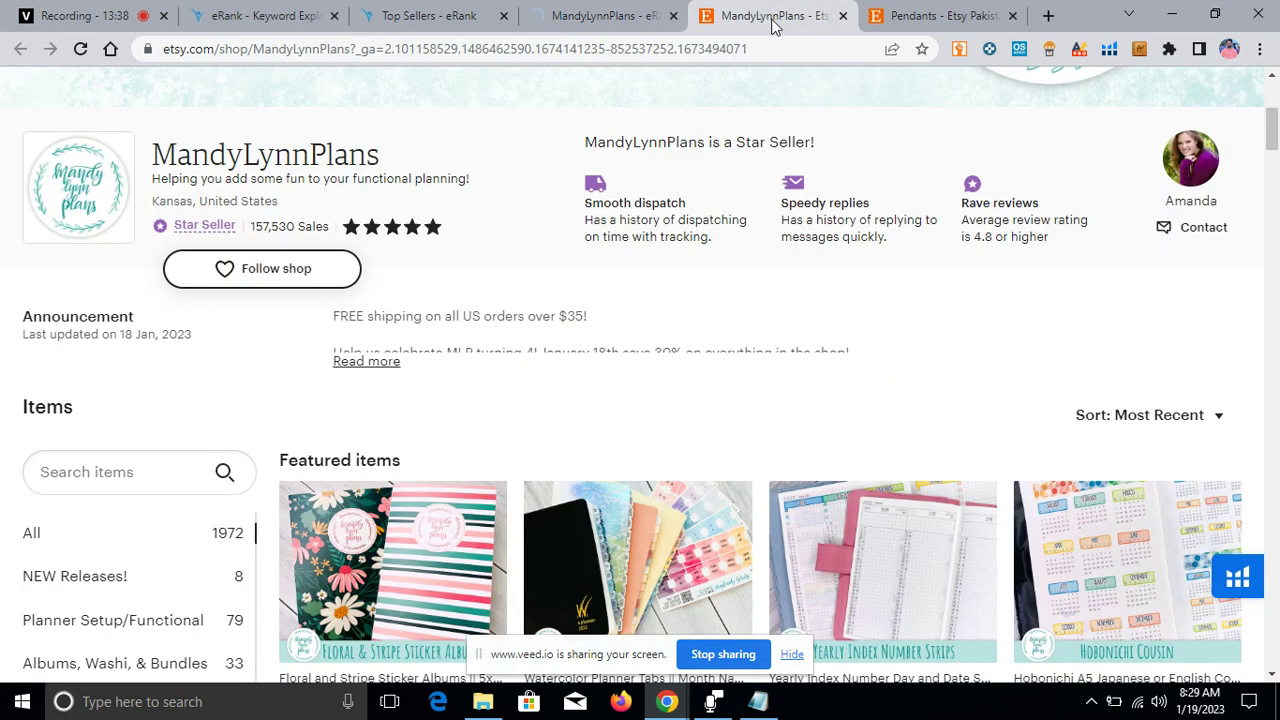
click(843, 18)
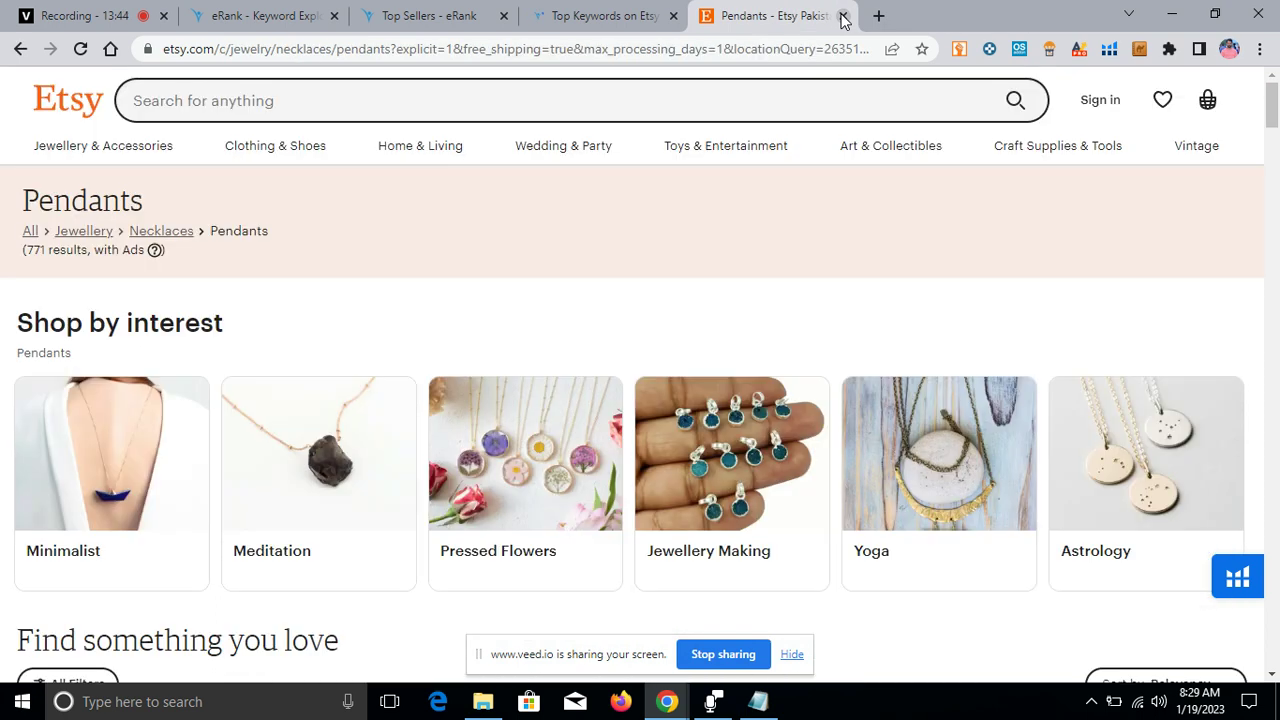
click(610, 16)
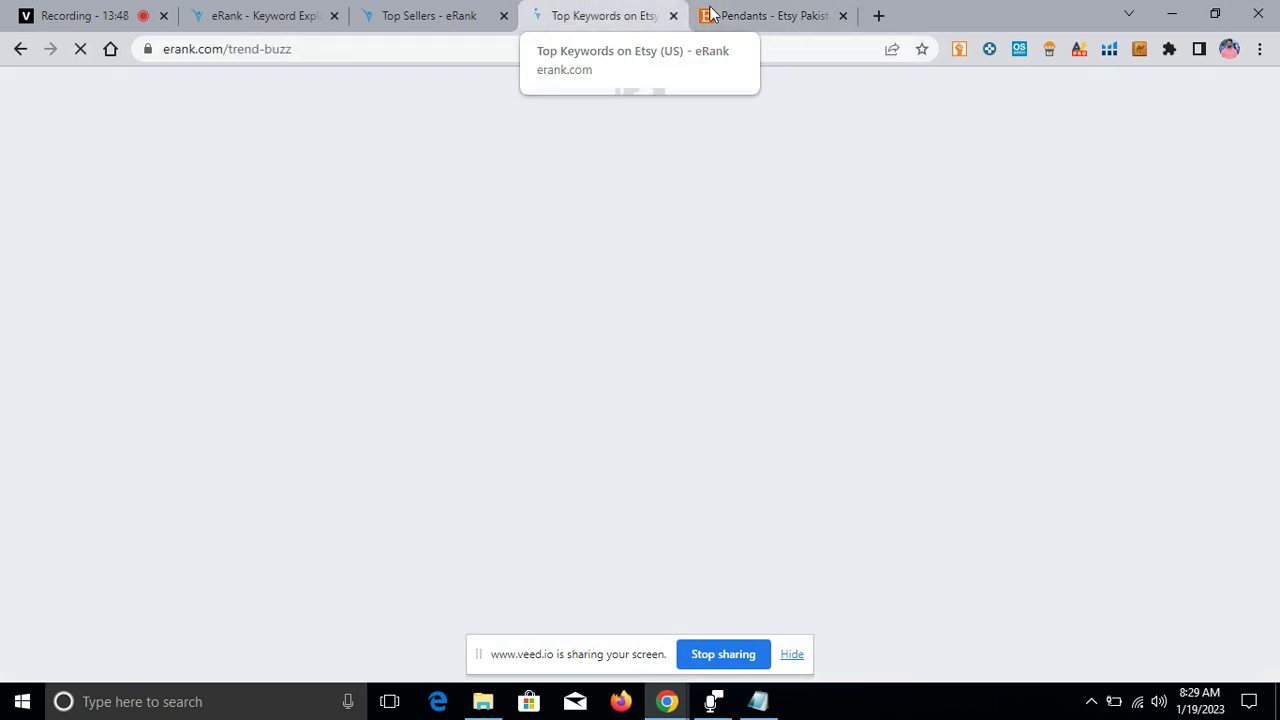
- Browse the filtered Pendants listings on Etsy and return to the start of the page
click(755, 18)
scroll(1005, 245, down, 15)
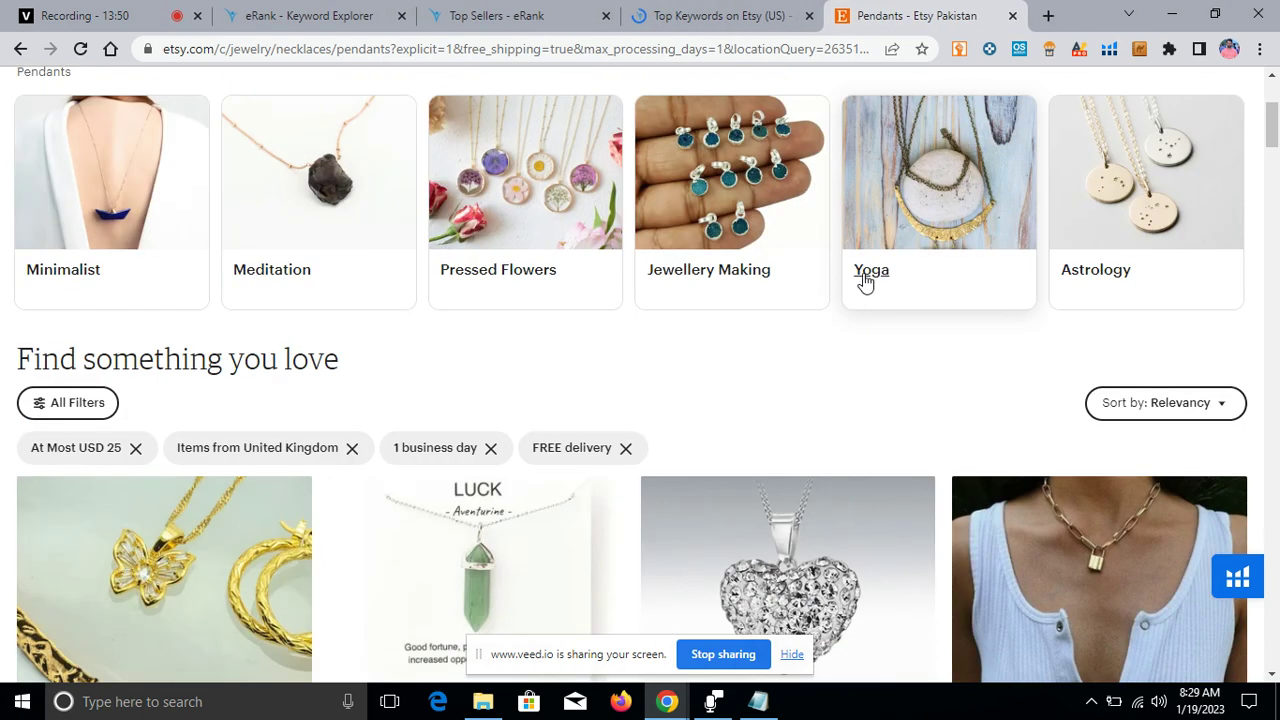
scroll(821, 283, down, 10)
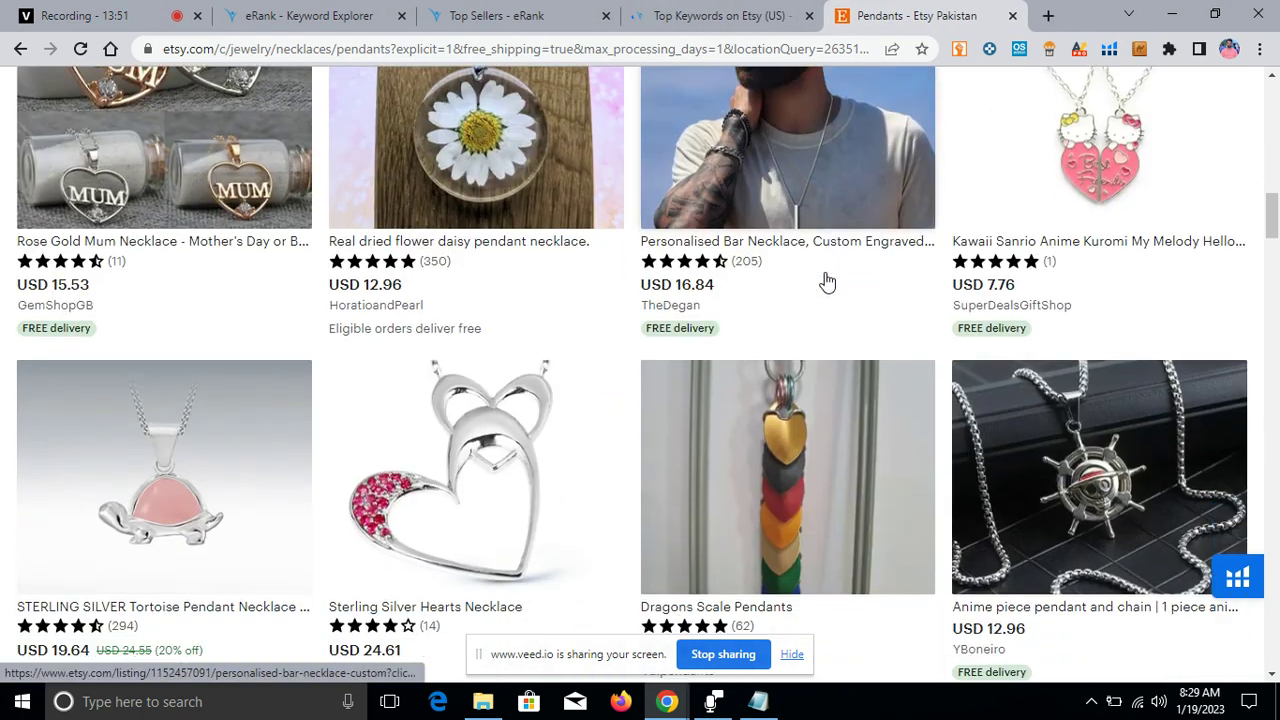
scroll(807, 329, down, 9)
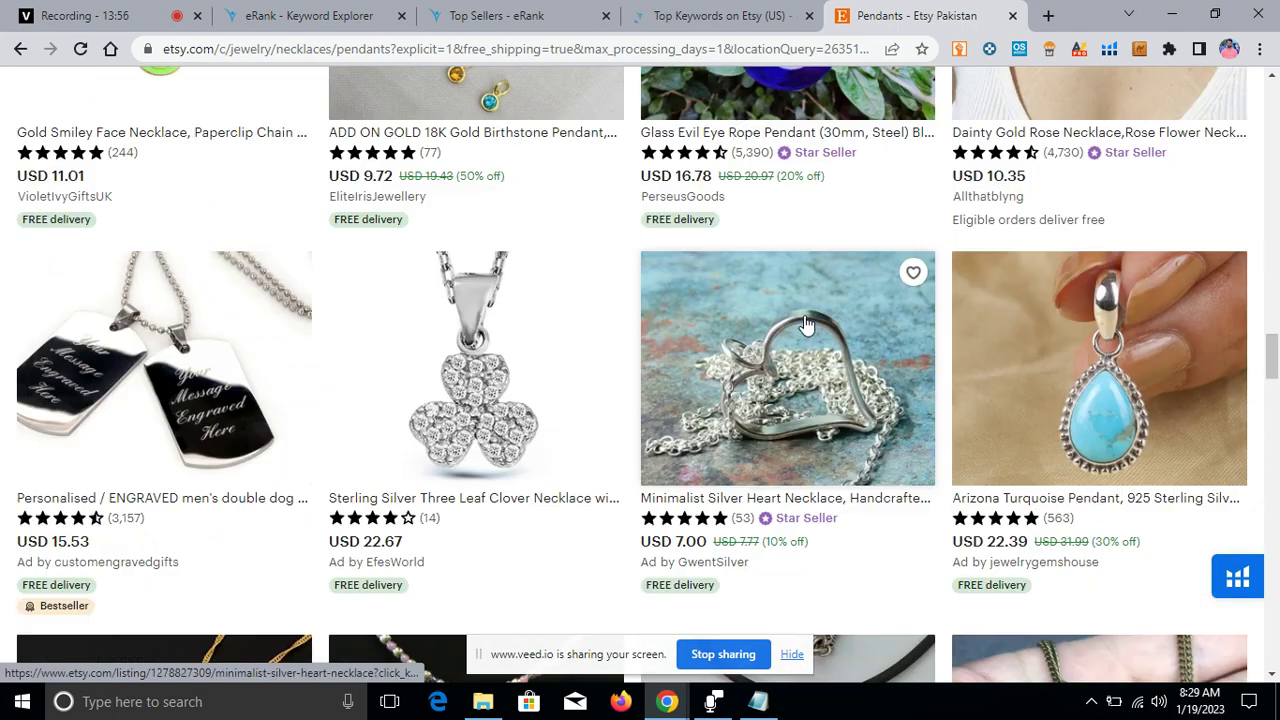
scroll(807, 326, down, 11)
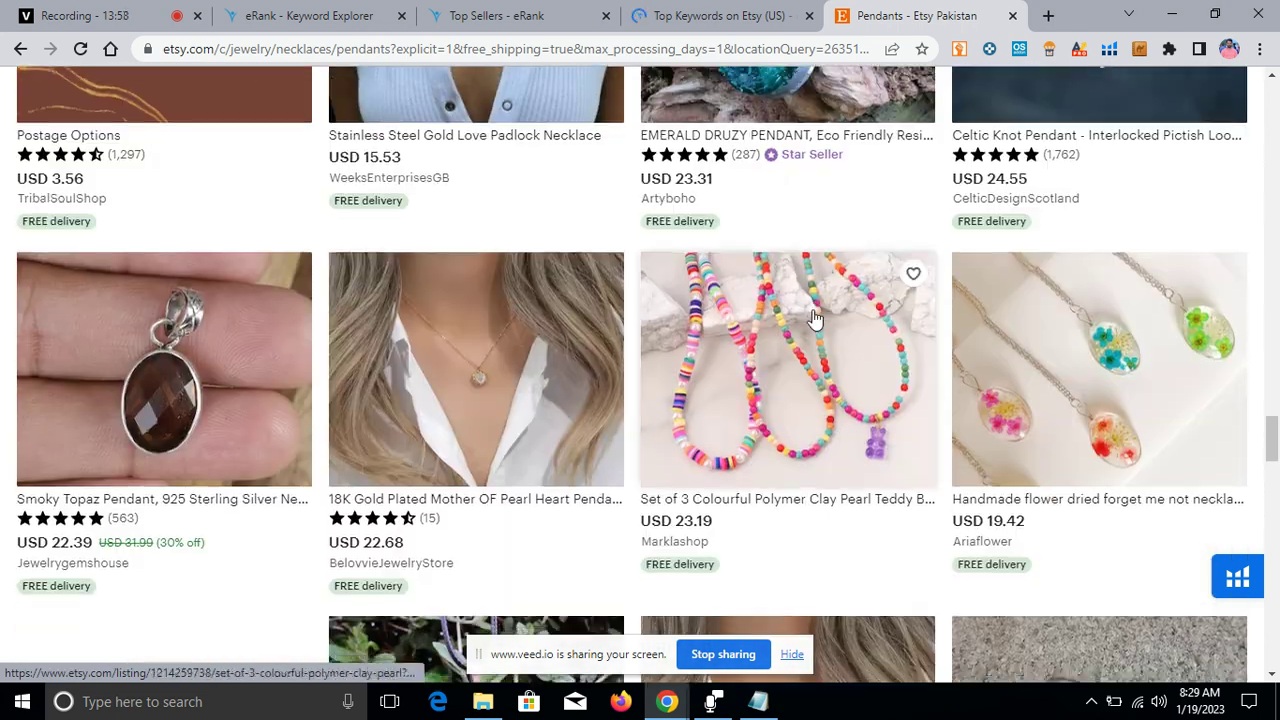
scroll(815, 313, down, 2)
scroll(657, 309, up, 12)
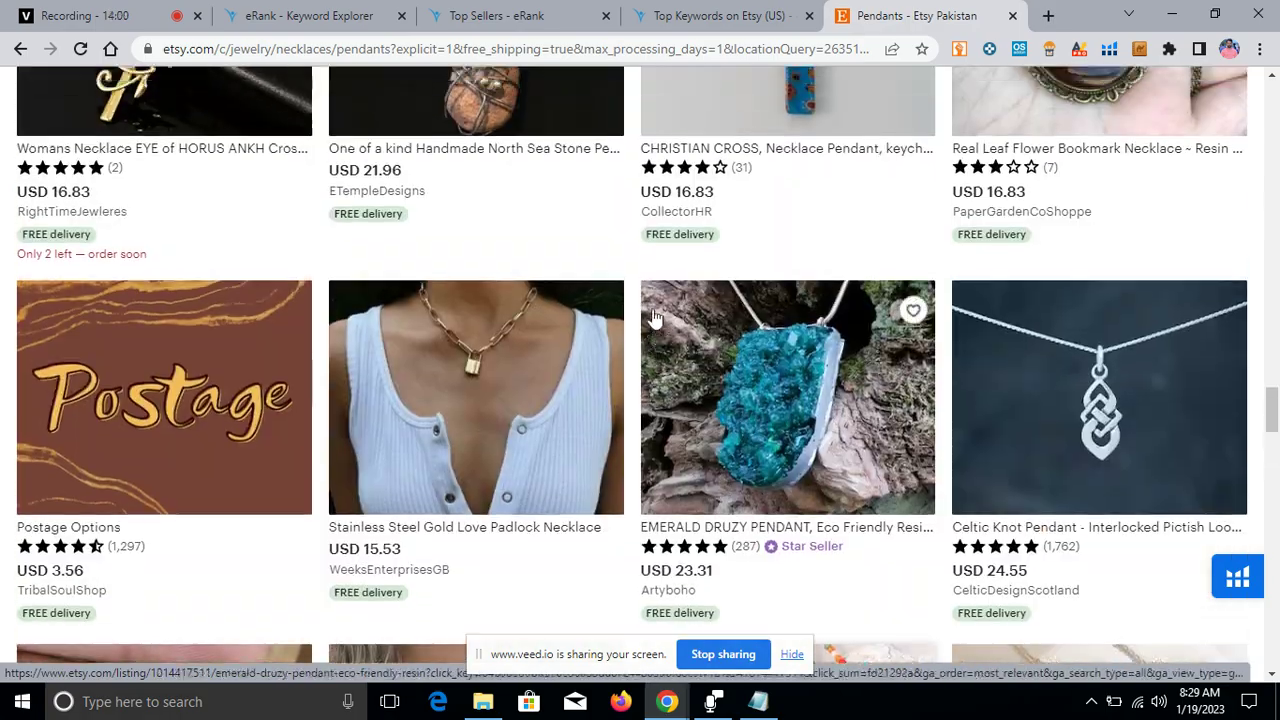
scroll(648, 310, up, 16)
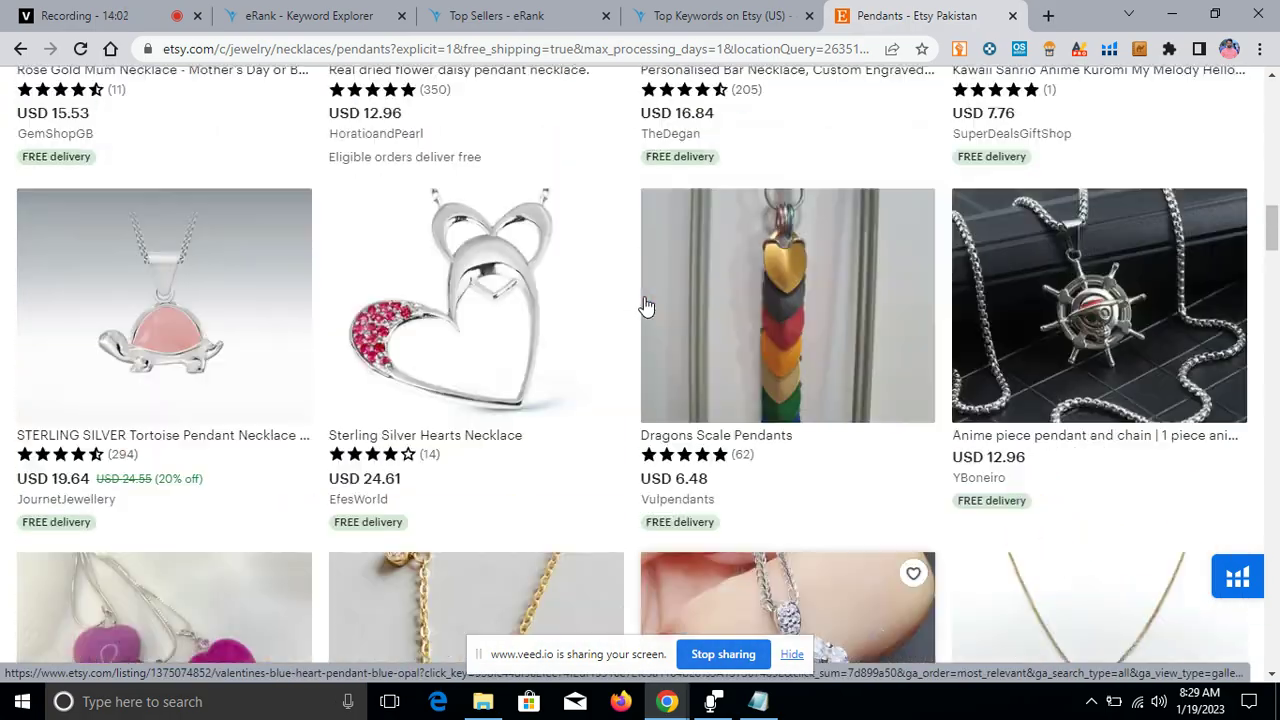
scroll(643, 309, up, 12)
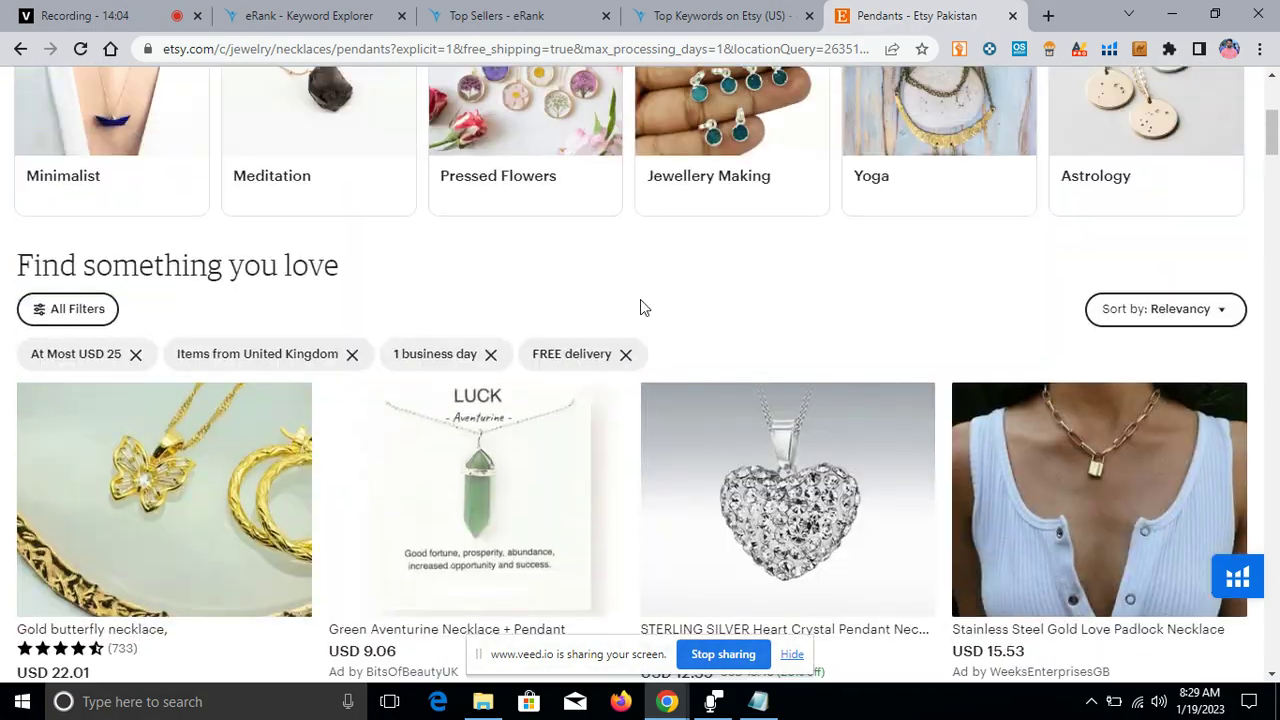
scroll(640, 299, up, 5)
- Review eRank's most searched Etsy US keywords for the past 30 days and open "handmade gift" in a separate page
click(724, 15)
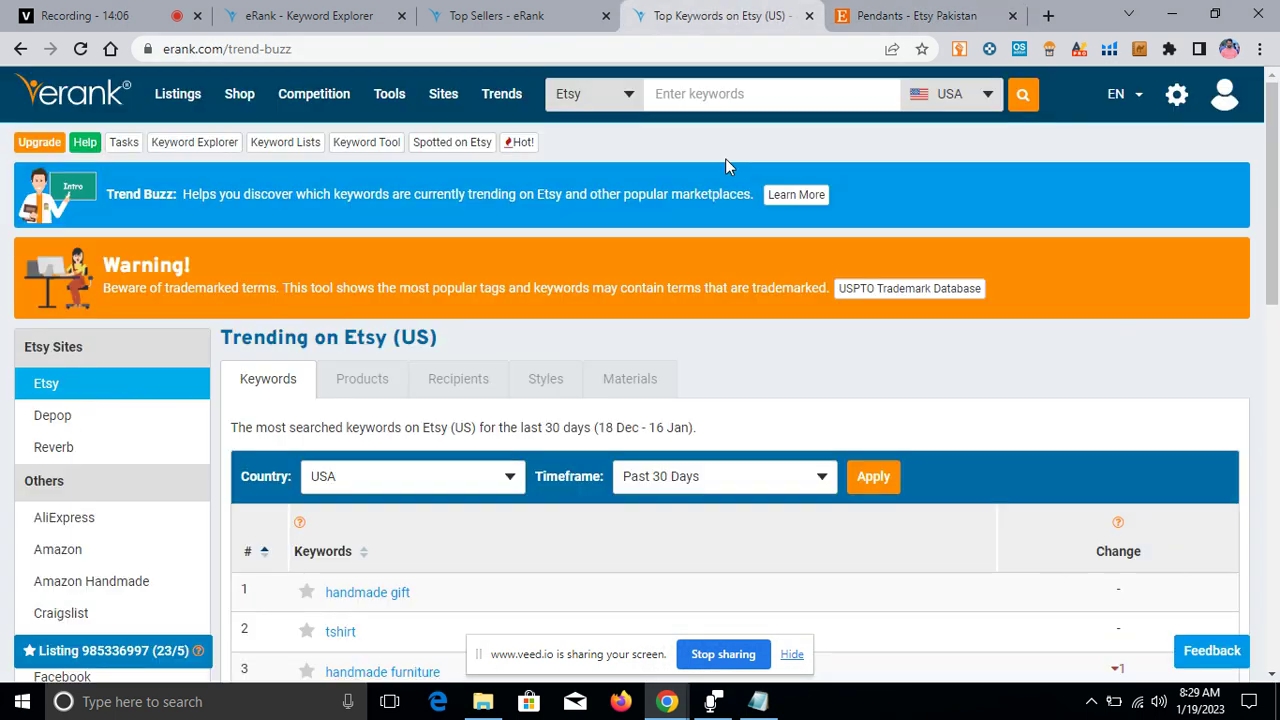
scroll(638, 405, down, 3)
scroll(403, 271, up, 3)
scroll(945, 348, down, 3)
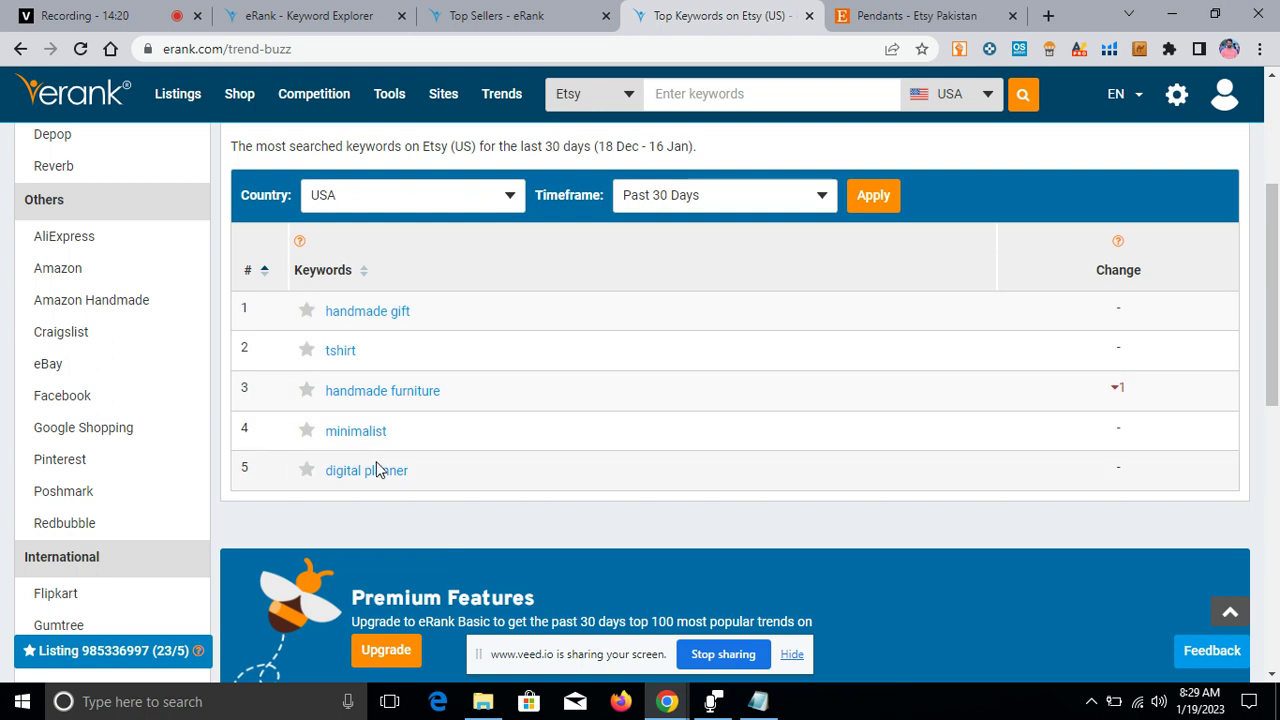
right_click(367, 313)
click(422, 326)
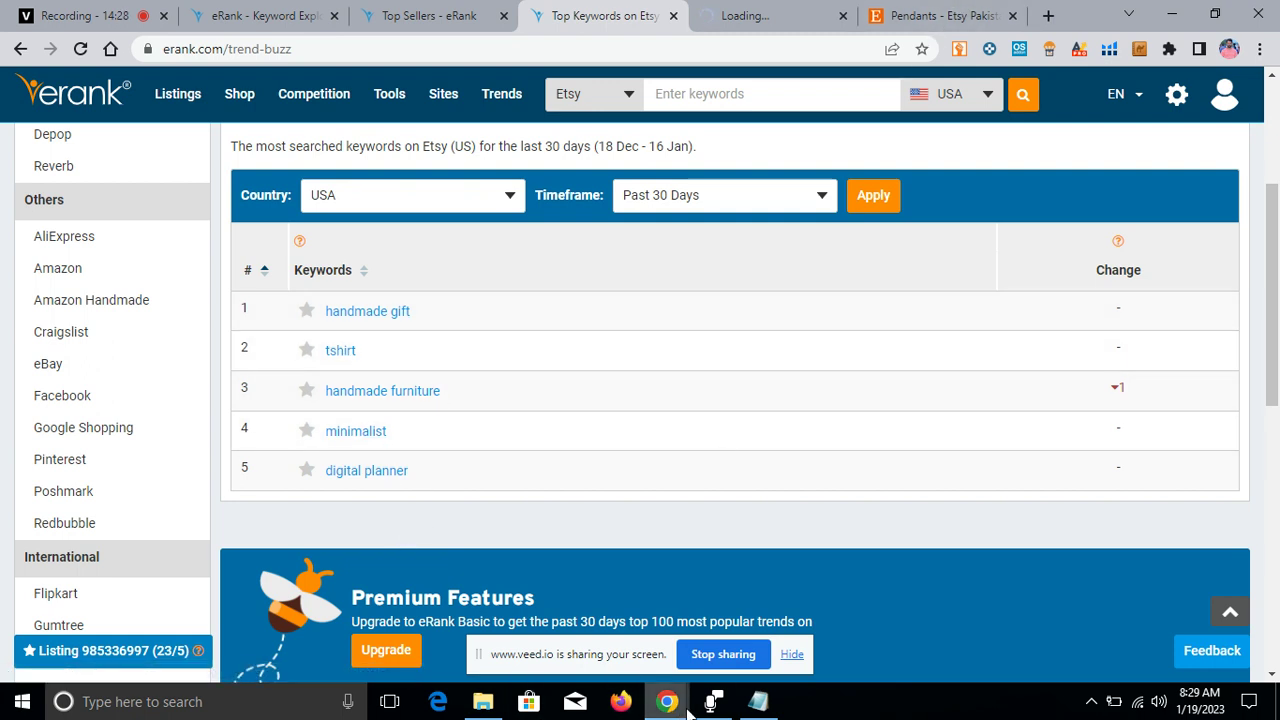
- Copy "gift box" from the Notepad keyword list and search for it in eRank for Etsy in the USA
click(758, 701)
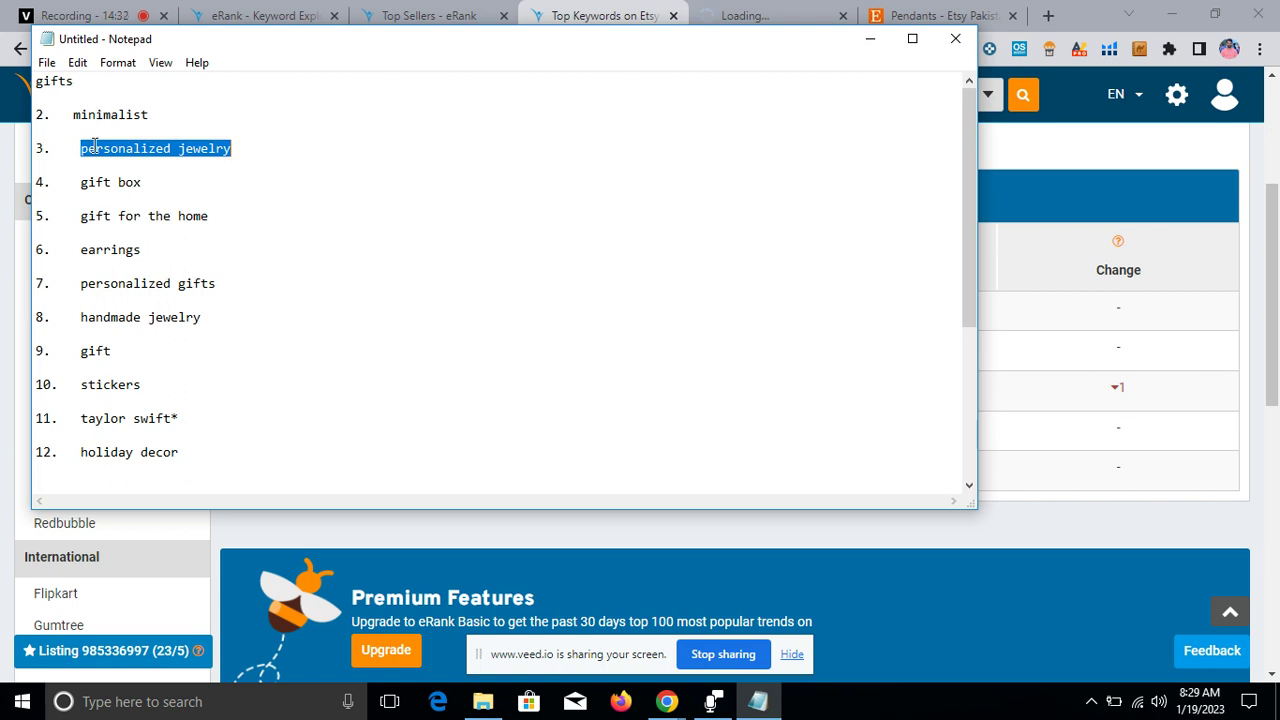
drag(82, 185, 180, 185)
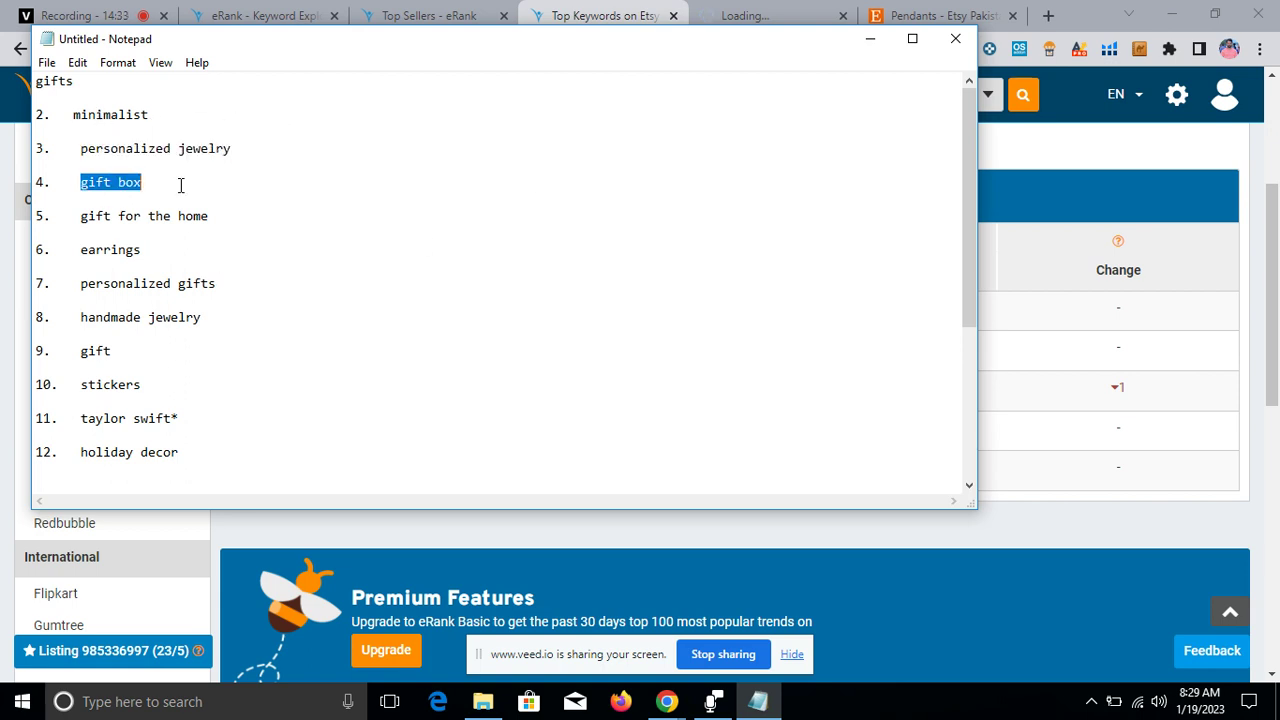
right_click(130, 182)
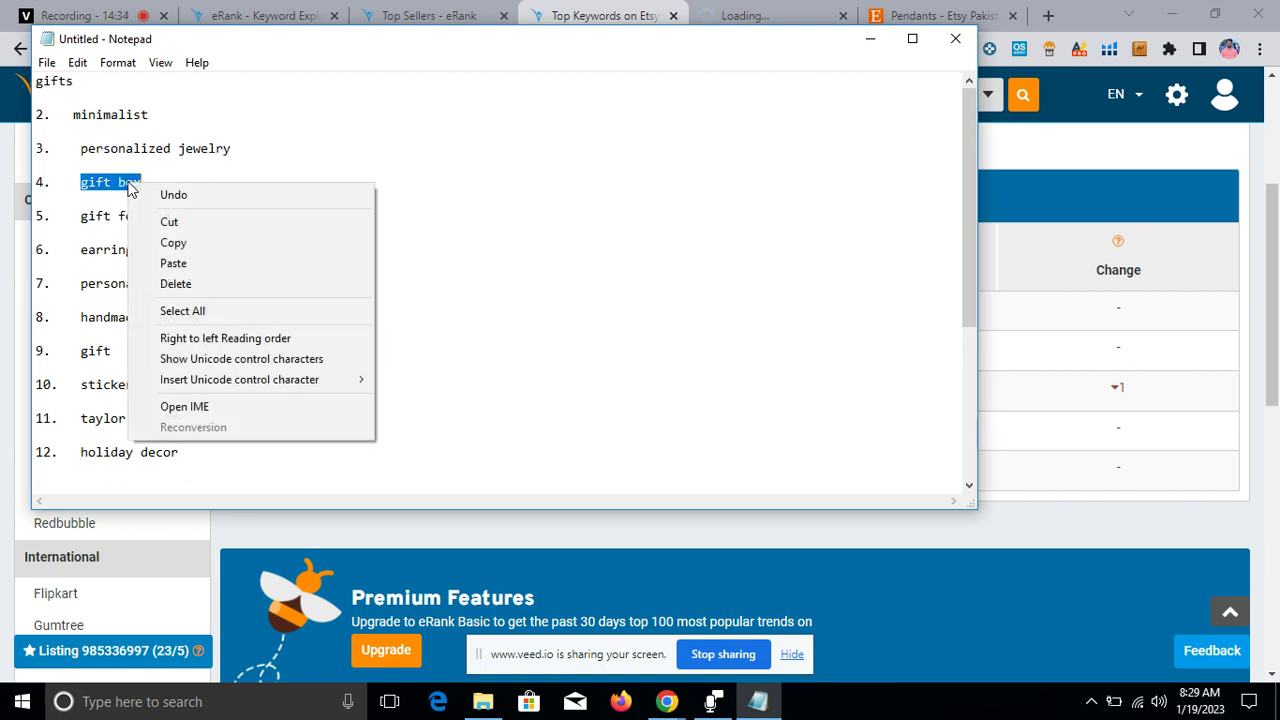
click(173, 243)
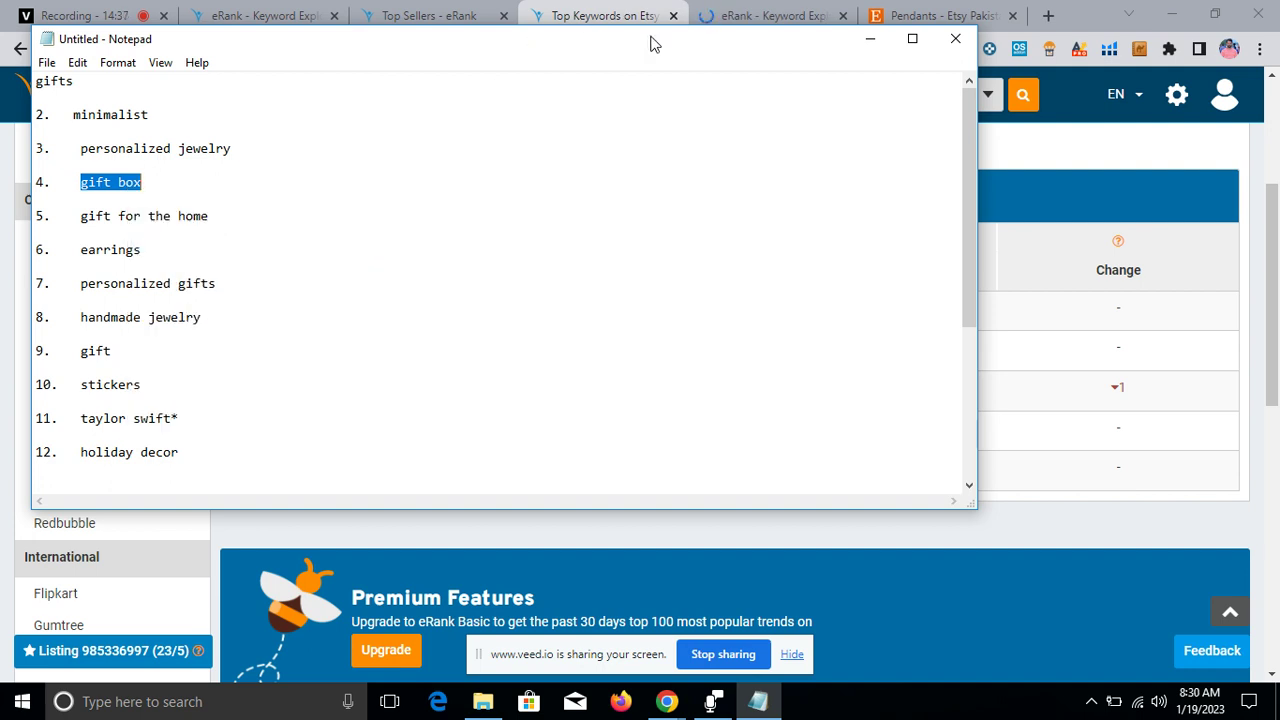
click(869, 39)
click(727, 93)
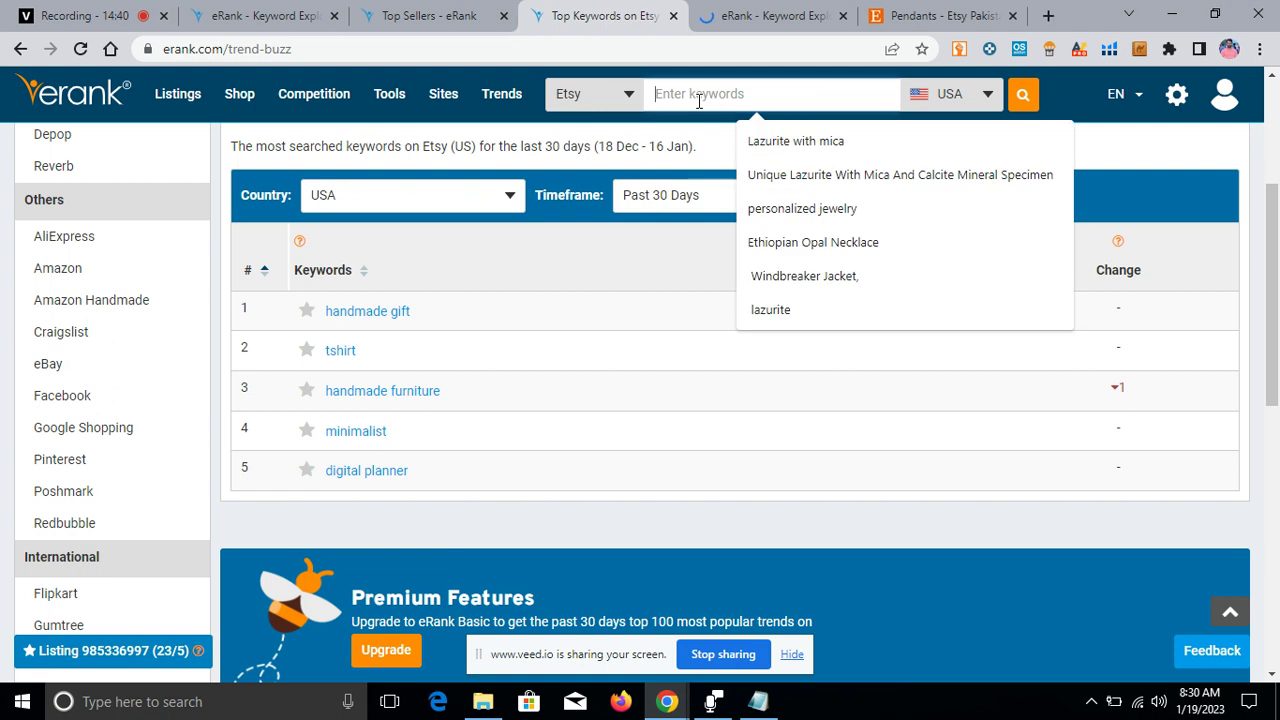
right_click(727, 97)
click(742, 209)
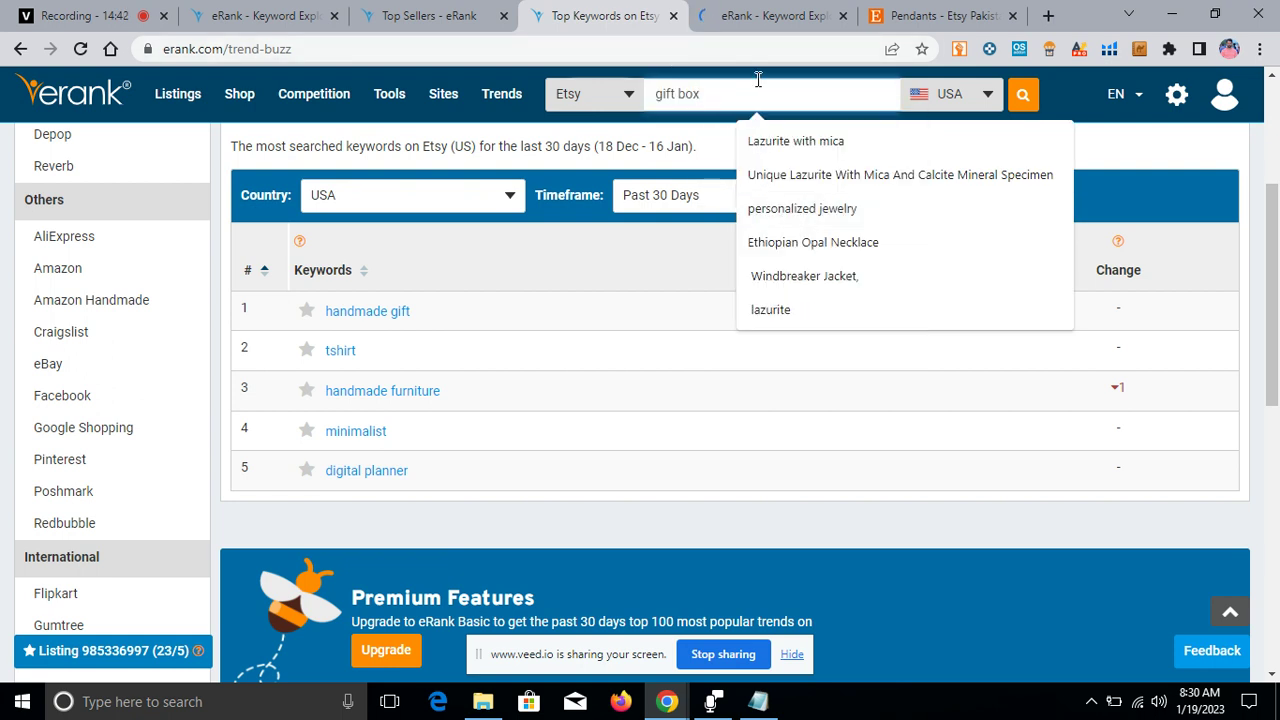
click(1023, 97)
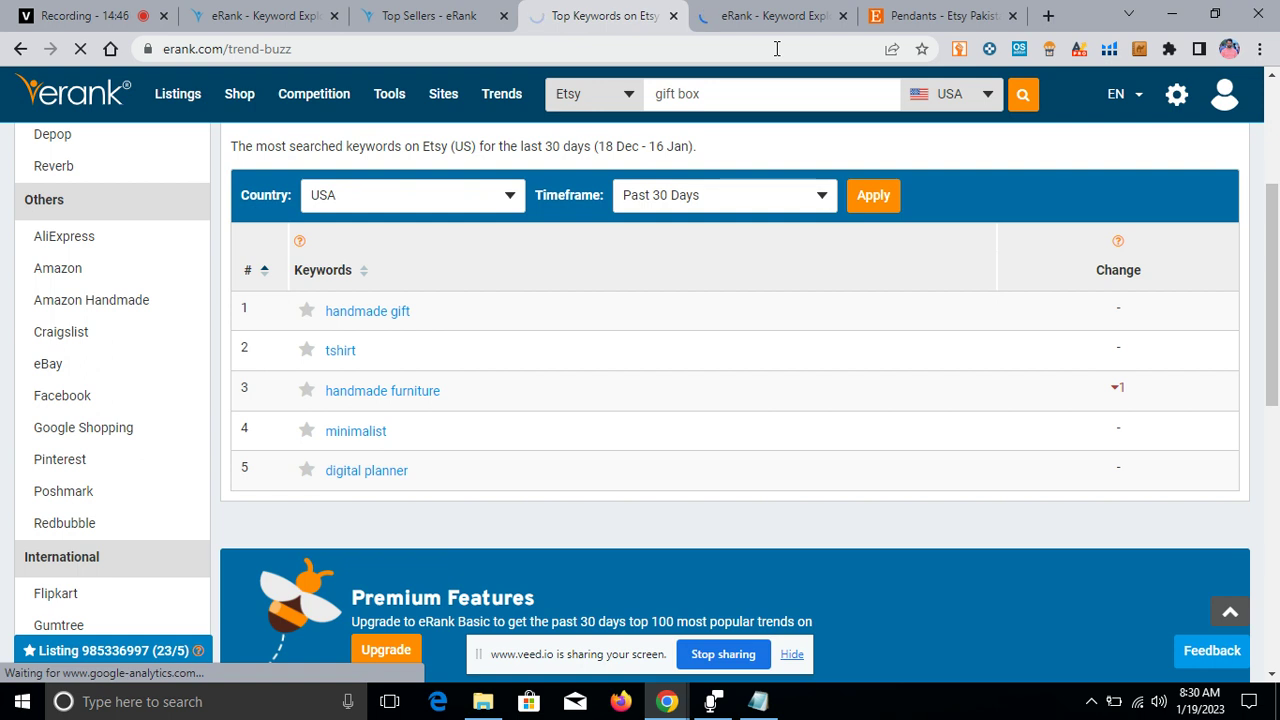
click(753, 17)
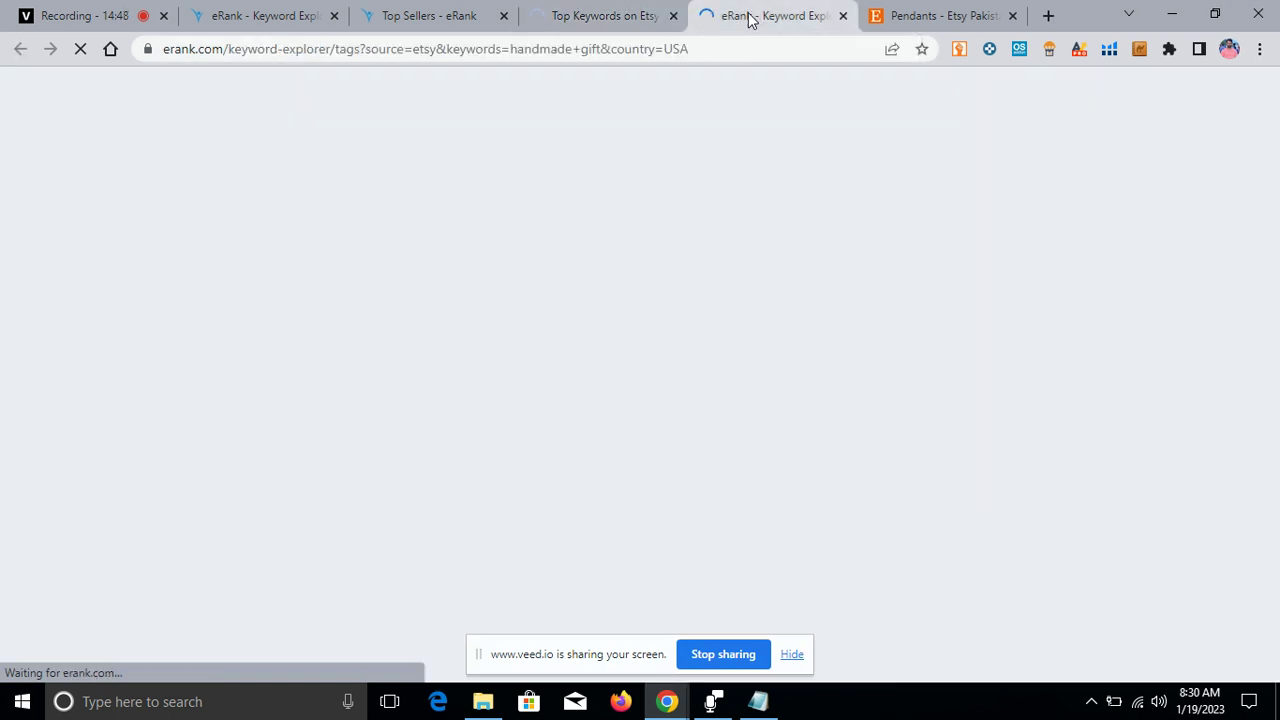
click(638, 24)
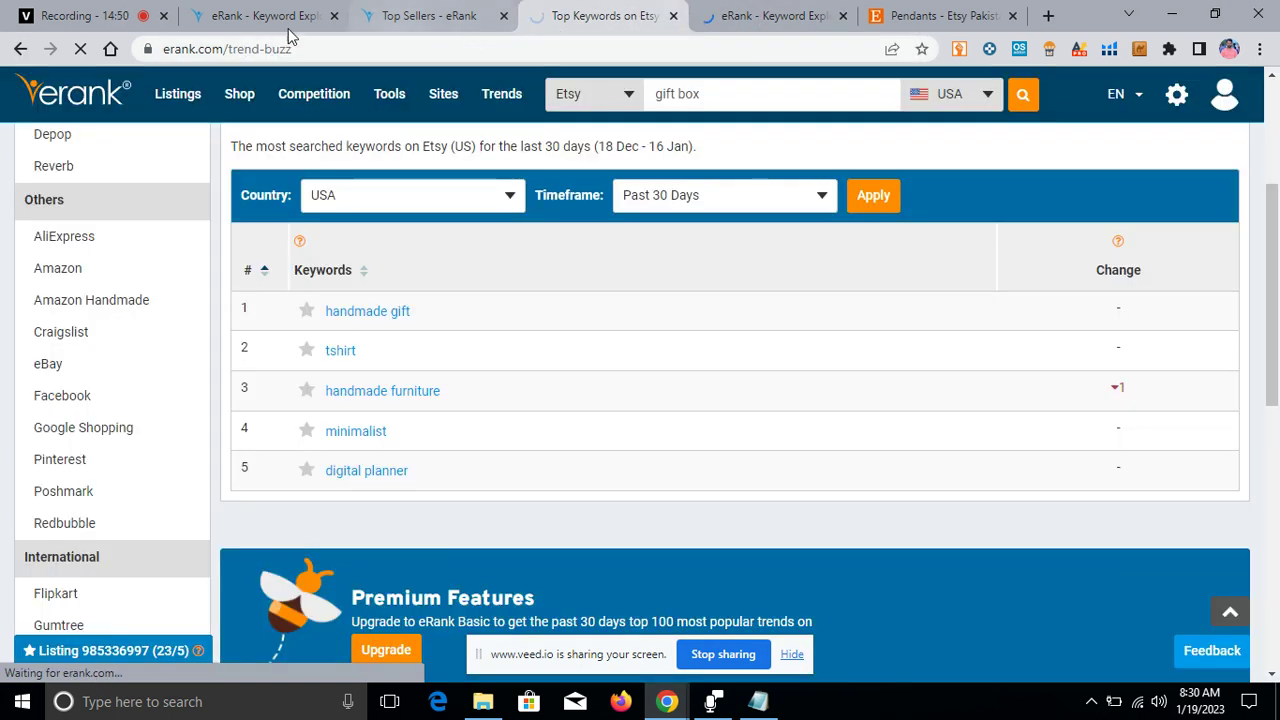
click(776, 26)
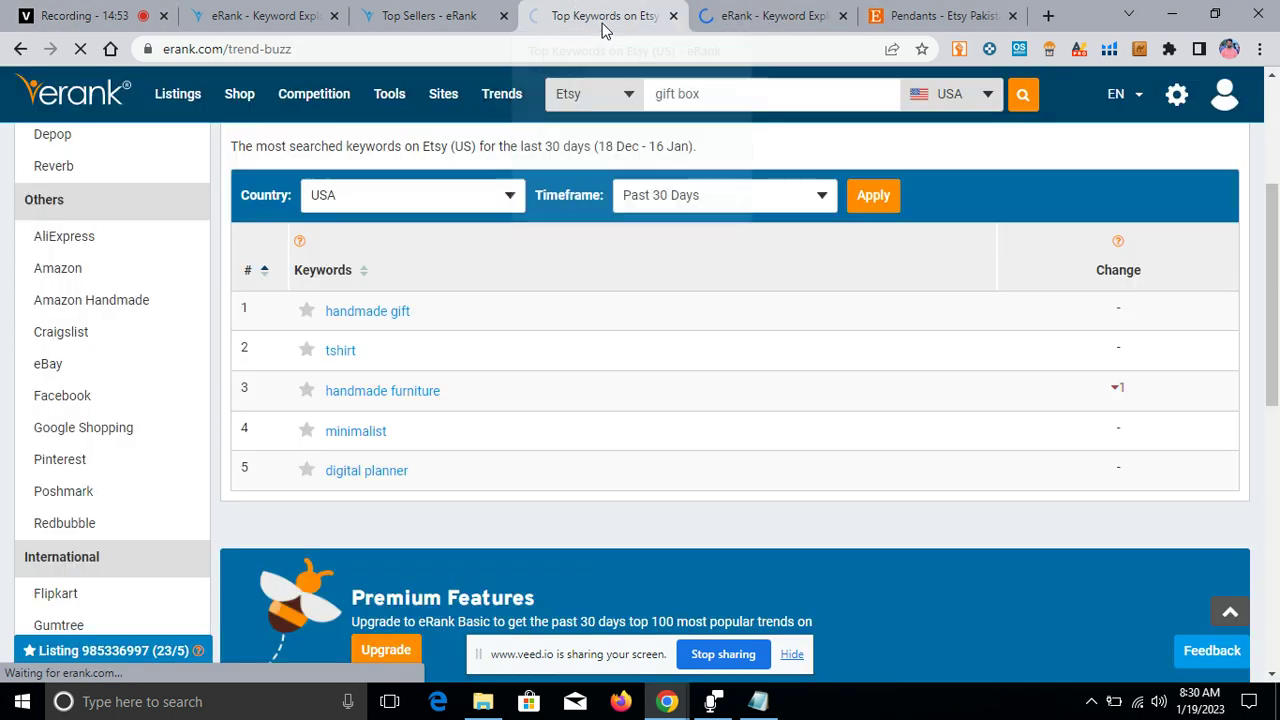
click(600, 26)
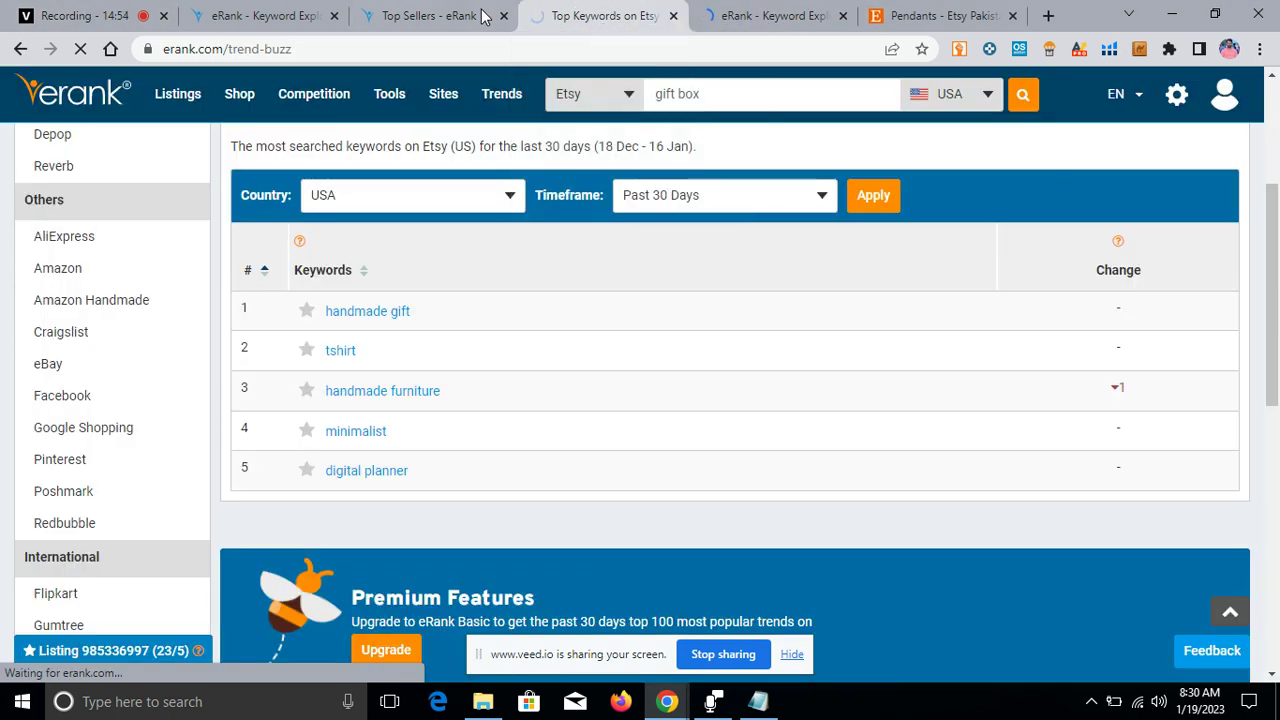
click(760, 16)
click(113, 20)
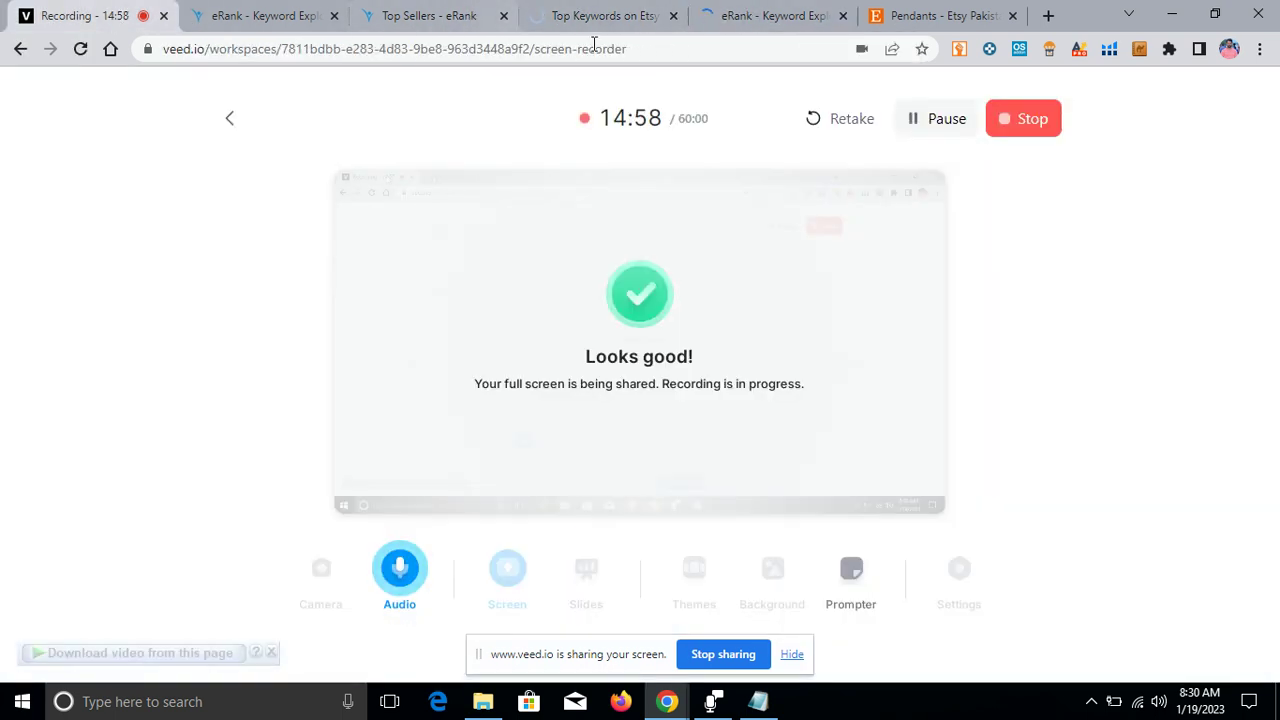
- Close the trending keywords page and examine the keyword statistics and related searches for "handmade gift" in Keyword Explorer
click(706, 12)
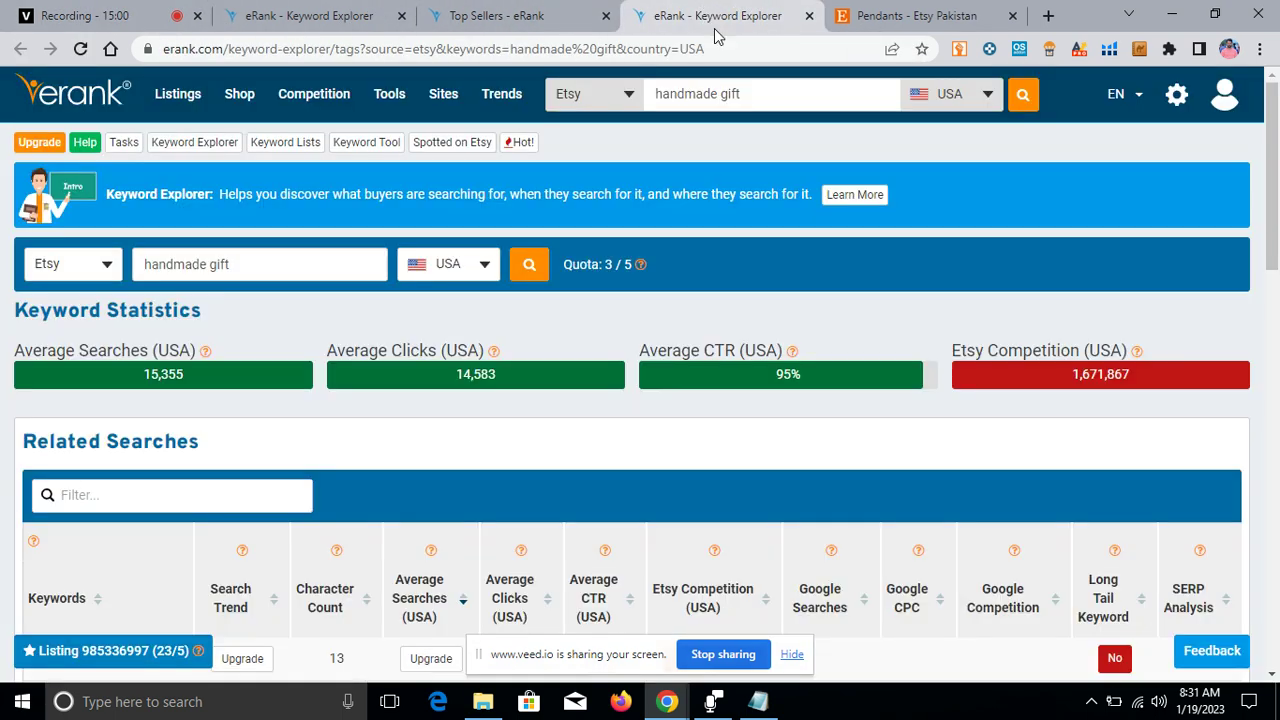
scroll(800, 236, down, 6)
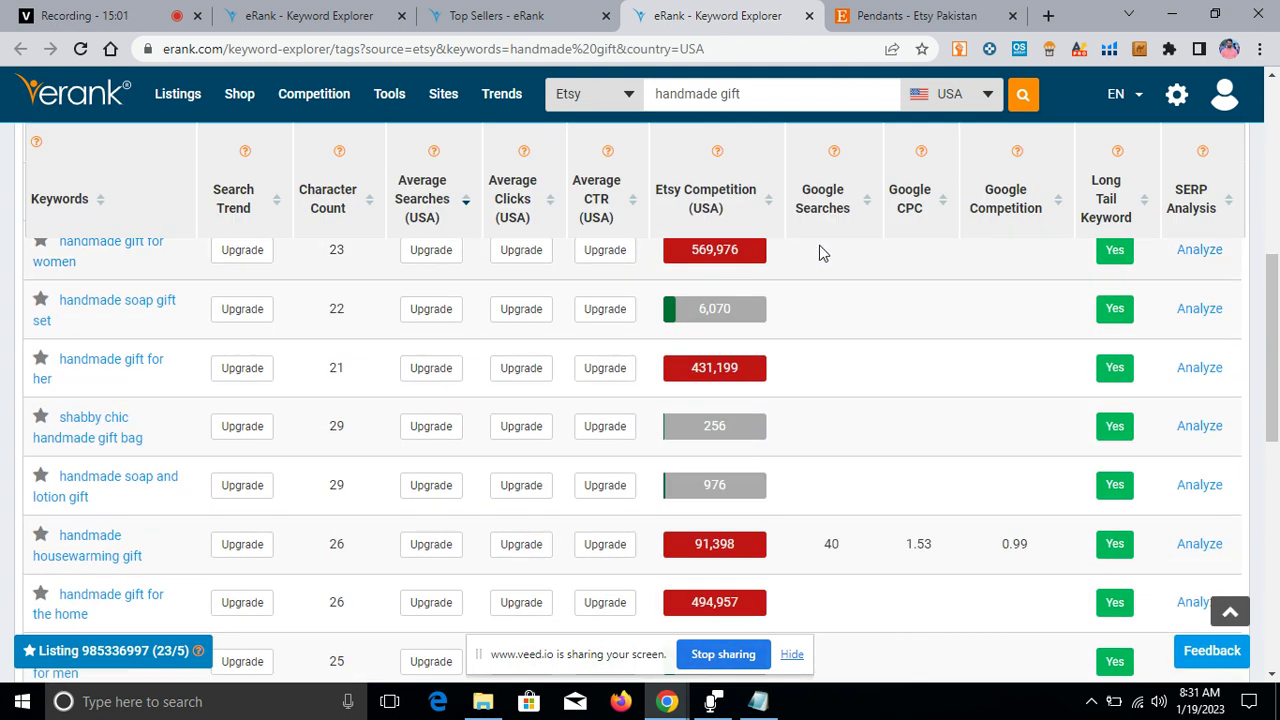
scroll(669, 190, up, 5)
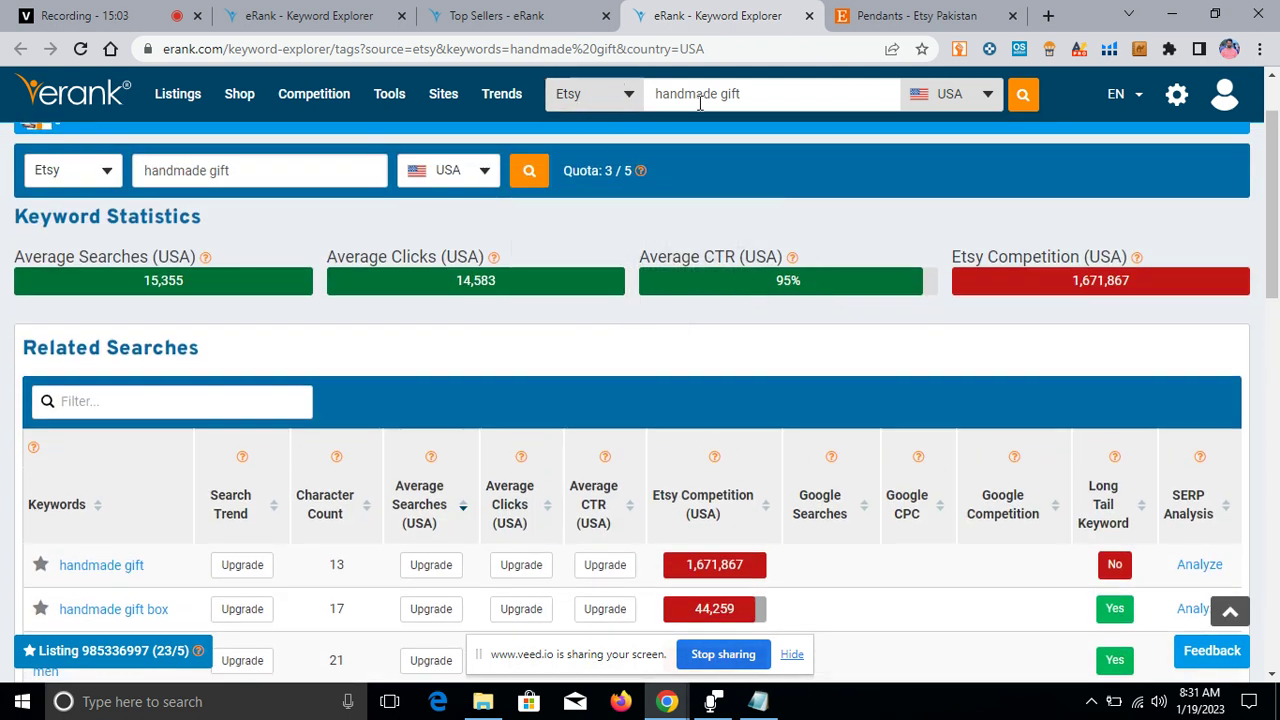
scroll(766, 114, down, 7)
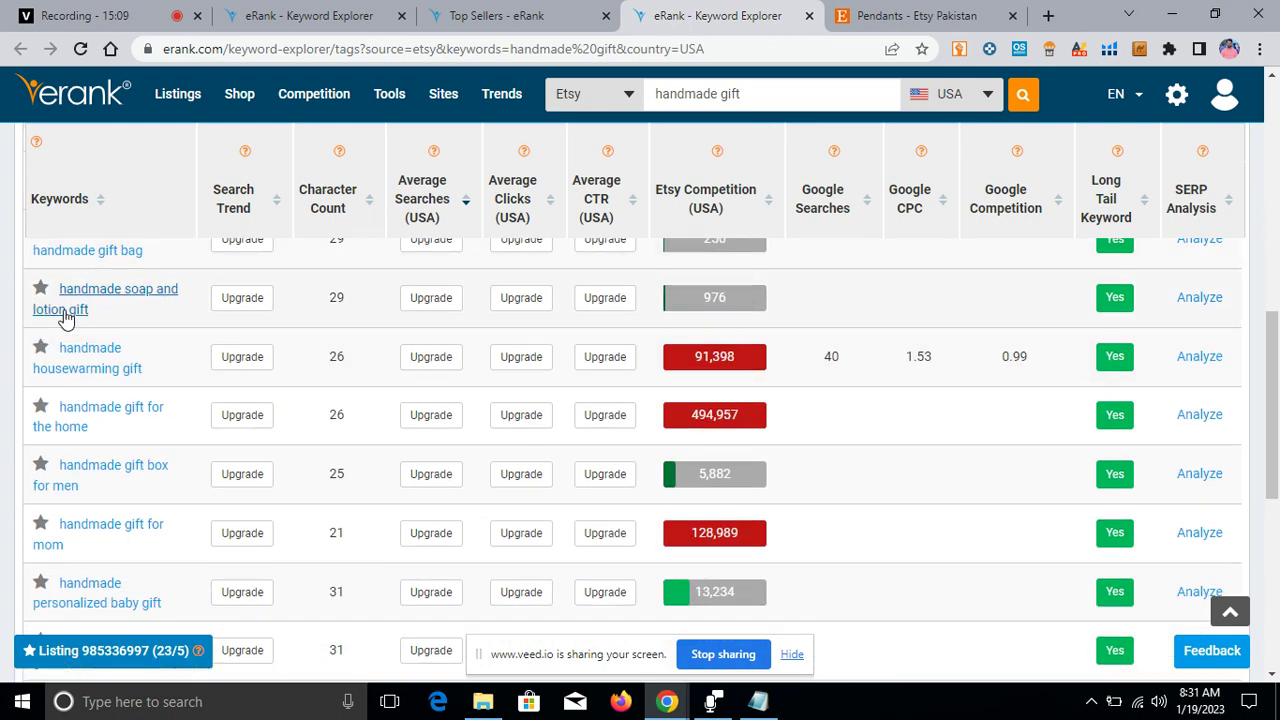
scroll(137, 439, down, 5)
scroll(429, 449, up, 5)
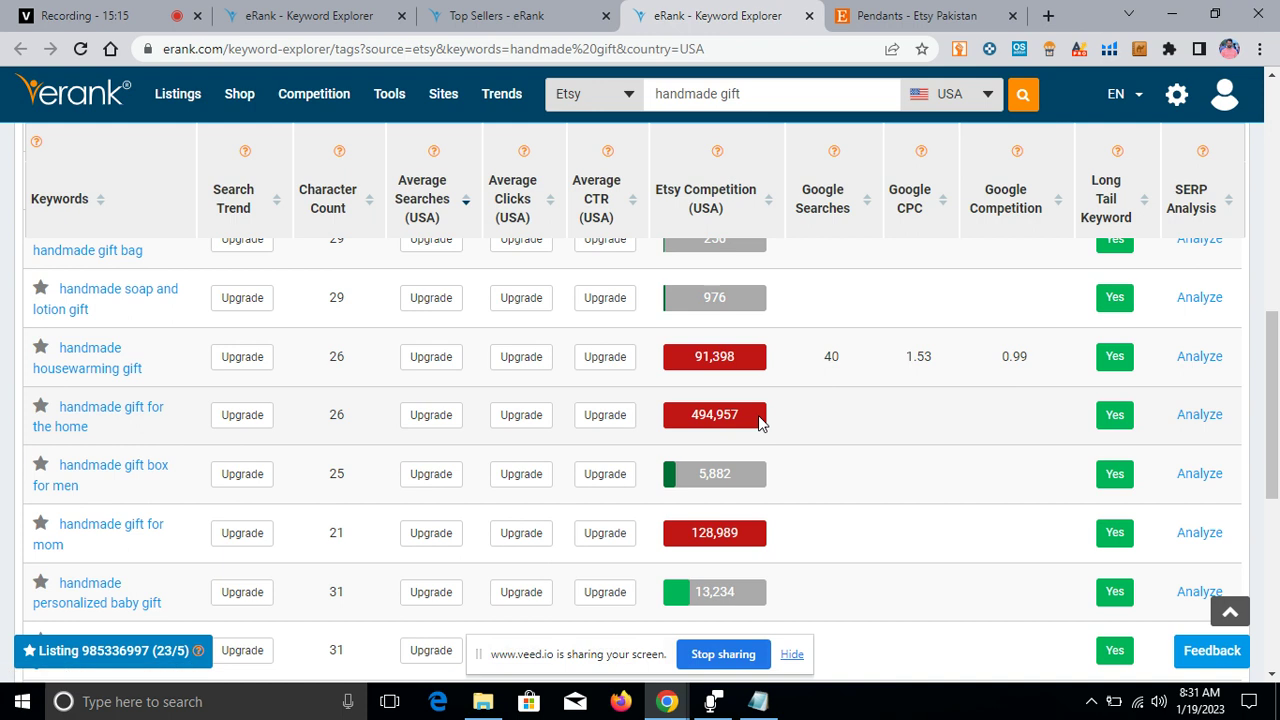
- Open the SERP analysis of the related keyword "handmade soap and lotion gift" in a separate page
scroll(771, 509, down, 4)
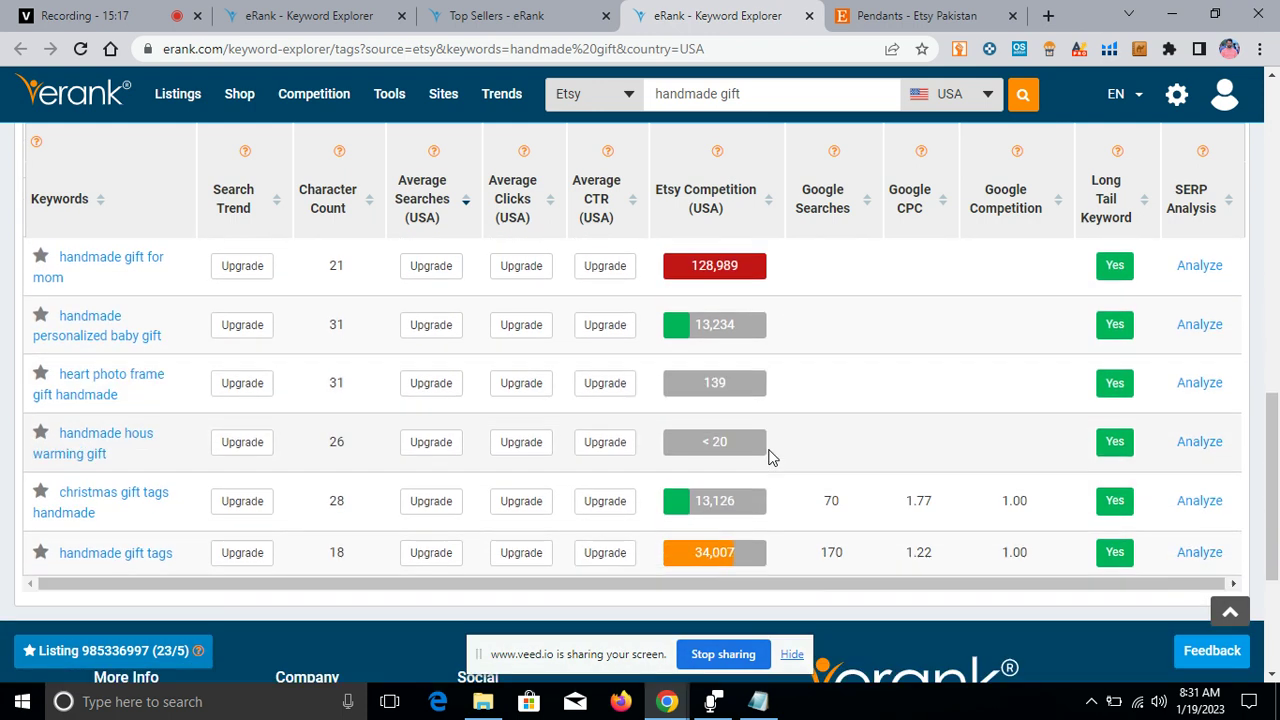
scroll(548, 415, up, 5)
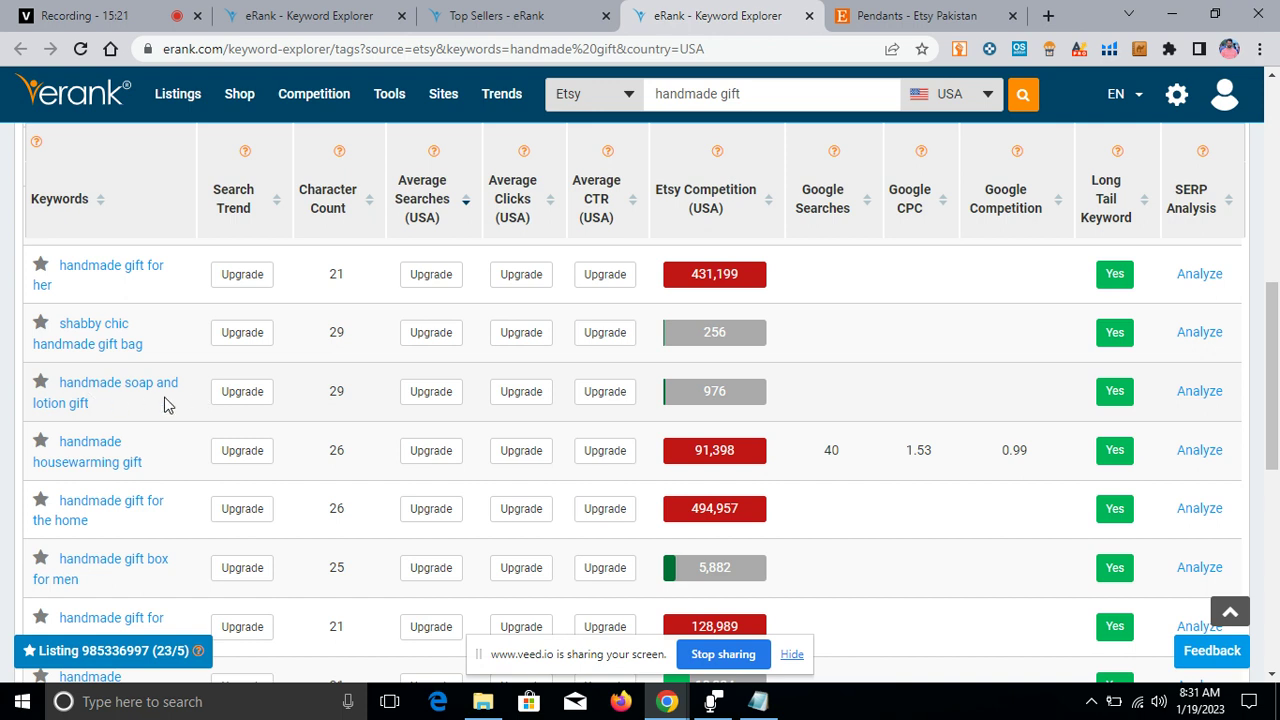
right_click(1200, 392)
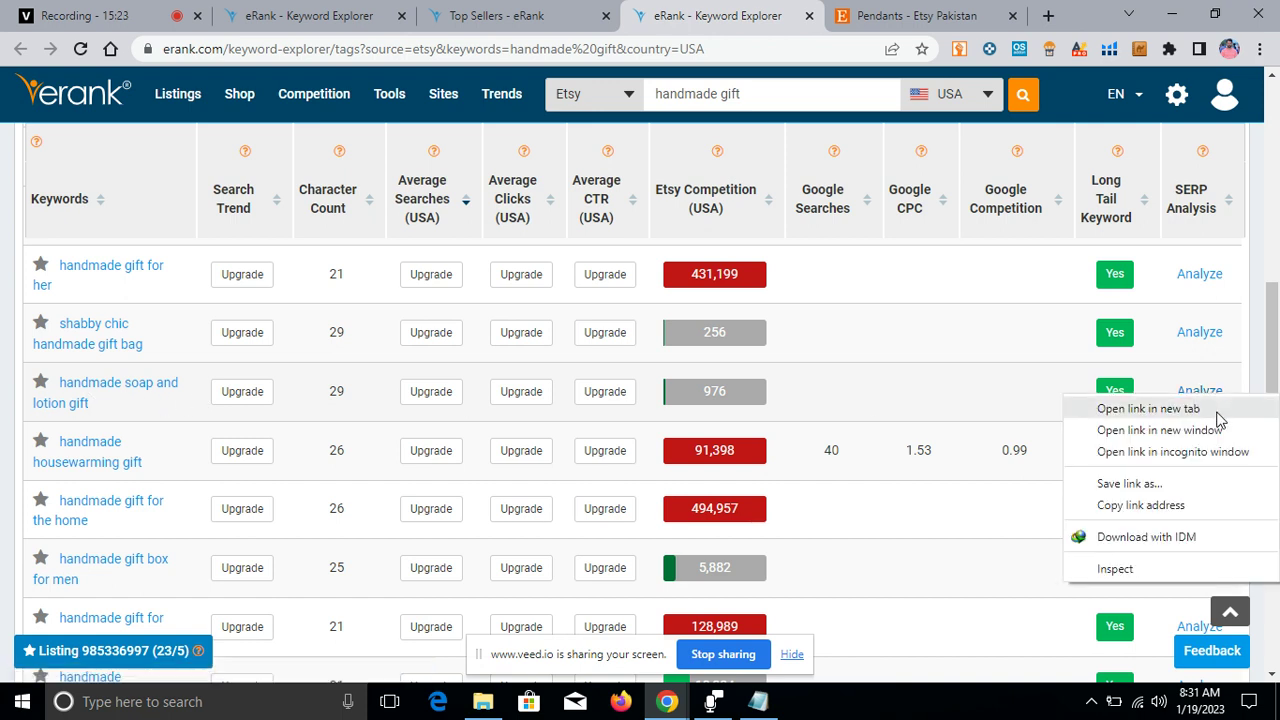
click(1218, 410)
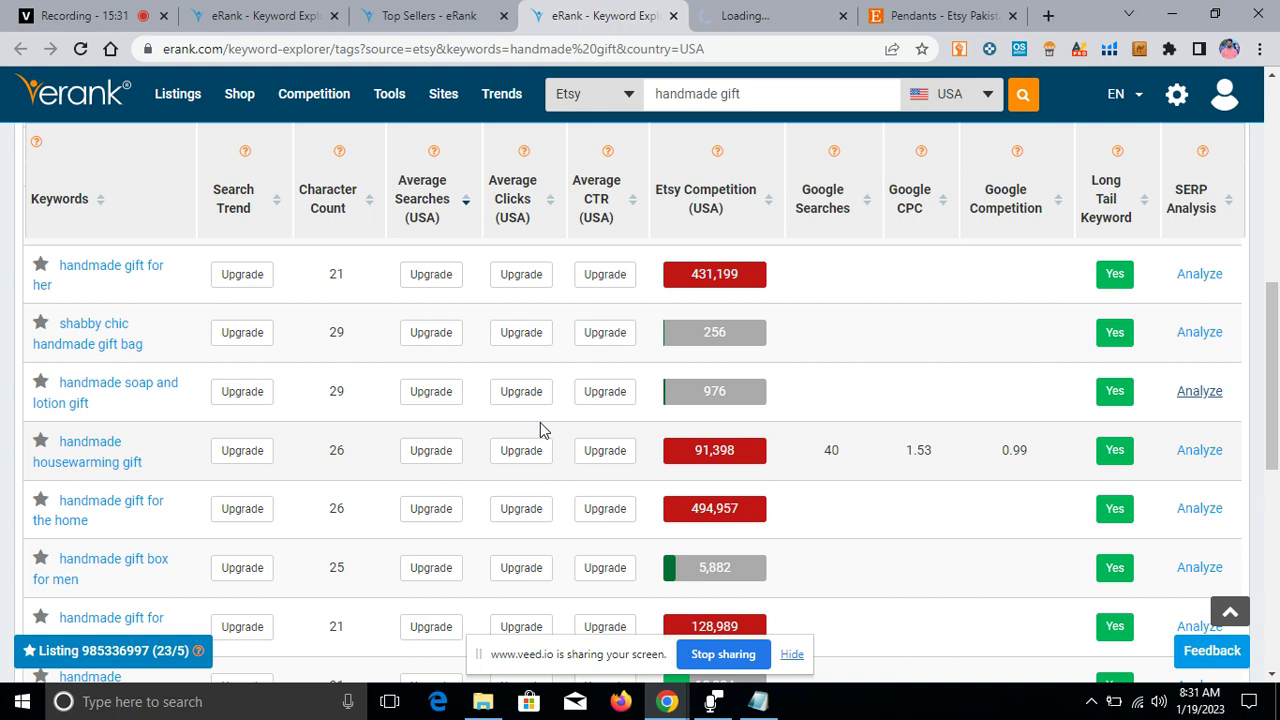
- Open the SERP analysis of the related keyword "handmade soap gift set" in a separate page
scroll(540, 422, up, 5)
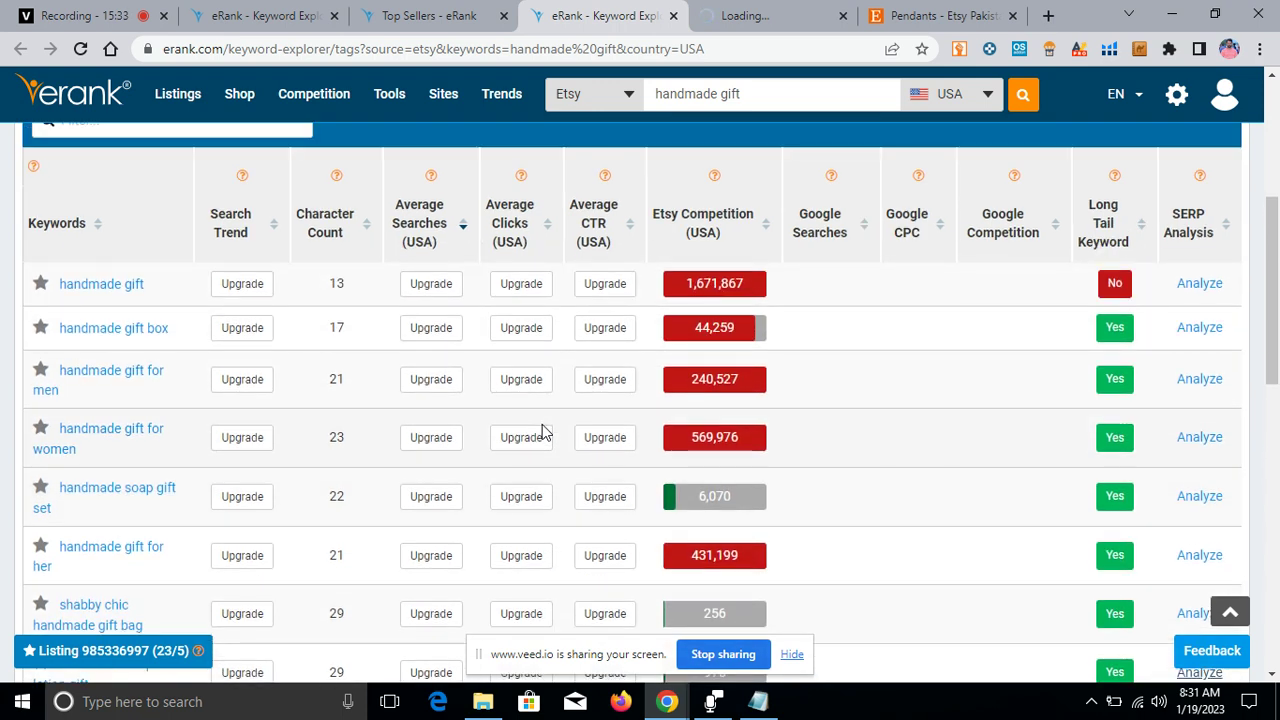
scroll(771, 346, down, 2)
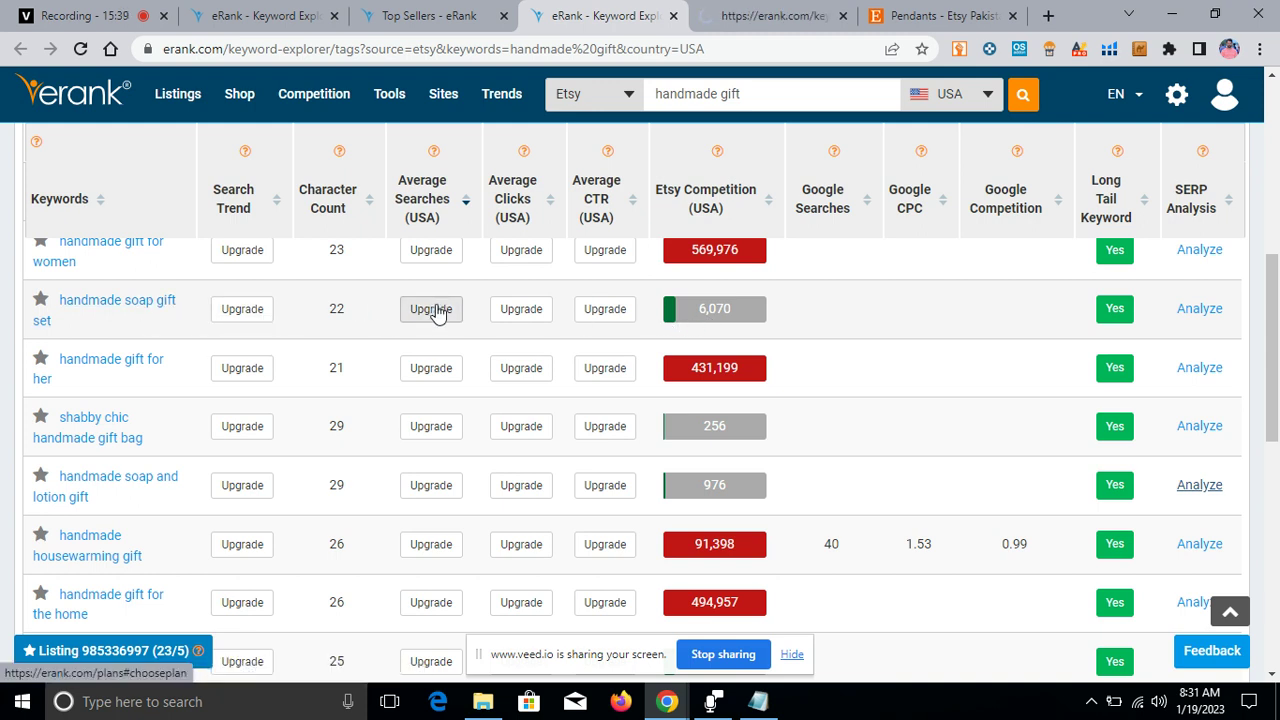
right_click(1200, 320)
click(1205, 325)
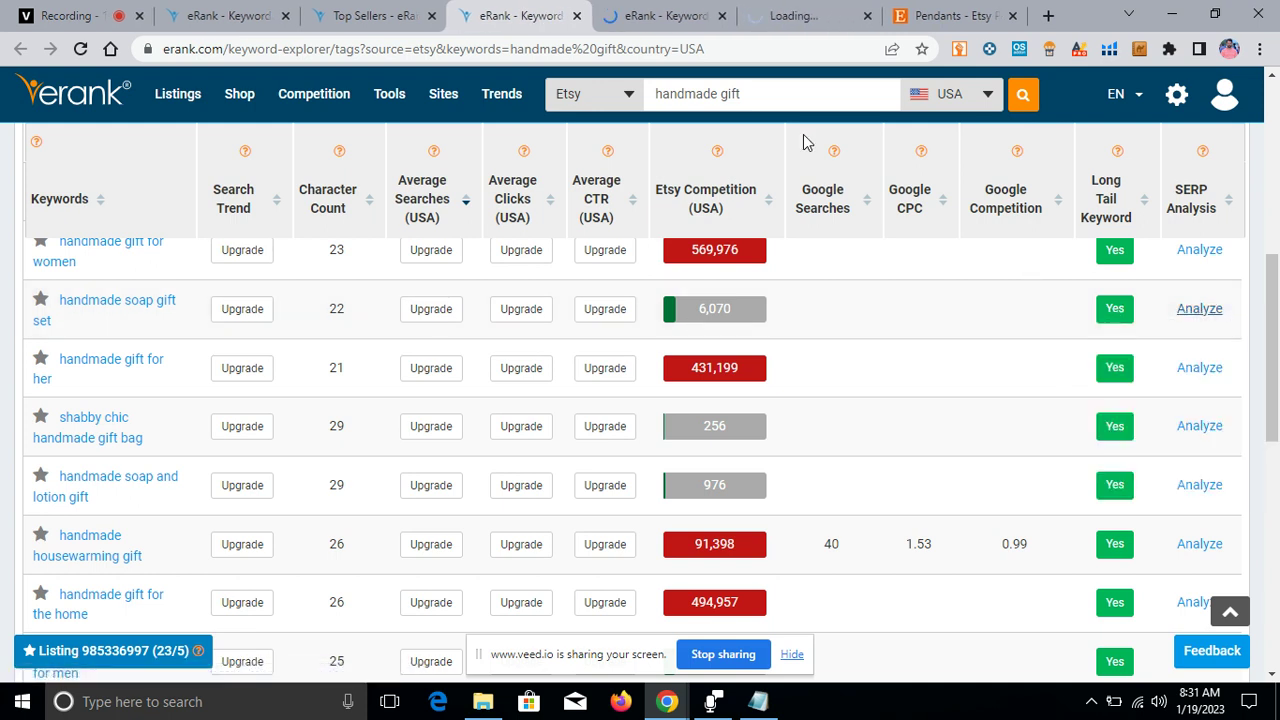
- Review the Etsy competition of the remaining "handmade gift" related keywords while the analysis pages load
scroll(814, 318, down, 3)
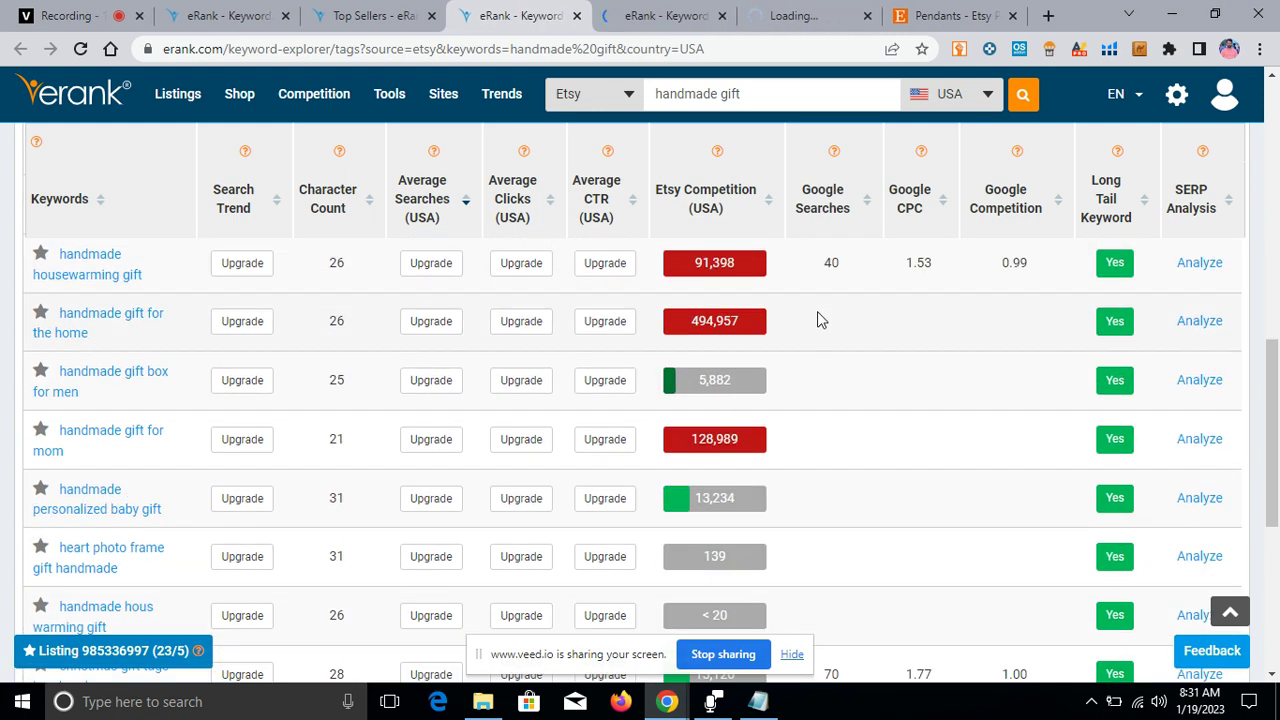
scroll(817, 314, down, 4)
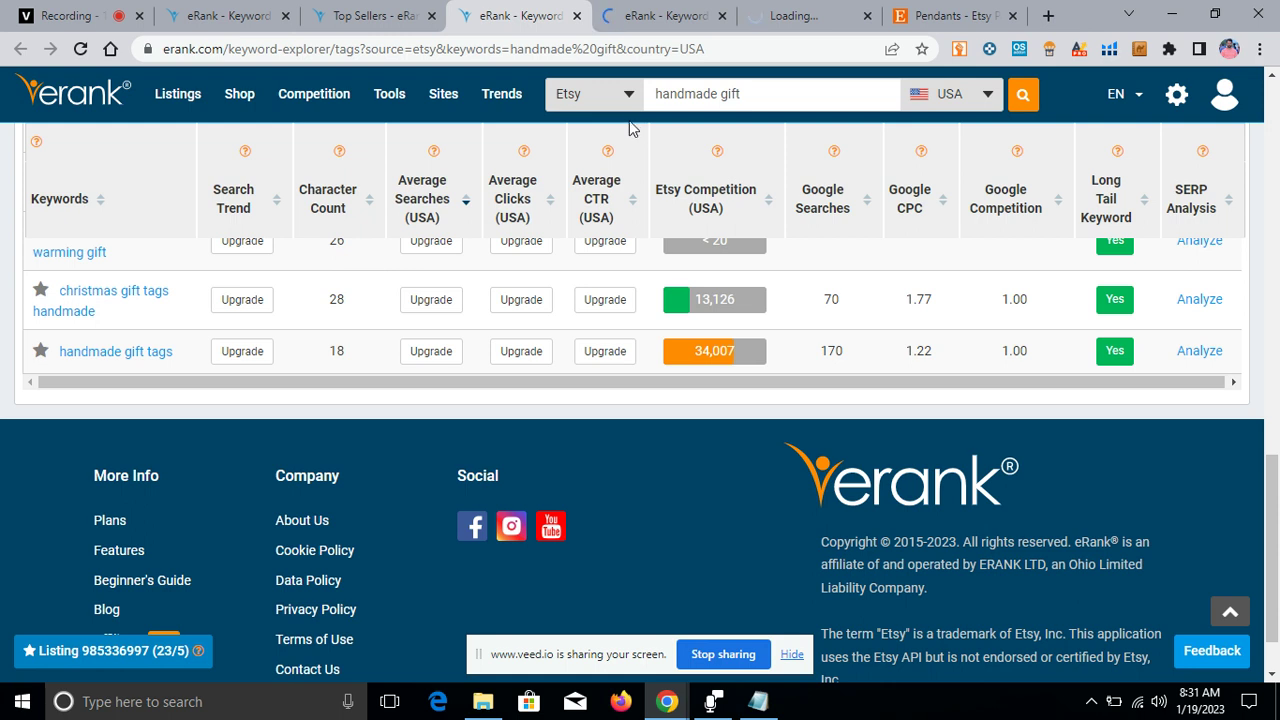
click(668, 18)
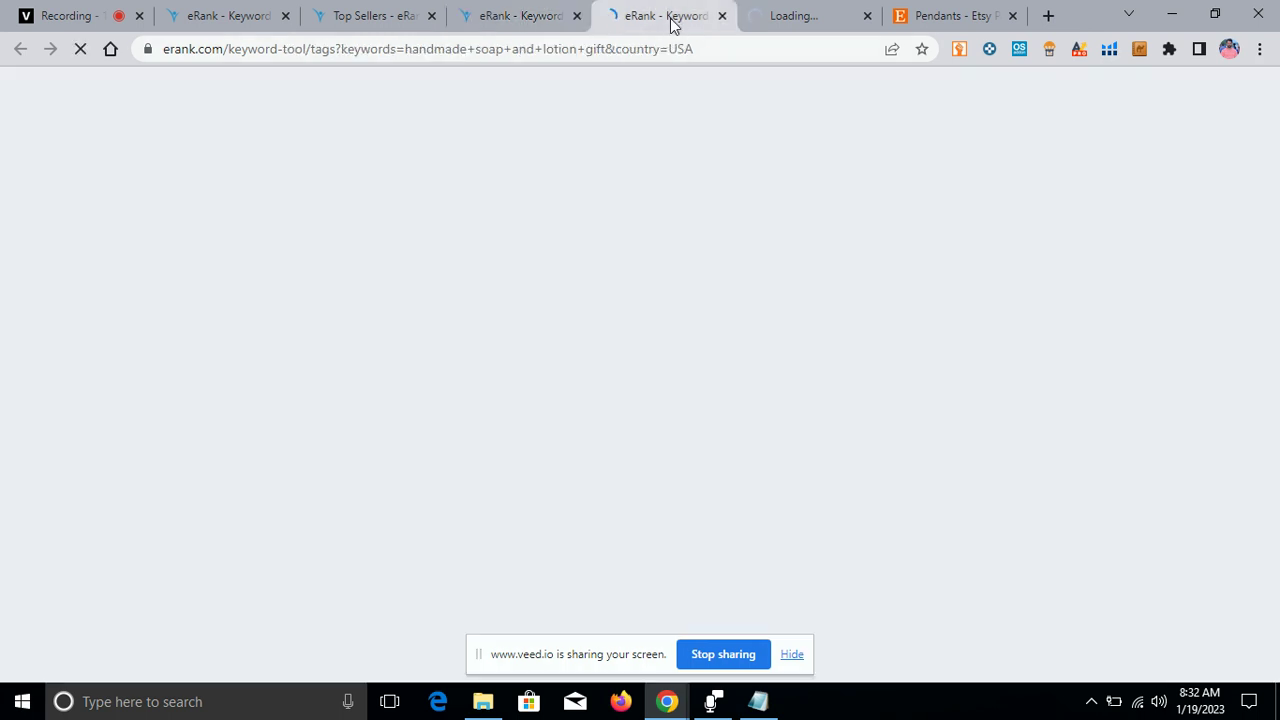
click(500, 8)
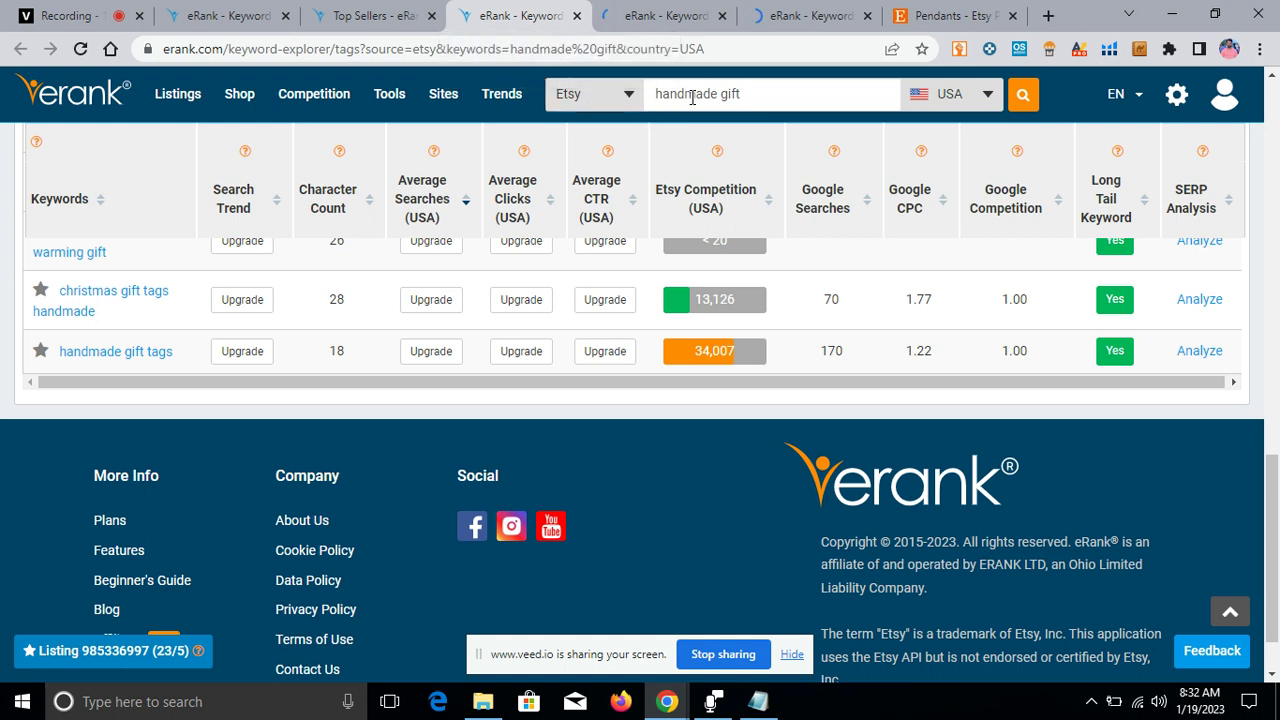
scroll(906, 399, up, 10)
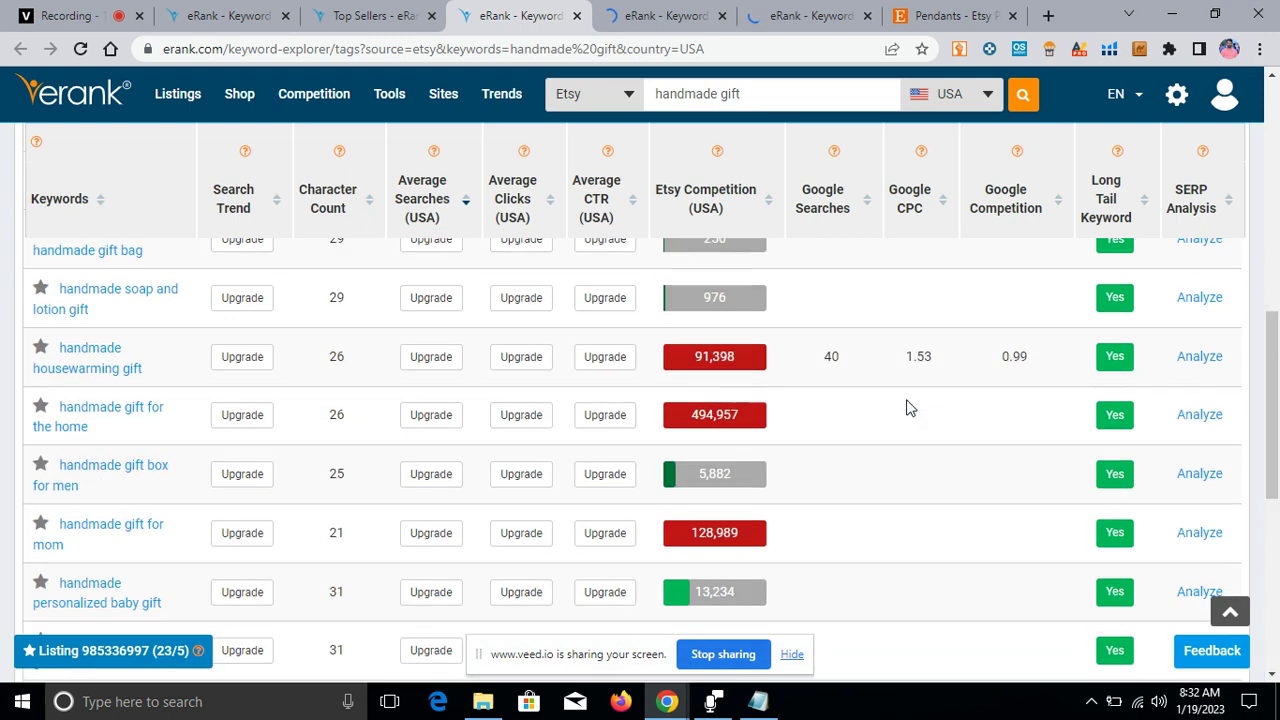
- View the Keyword Tool analysis of "handmade soap and lotion gift" and look over its statistics and result sections
click(672, 18)
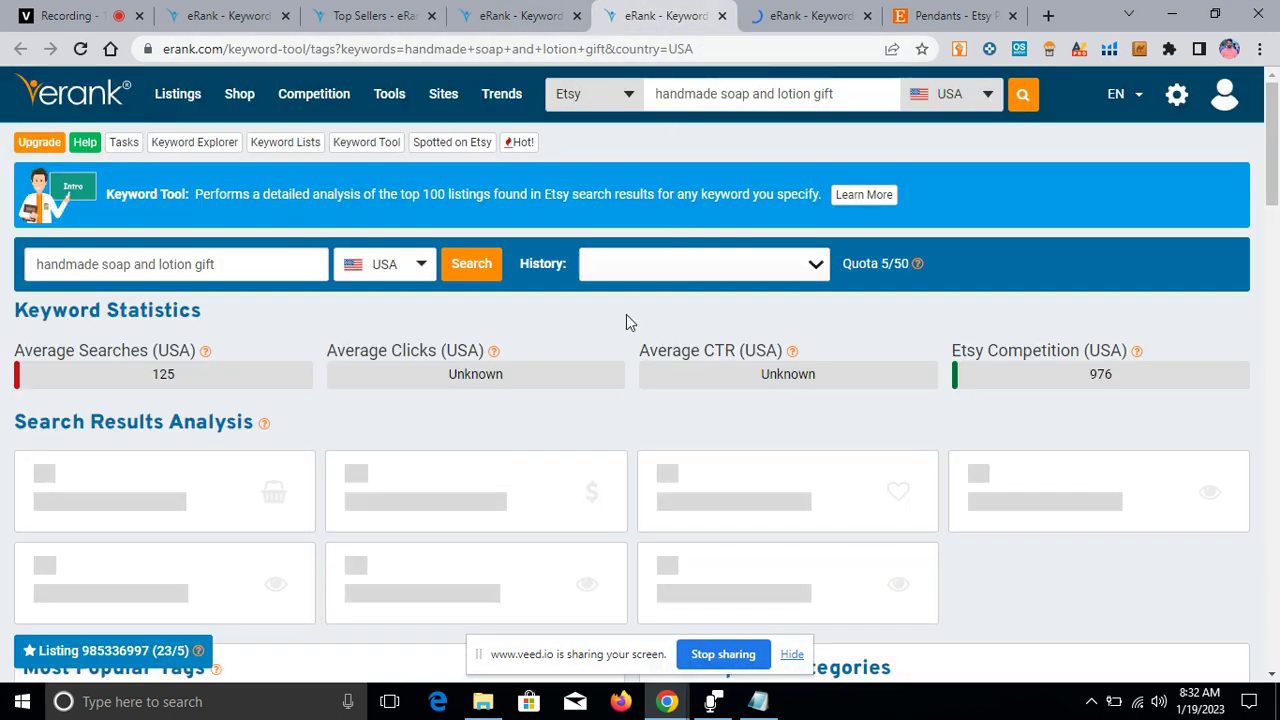
scroll(682, 326, down, 4)
scroll(673, 333, up, 4)
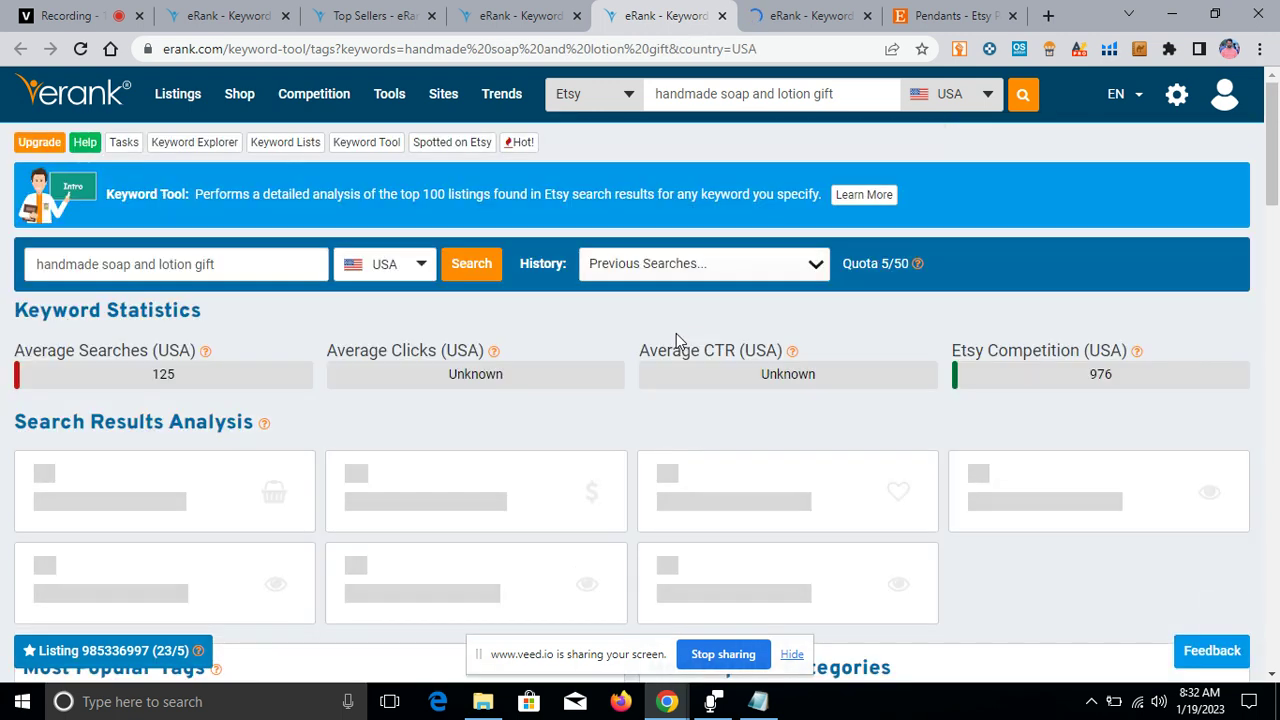
click(60, 15)
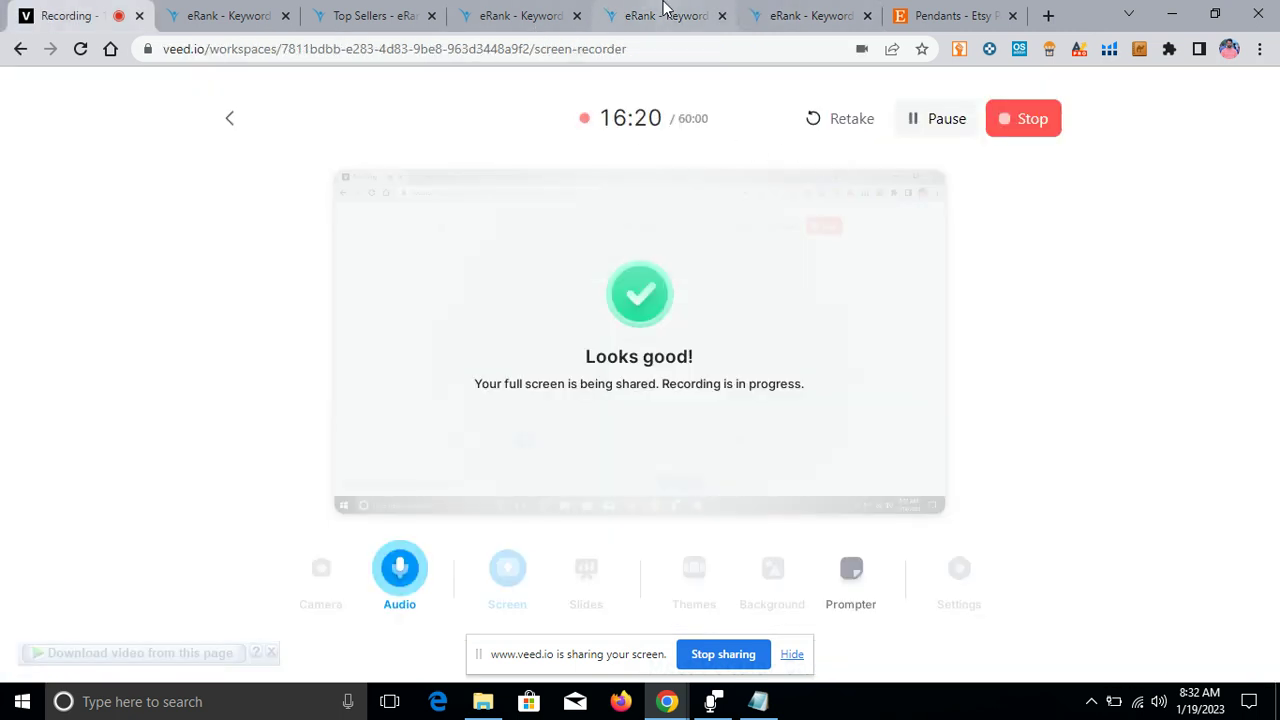
click(664, 15)
scroll(686, 197, down, 4)
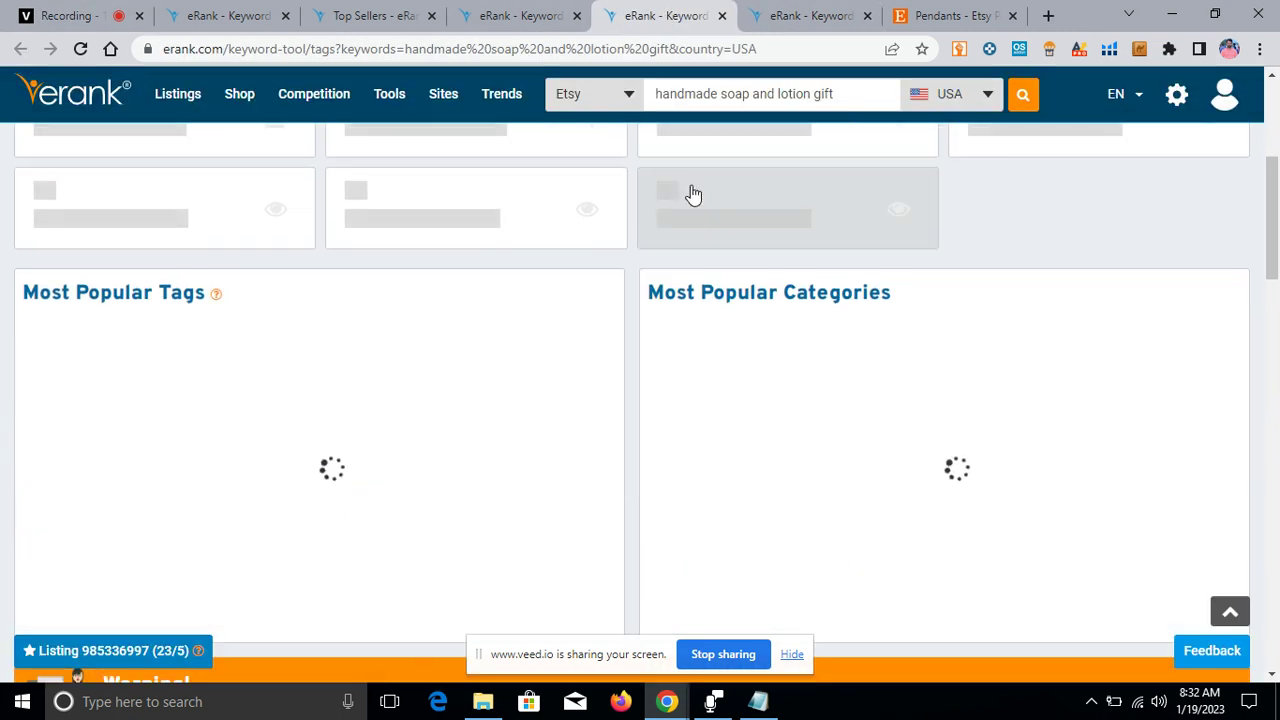
scroll(209, 228, down, 3)
scroll(240, 251, up, 4)
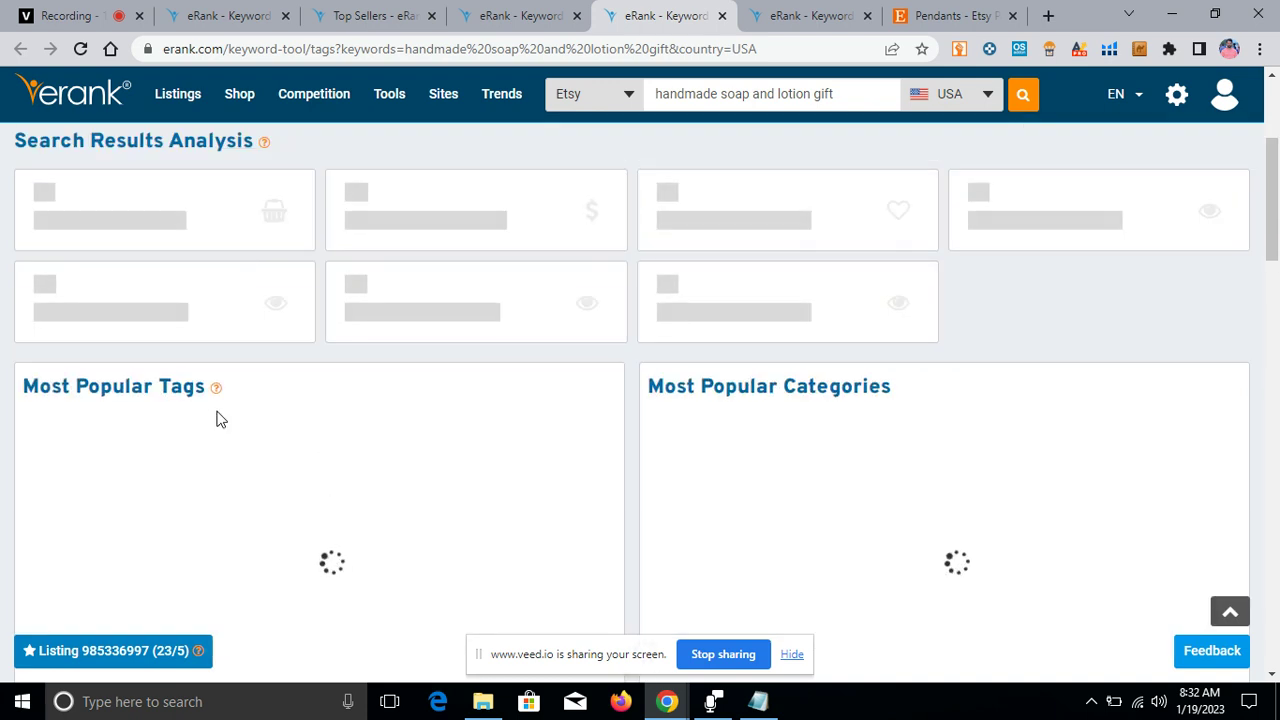
- Highlight the Most Popular Tags and Most Popular Categories headings in the keyword analysis
drag(202, 388, 24, 380)
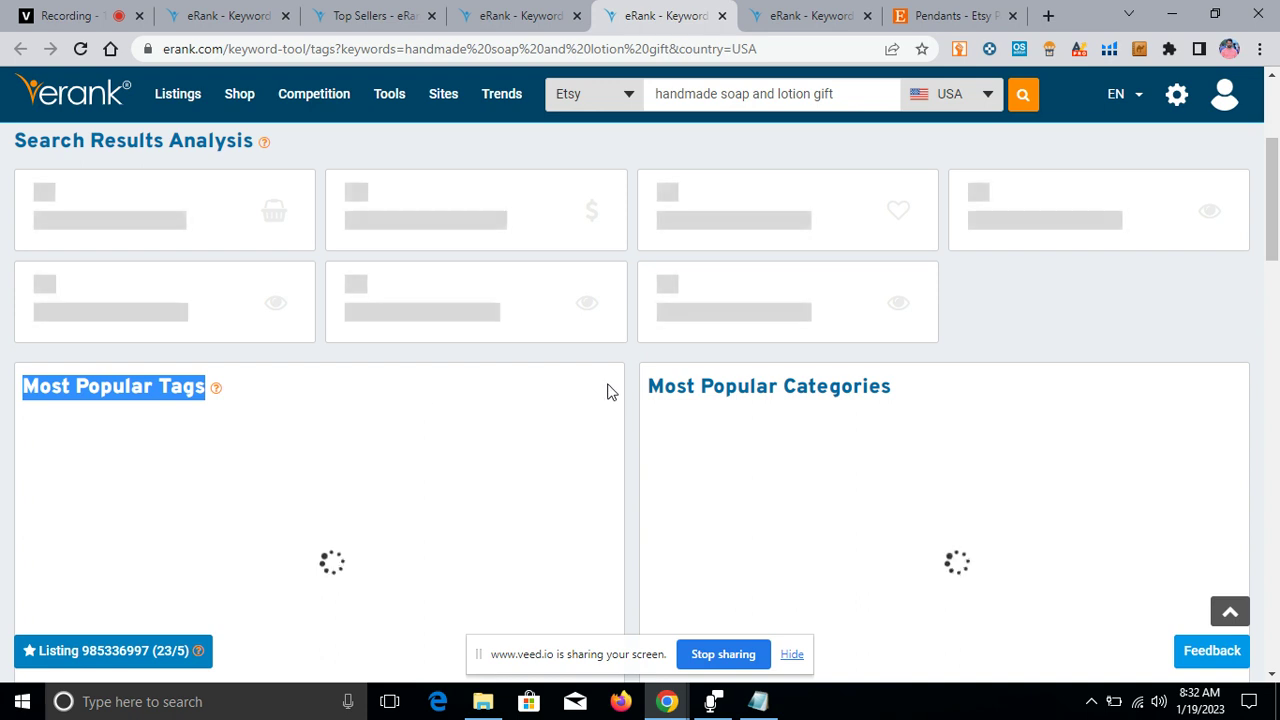
drag(662, 388, 698, 386)
click(1028, 343)
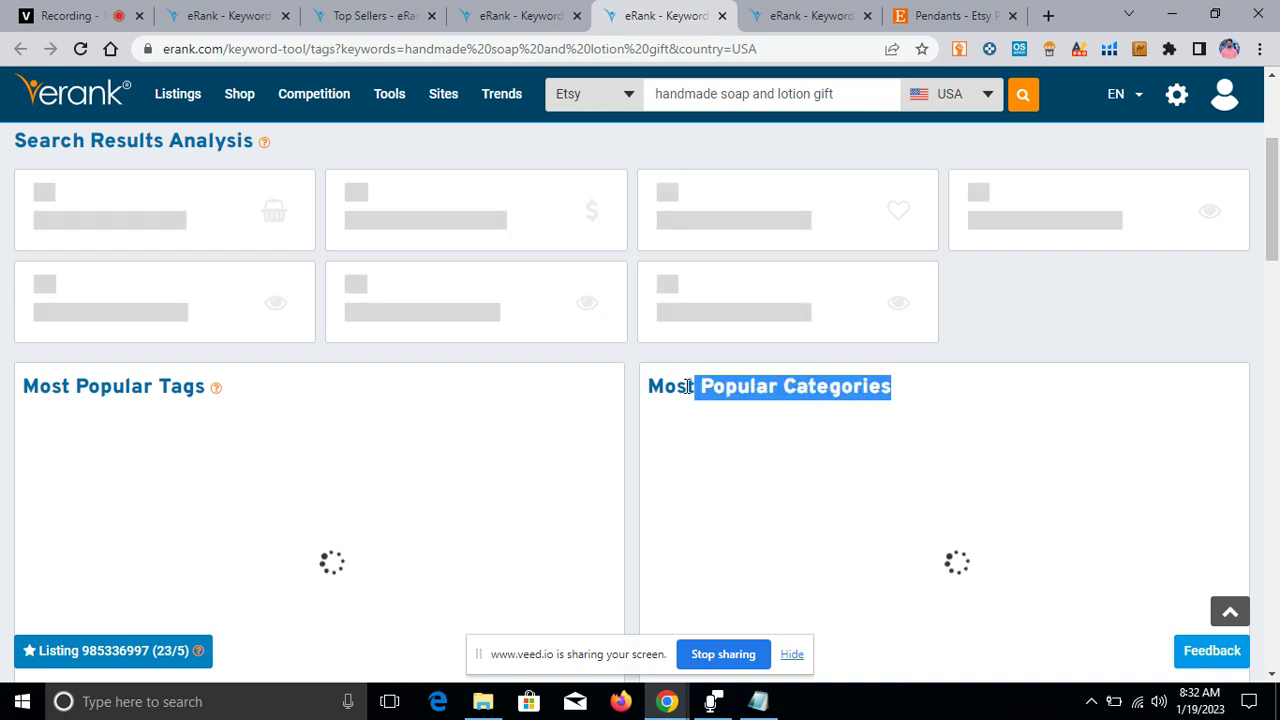
- Compare the keyword statistics of "handmade soap gift set" with those of "handmade soap and lotion gift"
scroll(711, 311, up, 3)
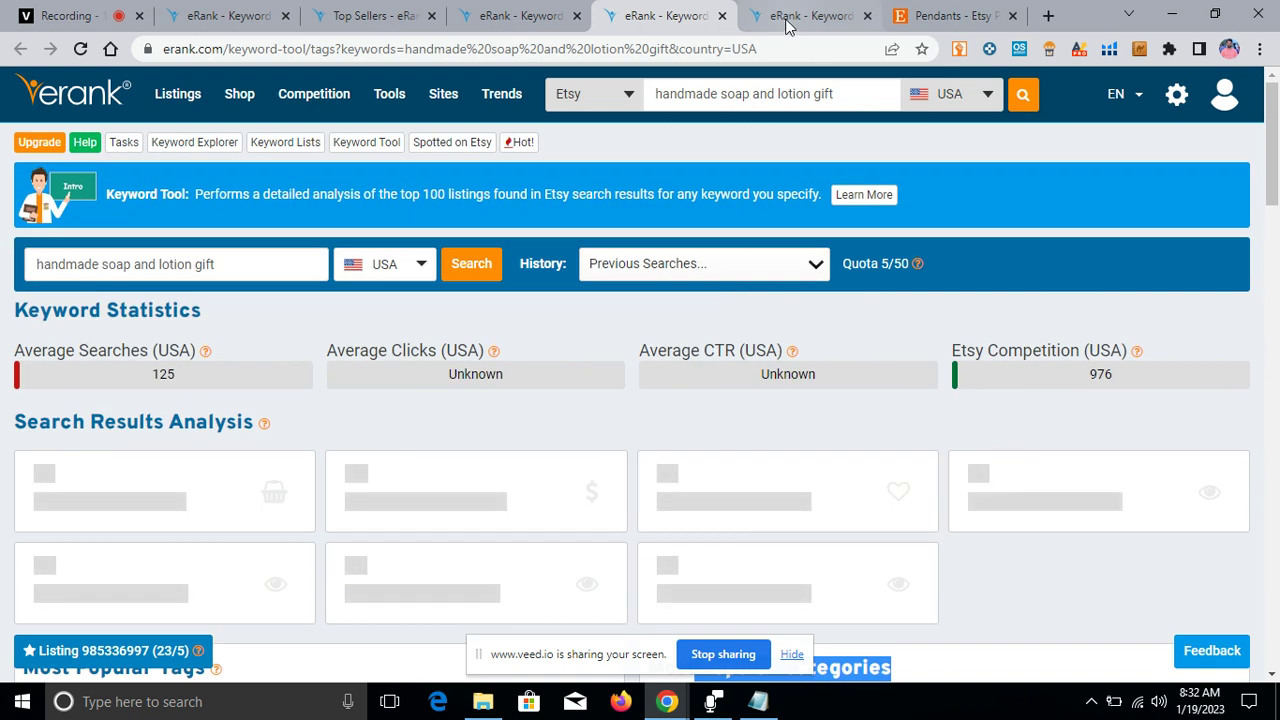
click(805, 16)
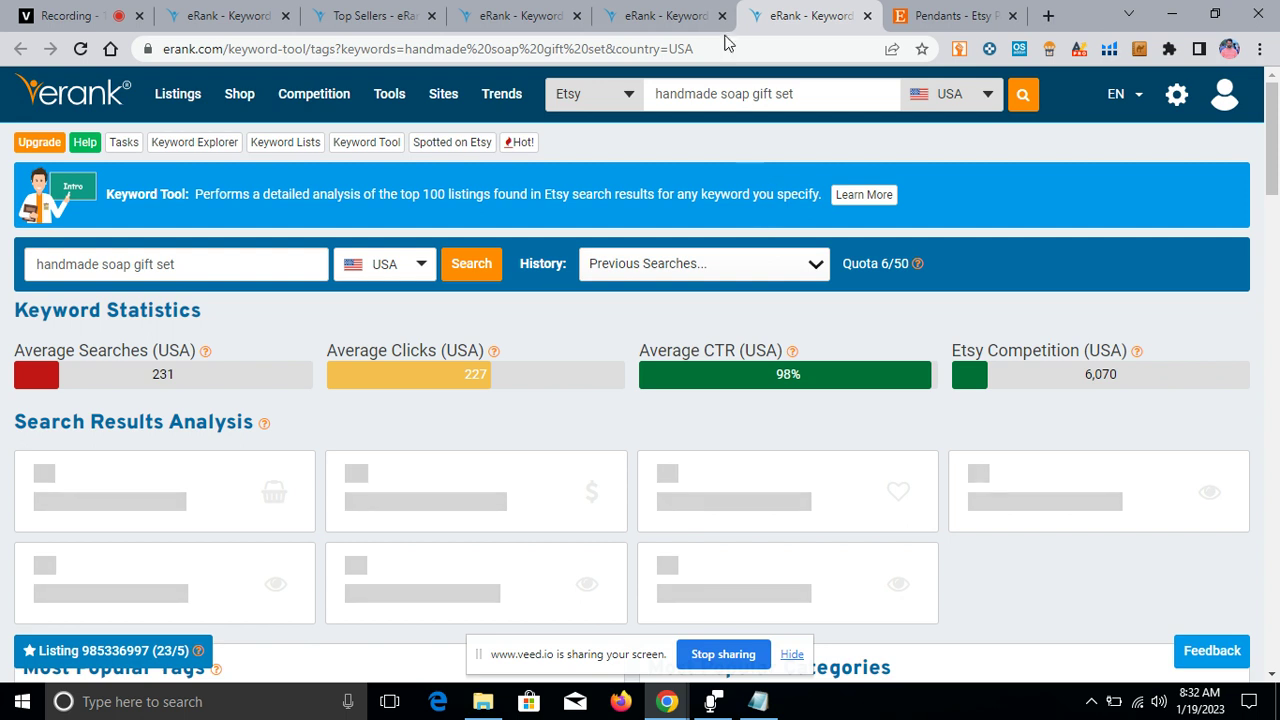
click(655, 16)
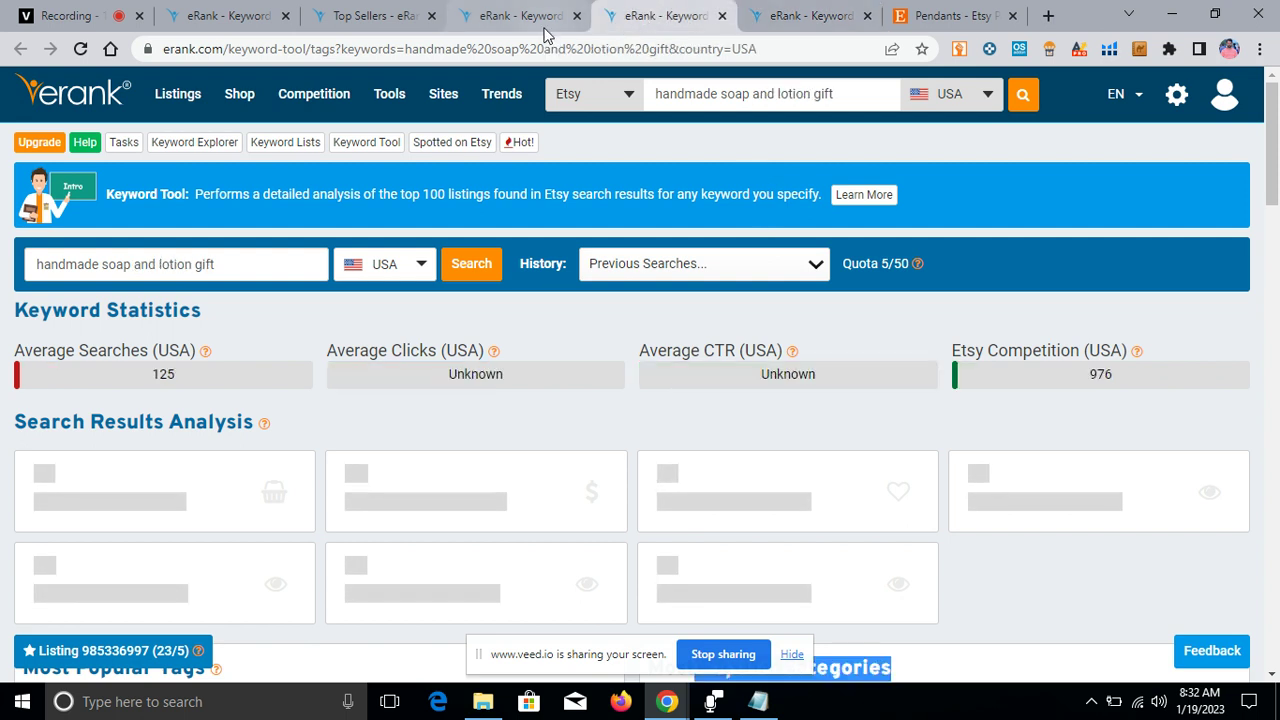
- Examine the search results analysis, most popular tags and most popular categories for "handmade soap and lotion gift"
mouse_move(315, 101)
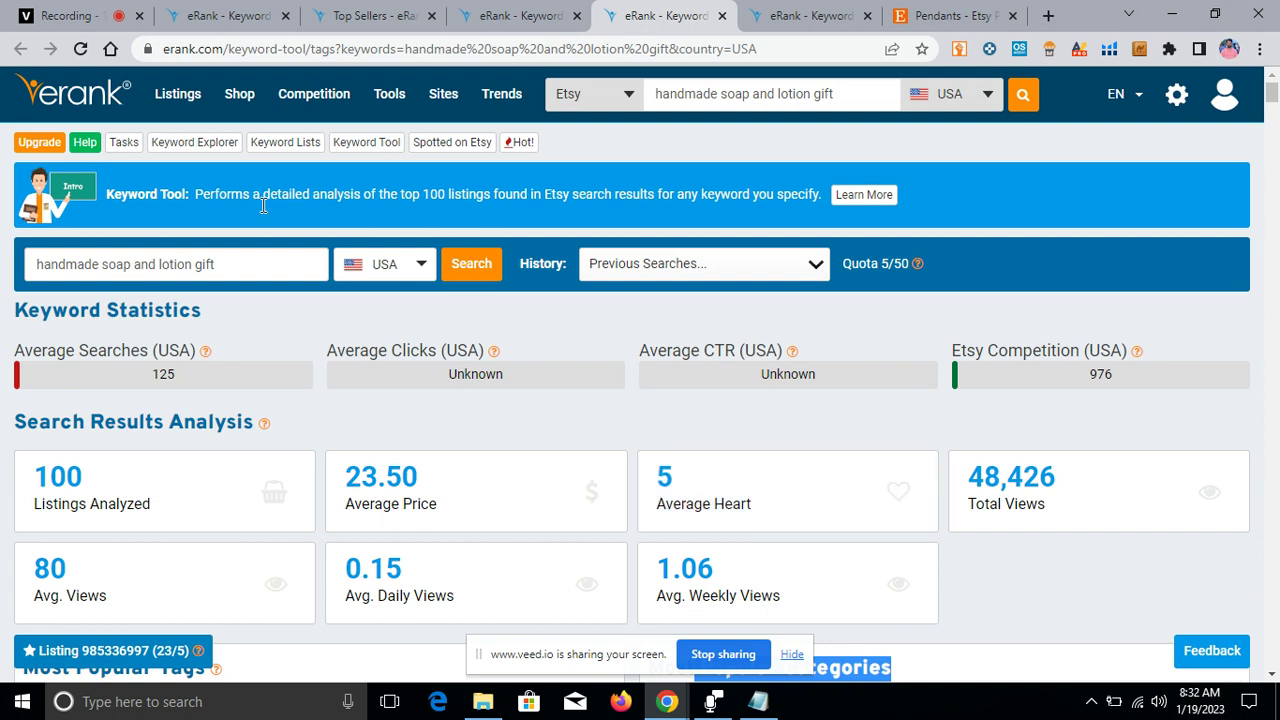
scroll(297, 363, down, 3)
scroll(297, 363, up, 3)
scroll(355, 456, down, 4)
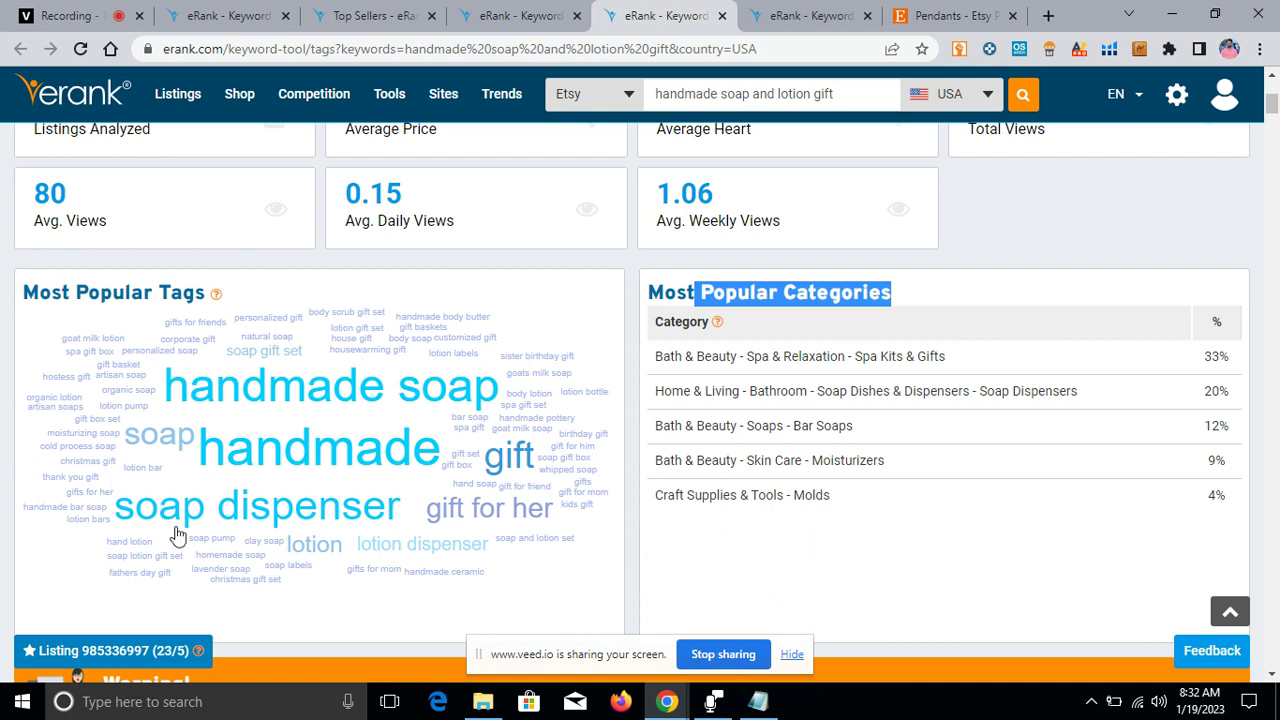
scroll(783, 337, down, 2)
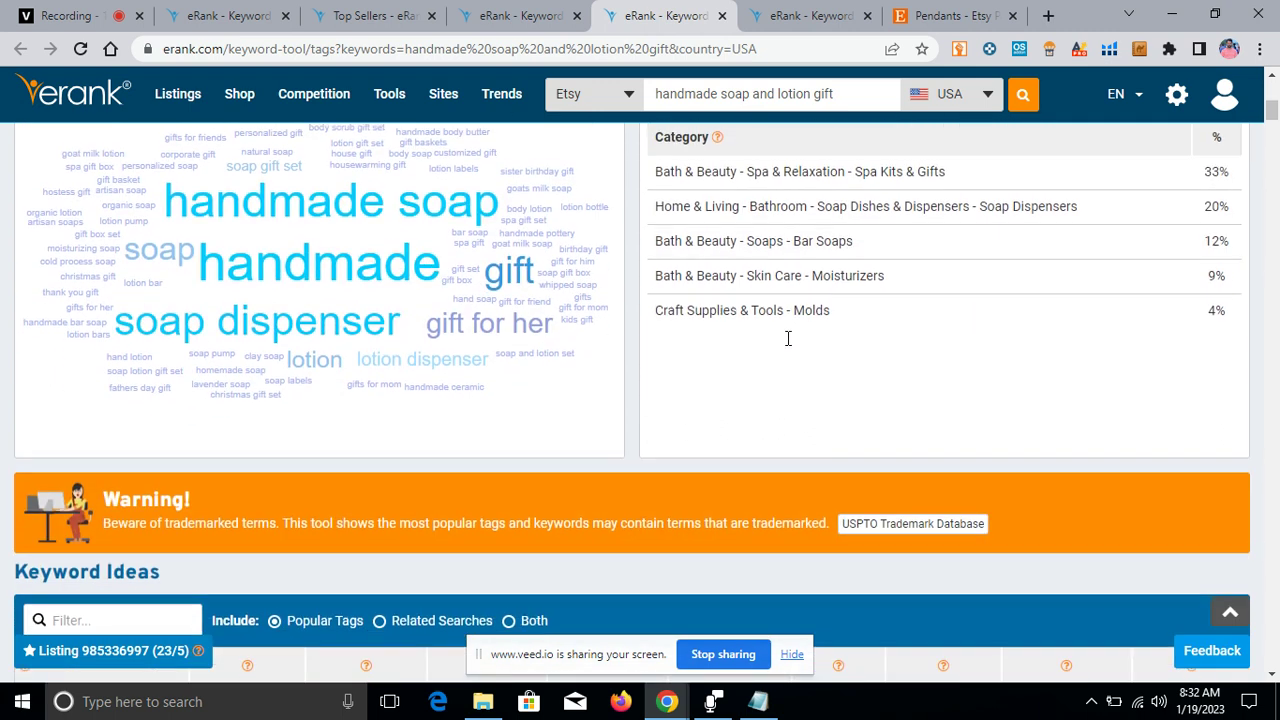
scroll(1165, 378, up, 3)
- Read through the Keyword Ideas table for "handmade soap and lotion gift" and return to the popular tags and categories
scroll(925, 391, down, 9)
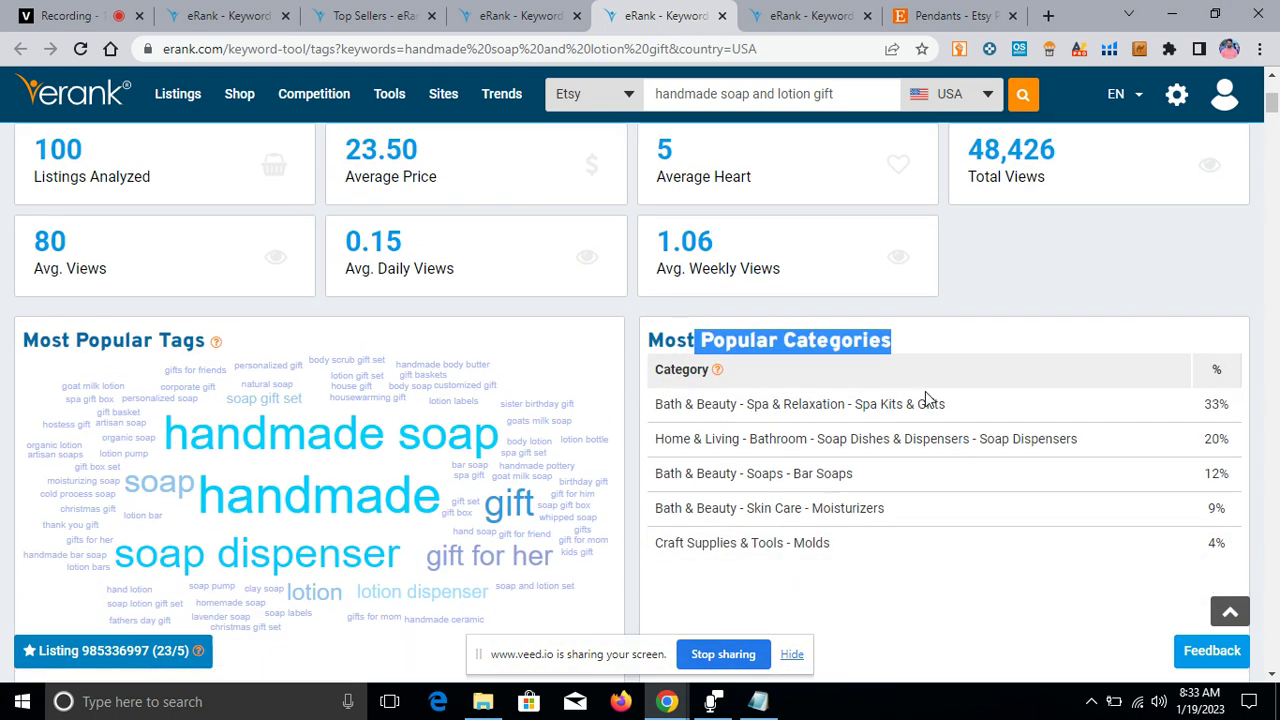
scroll(740, 345, down, 4)
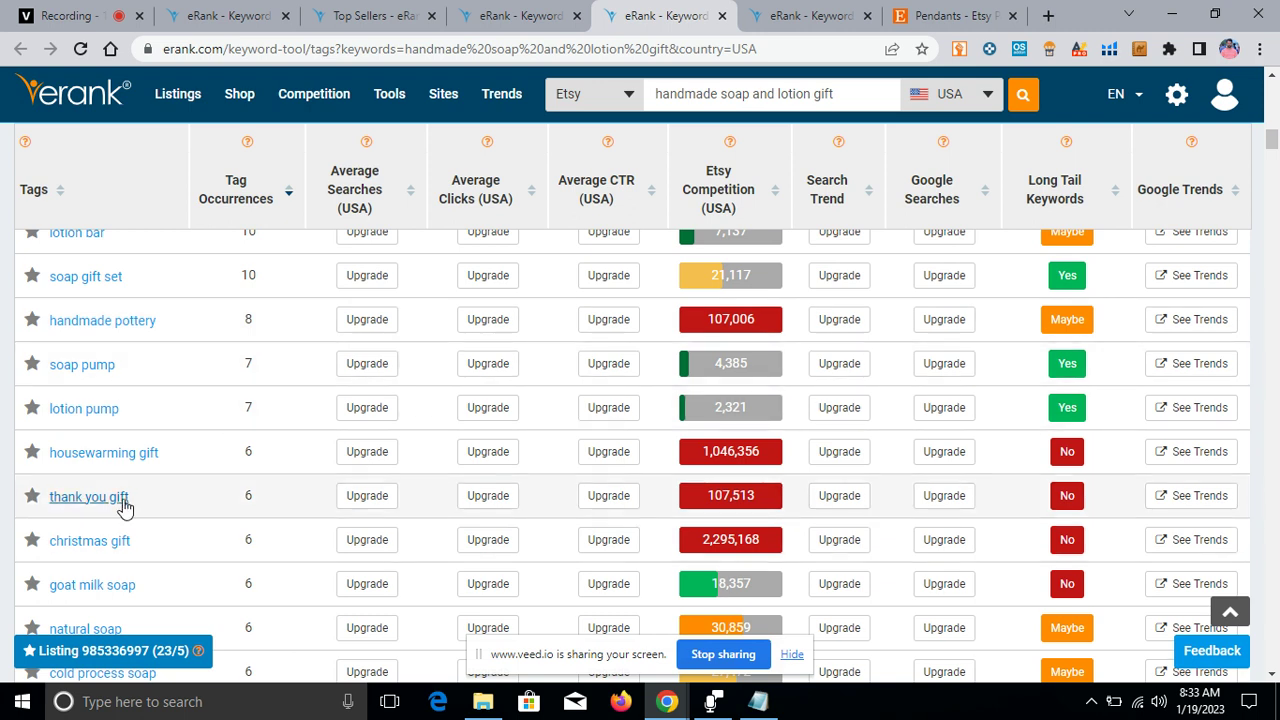
scroll(337, 354, down, 2)
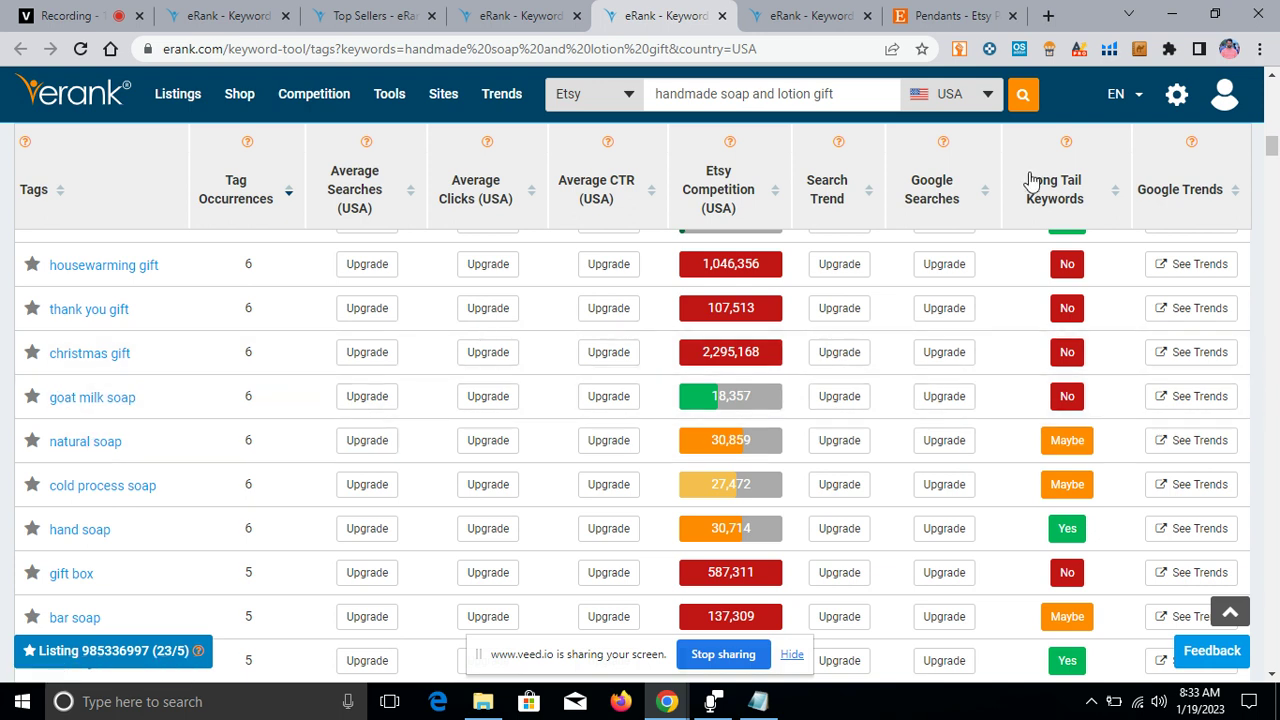
scroll(696, 326, up, 15)
mouse_move(468, 92)
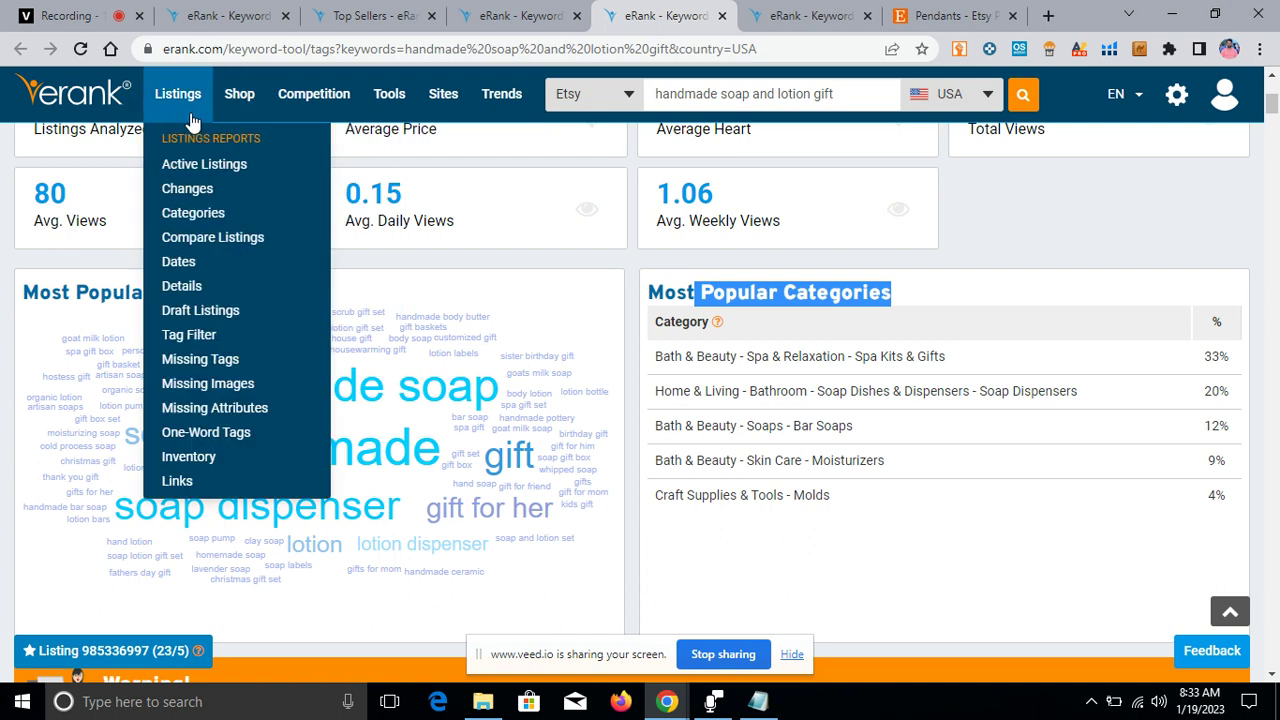
click(640, 172)
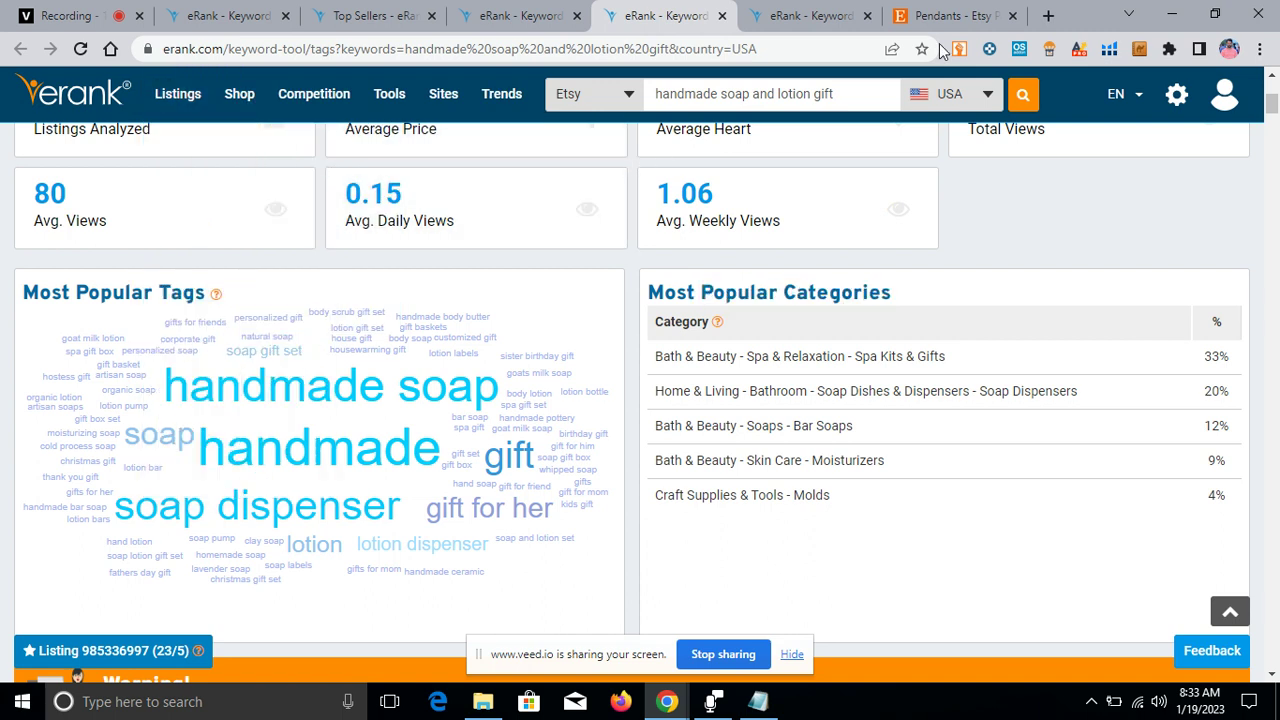
- Switch to the Etsy Pendants page and browse its filtered product listings
click(948, 17)
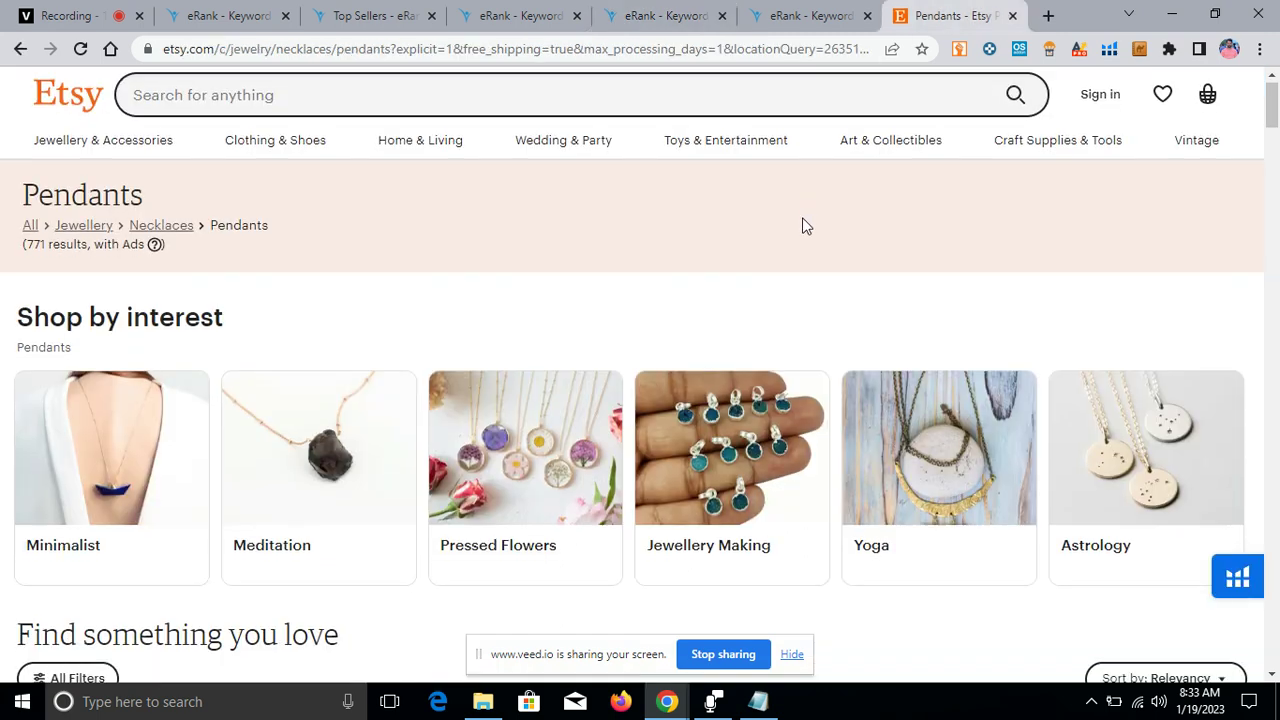
scroll(798, 215, down, 6)
scroll(798, 211, down, 8)
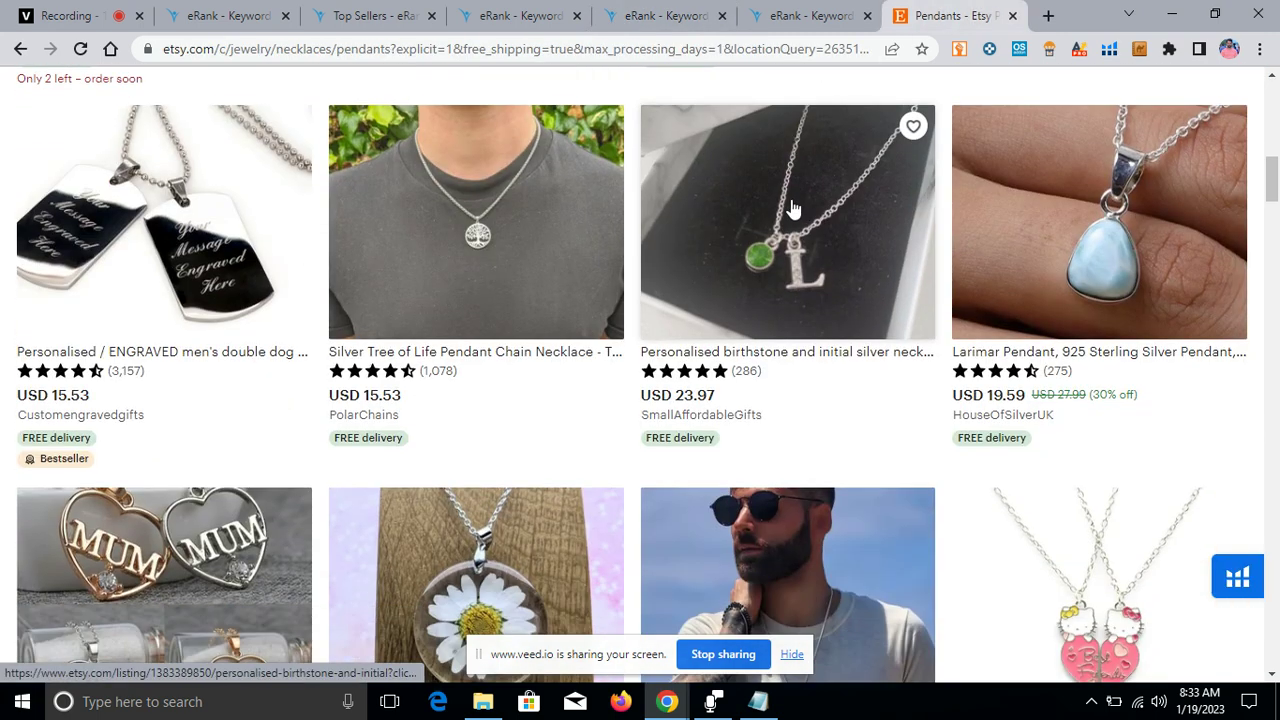
scroll(786, 217, down, 5)
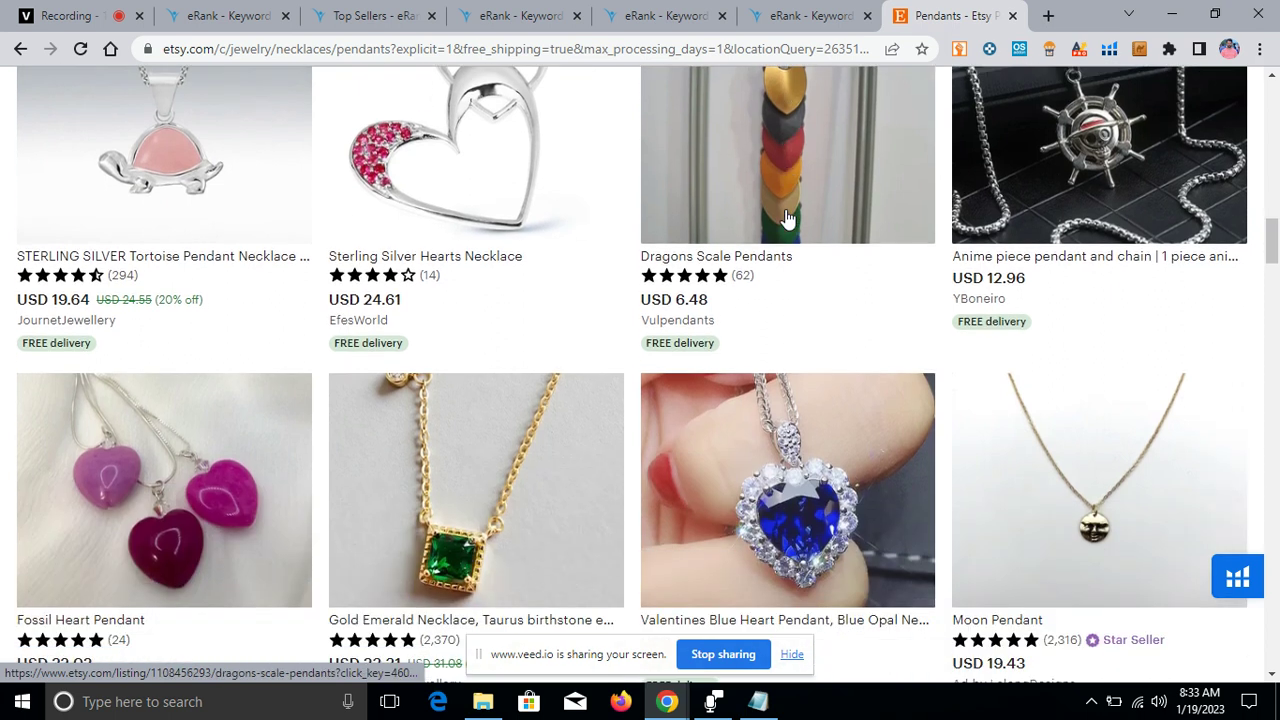
scroll(786, 217, down, 5)
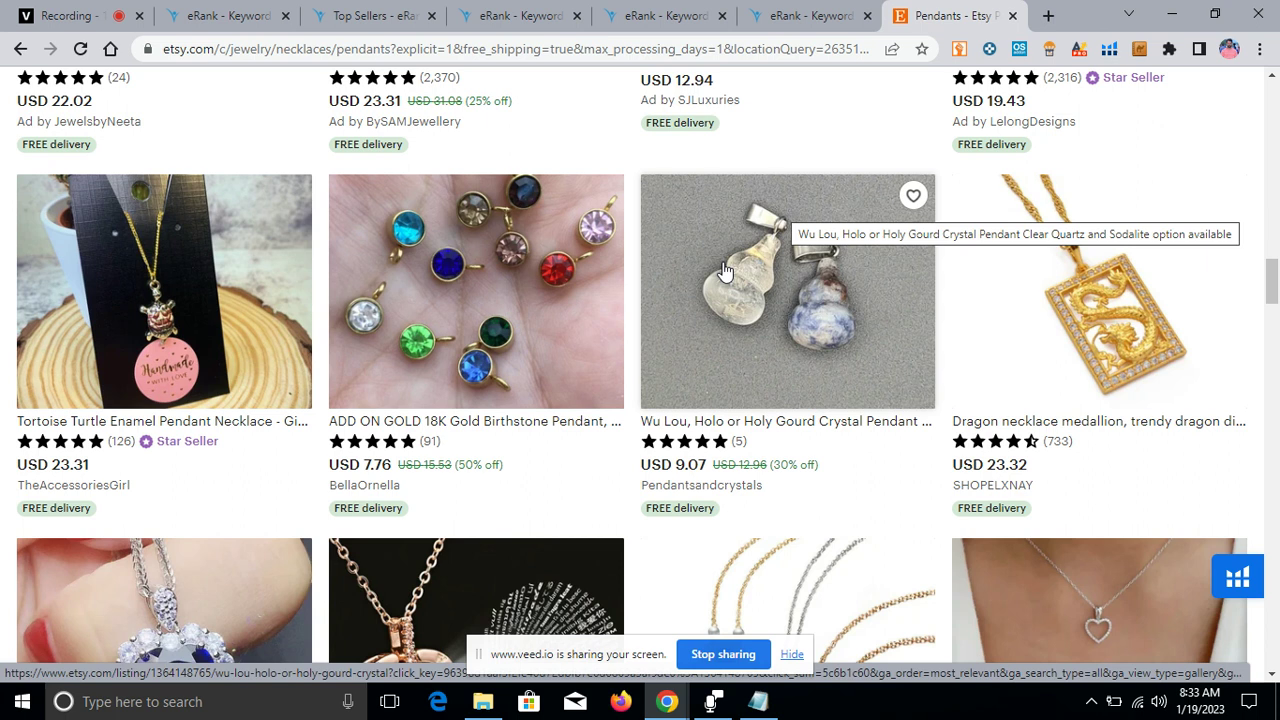
scroll(726, 272, down, 5)
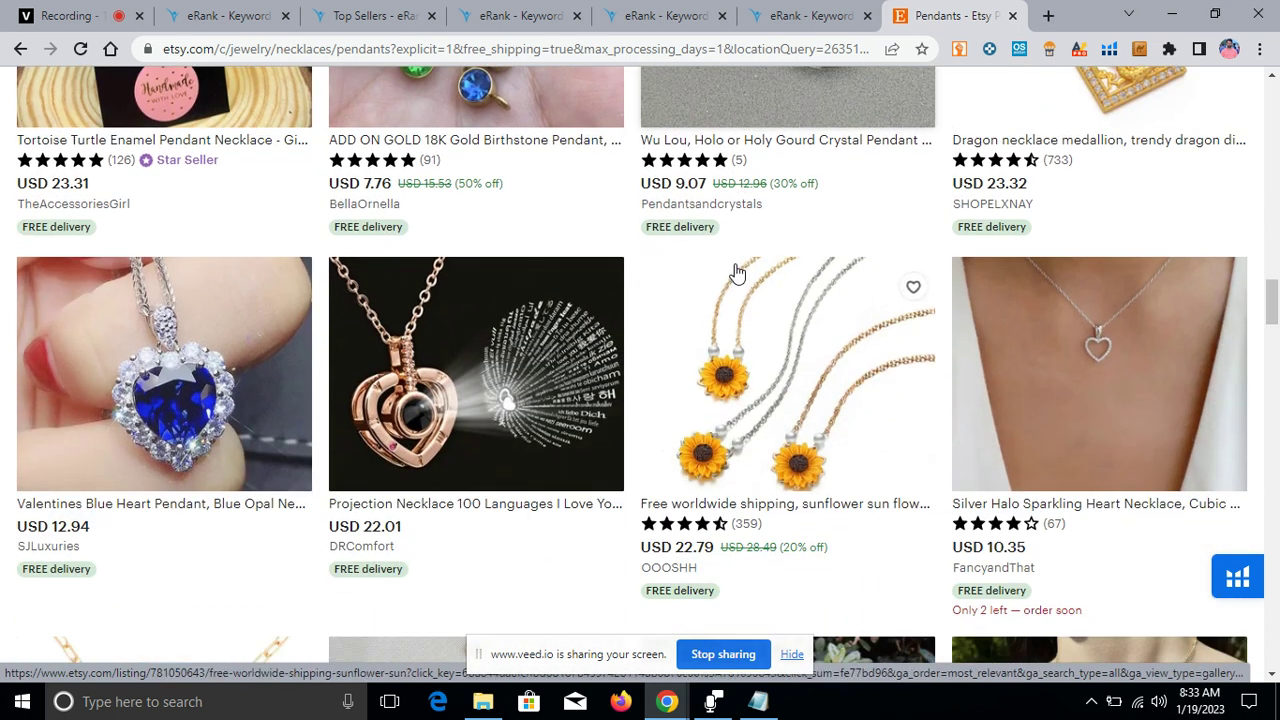
- Look through more of the filtered pendant listings, comparing prices, reviews and shops, and return to the Pendants category heading
scroll(737, 277, down, 5)
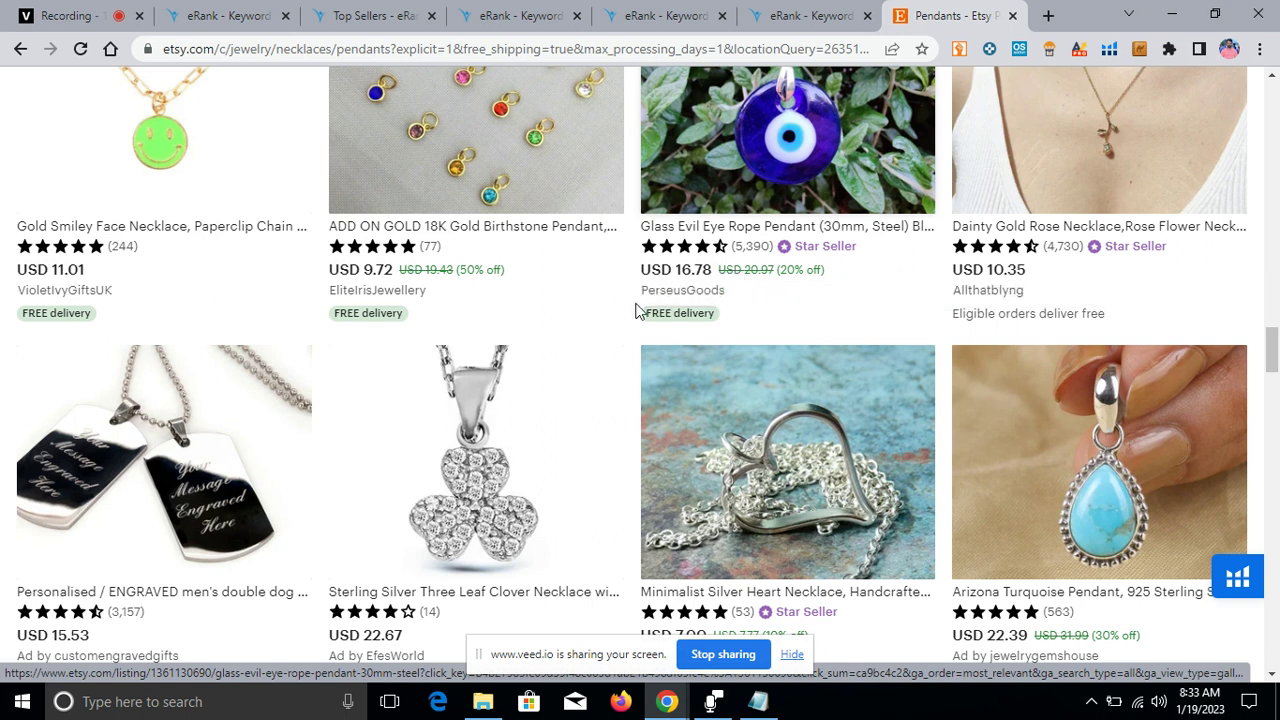
scroll(637, 311, down, 2)
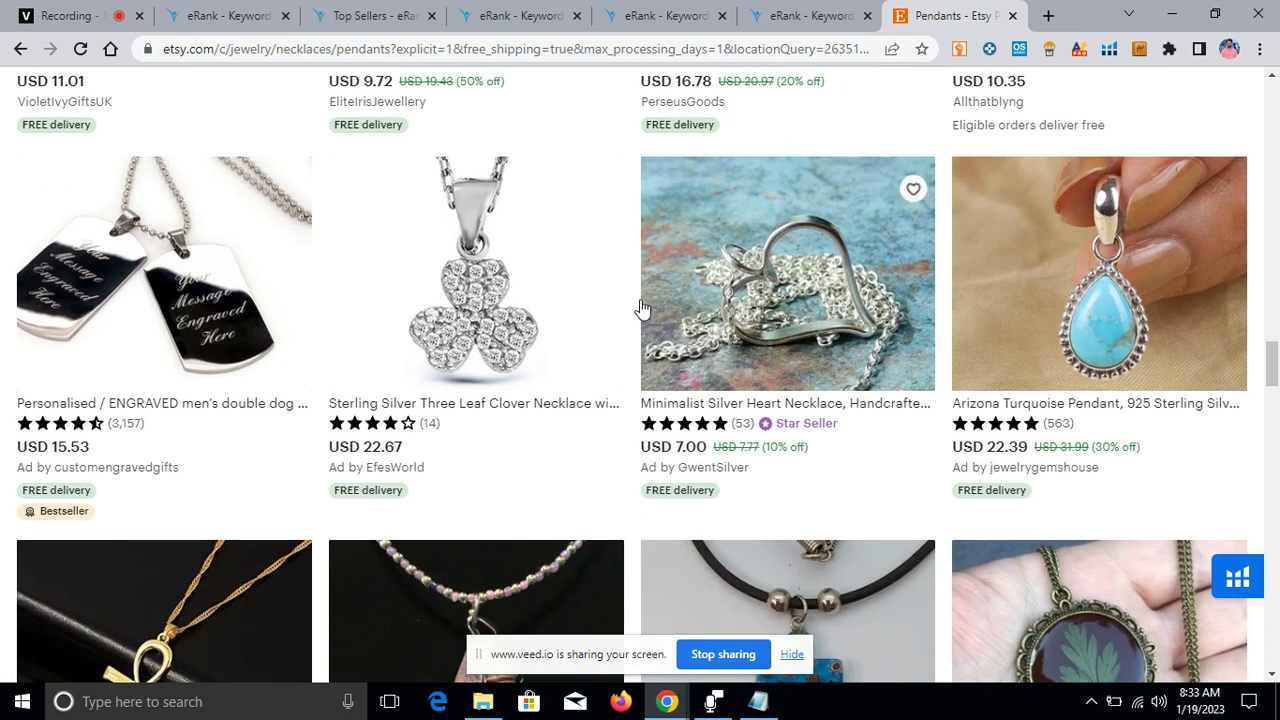
scroll(640, 308, down, 2)
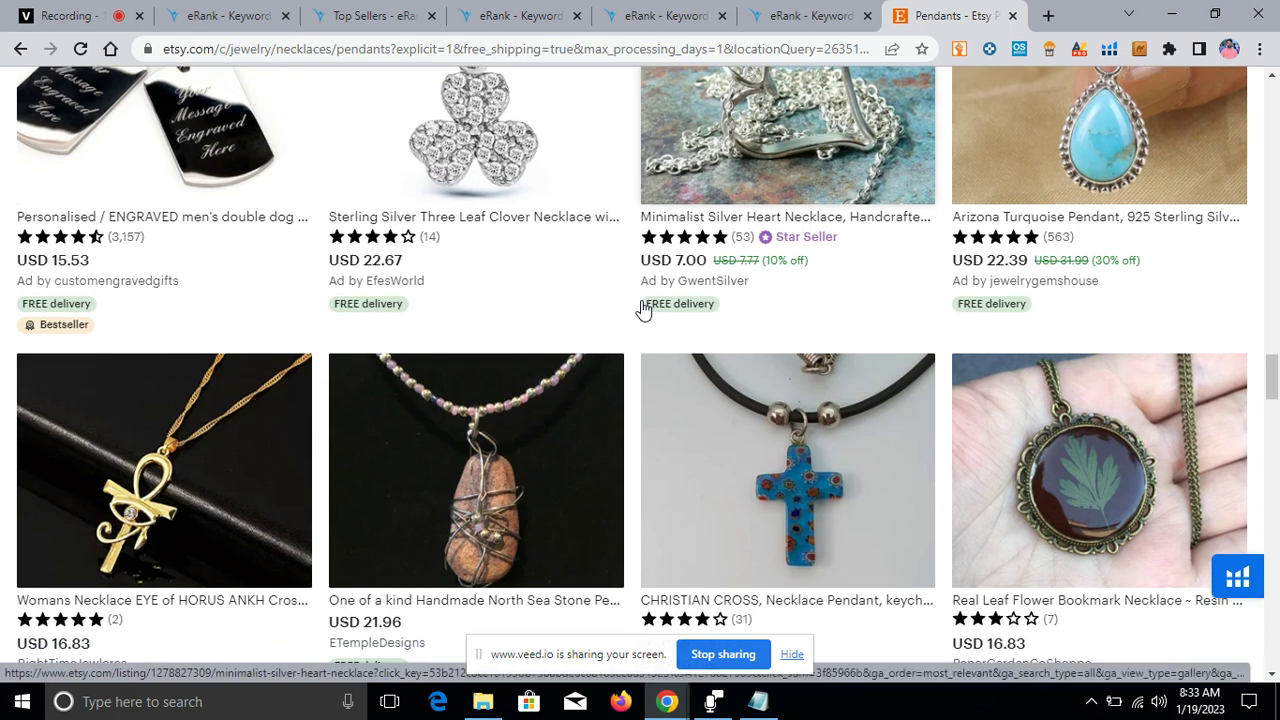
scroll(641, 313, down, 5)
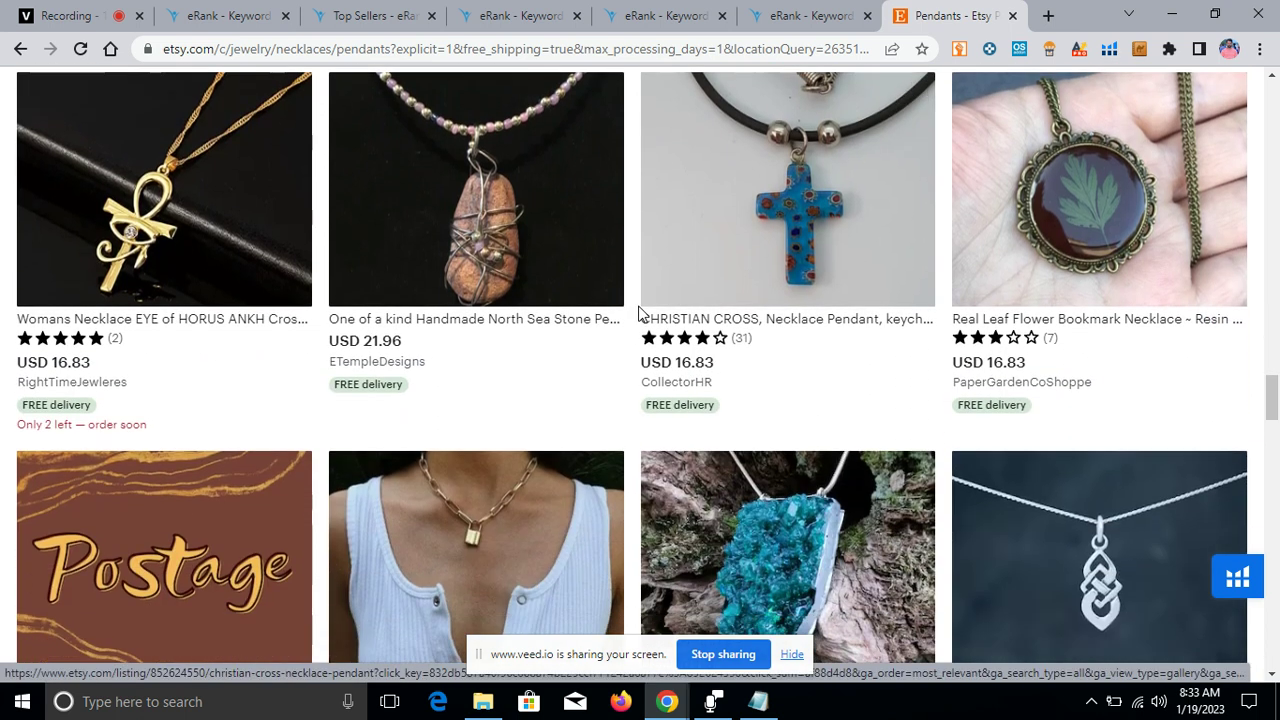
scroll(641, 310, up, 10)
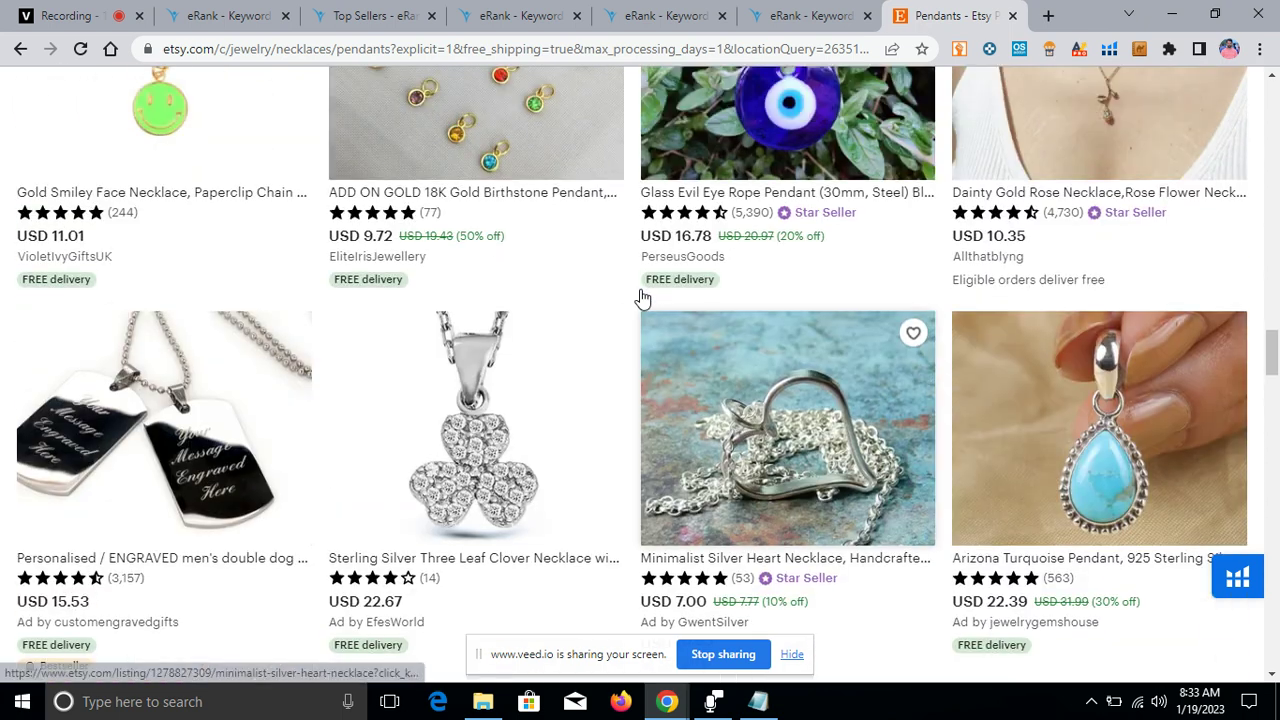
scroll(641, 297, up, 10)
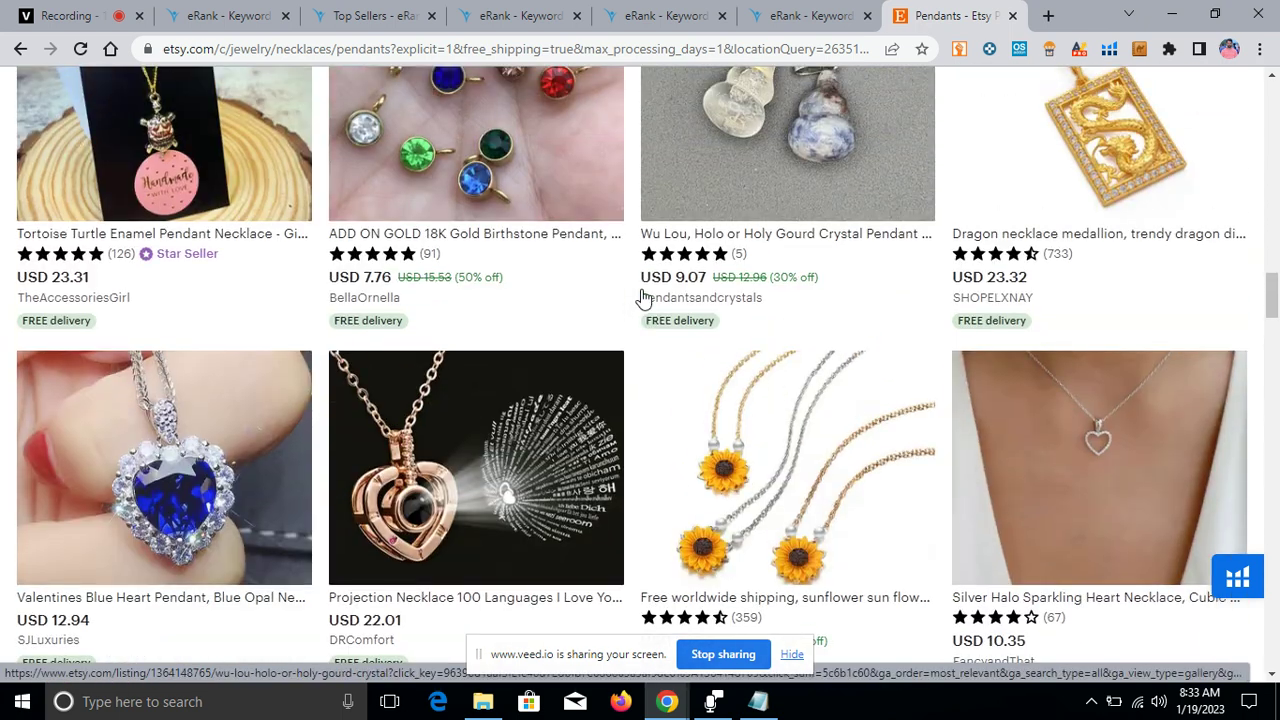
scroll(643, 298, up, 1)
scroll(645, 300, up, 4)
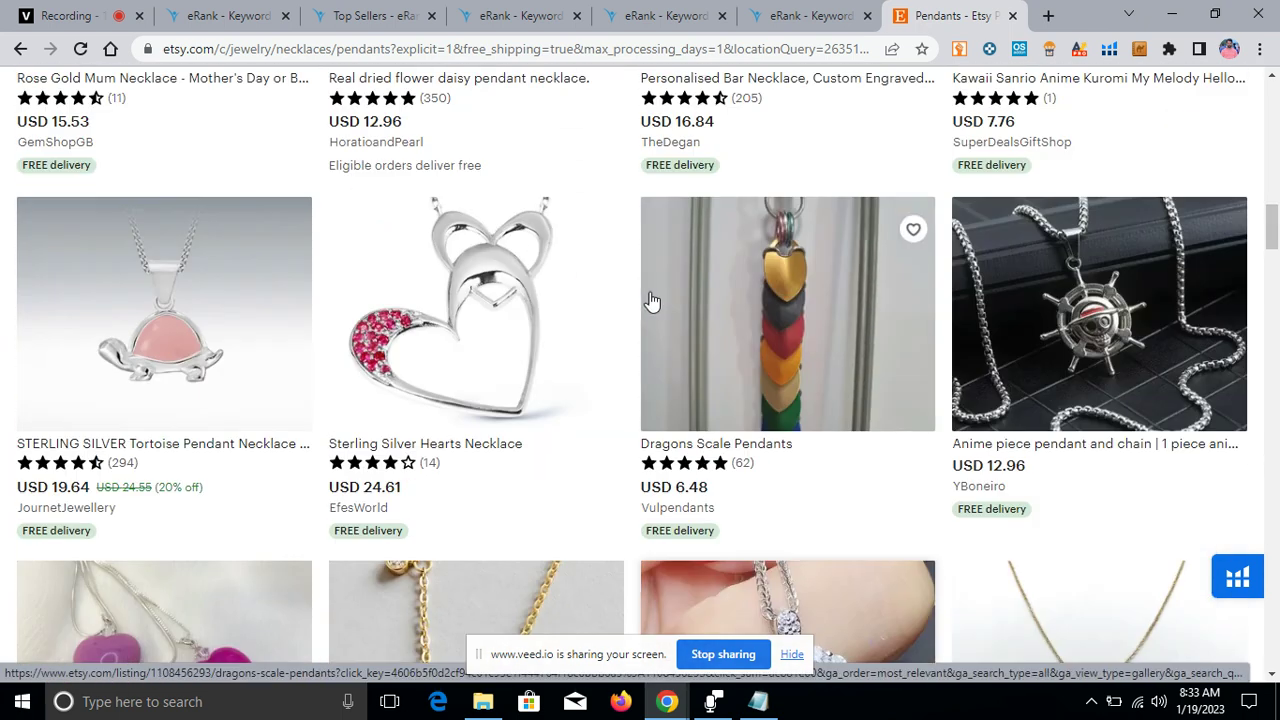
scroll(648, 304, up, 4)
scroll(648, 304, up, 5)
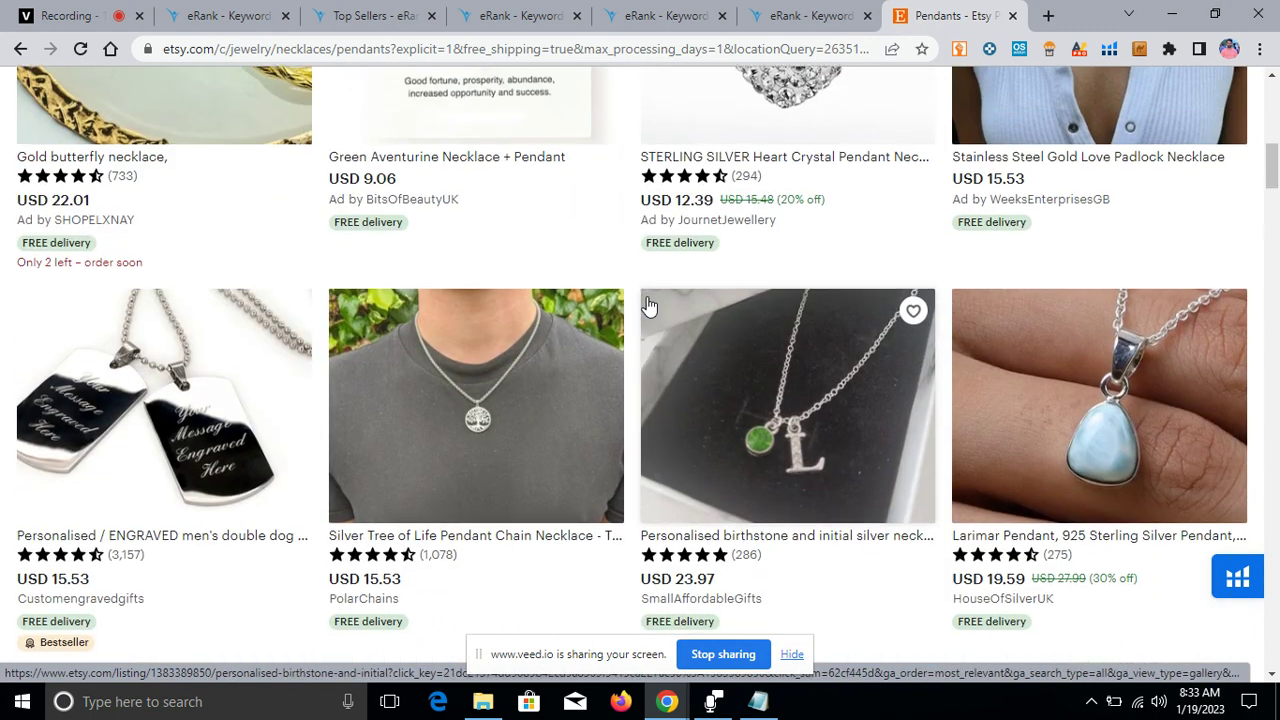
scroll(645, 305, up, 5)
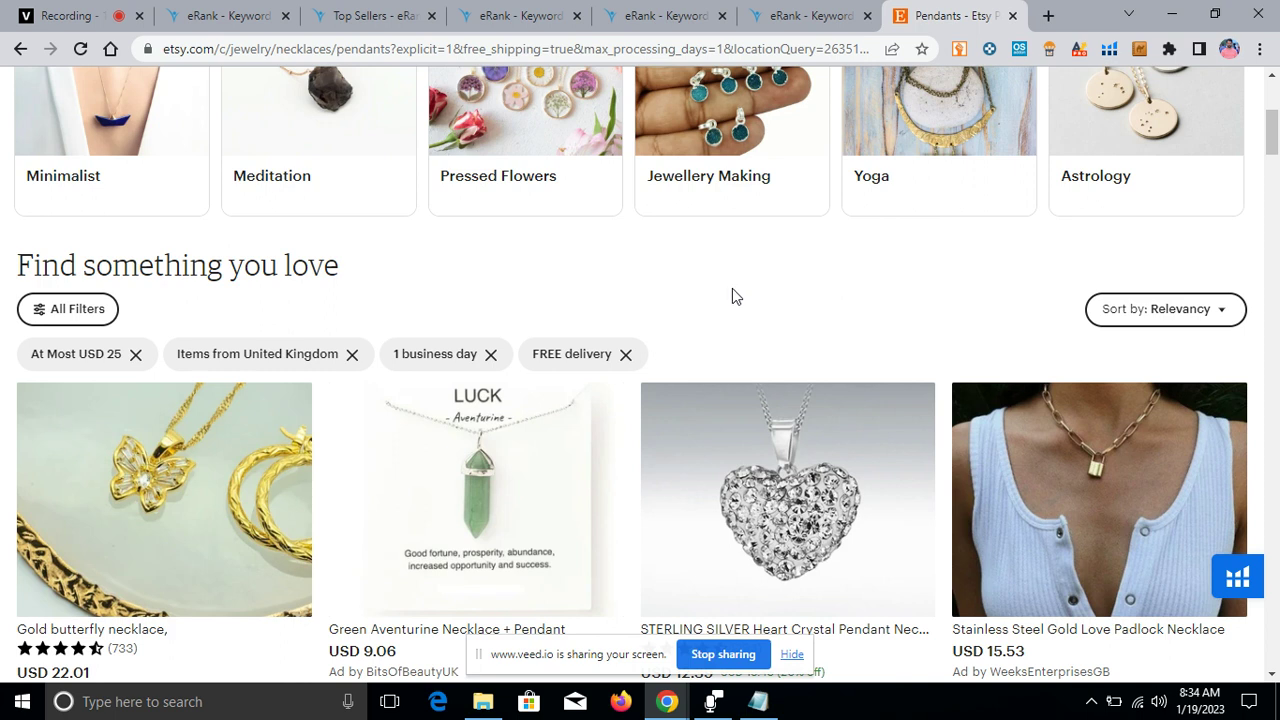
scroll(740, 298, up, 4)
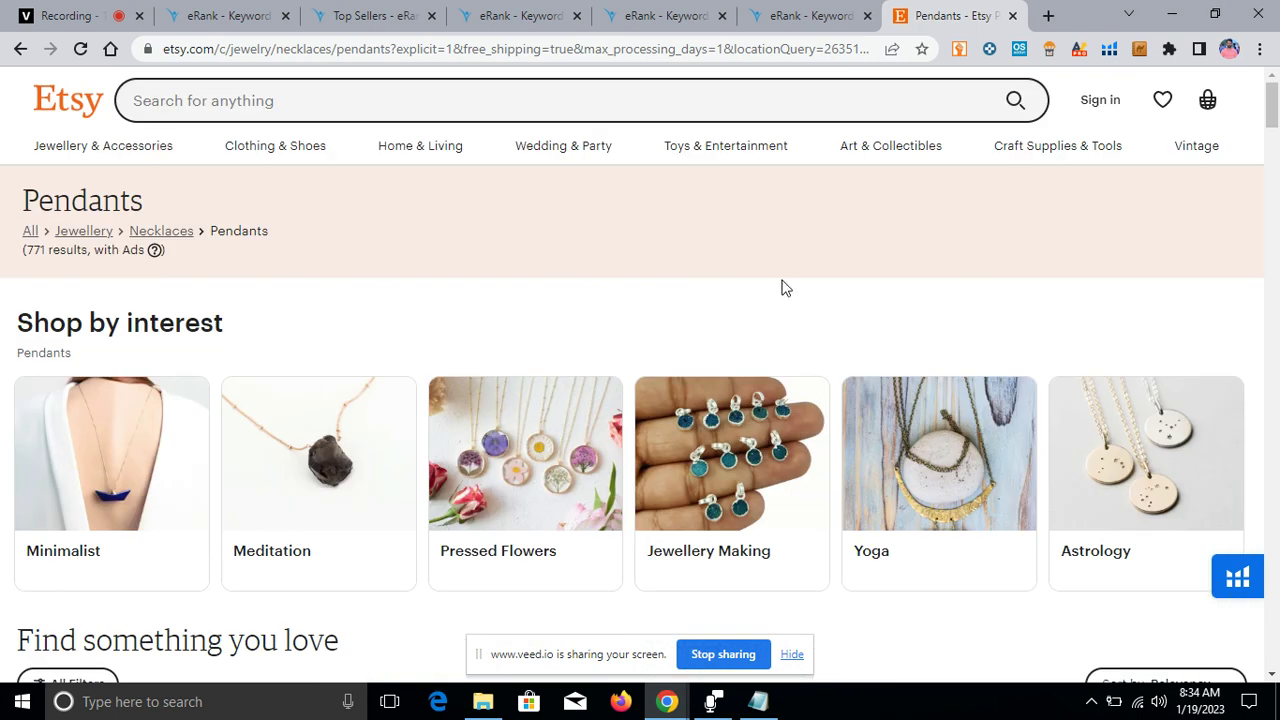
click(57, 22)
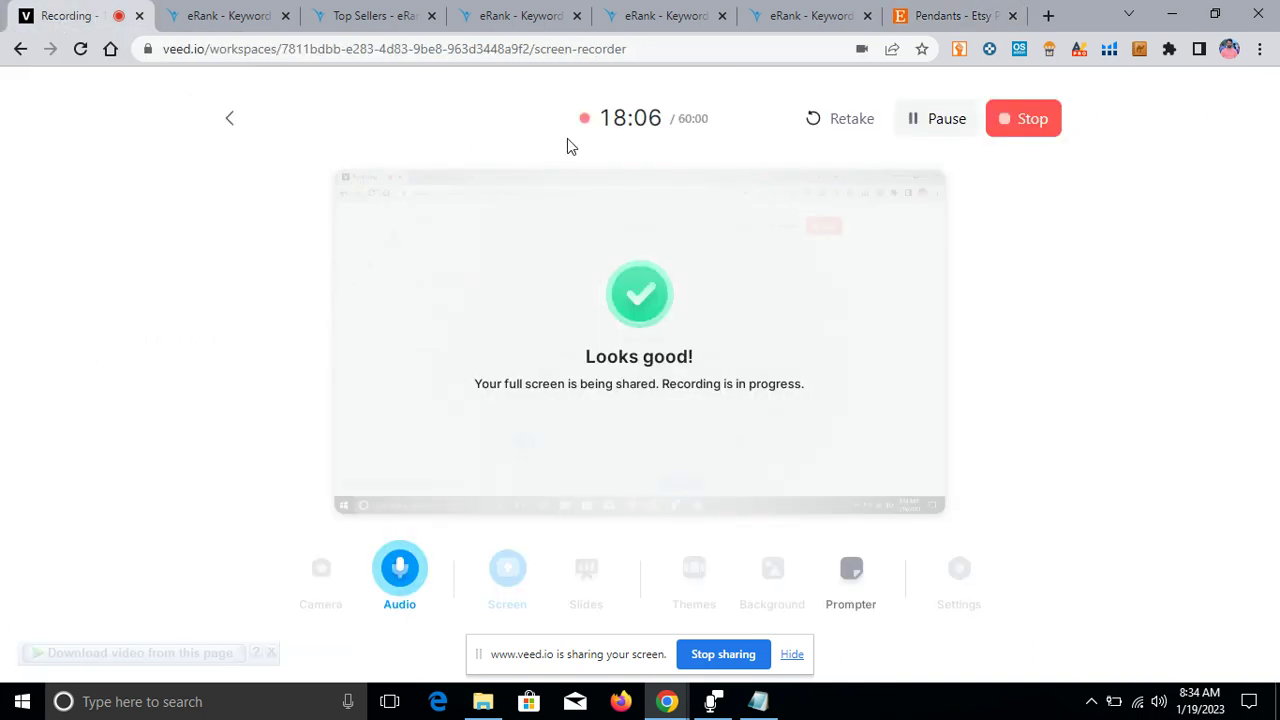